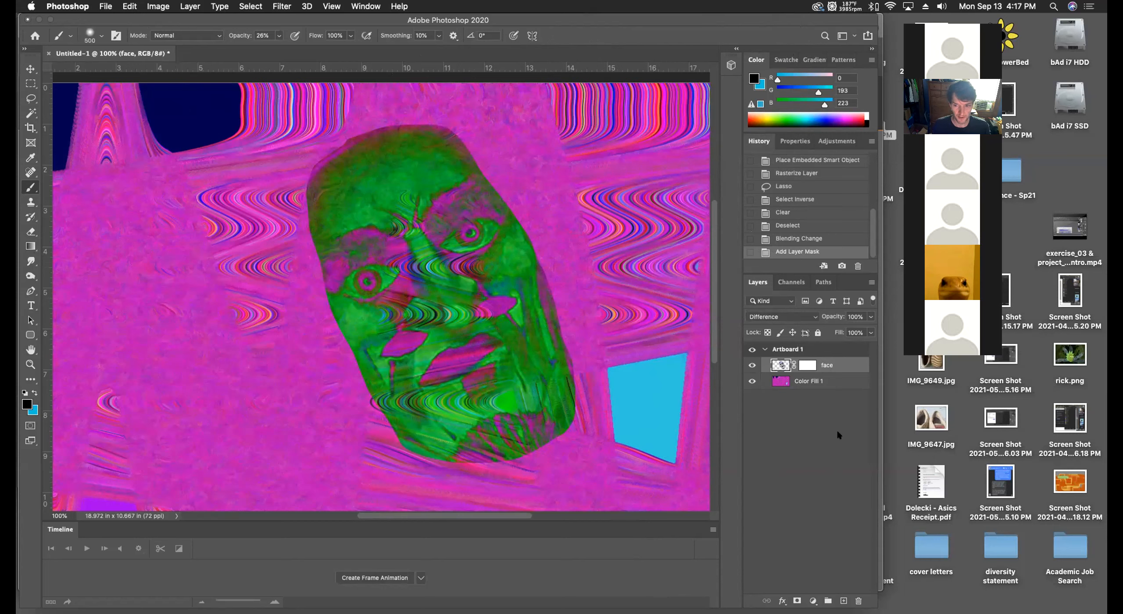
Undo and restore the layer mask, undo it once more, and add a new layer mask to the face layer.
key("super+z")
key("super+shift+z")
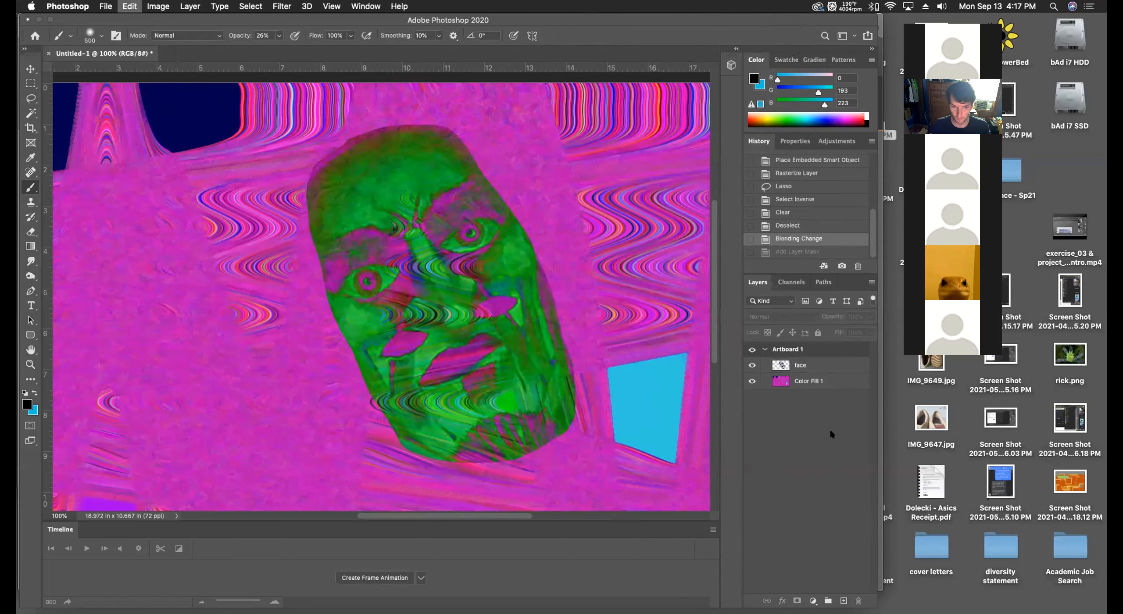
left_click(797, 363)
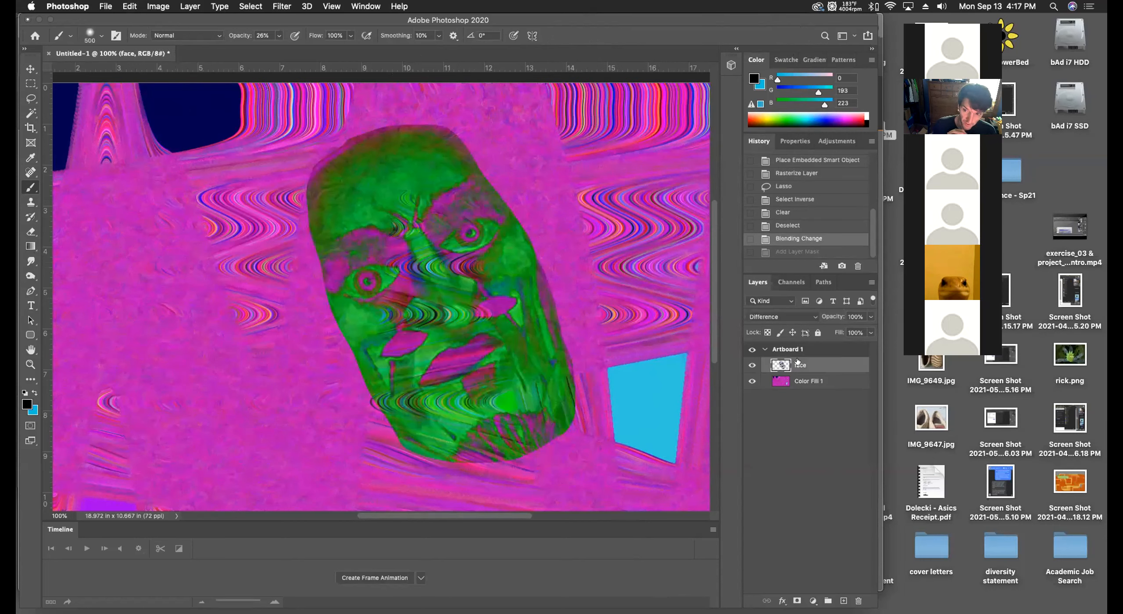
left_click(782, 316)
left_click(783, 317)
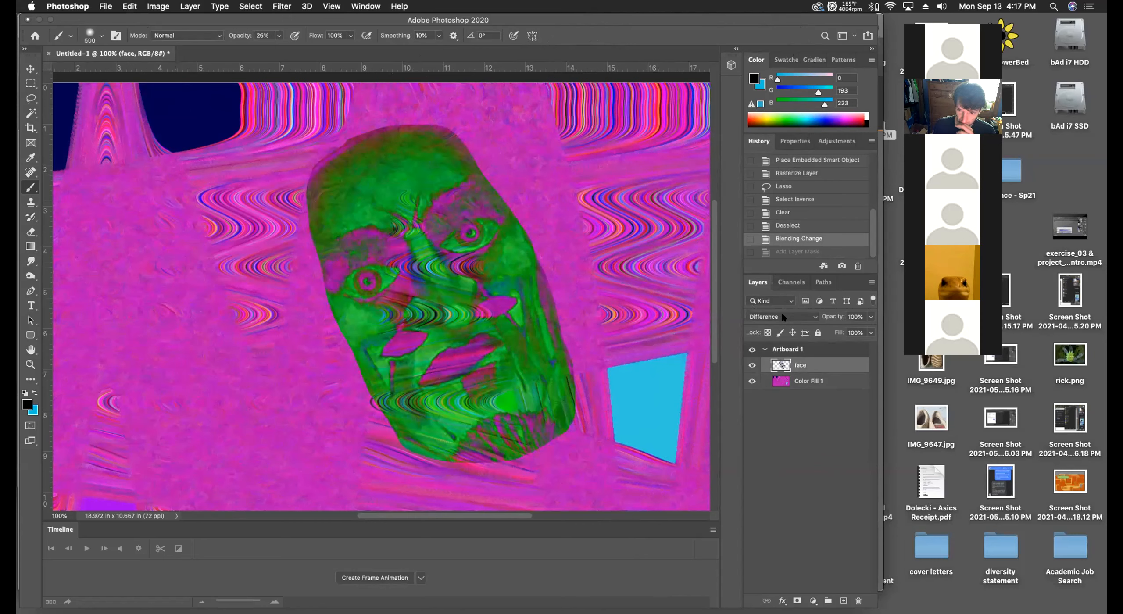
left_click(783, 315)
left_click(778, 316)
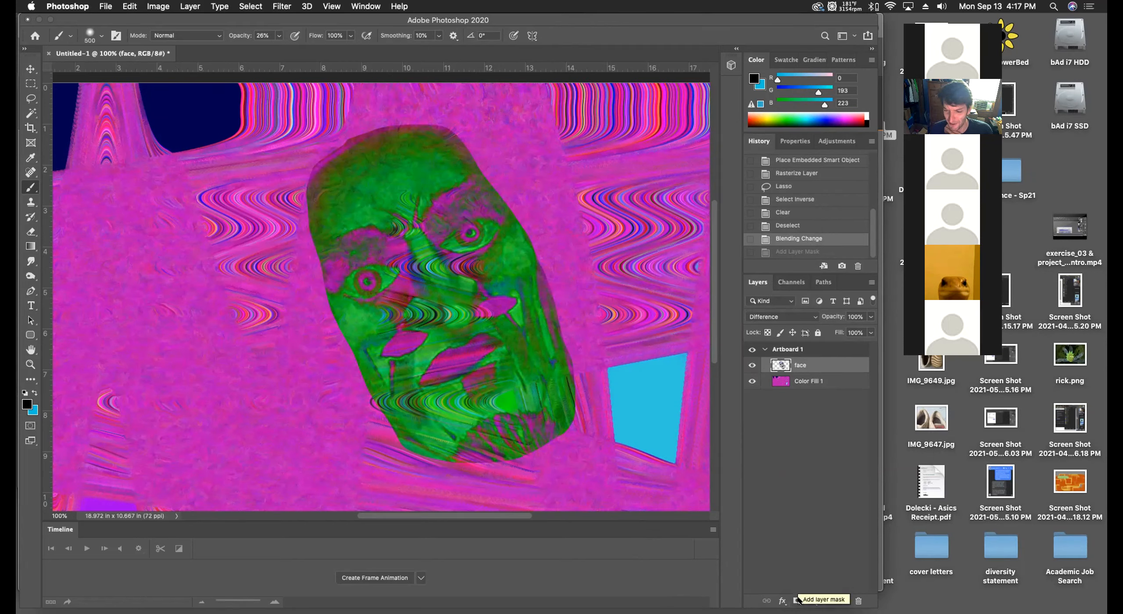
left_click(796, 601)
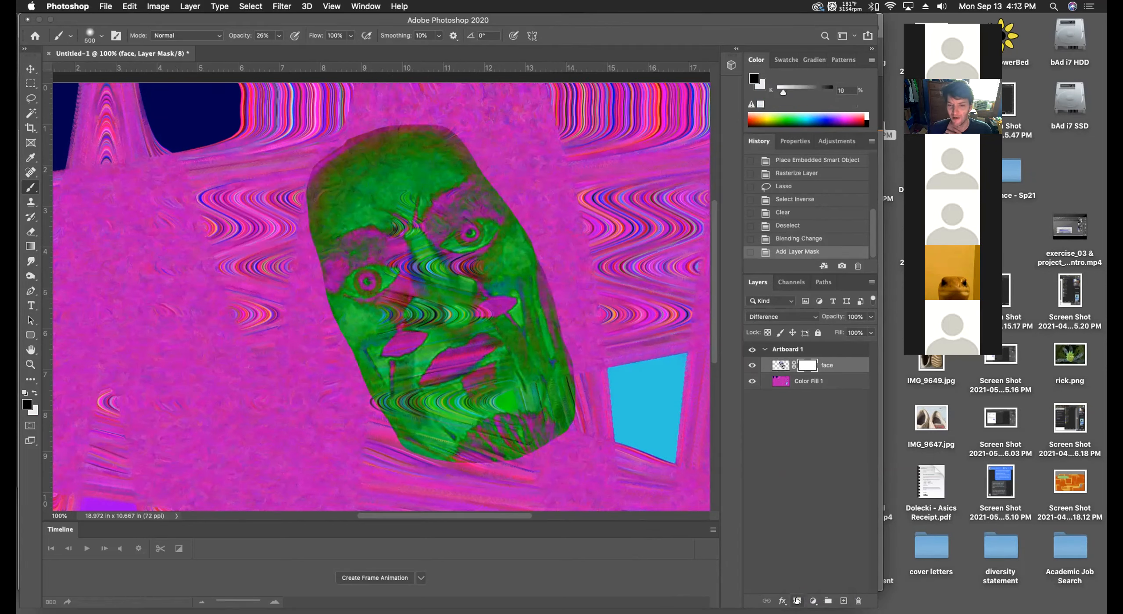
Target the face layer's image instead of its mask and reduce the brush size to 125.
left_click(780, 366)
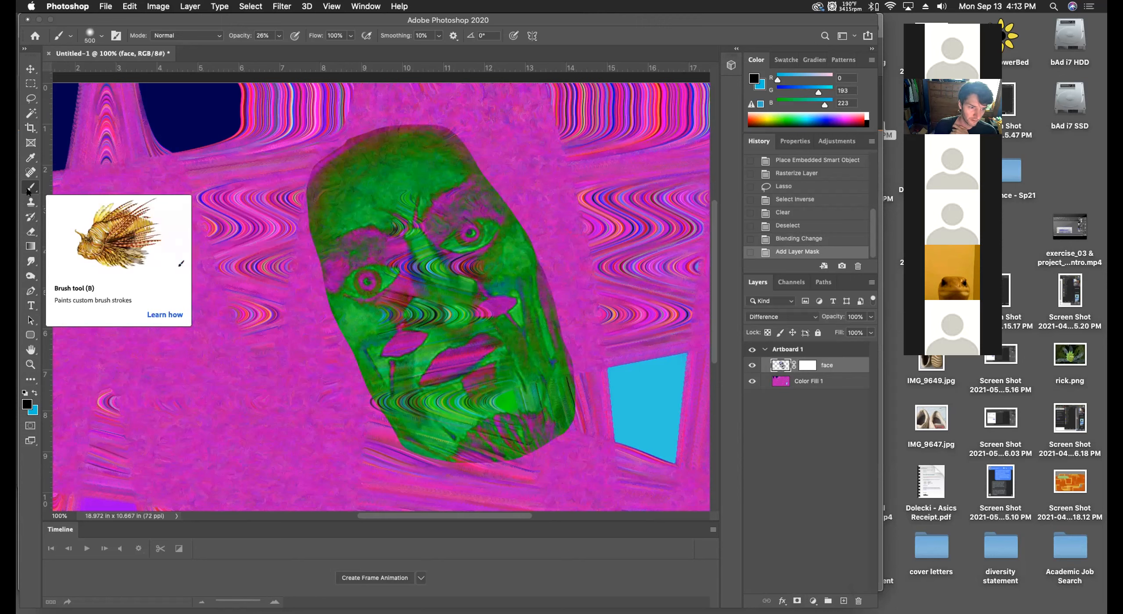
key("bracketleft")
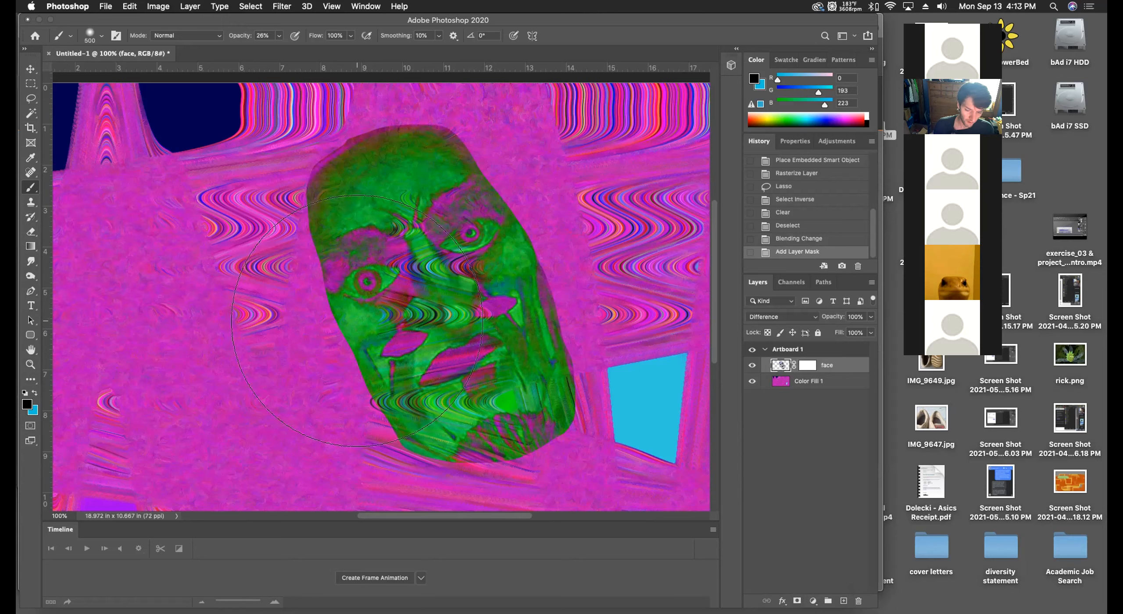
key("bracketleft")
key("bracketleft")
key("bracketleft")
key("bracketleft")
key("bracketleft")
key("bracketleft")
key("bracketleft")
key("bracketleft")
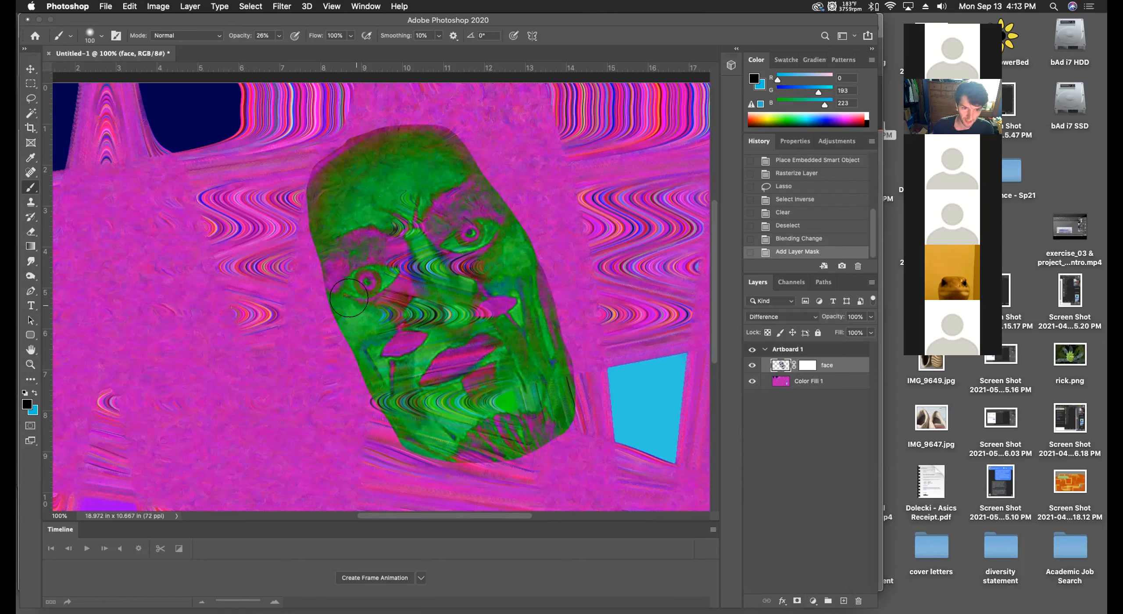
key("bracketright")
key("bracketright")
Undo a test dab, raise the brush opacity to 100%, and paint black over the left-hand eye on the image.
left_click(362, 270)
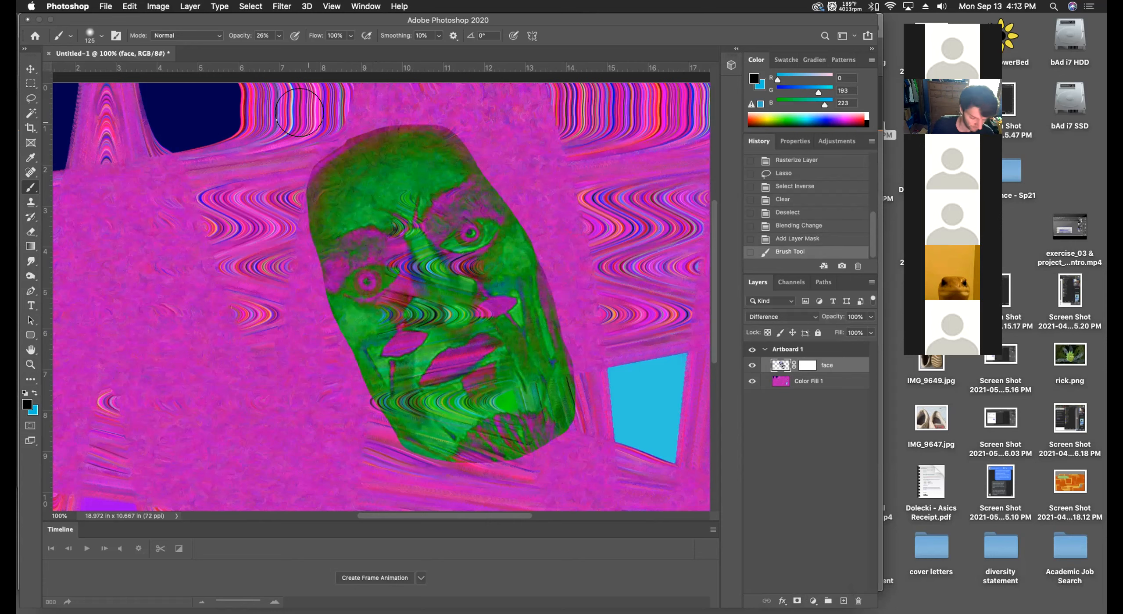
key("super+z")
left_click(279, 36)
left_click_drag(277, 49, 326, 41)
left_click(280, 36)
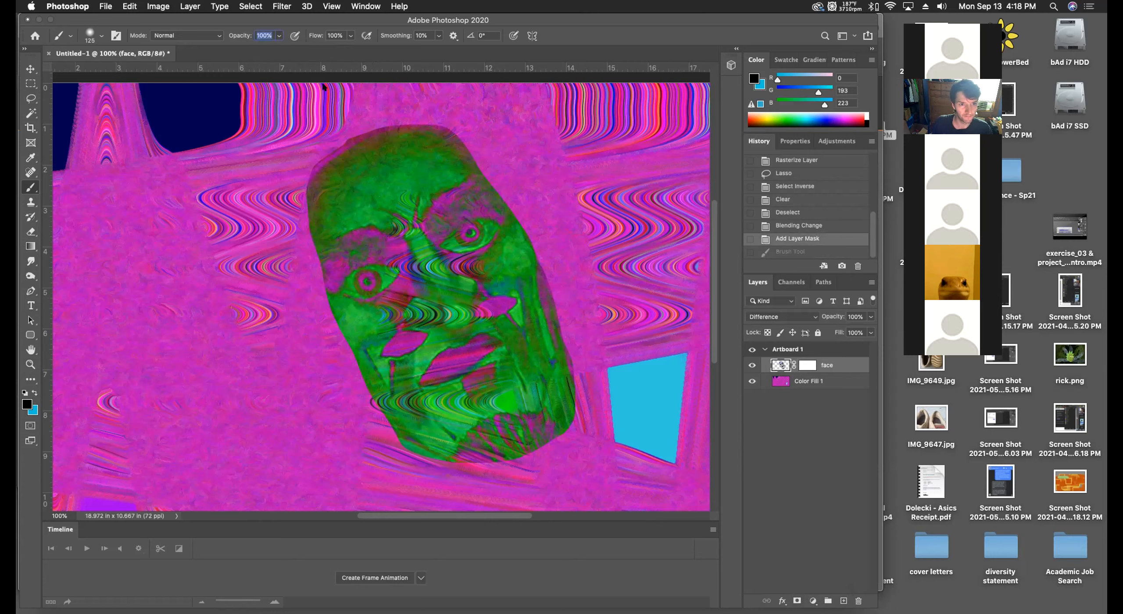
left_click_drag(357, 275, 365, 272)
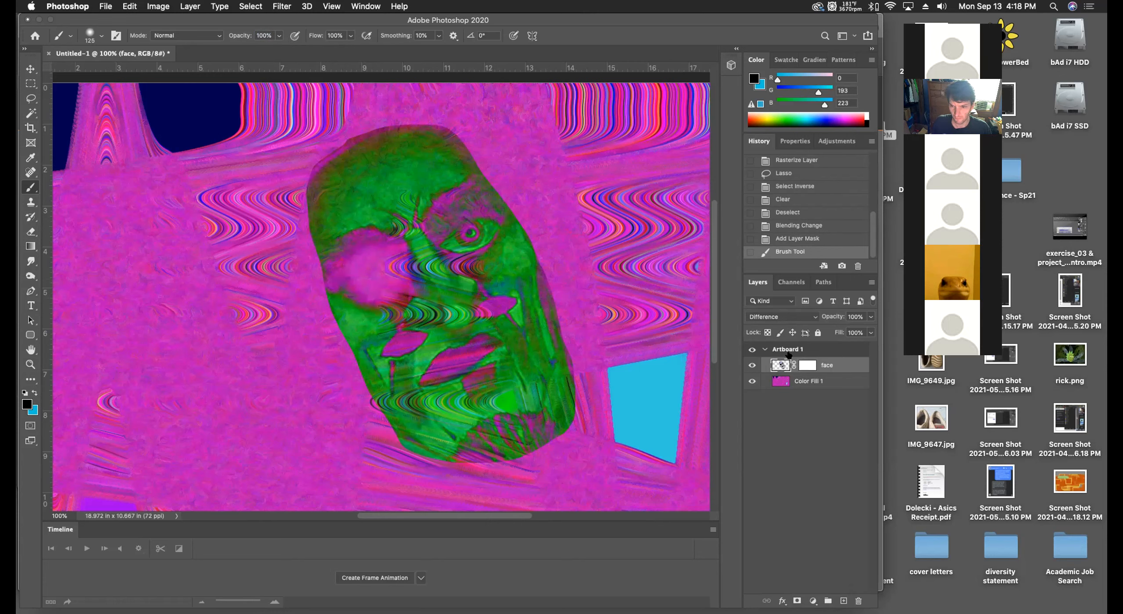
Try Normal blending on the face layer, and undo both the blending change and the black stroke over the eye.
left_click(801, 316)
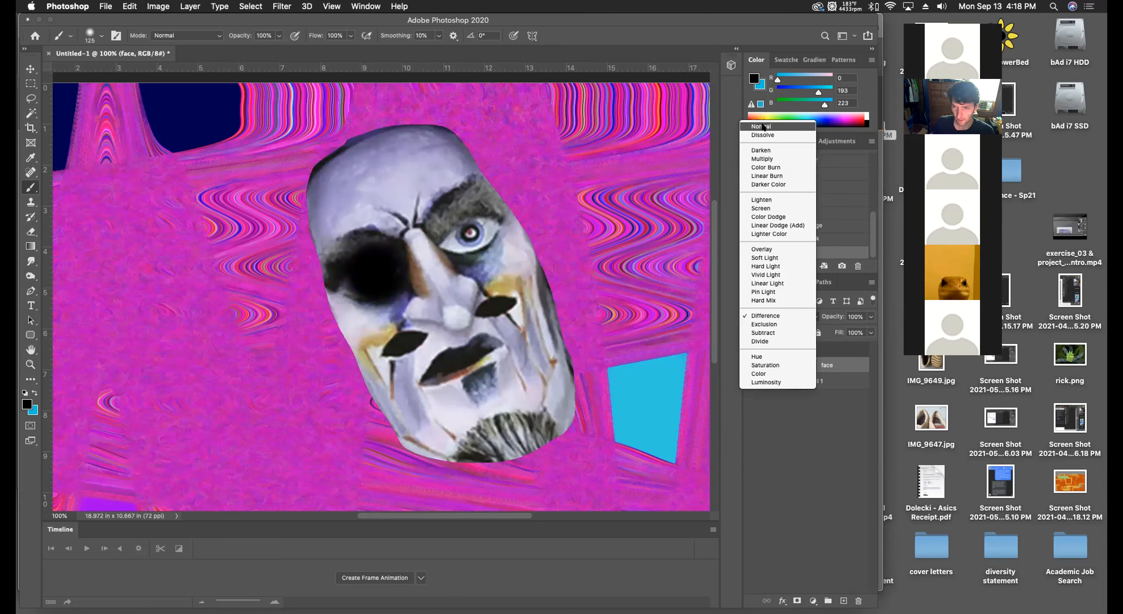
left_click(763, 127)
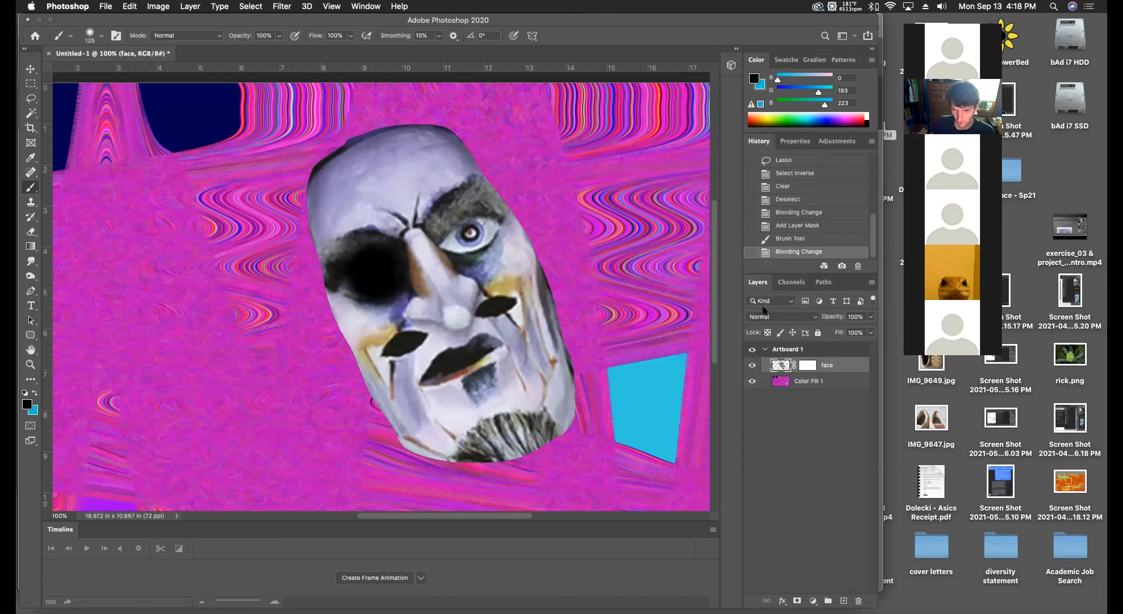
key("super+z")
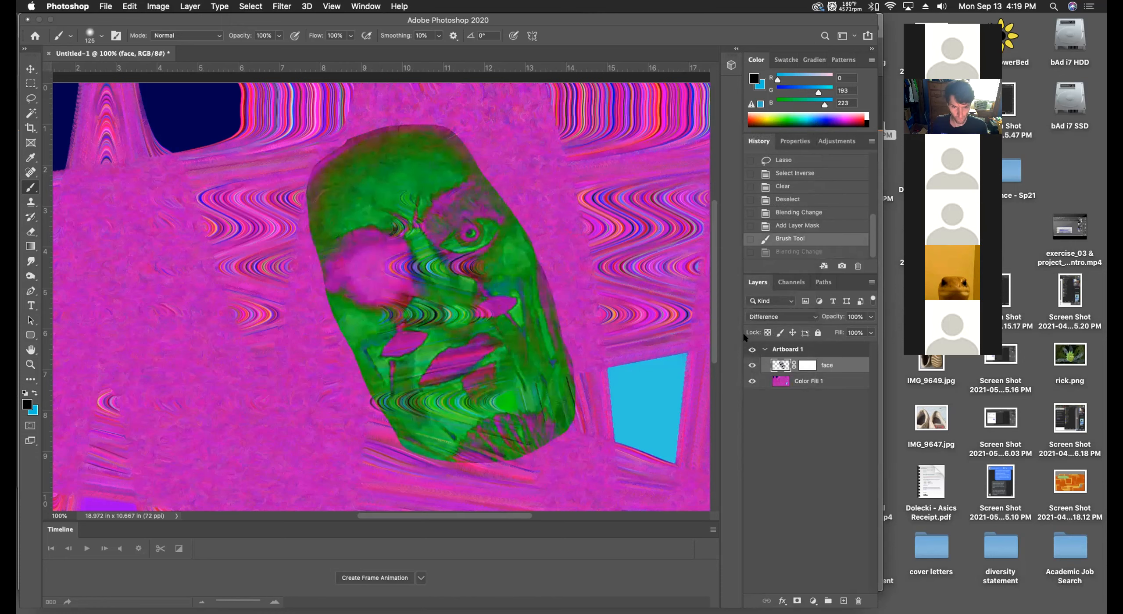
key("super+z")
Set the face layer's blending mode to Normal, try painting black across the left-hand eye and nose, and undo the strokes.
left_click(753, 317)
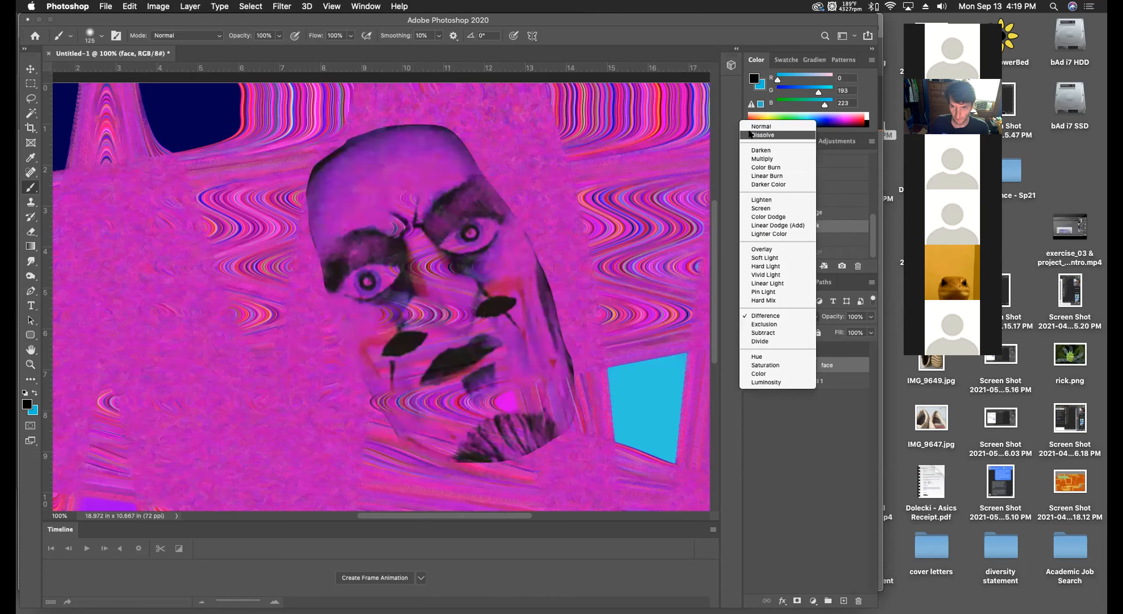
left_click(761, 127)
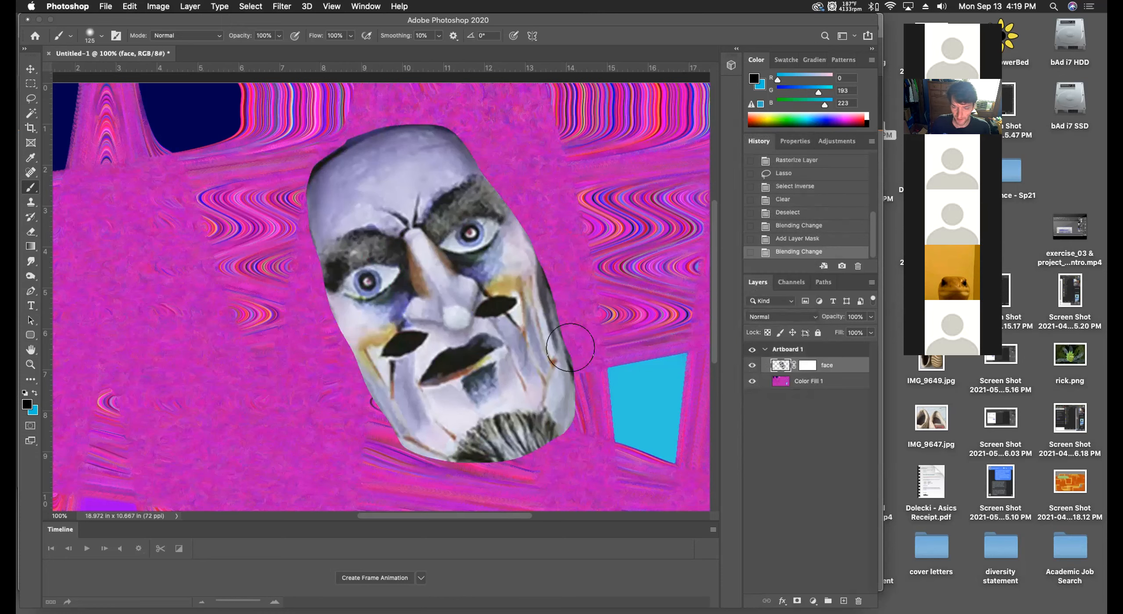
left_click(362, 273)
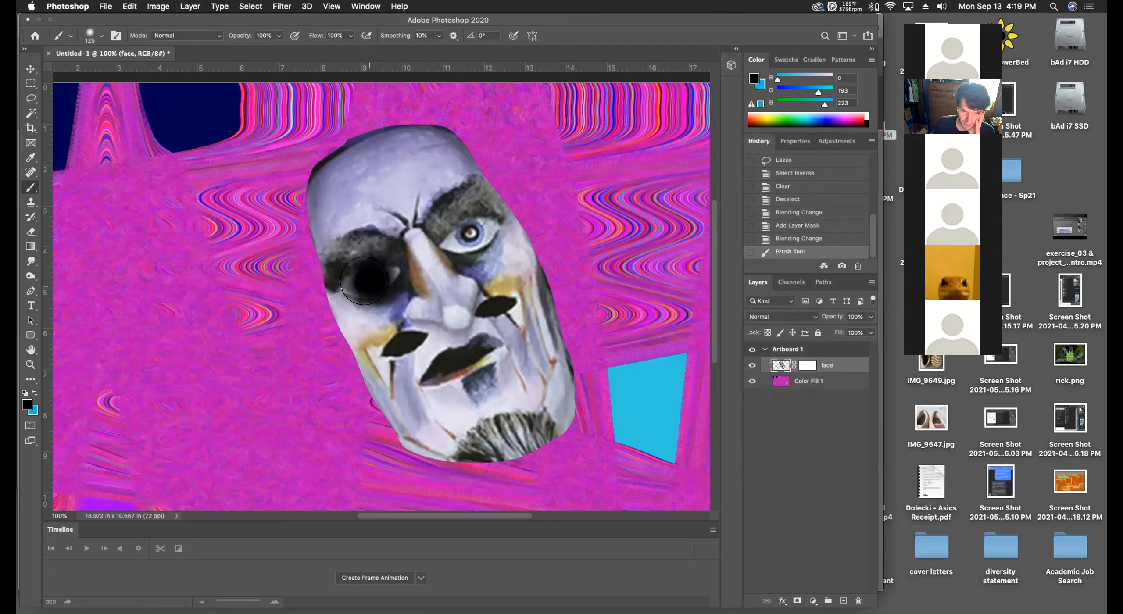
mouse_move(366, 273)
left_mouse_down()
mouse_move(343, 304)
mouse_move(385, 243)
mouse_move(342, 262)
mouse_move(380, 288)
mouse_move(408, 216)
mouse_move(350, 287)
mouse_move(426, 345)
left_mouse_up()
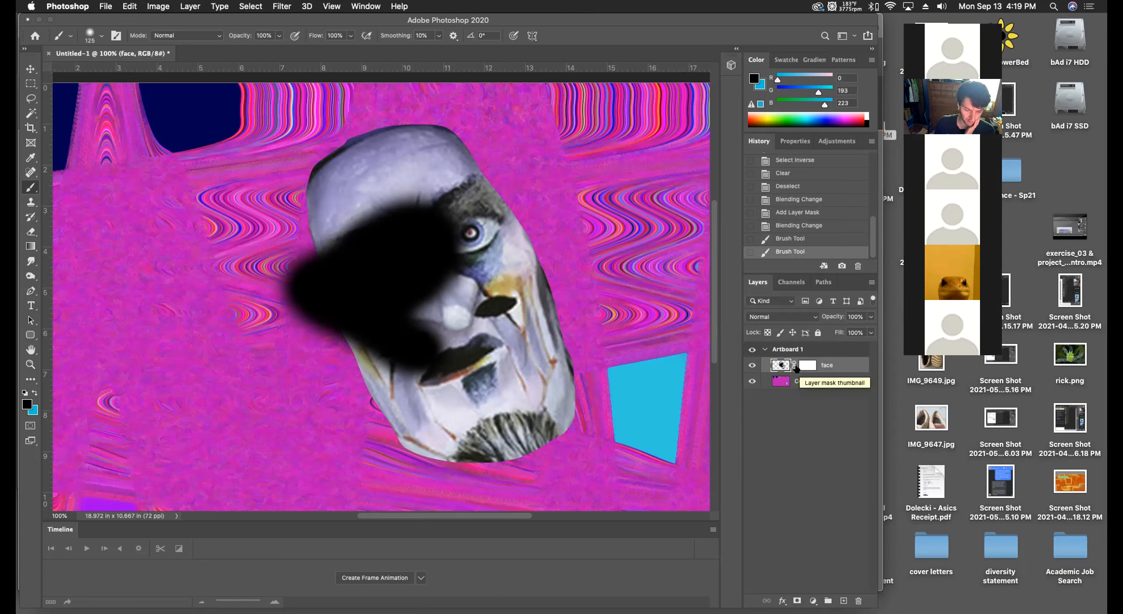
key("super+z")
key("super+z")
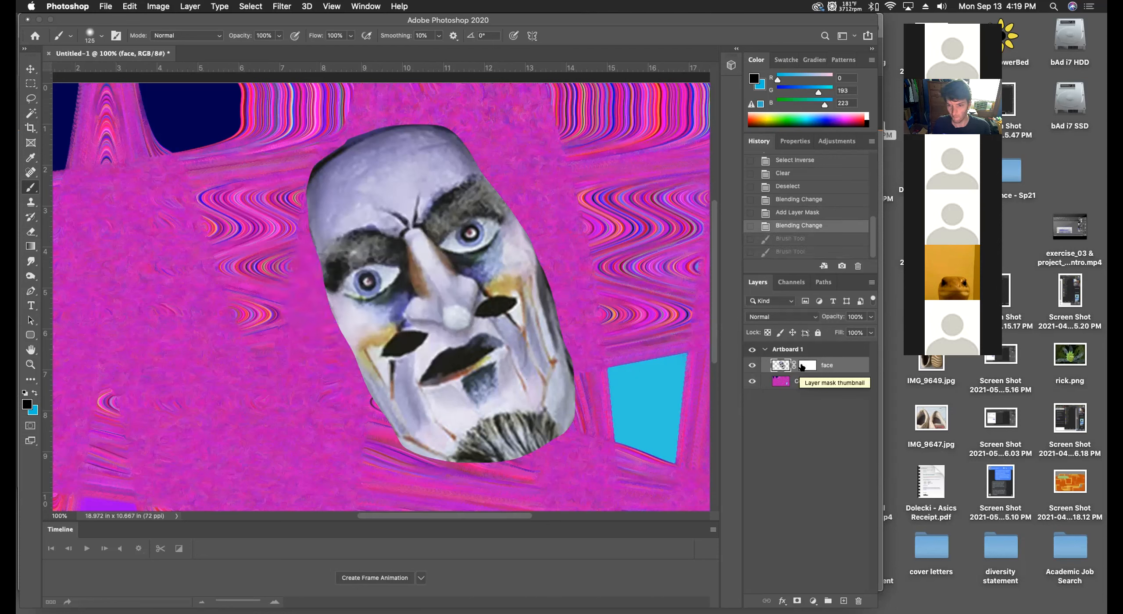
Paint black on the face layer's mask over both eyes and set the layer's blending mode to Difference.
left_click(802, 366)
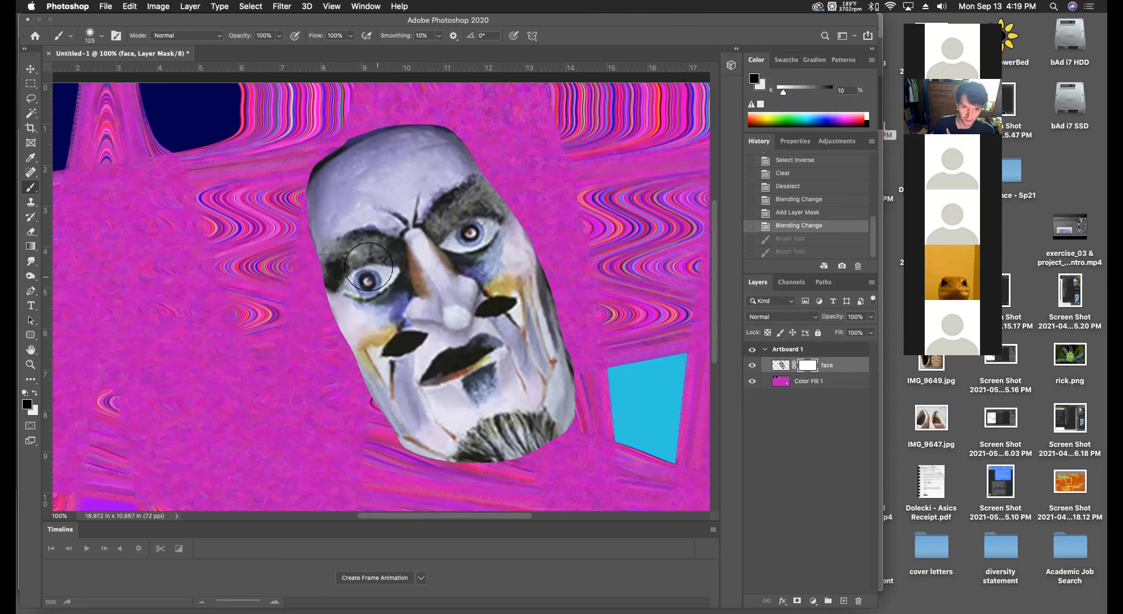
mouse_move(368, 283)
left_mouse_down()
mouse_move(353, 262)
mouse_move(344, 273)
mouse_move(364, 285)
left_mouse_up()
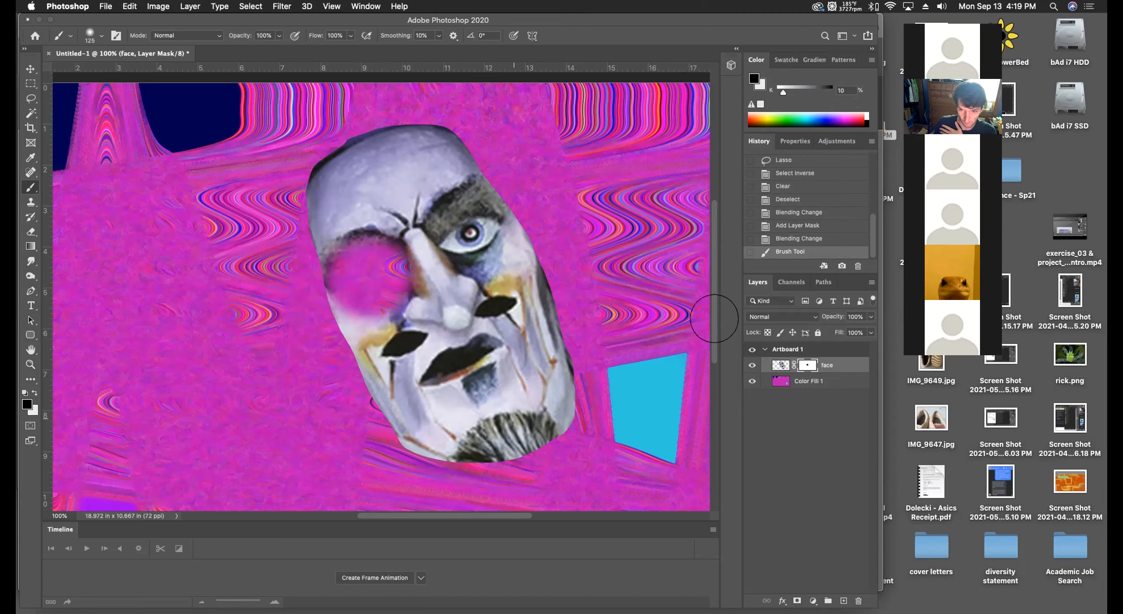
left_click(782, 316)
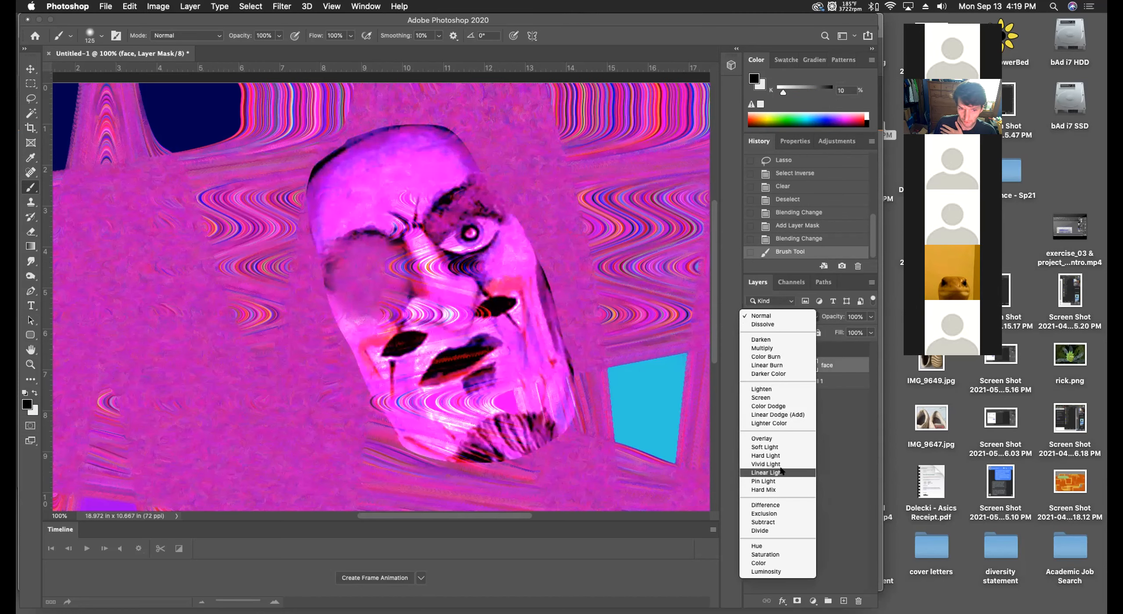
left_click(774, 505)
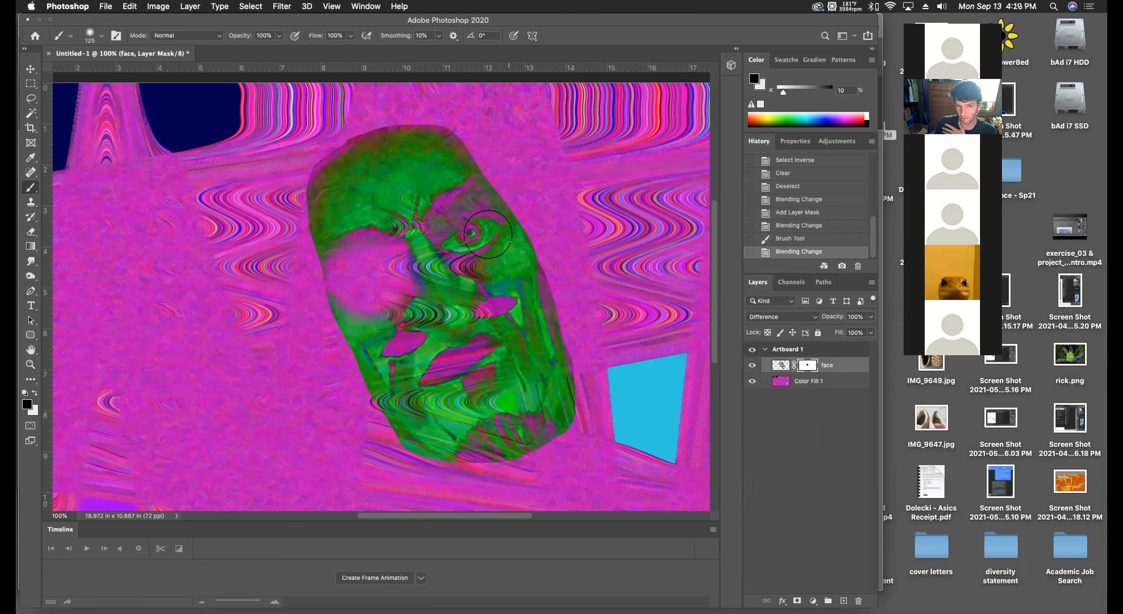
mouse_move(453, 227)
left_mouse_down()
mouse_move(460, 241)
mouse_move(457, 221)
mouse_move(448, 246)
mouse_move(468, 237)
left_mouse_up()
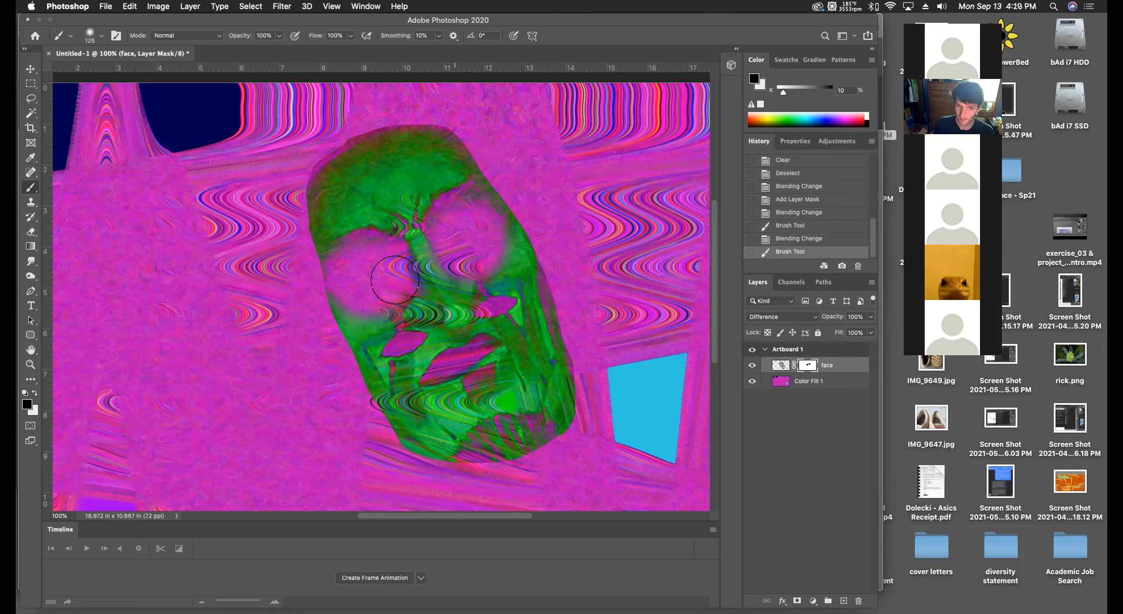
Disable the face layer's mask to compare, and enable it again.
right_click(813, 363)
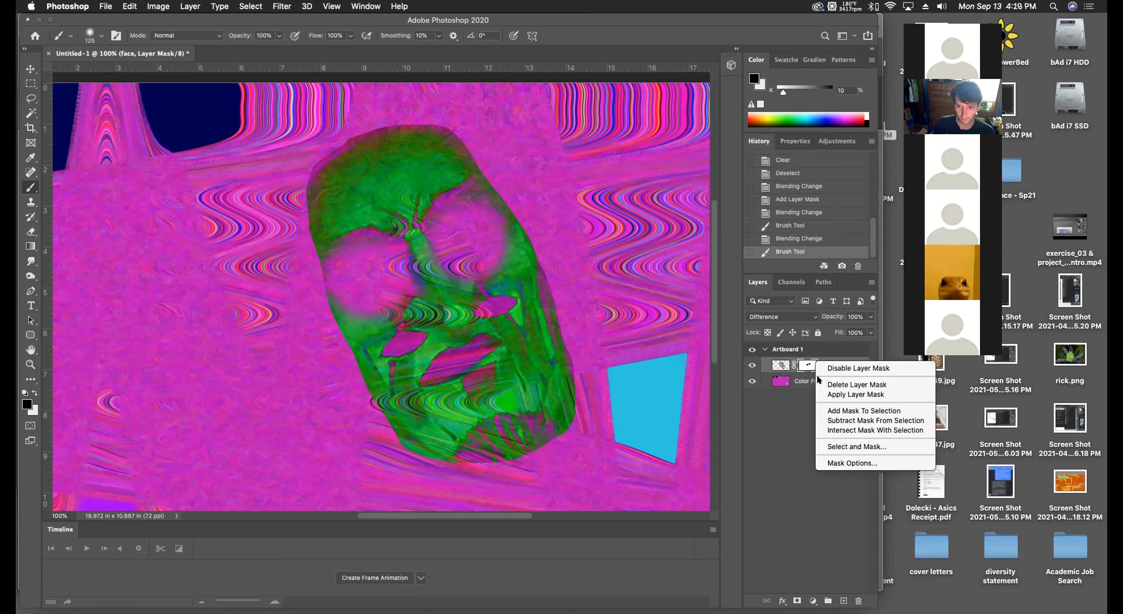
left_click(850, 369)
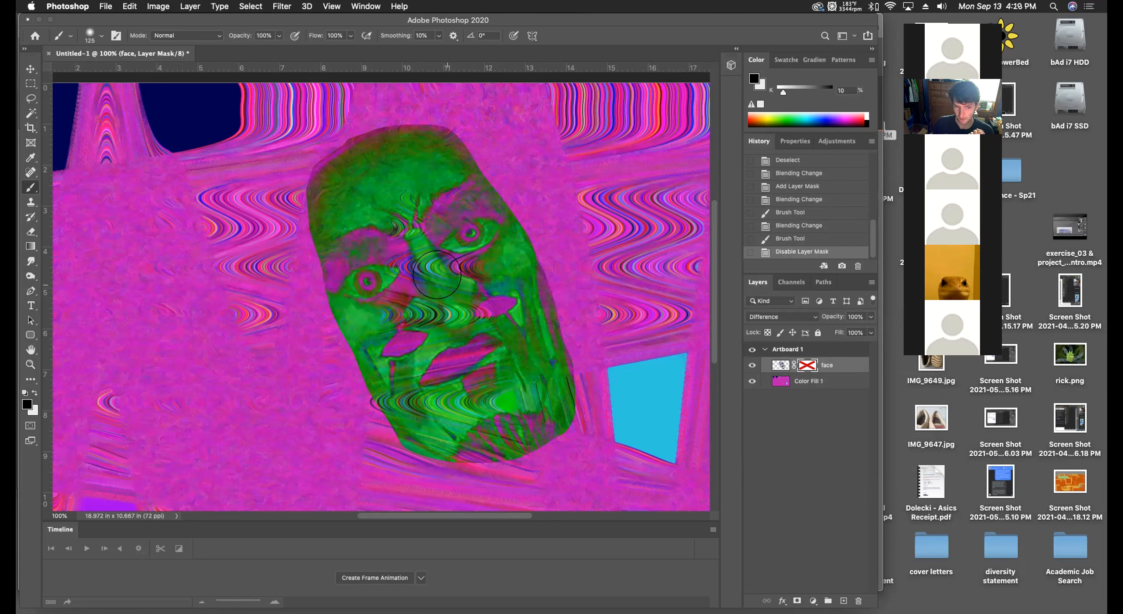
right_click(804, 365)
left_click(833, 370)
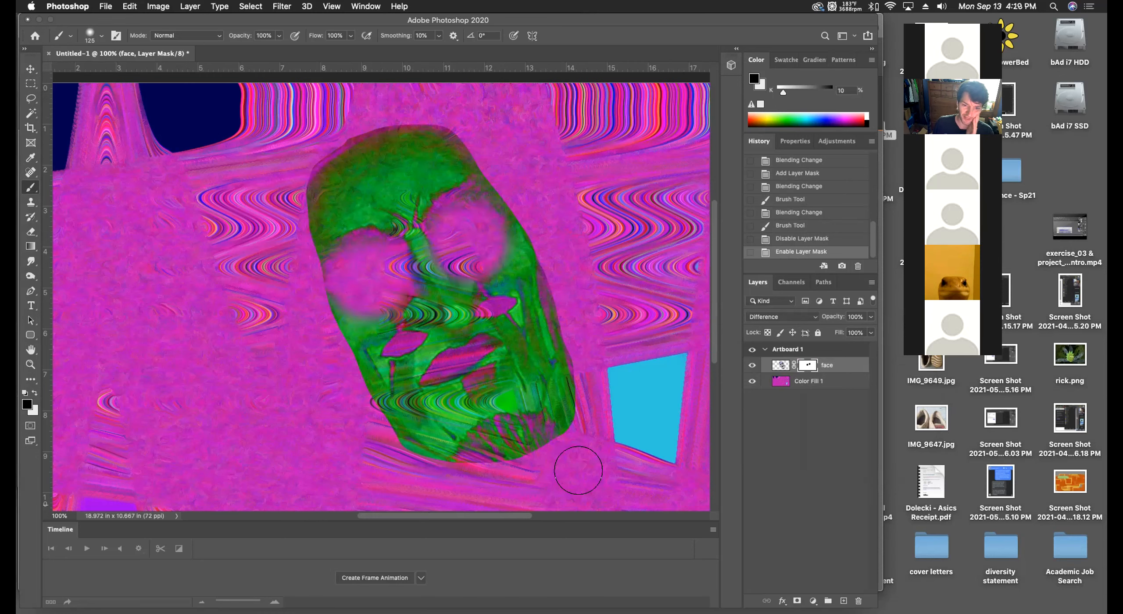
Lower the brush opacity to 50% and paint black on the mask around the outer edges of the face.
scroll(335, 233, "down", 1)
scroll(334, 233, "right", 1)
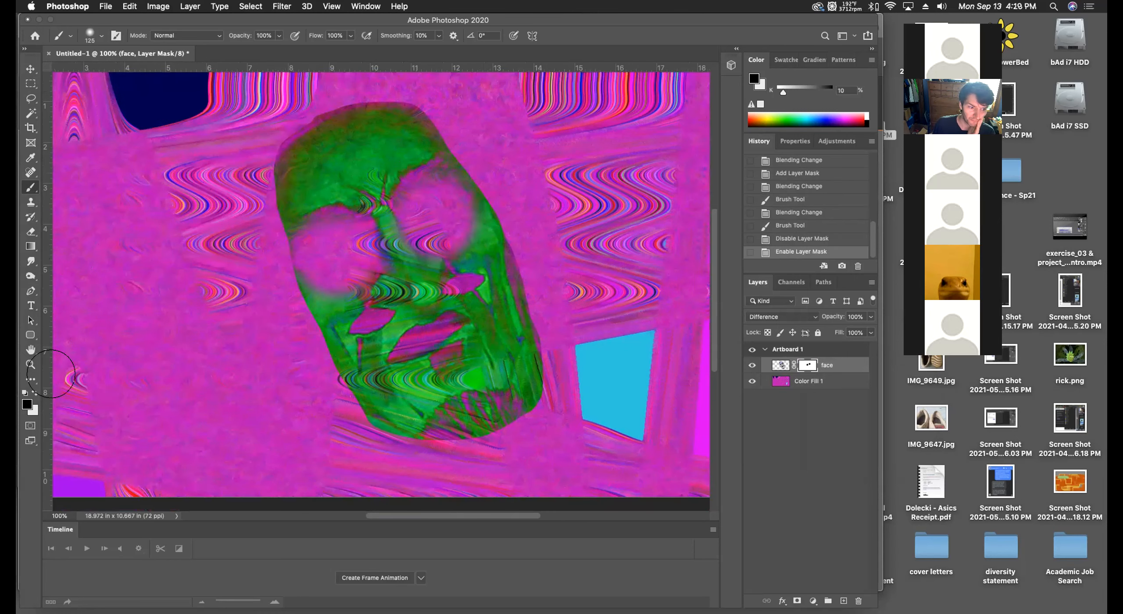
left_click(279, 35)
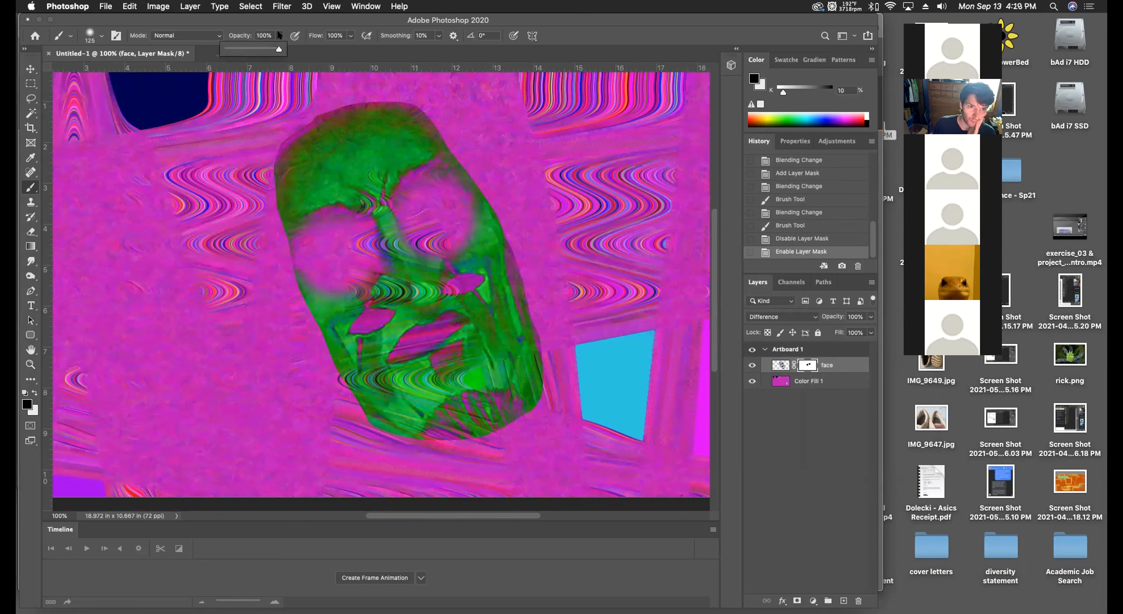
left_click_drag(281, 48, 250, 48)
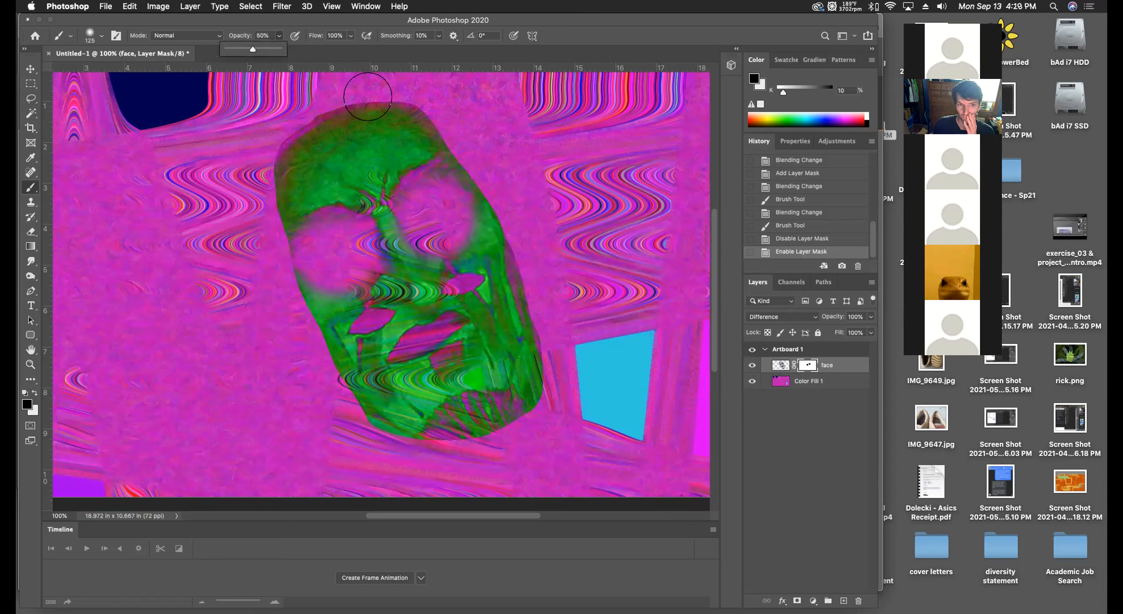
mouse_move(370, 99)
left_mouse_down()
mouse_move(300, 111)
mouse_move(263, 138)
mouse_move(279, 290)
mouse_move(361, 411)
mouse_move(406, 432)
mouse_move(465, 432)
mouse_move(524, 405)
mouse_move(542, 362)
mouse_move(527, 285)
mouse_move(467, 167)
mouse_move(394, 95)
mouse_move(401, 106)
left_mouse_up()
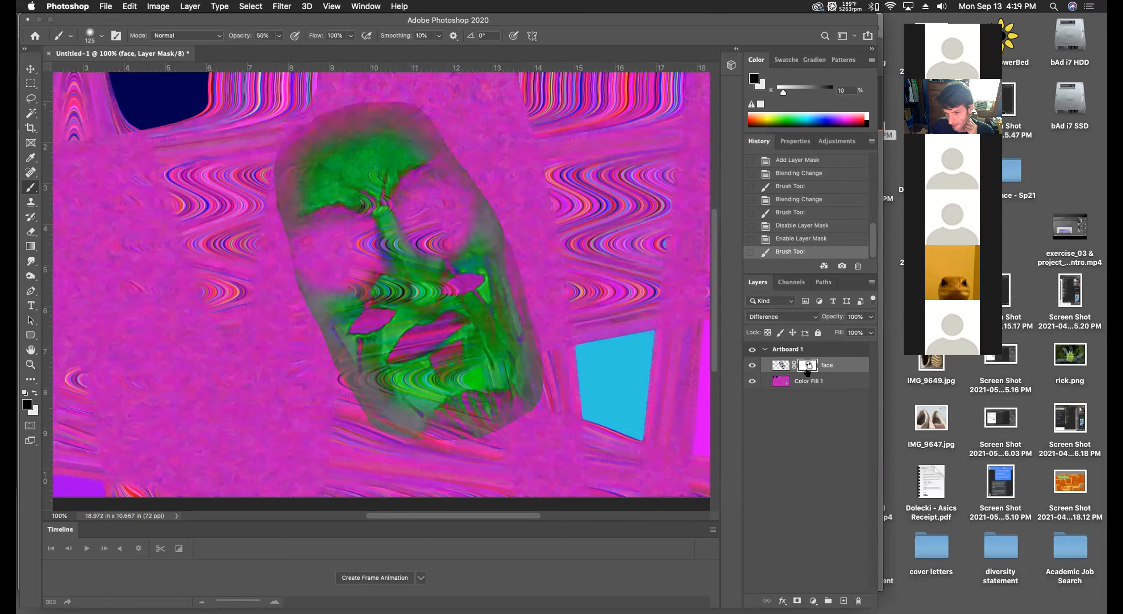
Fade the left edge of the face on the mask with the brush at 14% opacity and again at 26%.
left_click(277, 34)
left_click_drag(277, 51, 260, 50)
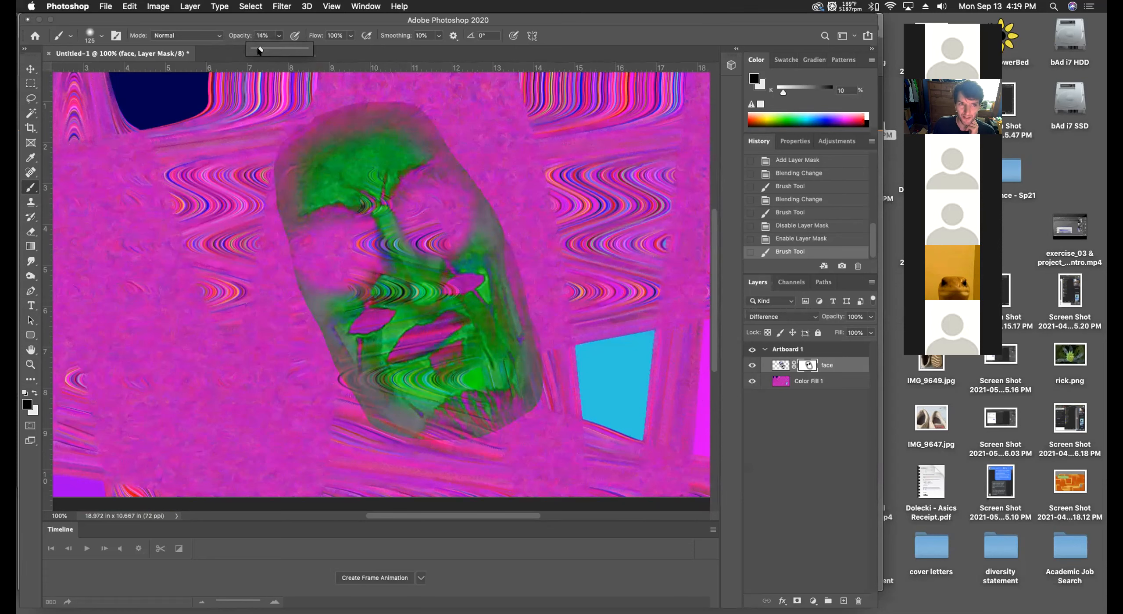
left_click(298, 104)
mouse_move(298, 103)
left_mouse_down()
mouse_move(273, 112)
mouse_move(251, 152)
mouse_move(244, 206)
left_mouse_up()
left_click(279, 35)
left_click_drag(276, 50, 285, 50)
mouse_move(272, 112)
left_mouse_down()
mouse_move(257, 171)
mouse_move(264, 290)
mouse_move(277, 315)
left_mouse_up()
Reduce the brush size to 45 and paint the mask along the left side of the face.
key("bracketleft")
key("bracketleft")
key("bracketleft")
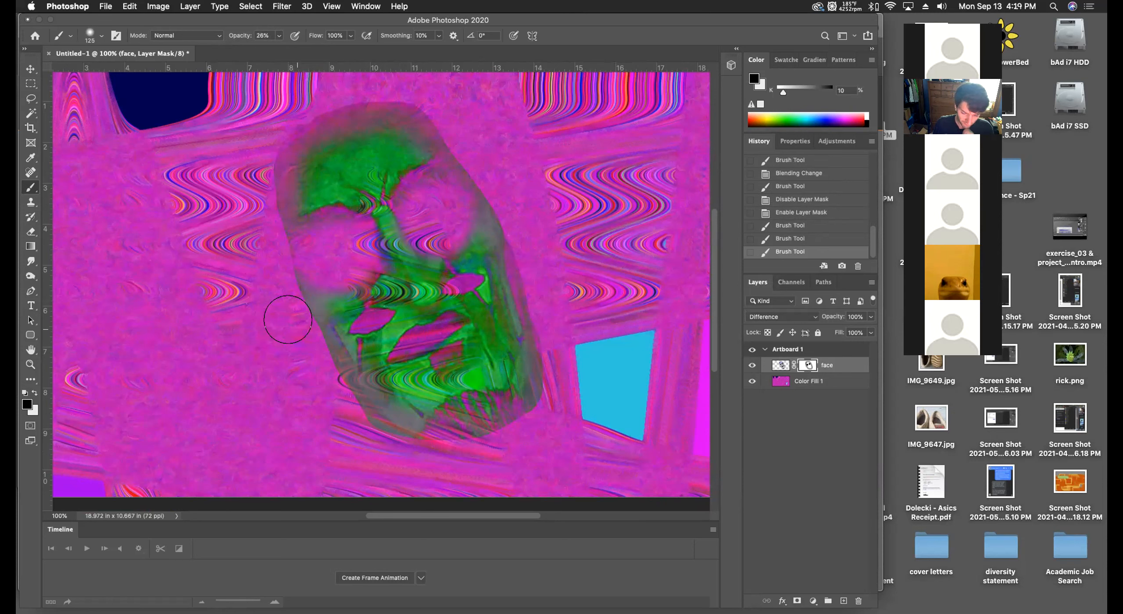
key("bracketleft")
key("bracketleft")
key("bracketleft")
key("bracketleft")
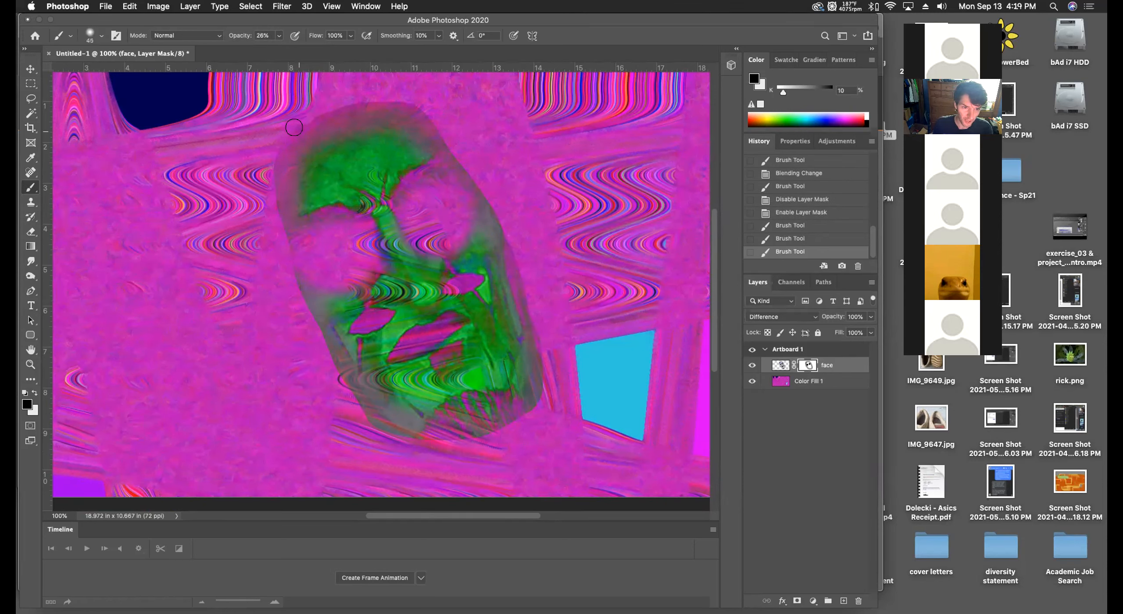
mouse_move(280, 249)
left_mouse_down()
mouse_move(291, 284)
mouse_move(272, 165)
left_mouse_up()
left_click_drag(282, 268, 287, 285)
Raise the brush opacity to 42% and mask out more of the face's left edge.
left_click(278, 36)
left_click_drag(278, 49, 287, 49)
mouse_move(271, 159)
left_mouse_down()
mouse_move(291, 282)
mouse_move(339, 376)
mouse_move(290, 286)
left_mouse_up()
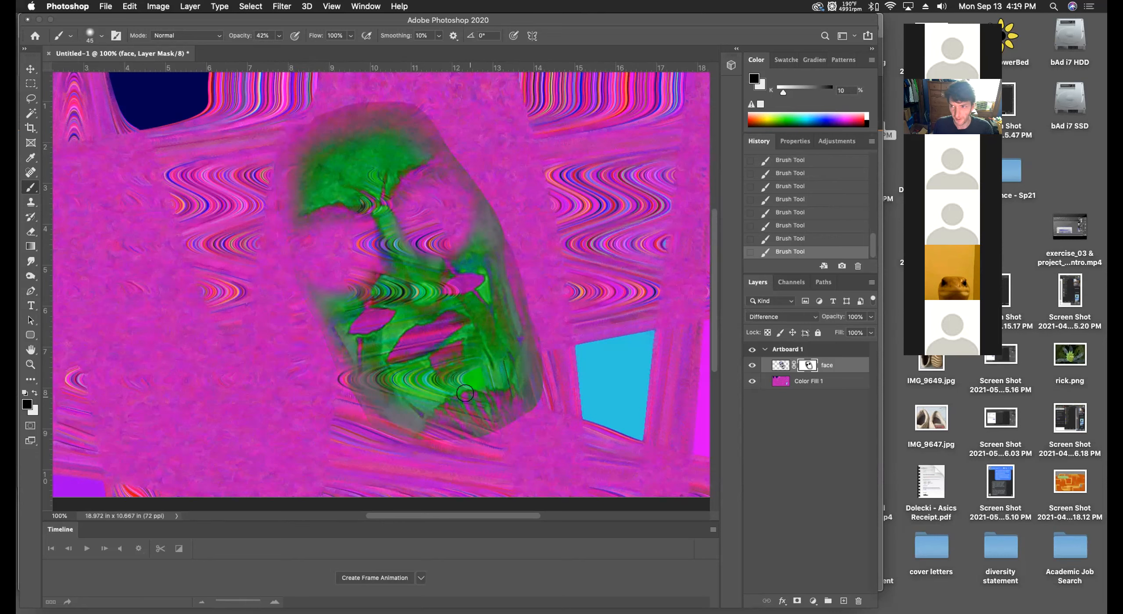
Fade the top and upper-right edges of the face on the mask, setting the brush opacity to 47% and then 29%.
left_click(279, 35)
left_click_drag(278, 47, 279, 48)
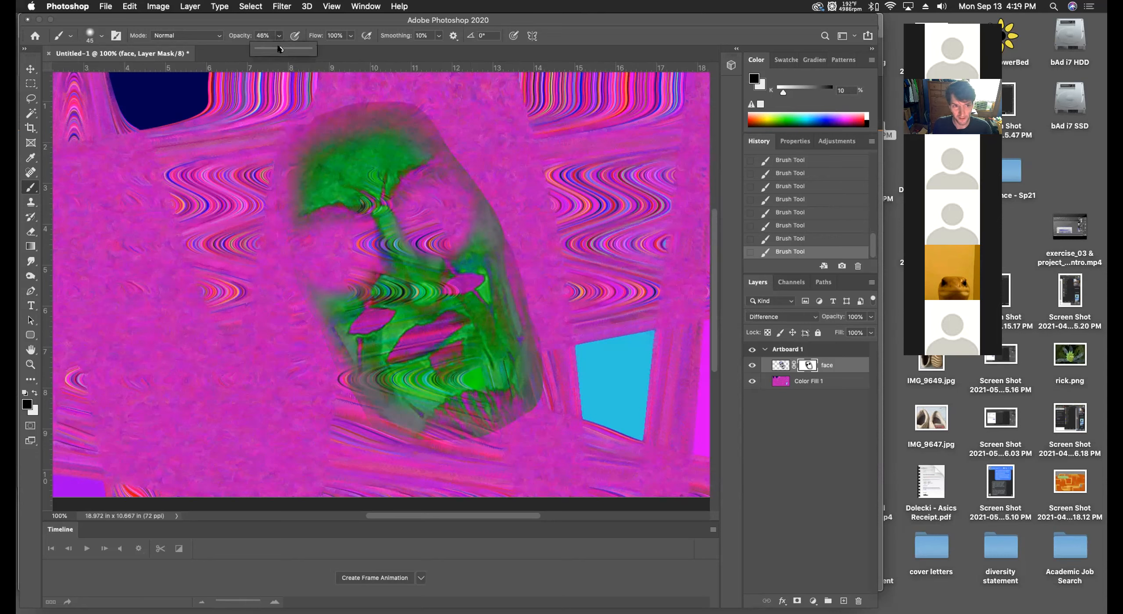
left_click(308, 364)
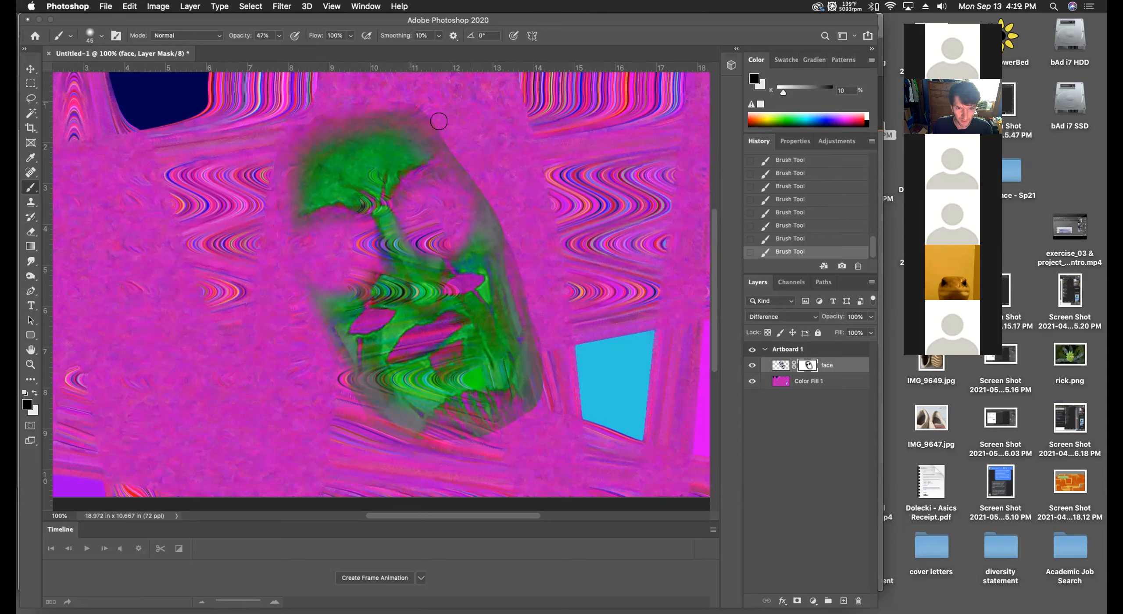
left_click(279, 36)
left_click_drag(280, 49, 270, 49)
mouse_move(418, 110)
left_mouse_down()
mouse_move(447, 164)
mouse_move(417, 127)
mouse_move(467, 176)
mouse_move(454, 155)
left_mouse_up()
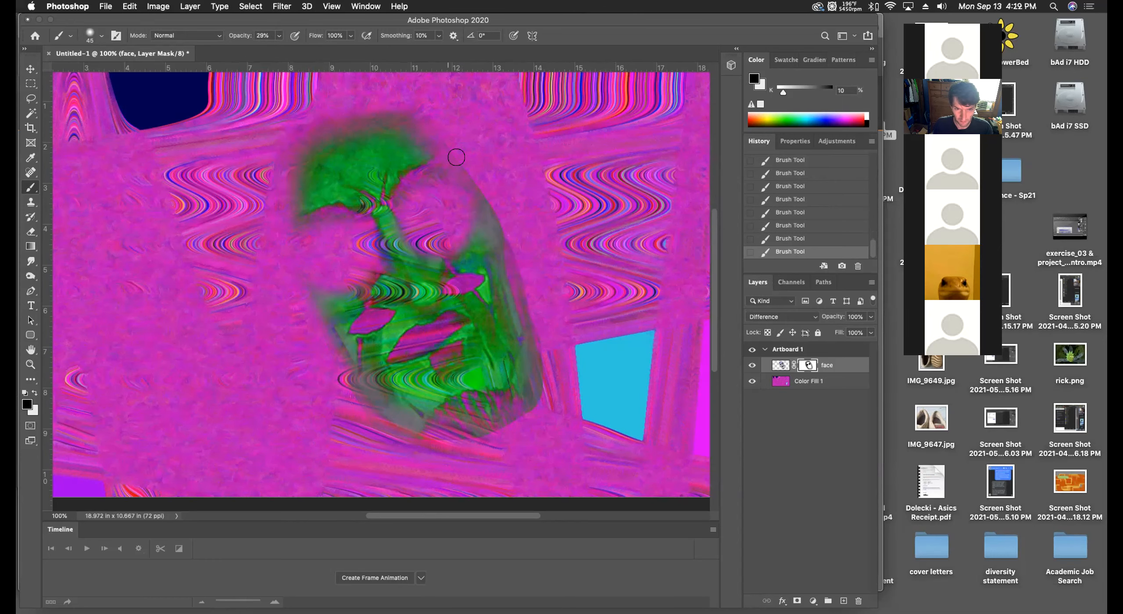
Soften the face's right edge beside the hidden eye on the mask with the brush at 29% opacity.
key("super+equal")
key("super+equal")
key("super+equal")
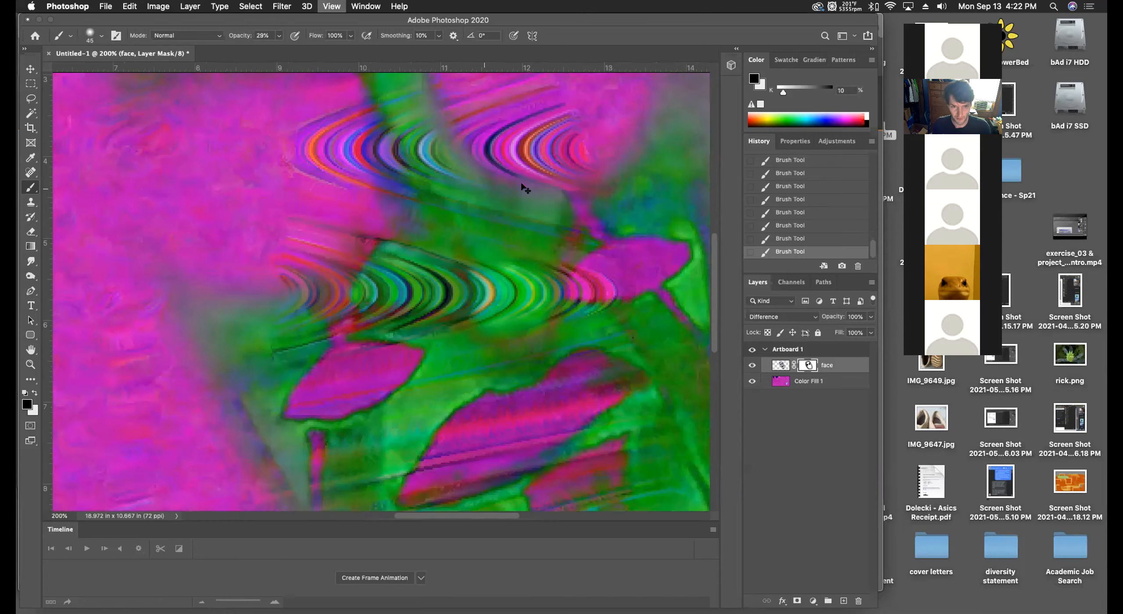
scroll(206, 280, "right", 10)
scroll(206, 280, "up", 3)
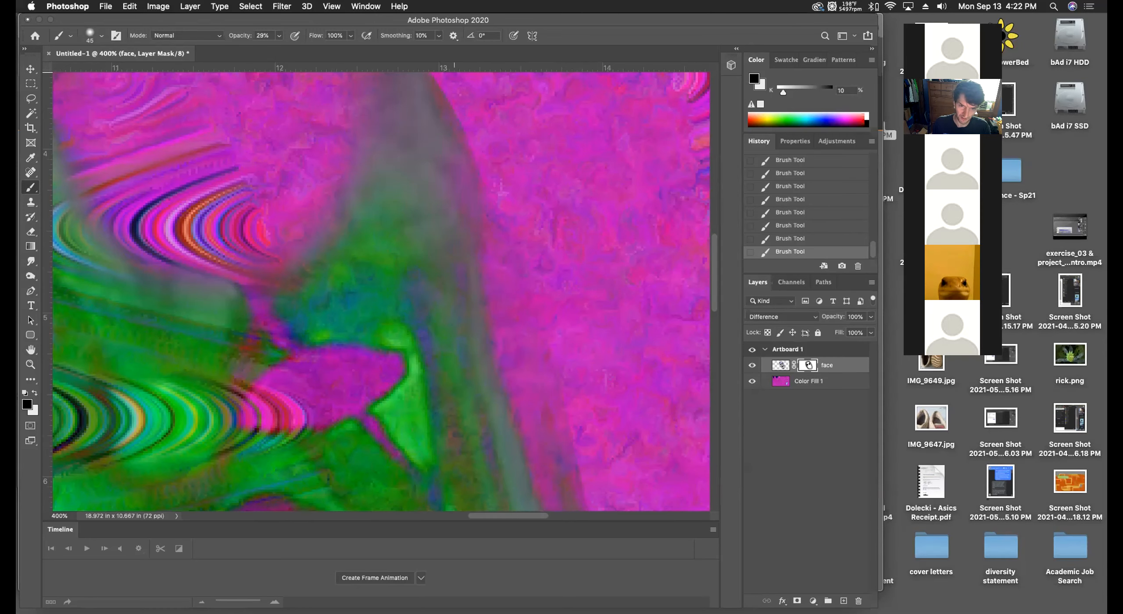
scroll(496, 341, "up", 5)
scroll(496, 340, "left", 2)
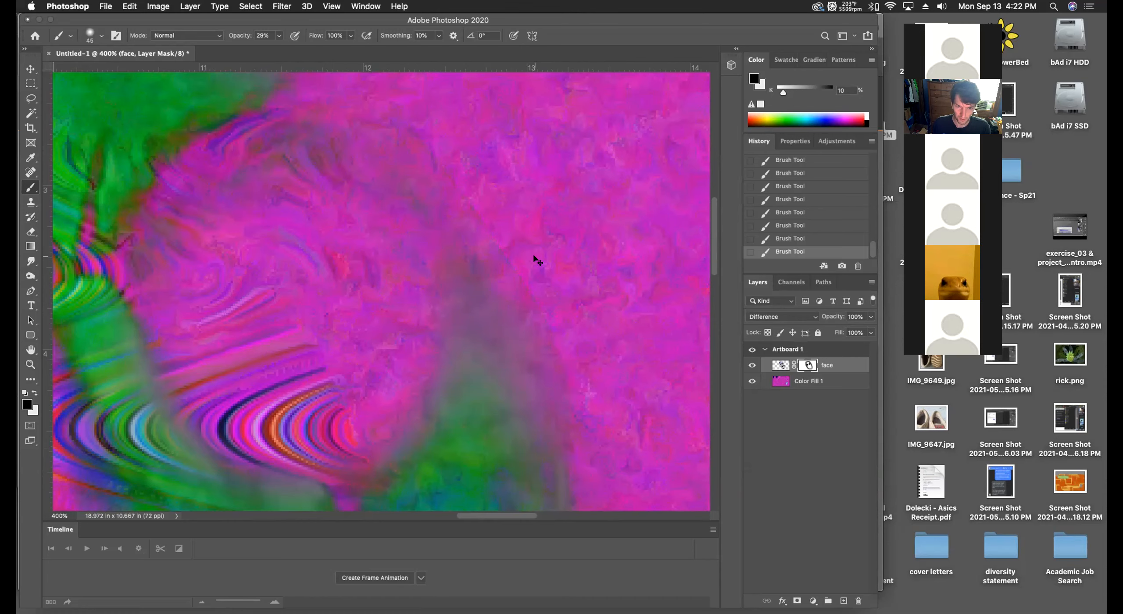
key("super+minus")
key("super+minus")
key("super+minus")
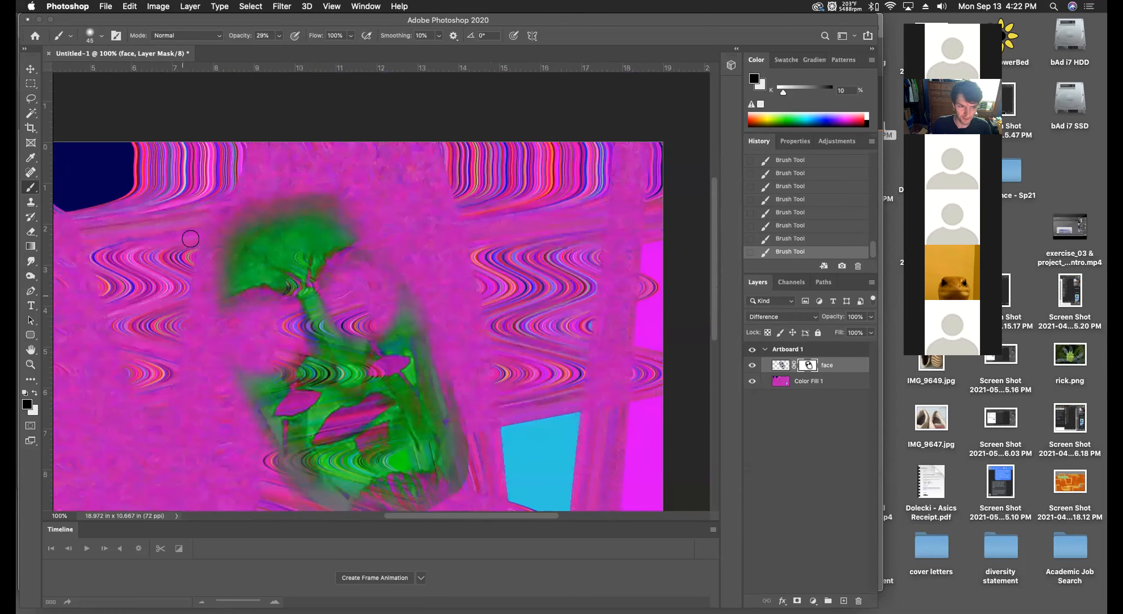
Raise the brush opacity to 35% and fade the lower-right edge of the face and jaw on the mask.
left_click_drag(198, 351, 198, 185)
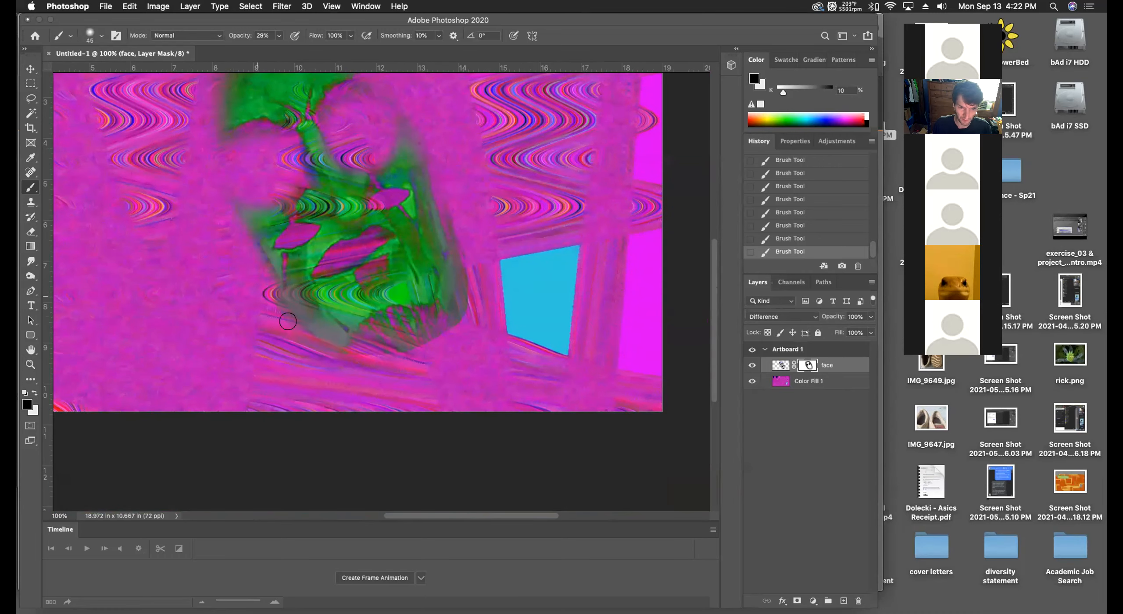
left_click(279, 35)
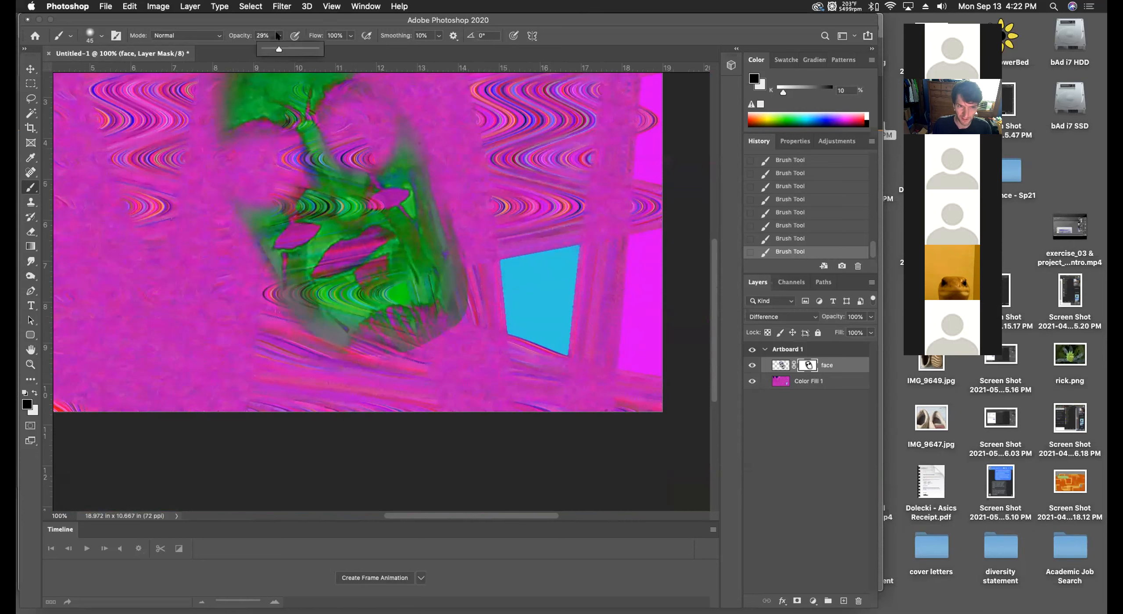
left_click_drag(276, 49, 283, 49)
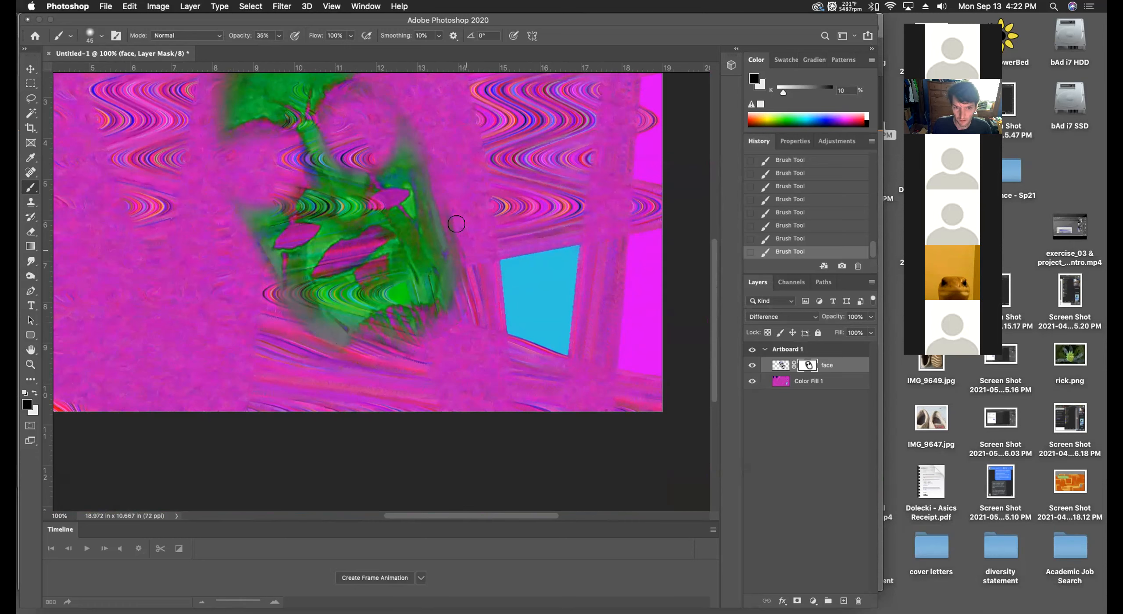
scroll(454, 295, "up", 5)
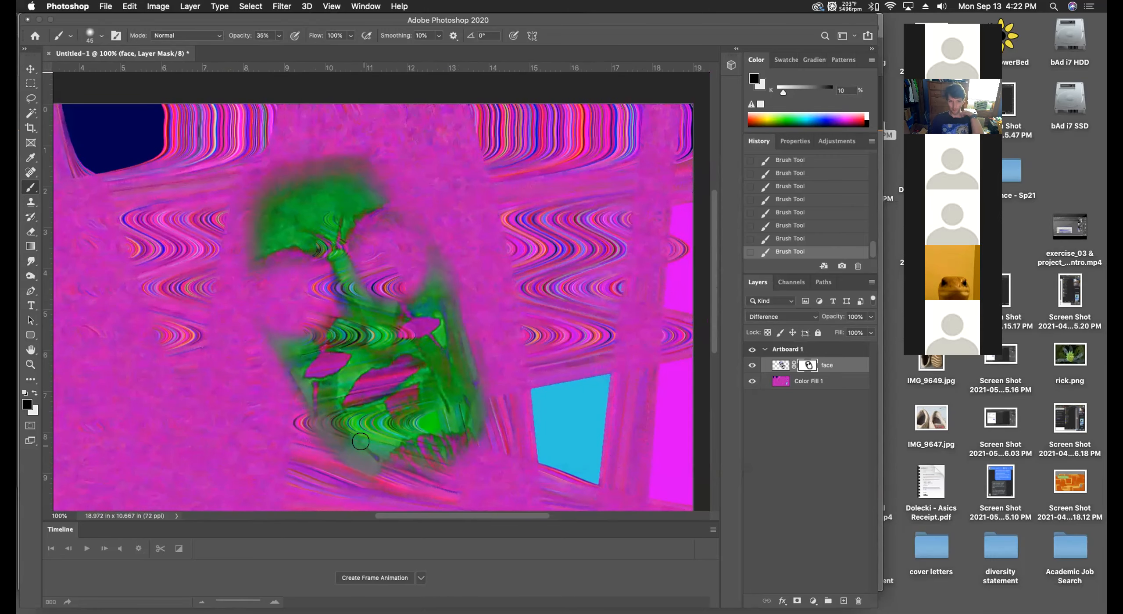
Duplicate the face layer together with its mask and hide the original face layer.
right_click(826, 369)
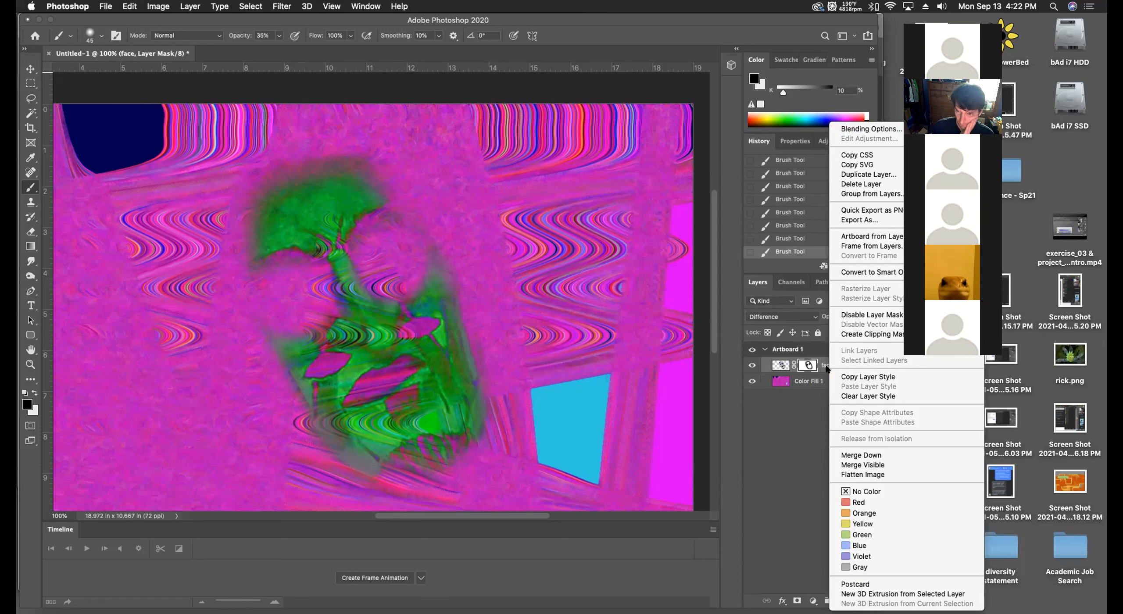
left_click(863, 174)
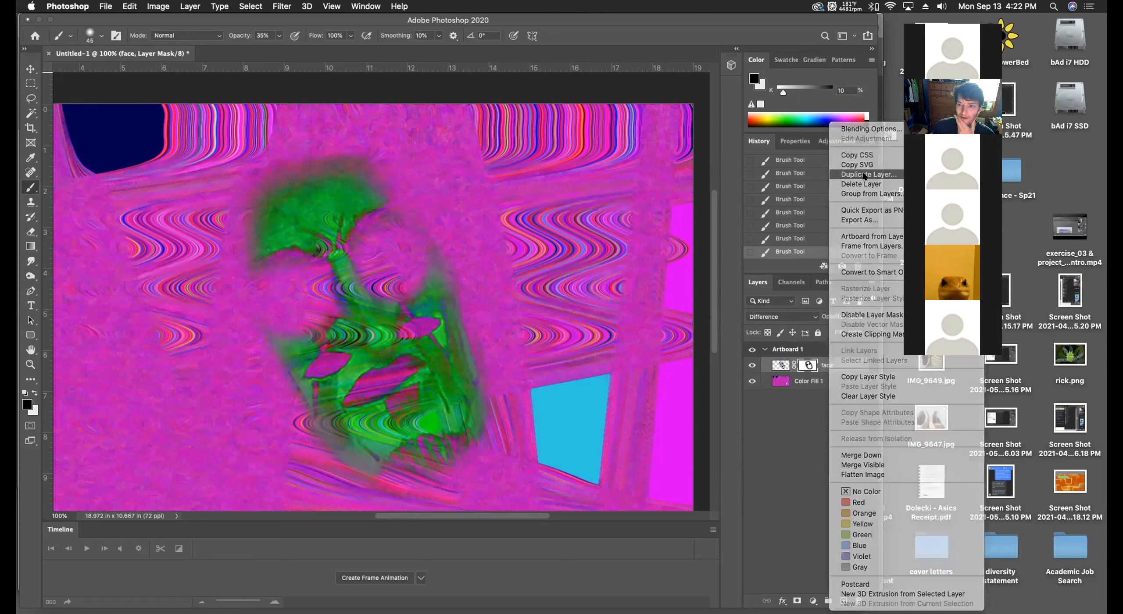
left_click(665, 274)
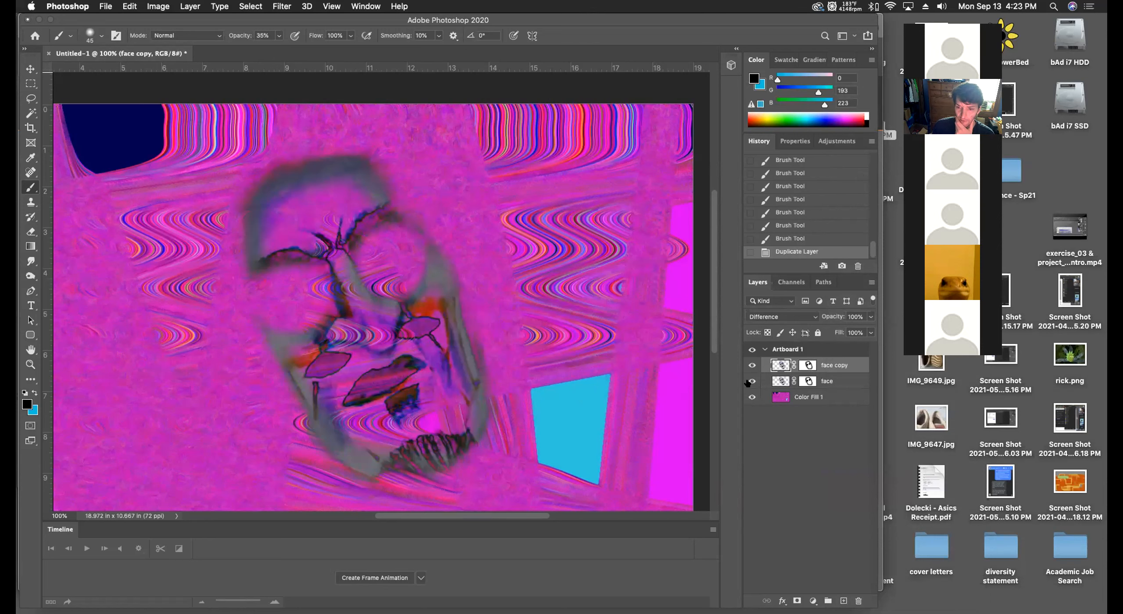
left_click(751, 382)
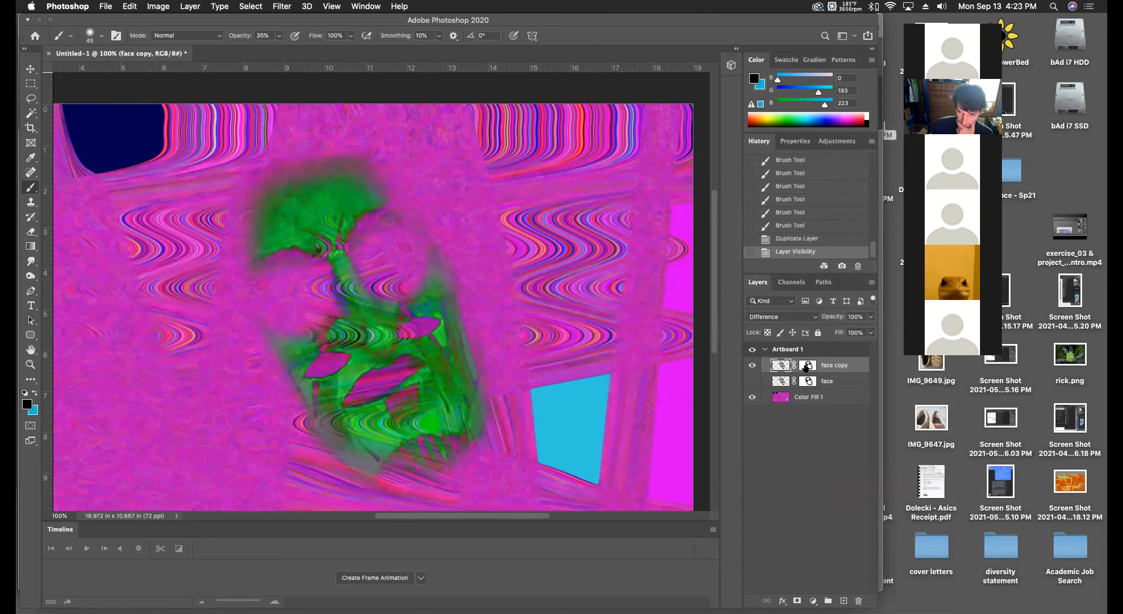
Select the layer mask of the face copy layer for editing.
right_click(806, 367)
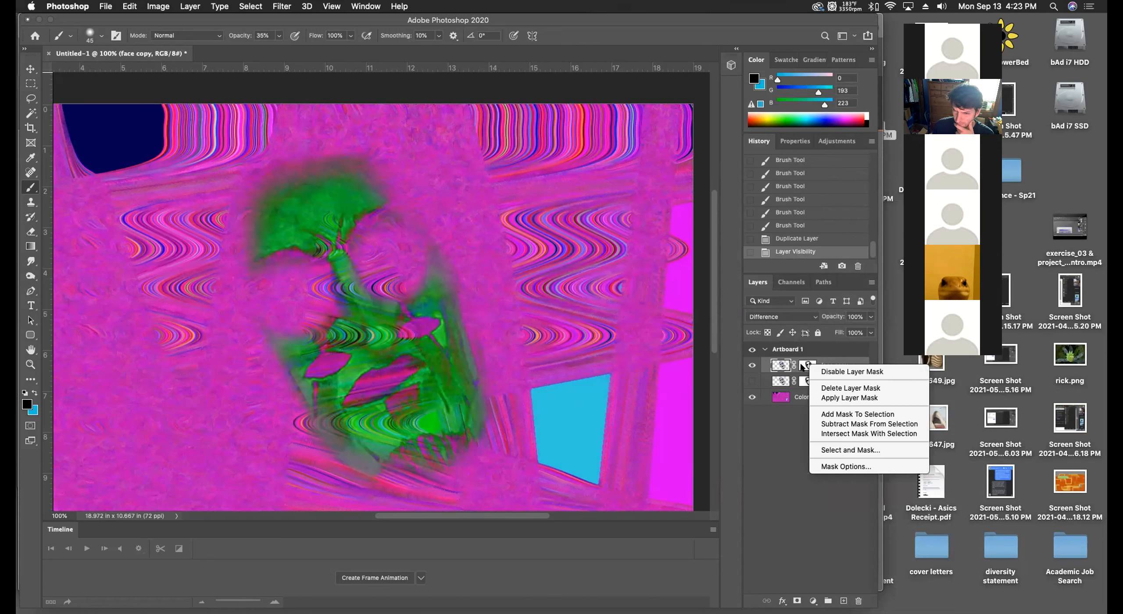
left_click(801, 366)
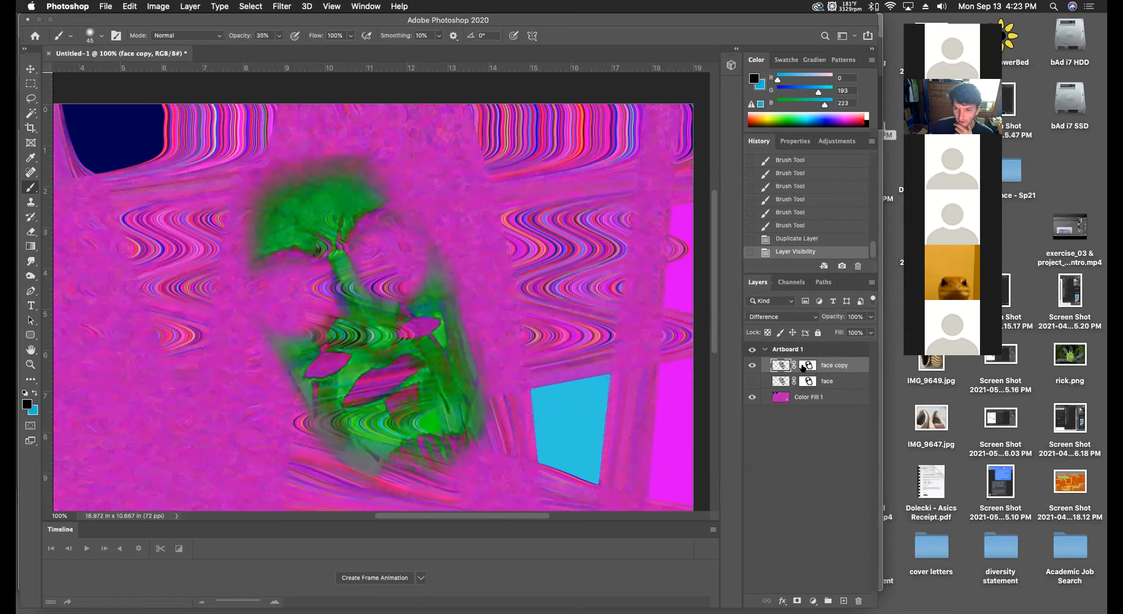
left_click(803, 366)
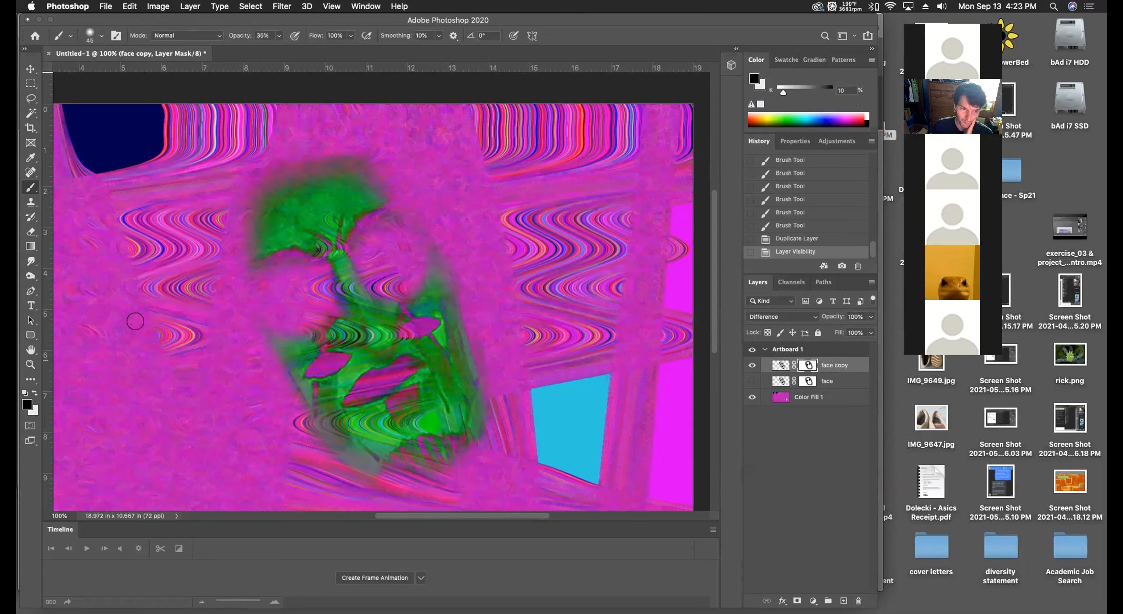
scroll(49, 312, "down", 1)
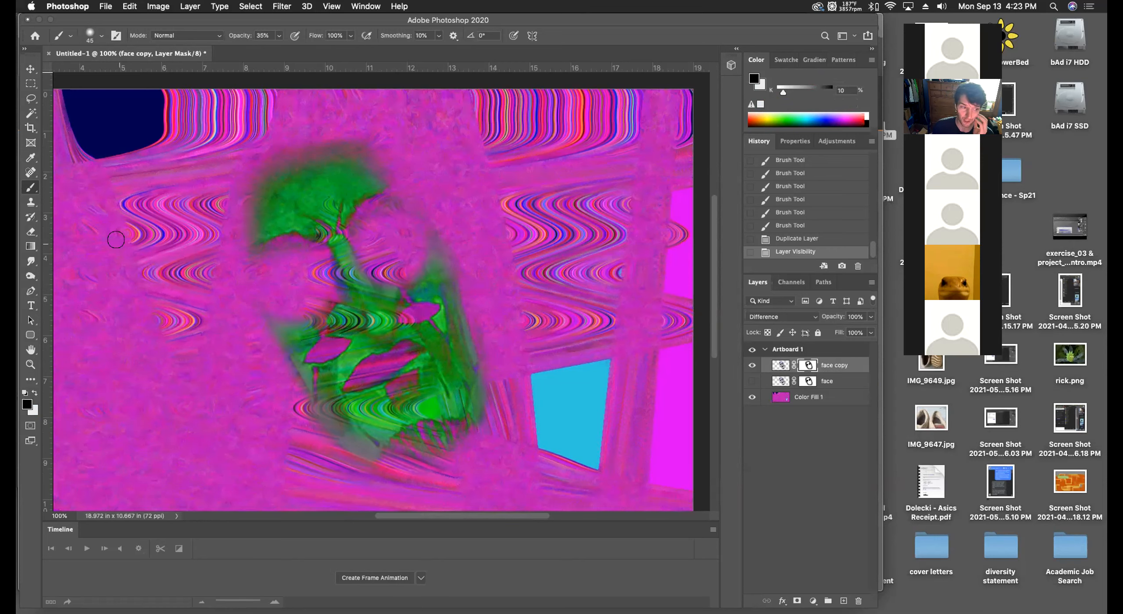
Draw a black-to-white linear gradient on the face copy's mask from the left cheek across to the right side of the face.
left_click(30, 246)
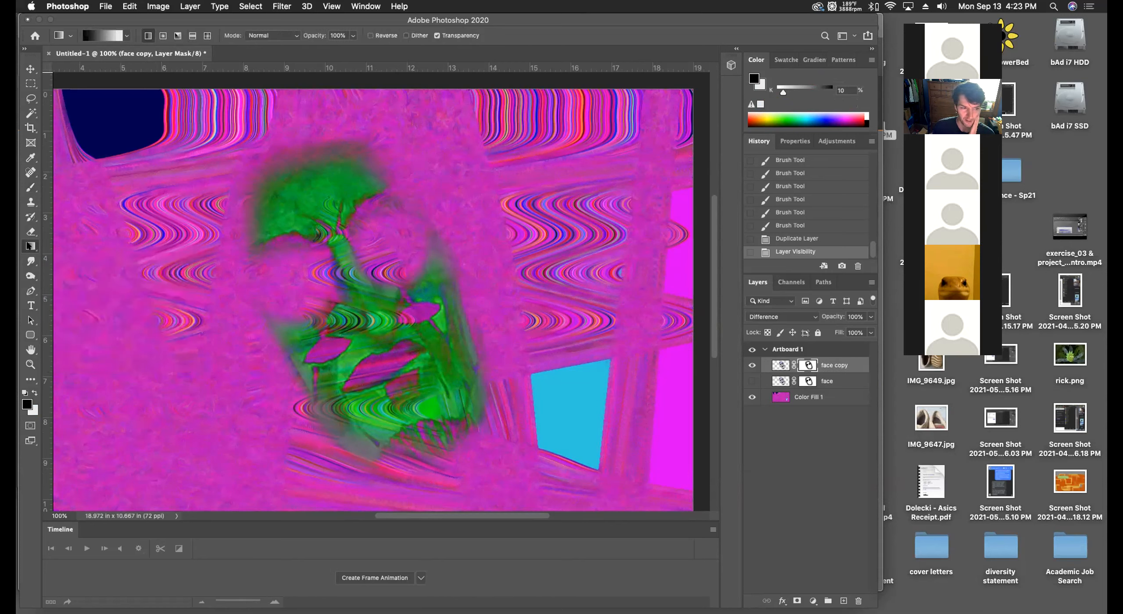
scroll(104, 115, "left", 1)
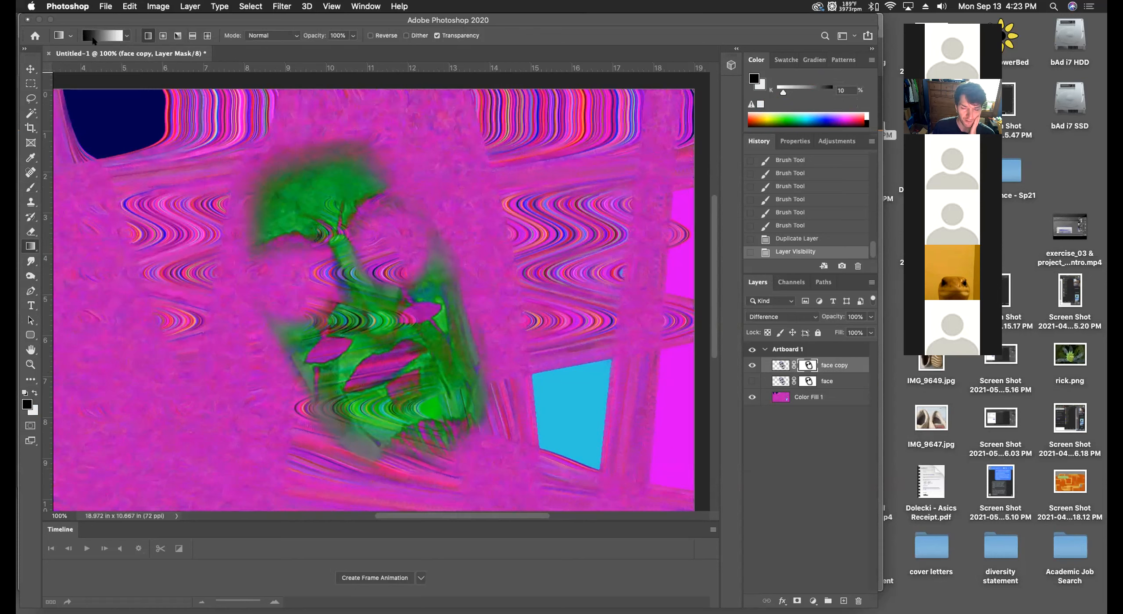
left_click(123, 36)
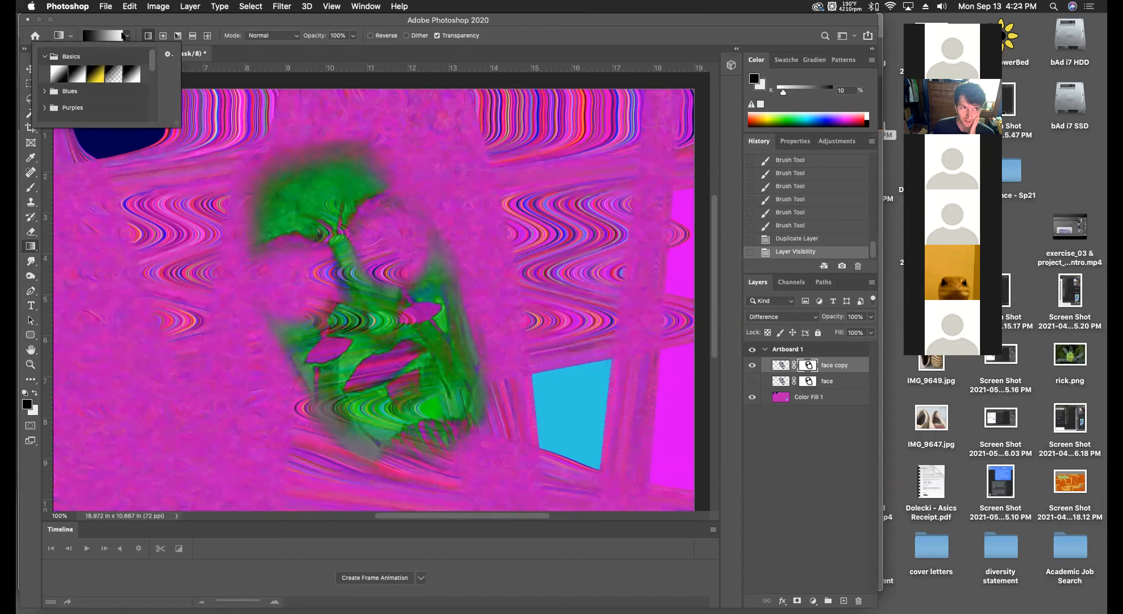
left_click(91, 40)
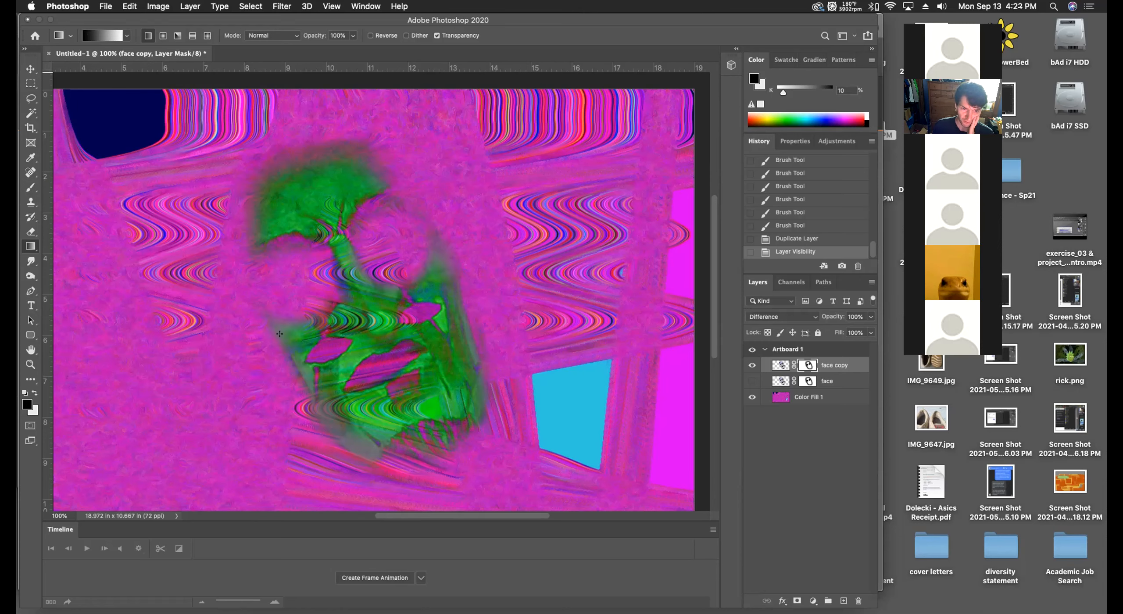
left_click_drag(269, 336, 300, 325)
left_click_drag(437, 275, 460, 268)
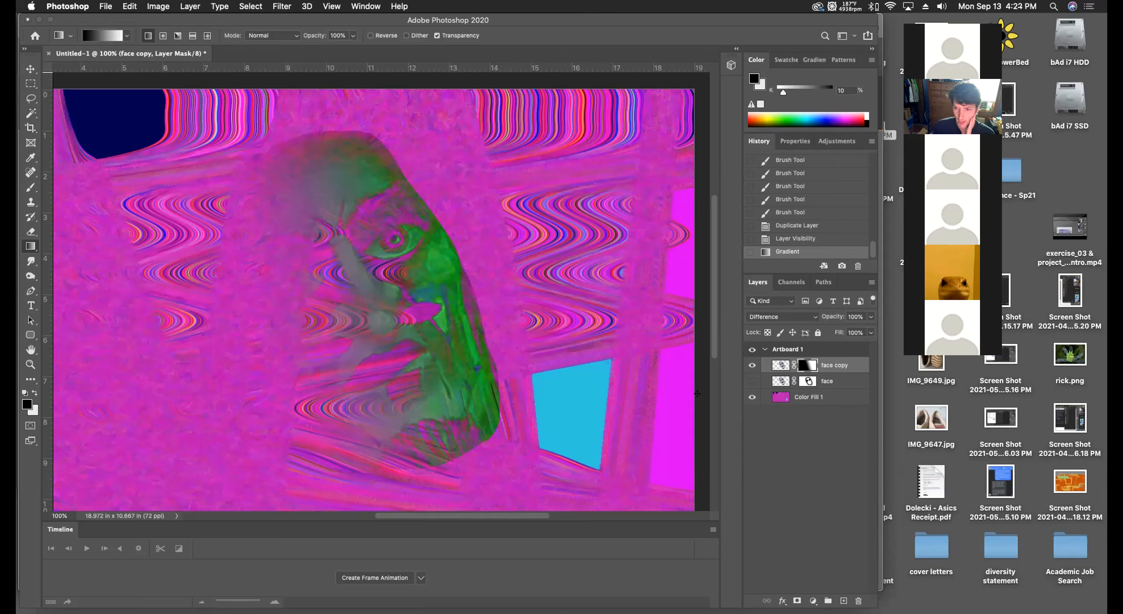
Try painting black over the right cheek on the face copy's mask with the brush at 35% opacity.
scroll(697, 394, "right", 5)
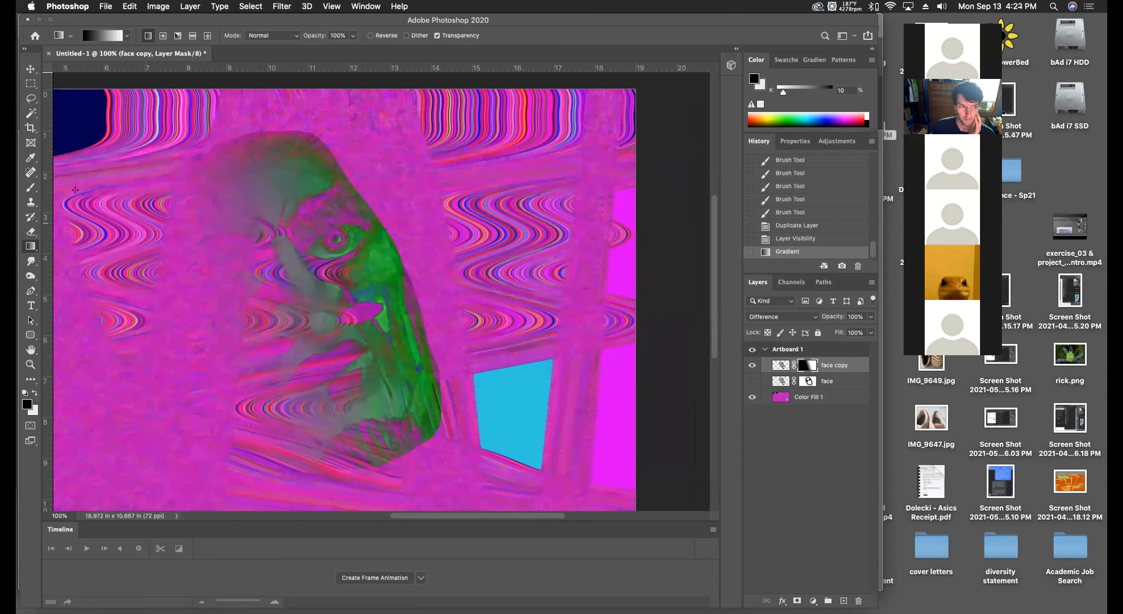
left_click(31, 188)
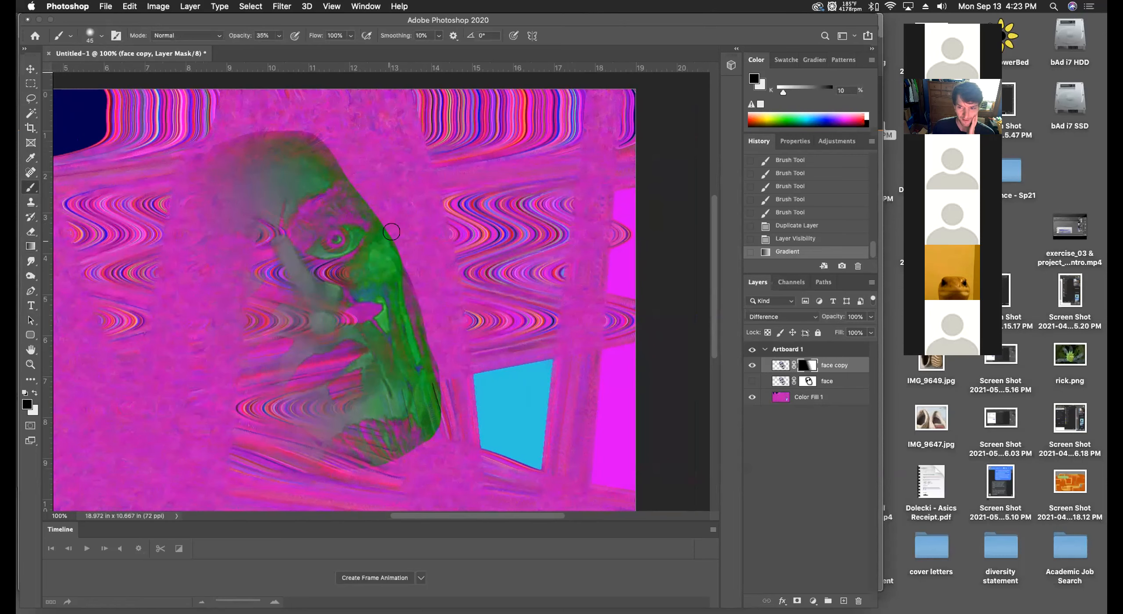
scroll(397, 234, "down", 1)
mouse_move(362, 266)
left_mouse_down()
mouse_move(410, 241)
mouse_move(345, 321)
mouse_move(383, 222)
mouse_move(353, 291)
mouse_move(398, 304)
mouse_move(384, 247)
mouse_move(406, 314)
left_mouse_up()
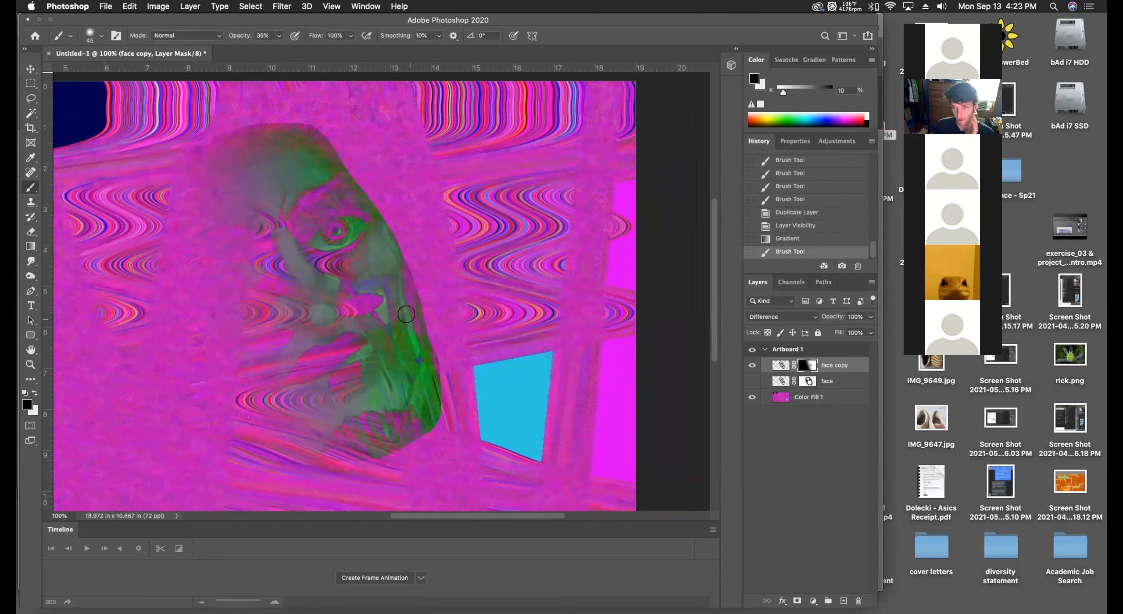
key("super+z")
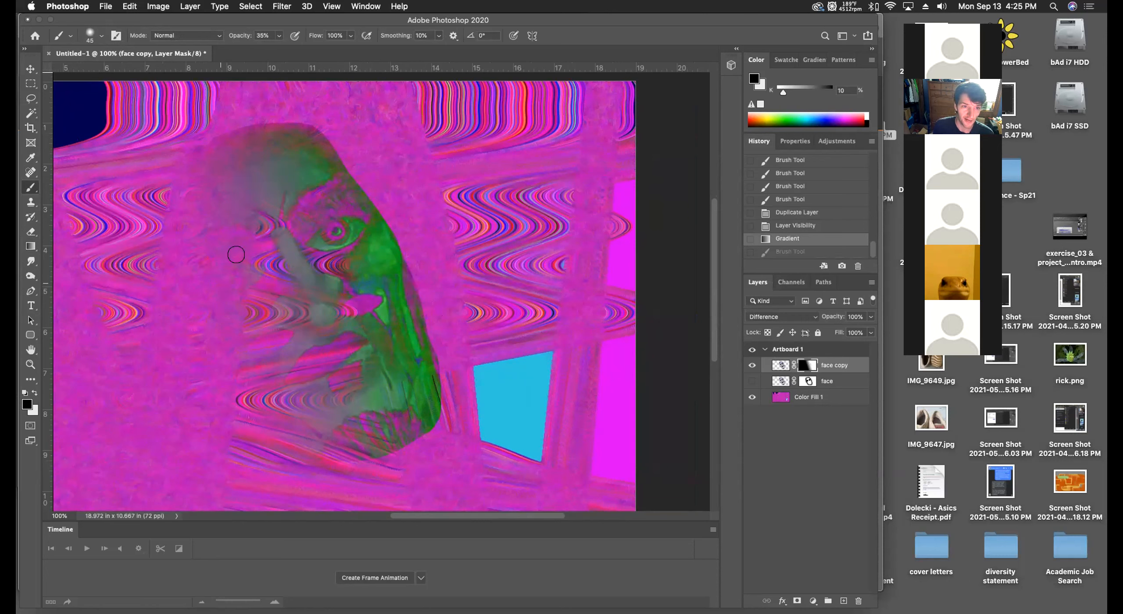
Set the brush opacity to 100% and paint white on the face copy's mask to reveal the left eye.
left_click(279, 35)
left_click_drag(279, 49, 321, 47)
key("x")
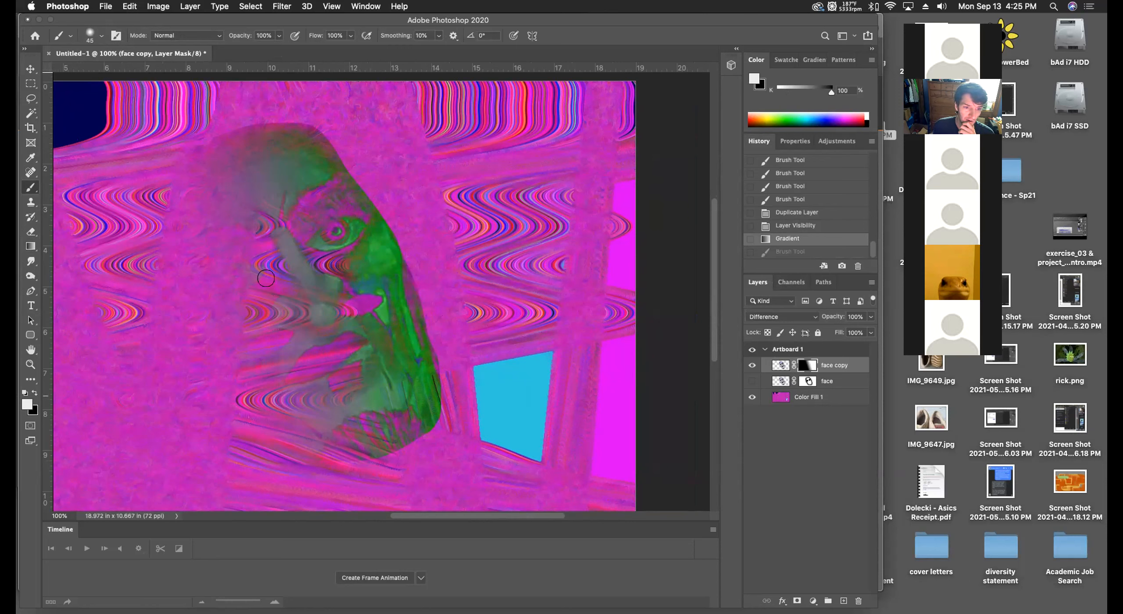
mouse_move(226, 264)
left_mouse_down()
mouse_move(239, 276)
mouse_move(219, 270)
mouse_move(241, 281)
mouse_move(210, 276)
mouse_move(224, 283)
left_mouse_up()
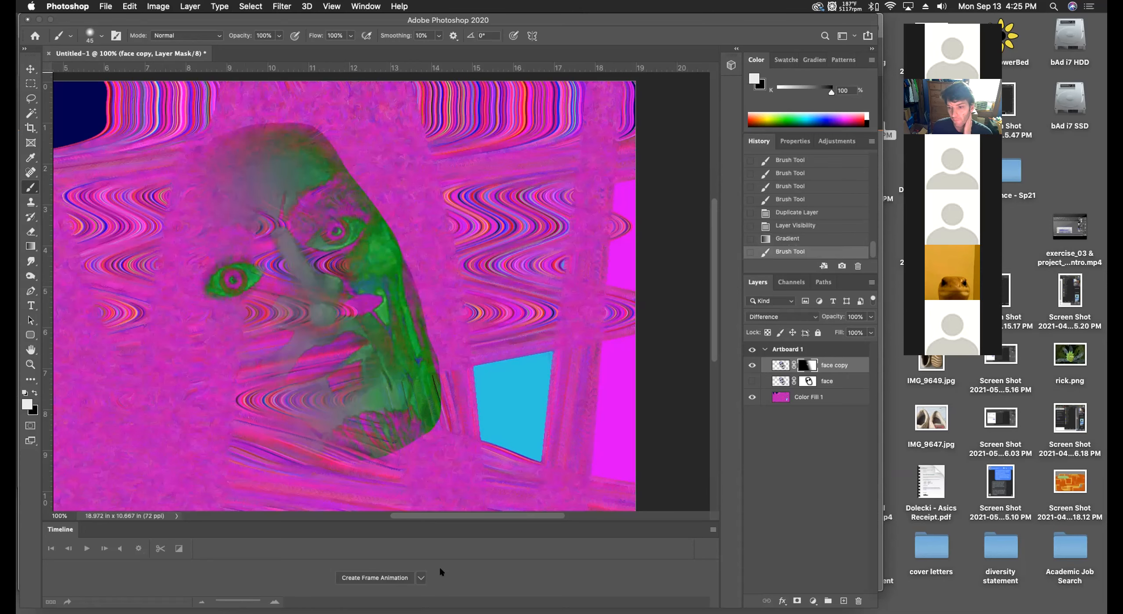
Hide and show the face copy layer again to compare the artwork with and without it.
scroll(440, 568, "up", 1)
scroll(493, 574, "down", 1)
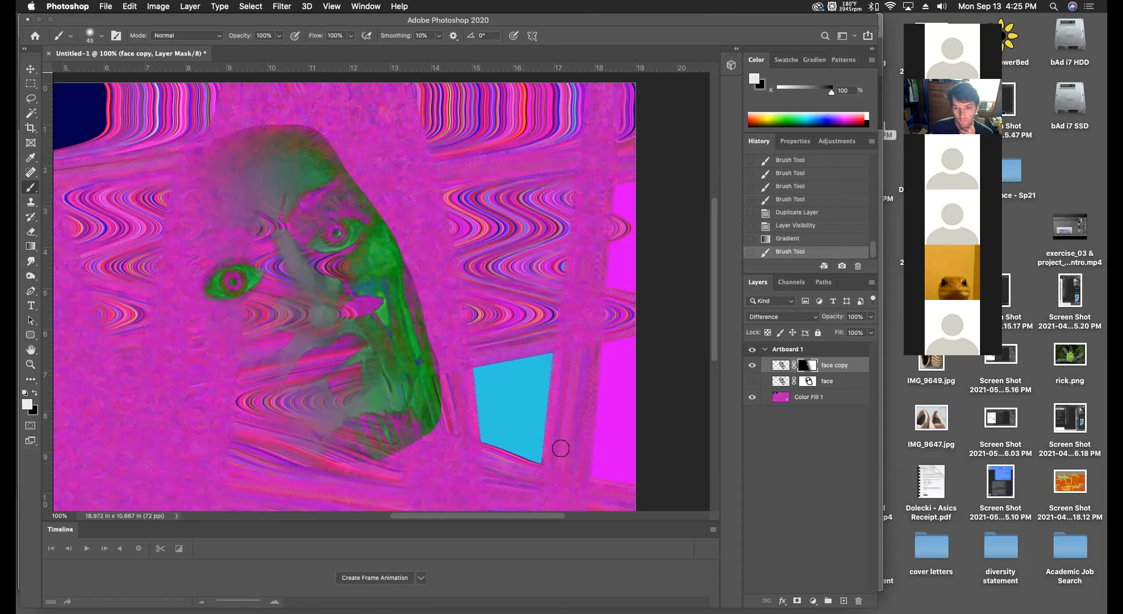
left_click(751, 365)
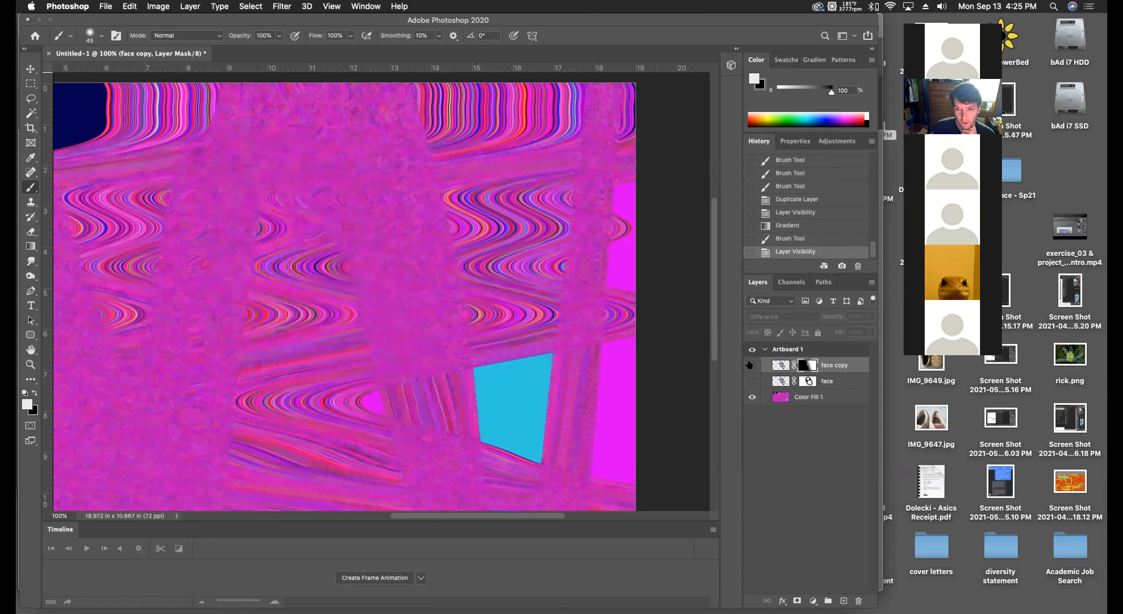
left_click(751, 365)
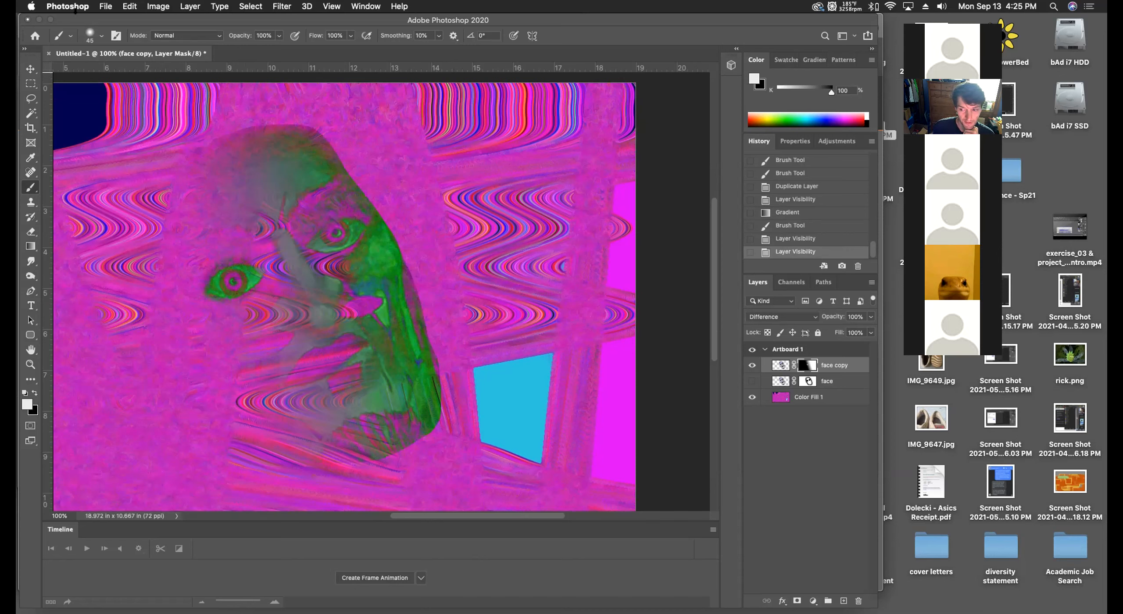
left_click(104, 5)
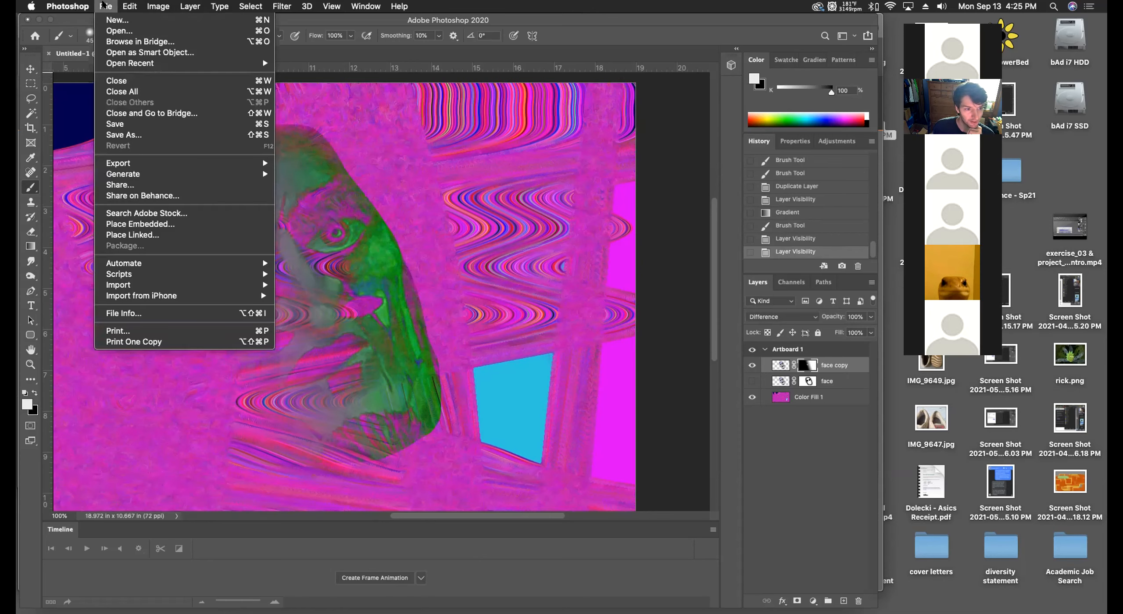
mouse_move(121, 161)
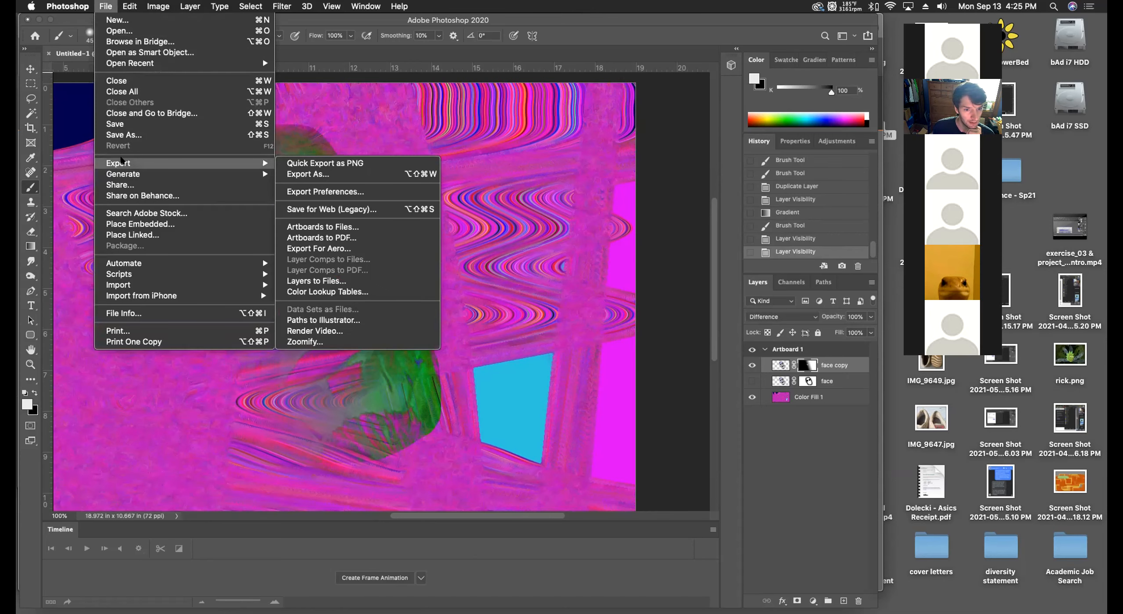
left_click(165, 226)
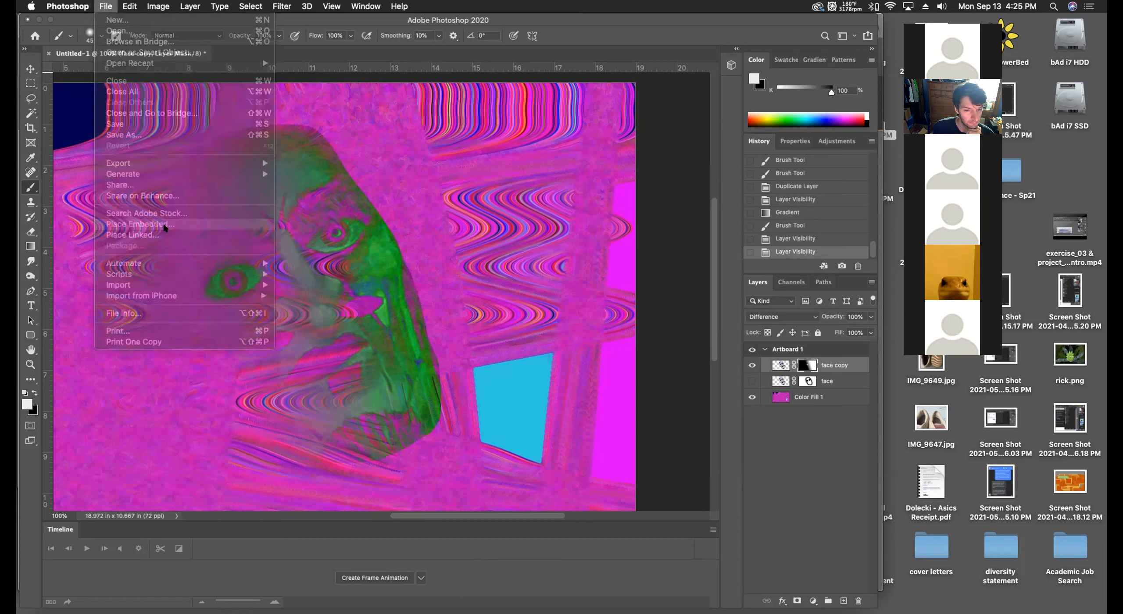
left_click(710, 461)
Duplicate the face copy layer as face copy 2 and hide the face copy layer.
right_click(829, 365)
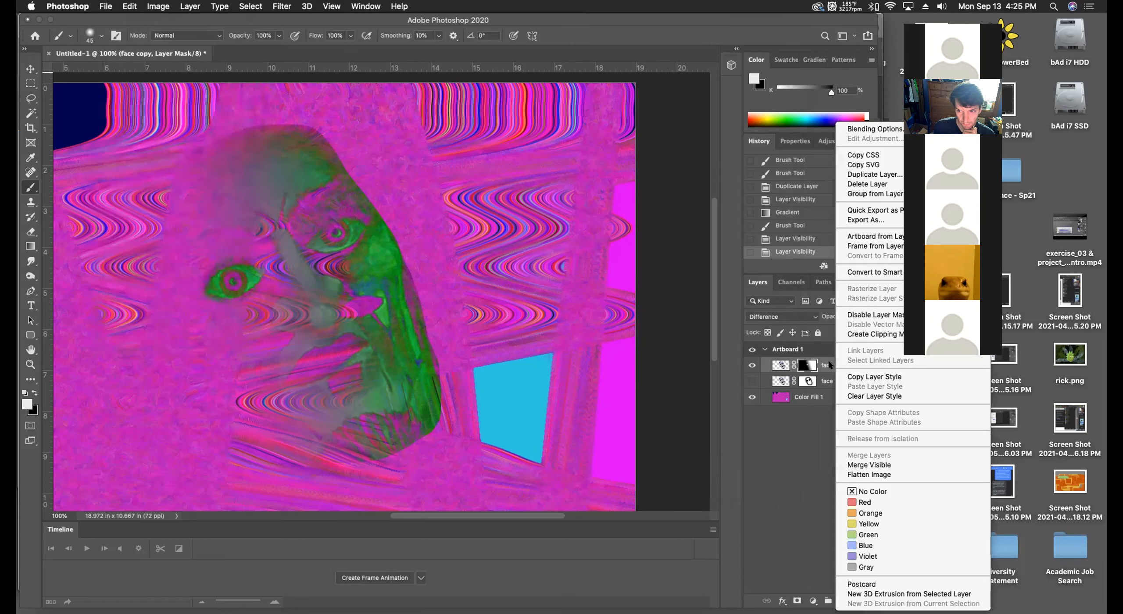
left_click(874, 174)
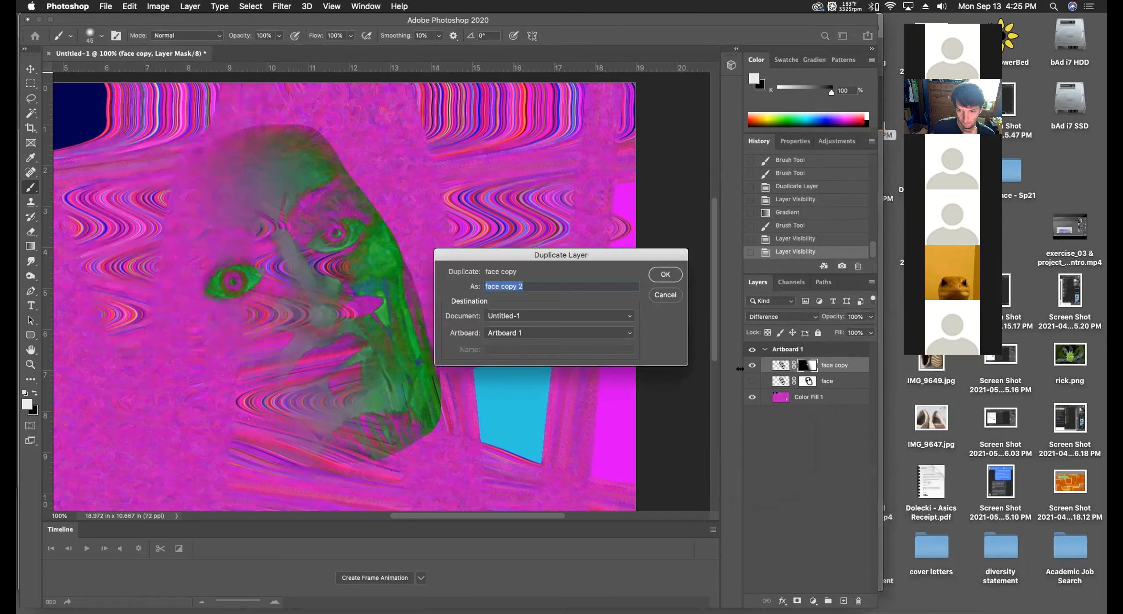
left_click(665, 274)
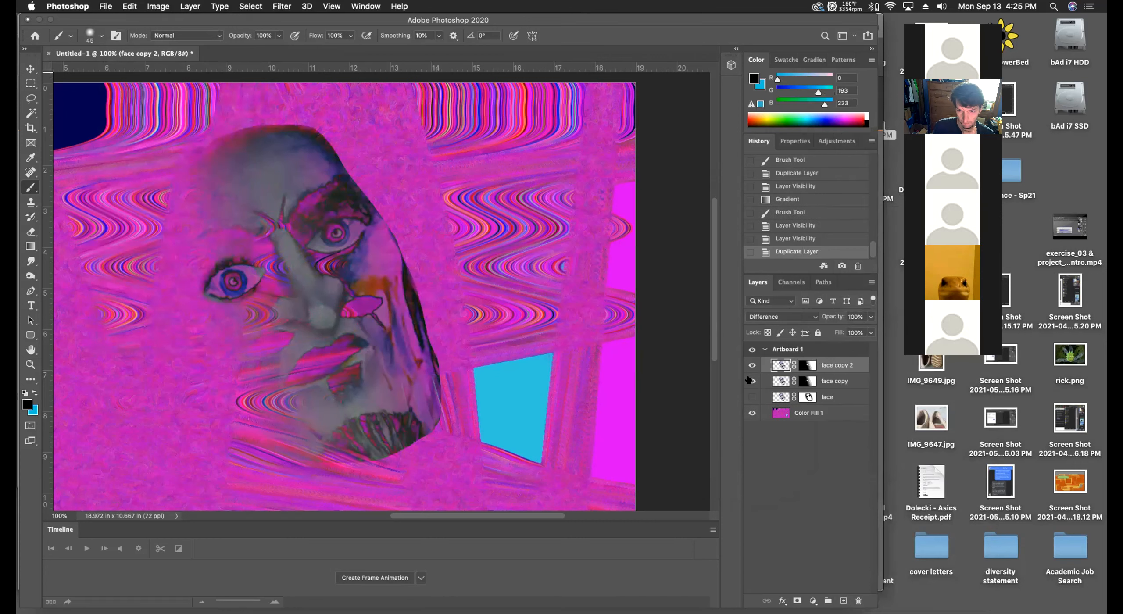
left_click(752, 381)
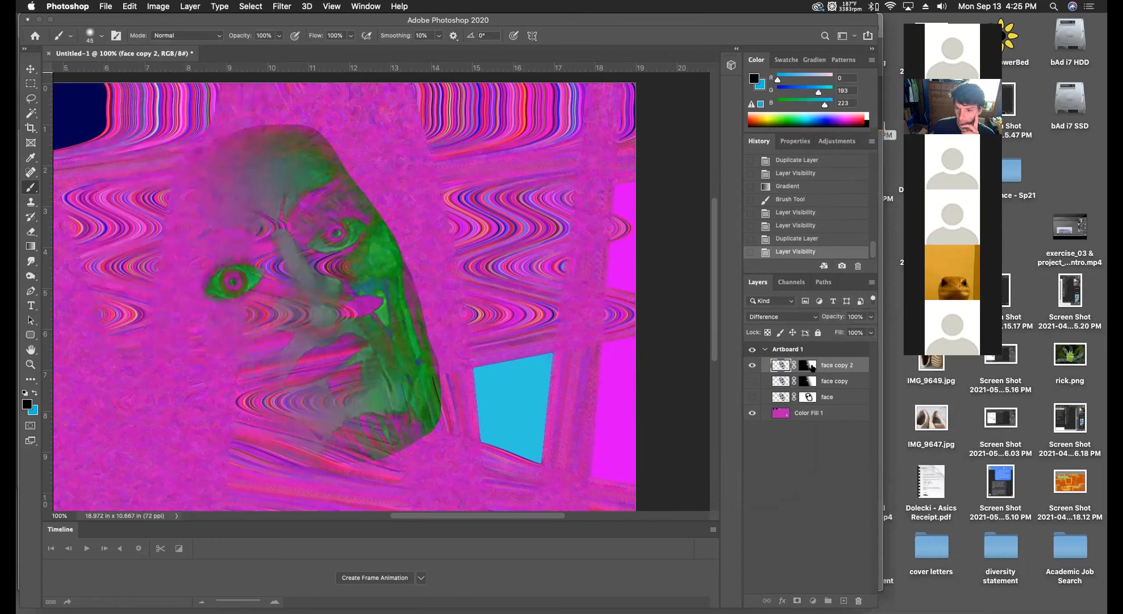
Disable the layer mask on face copy 2 and delete that mask.
right_click(812, 365)
left_click(828, 373)
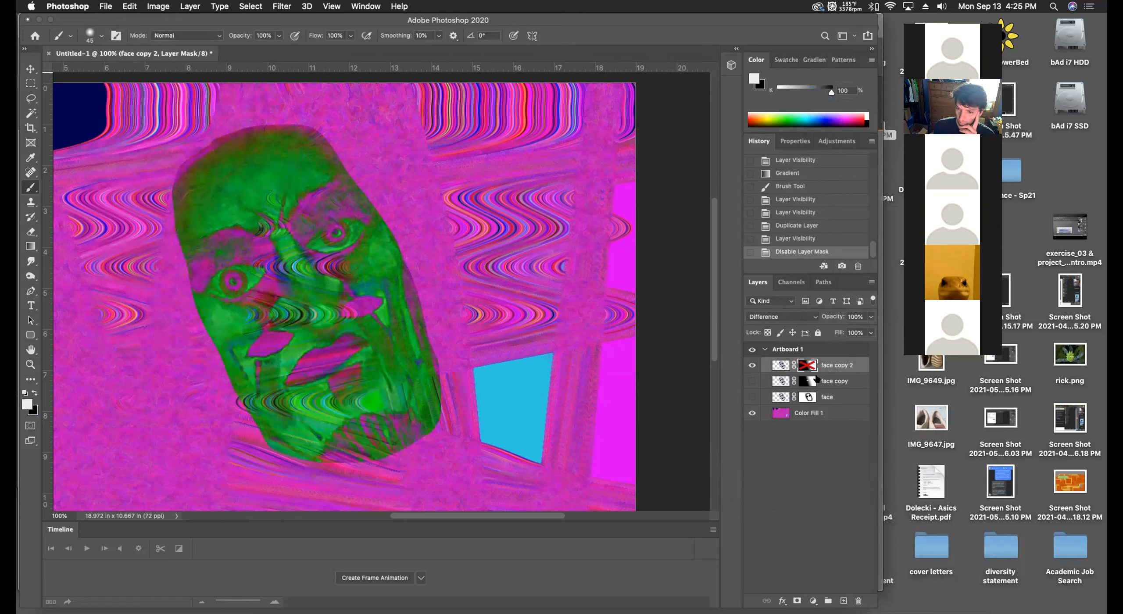
right_click(812, 367)
left_click(825, 385)
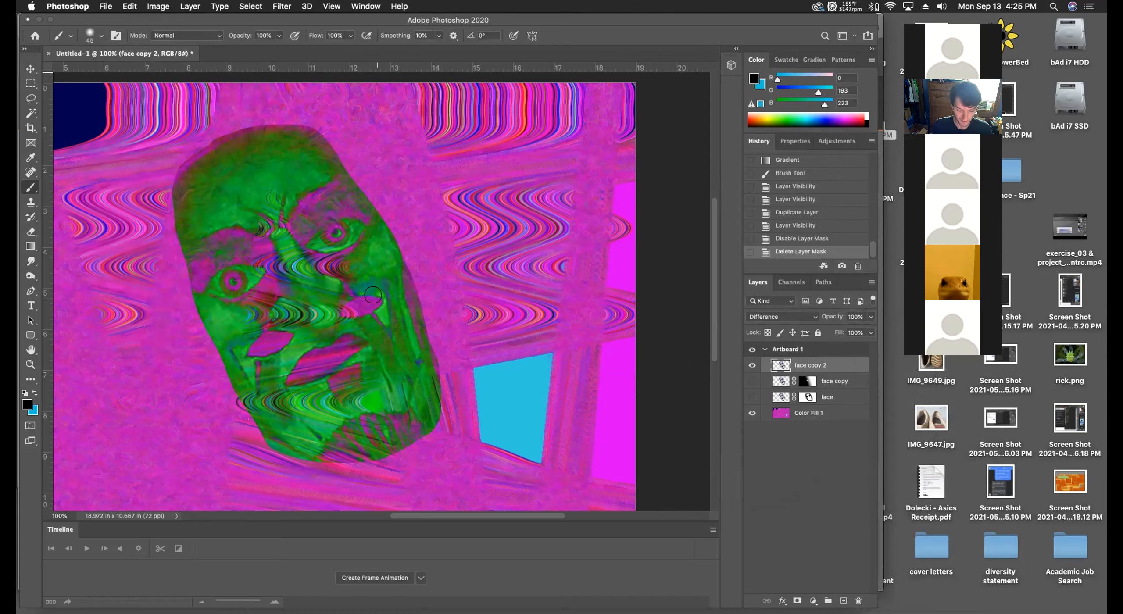
Nudge the face on face copy 2 slightly up and to the left, and add a new layer mask to it.
key("v")
mouse_move(377, 299)
left_mouse_down()
mouse_move(370, 278)
mouse_move(383, 294)
mouse_move(365, 300)
mouse_move(371, 291)
left_mouse_up()
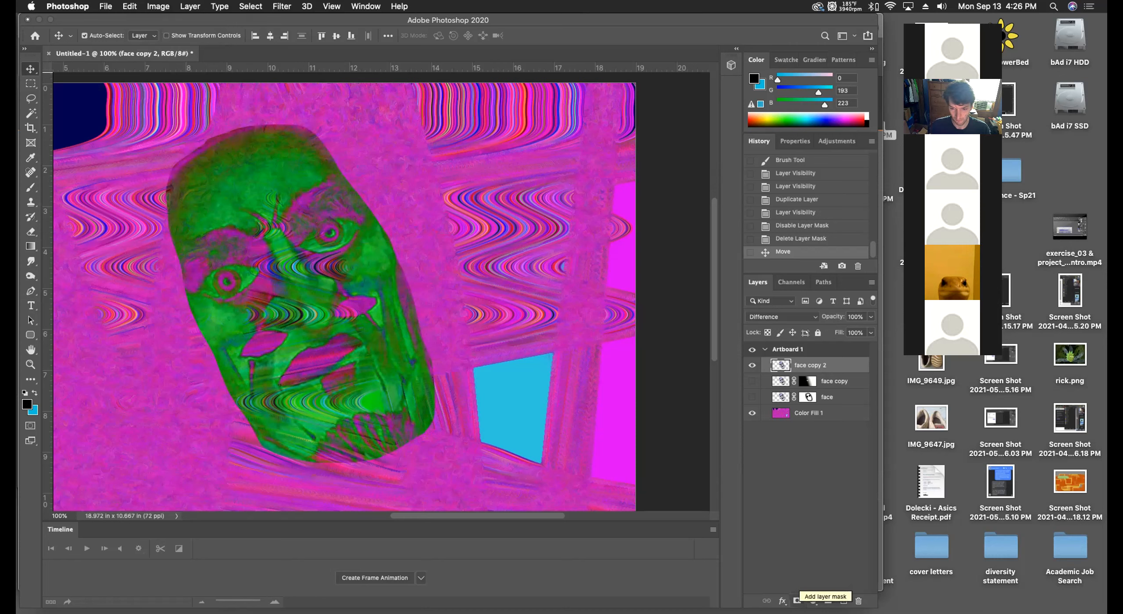
left_click(797, 601)
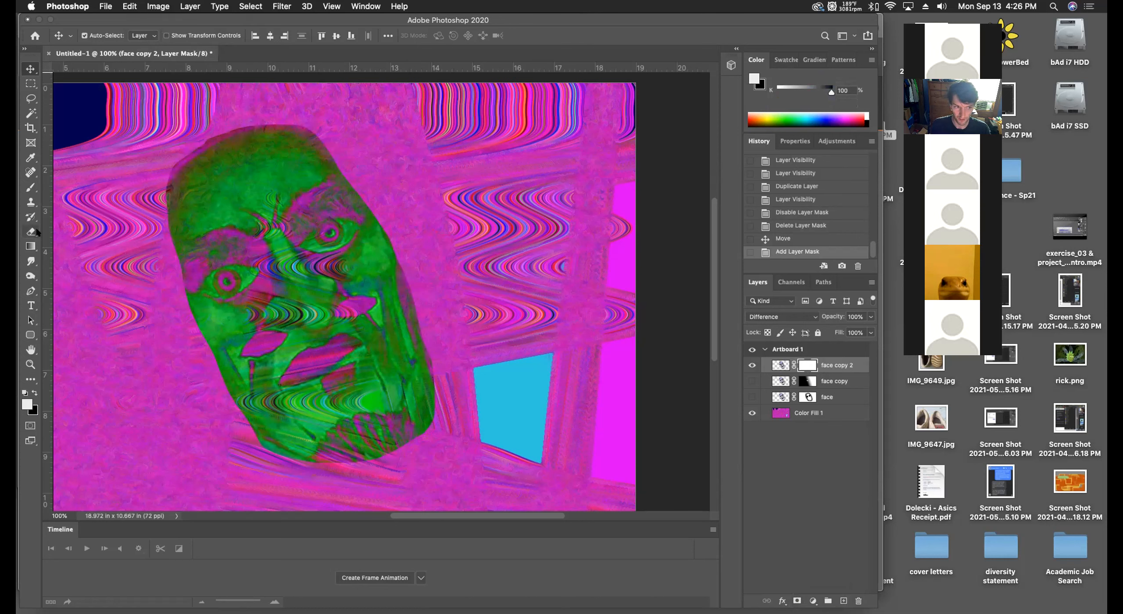
Enlarge the brush to 125 pixels and paint black on face copy 2's mask over both eyes.
left_click(31, 187)
left_click(33, 393)
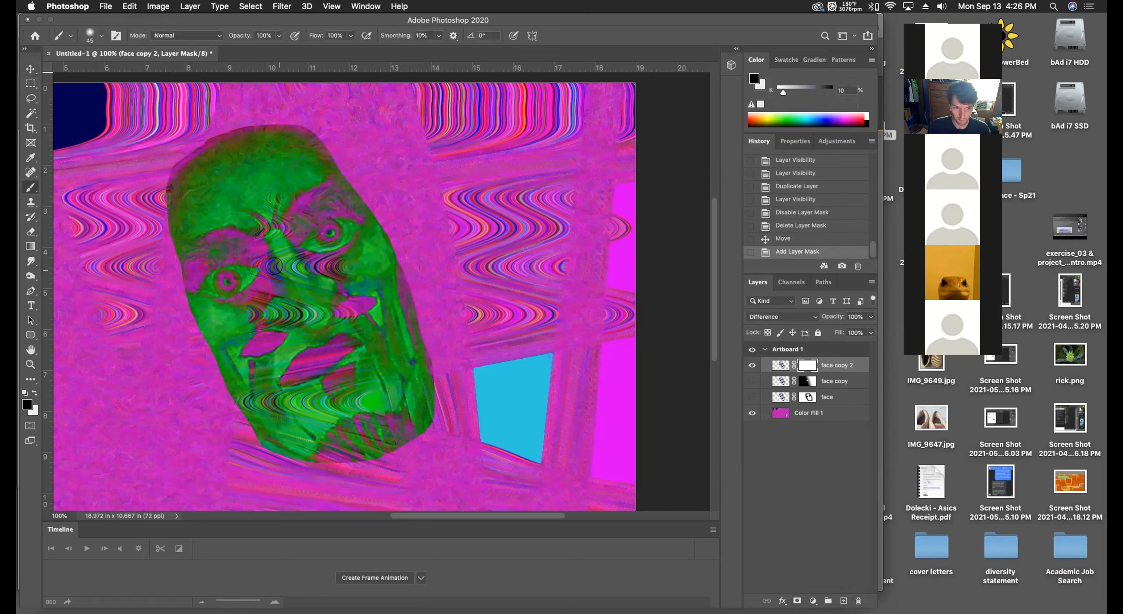
key("bracketright")
key("bracketright")
key("bracketright")
key("bracketright")
key("bracketright")
key("bracketright")
key("bracketright")
mouse_move(248, 272)
left_mouse_down()
mouse_move(207, 275)
mouse_move(240, 316)
left_mouse_up()
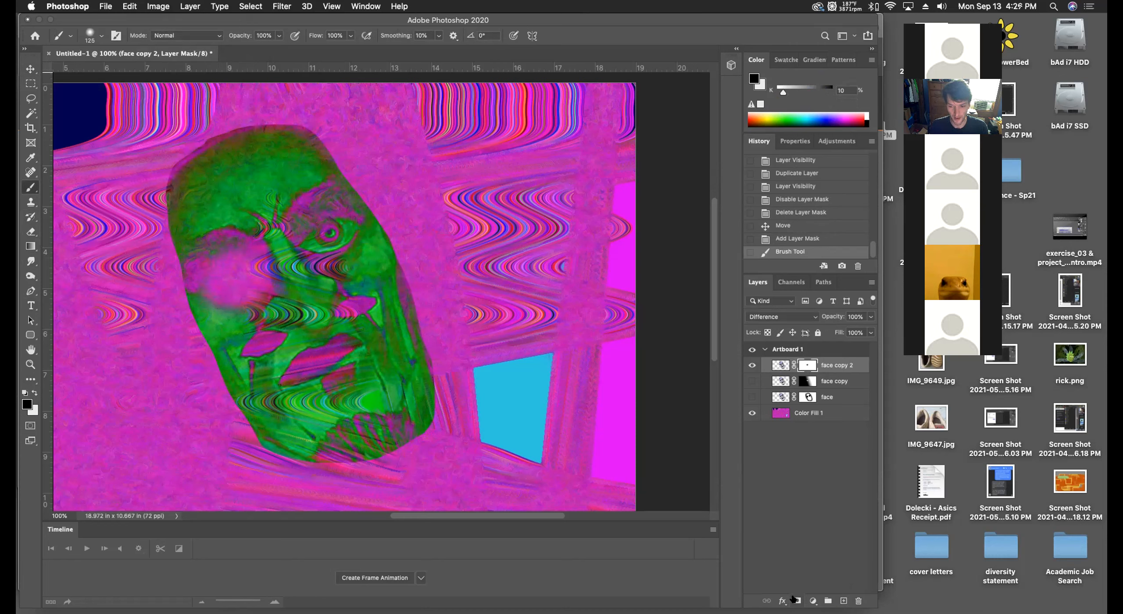
left_click_drag(299, 237, 335, 224)
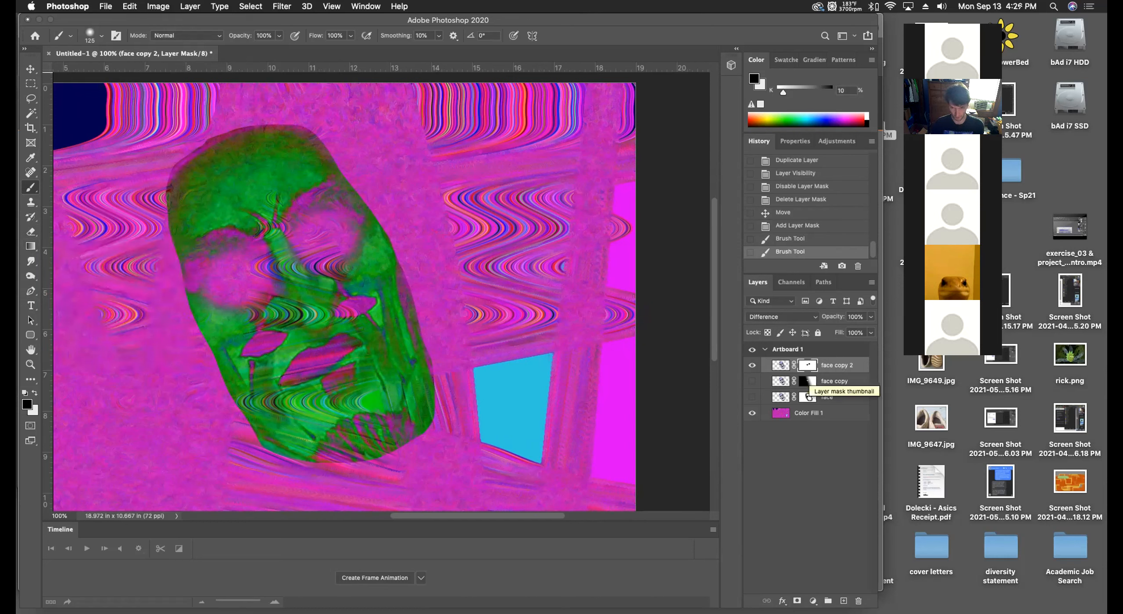
Try black-to-white gradients on face copy 2's mask: linear ones from either side of the face and a radial one outward from its center.
left_click_drag(165, 230, 315, 253)
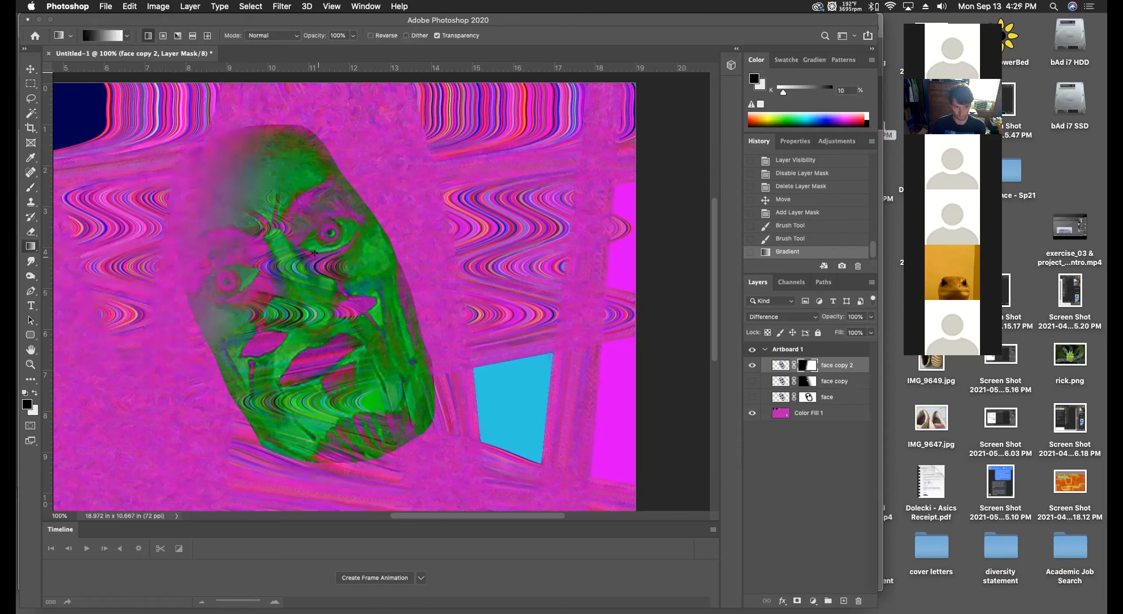
left_click_drag(375, 314, 254, 281)
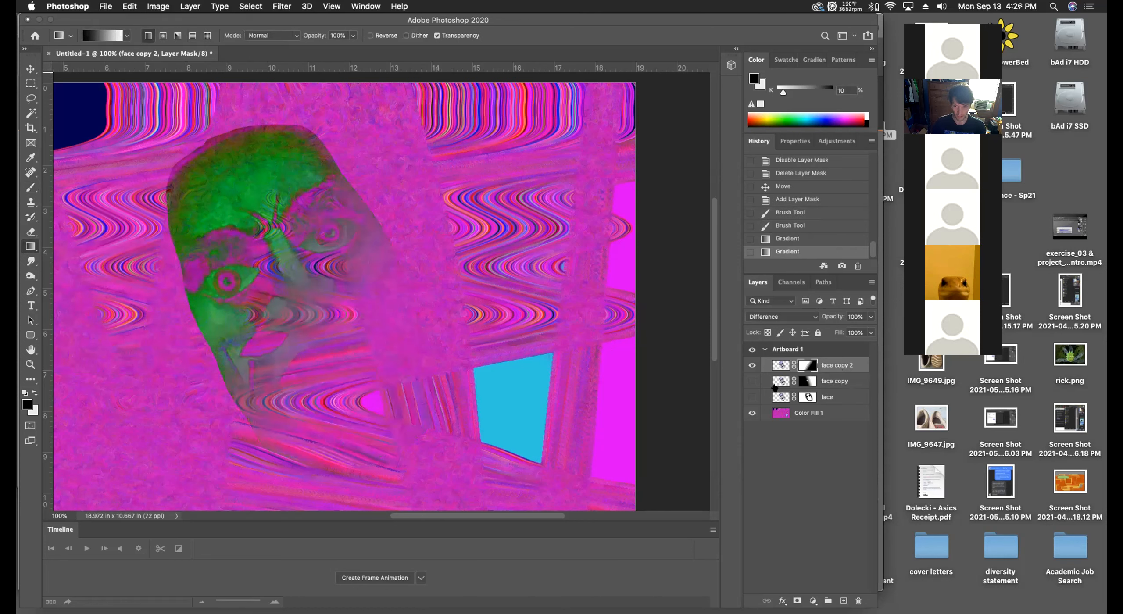
left_click(163, 35)
left_click_drag(298, 303, 401, 184)
left_click_drag(303, 297, 405, 171)
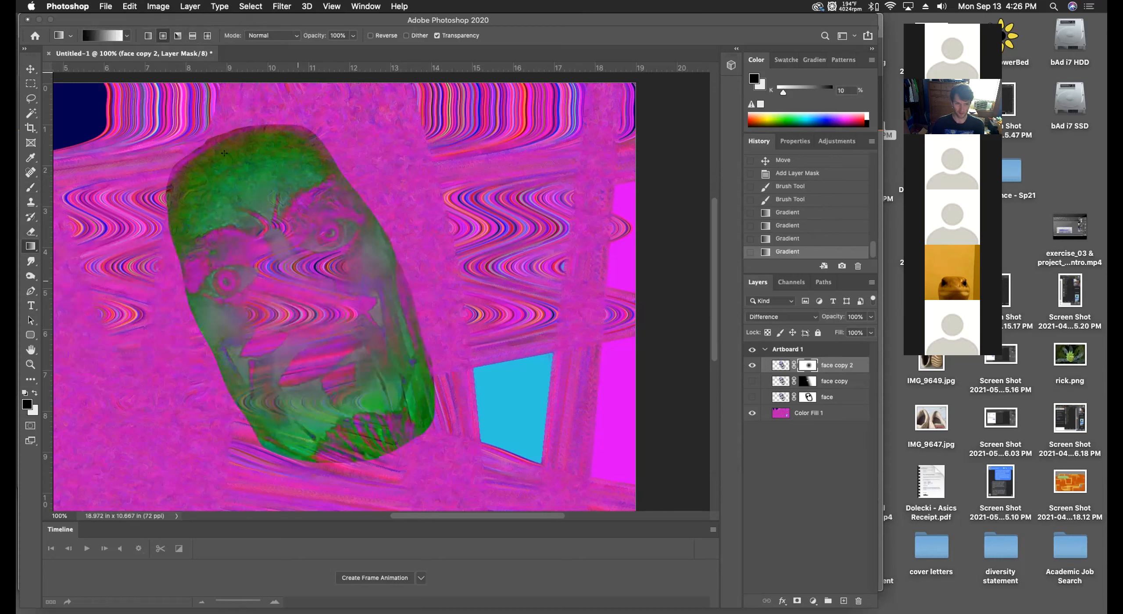
Pick the first Basics gradient preset and draw white-to-black radial gradients on face copy 2's mask from the nose outward.
left_click(125, 35)
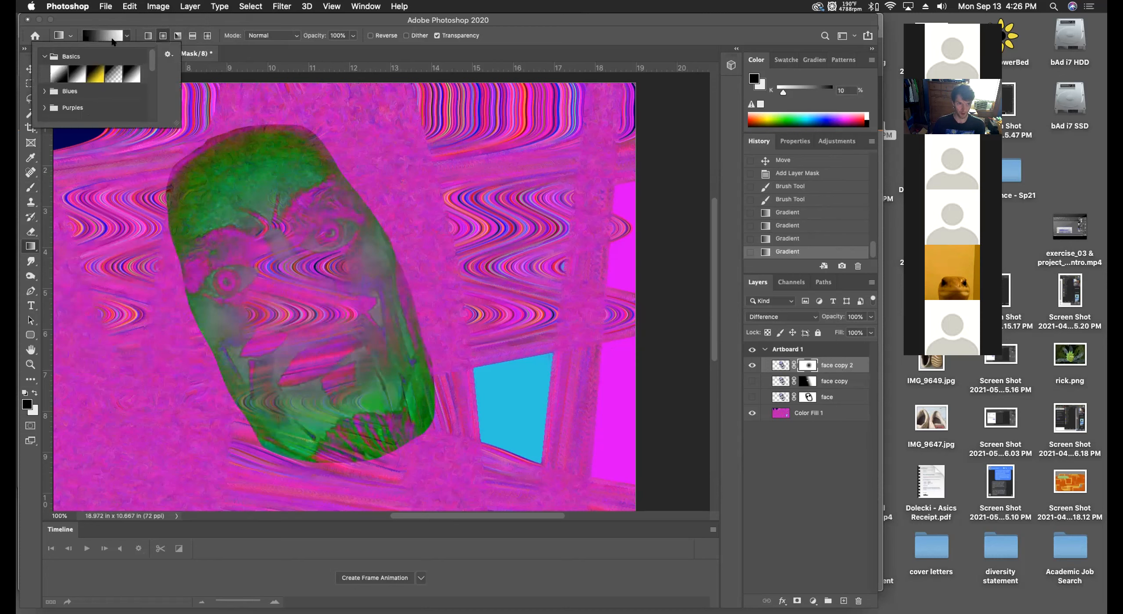
left_click(56, 76)
left_click(305, 293)
left_click_drag(300, 302, 359, 162)
left_click_drag(305, 305, 359, 162)
left_click_drag(307, 309, 368, 145)
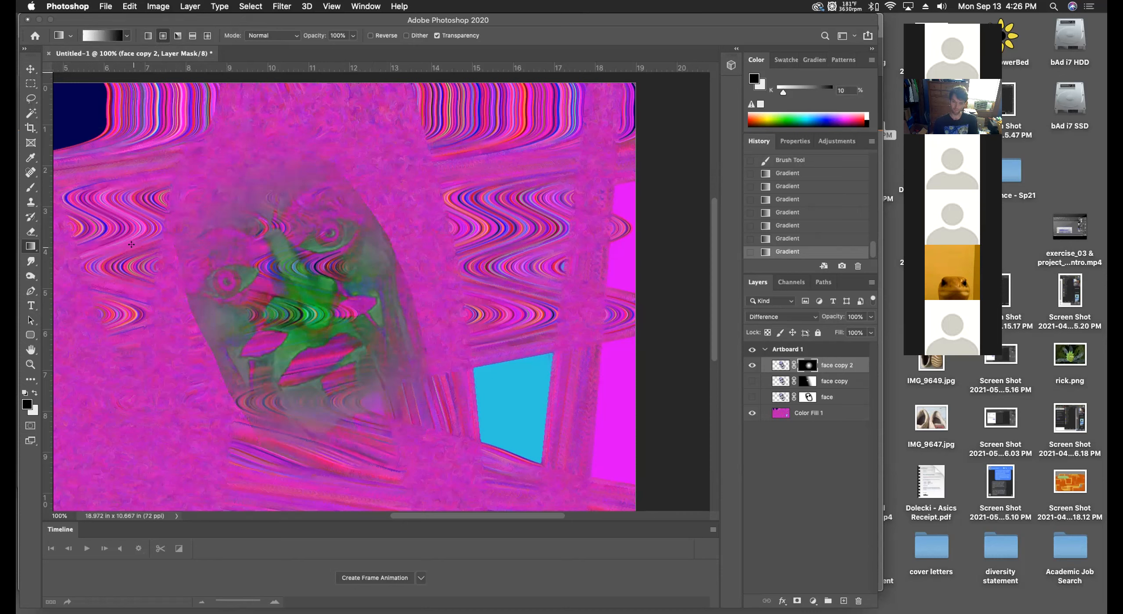
Apply the layer mask to face copy 2 and delete the layer.
left_click(859, 600)
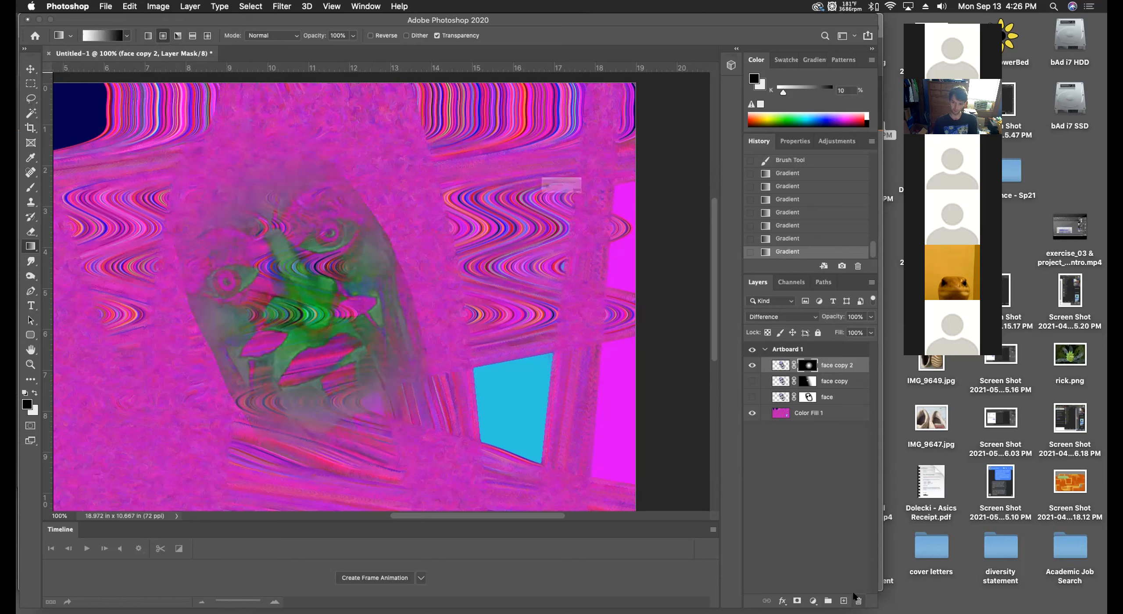
left_click(647, 212)
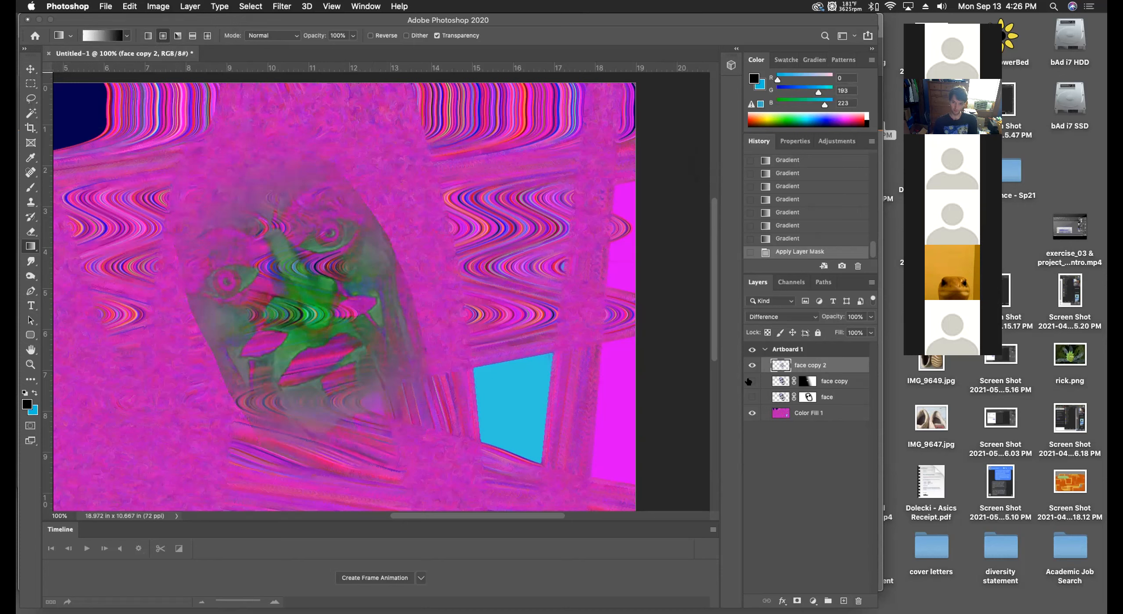
left_click(859, 601)
left_click(647, 210)
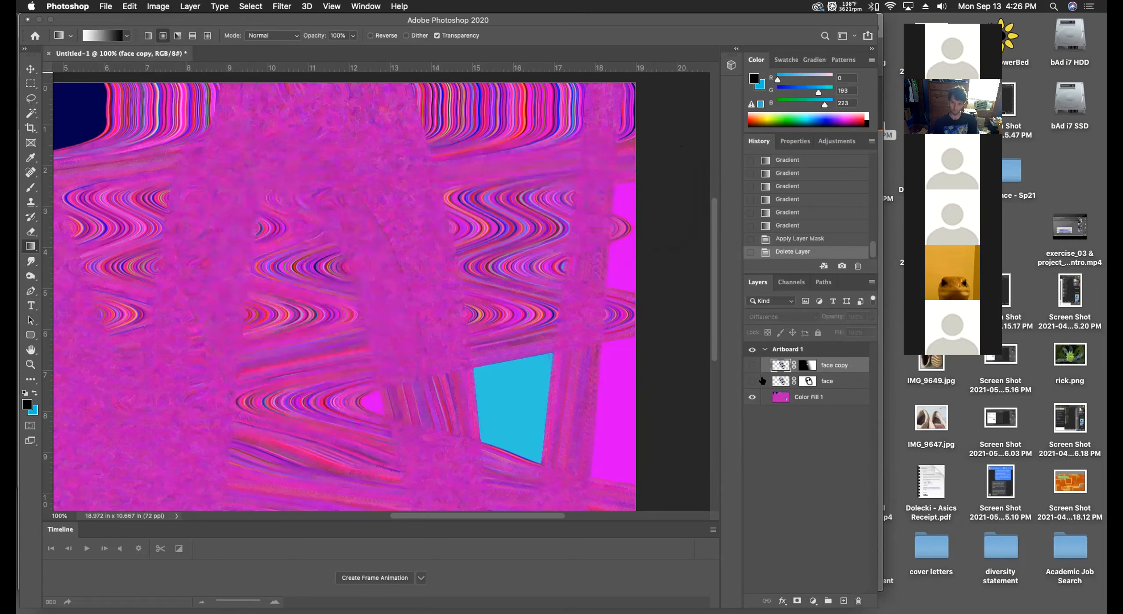
Show the face copy and face layers and set the face copy layer's blend mode to Vivid Light.
left_click(752, 365)
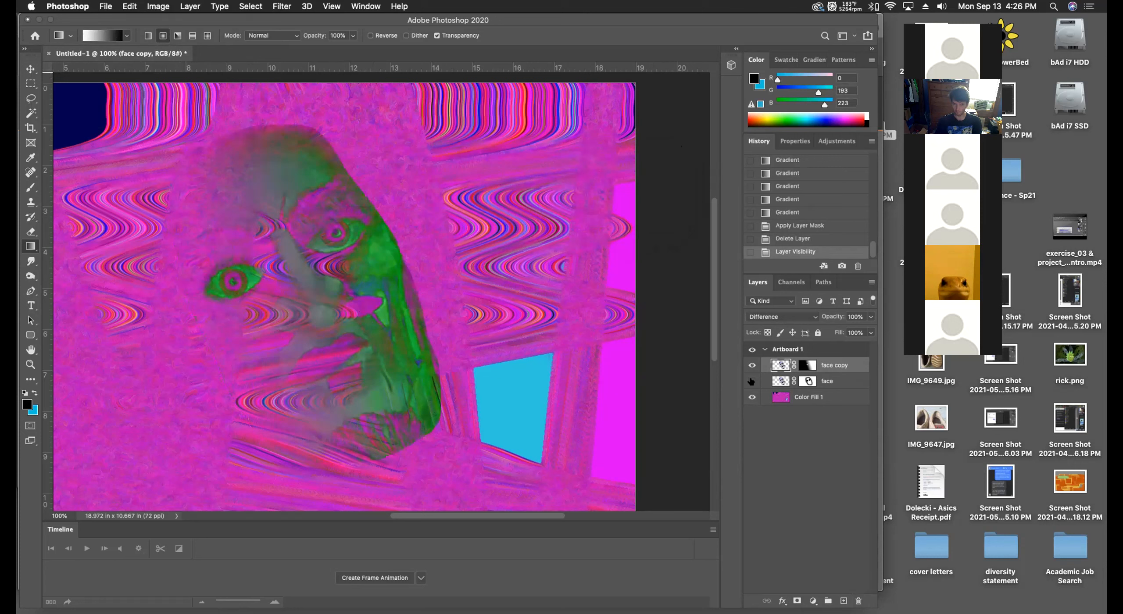
left_click(752, 381)
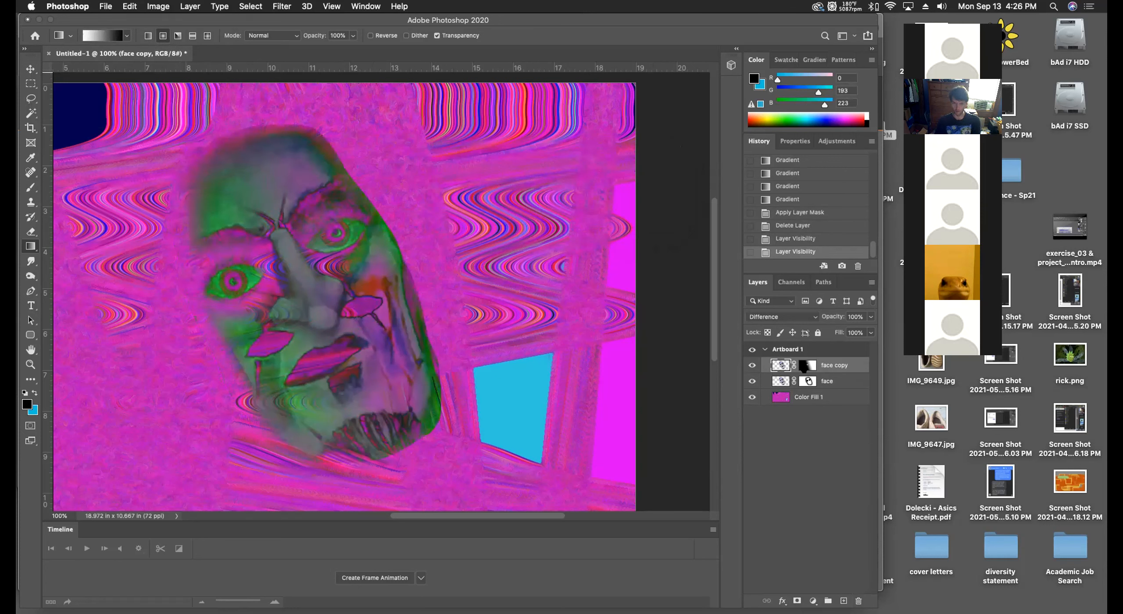
left_click(827, 380)
left_click(833, 368)
left_click(807, 317)
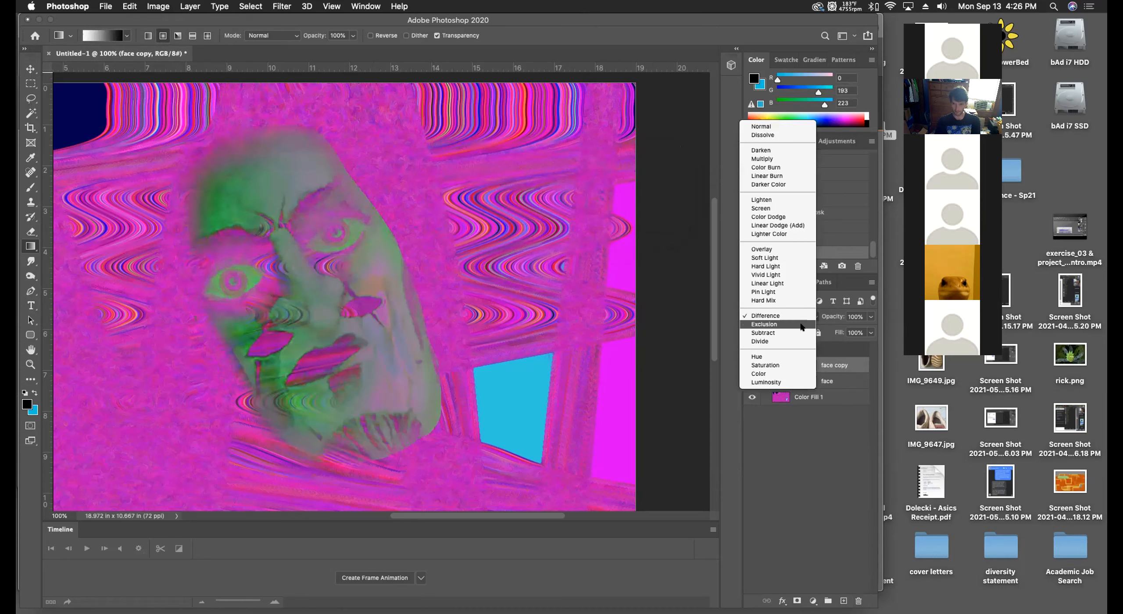
left_click(799, 274)
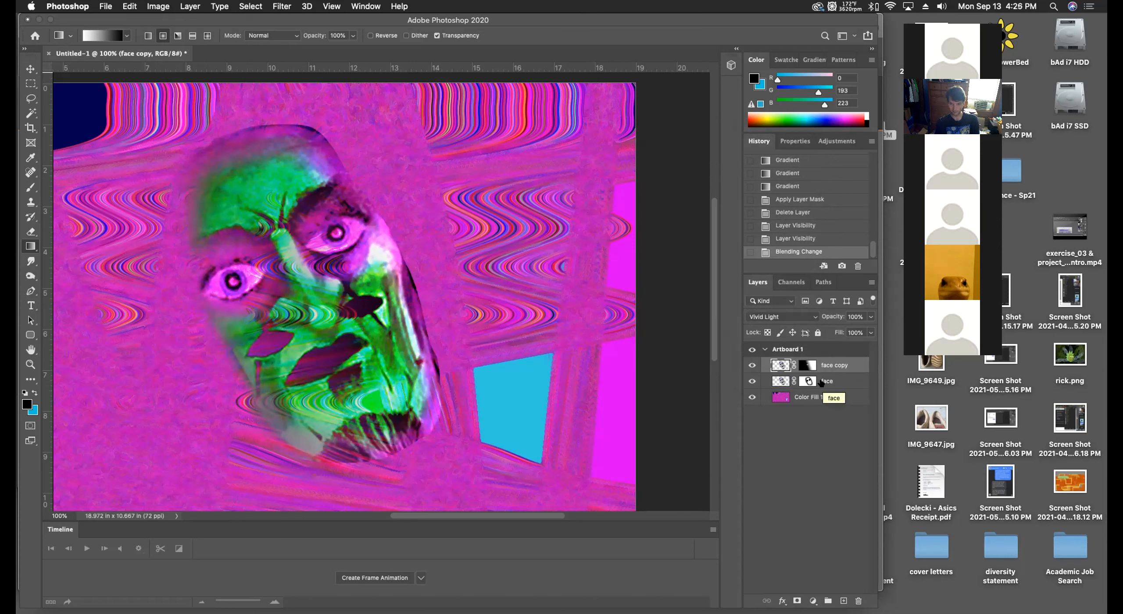
Free-transform the face copy layer by distorting its upper-right corner outward, to about 144% width and 117% height.
key("super+t")
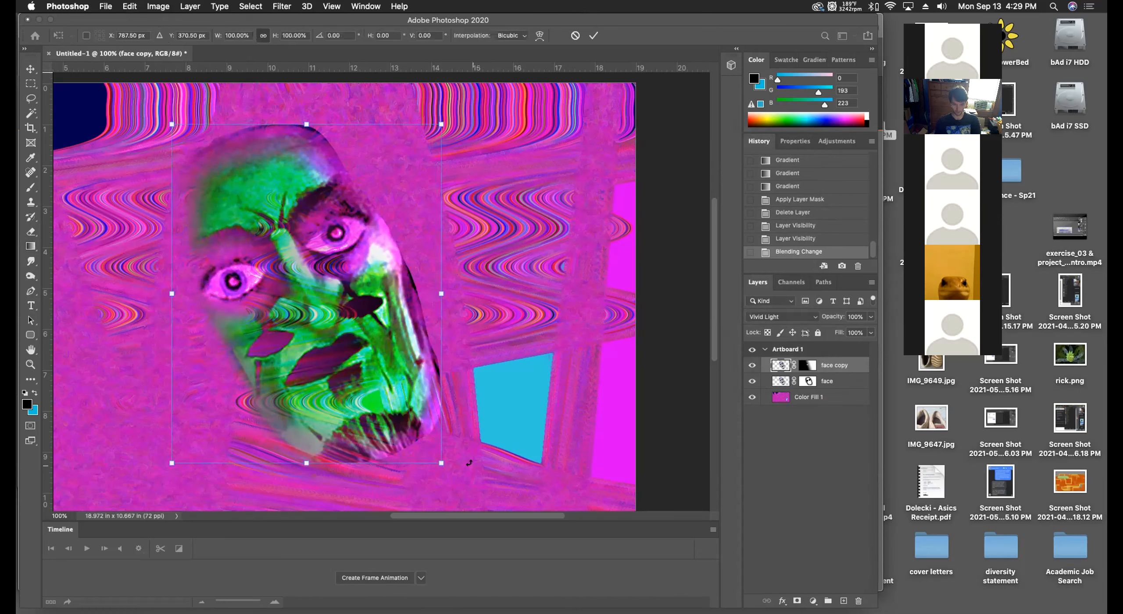
key("super+minus")
key("super+minus")
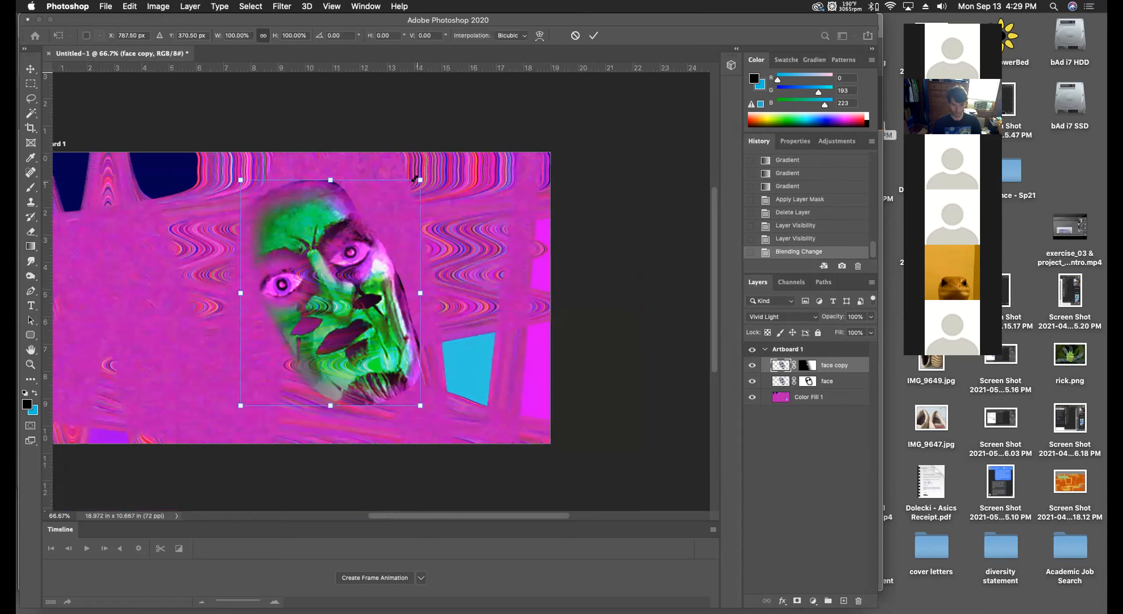
left_click_drag(420, 180, 492, 116)
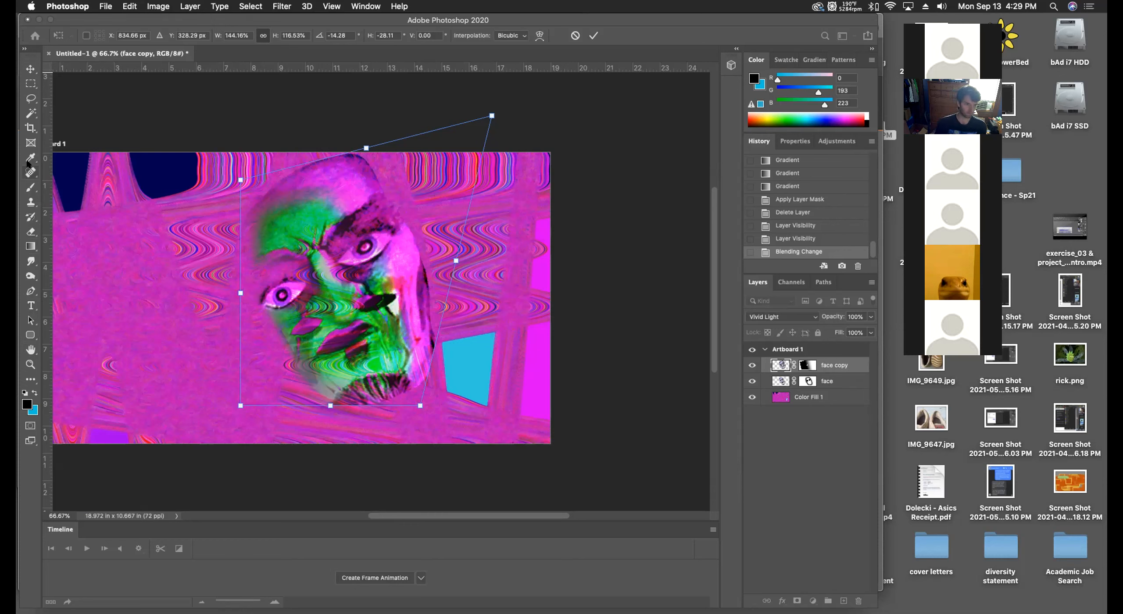
left_click(31, 261)
left_click(31, 276)
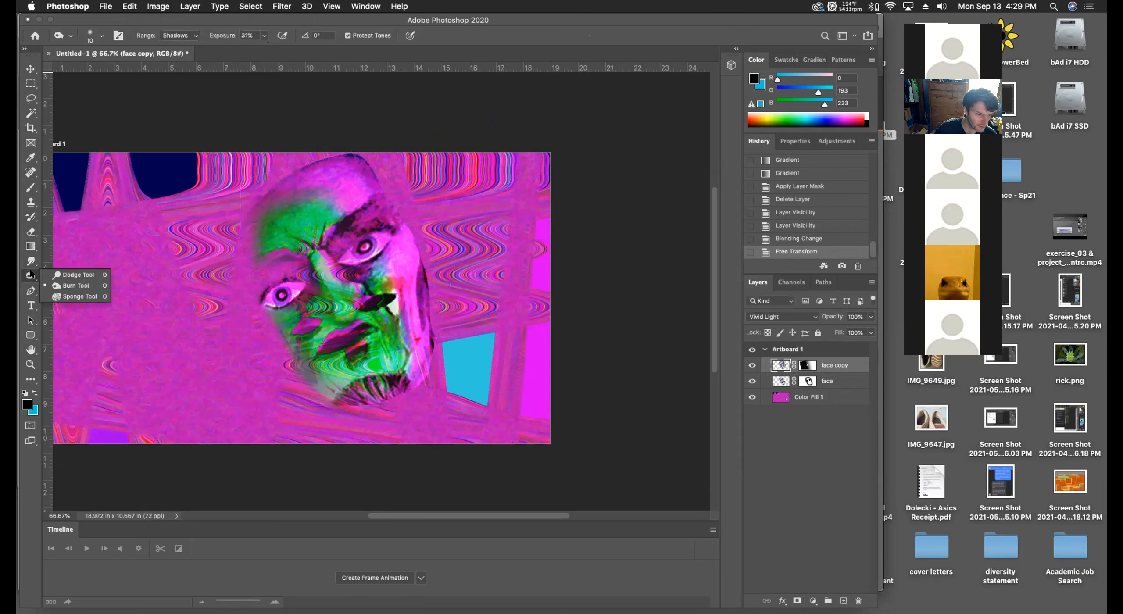
left_click(31, 334)
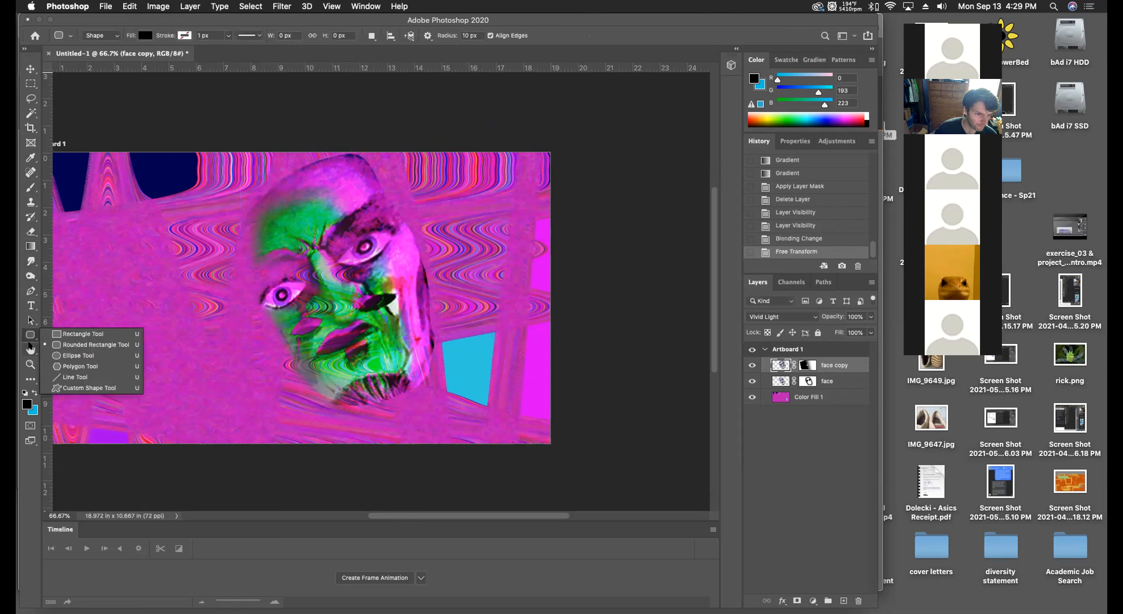
left_click(29, 348)
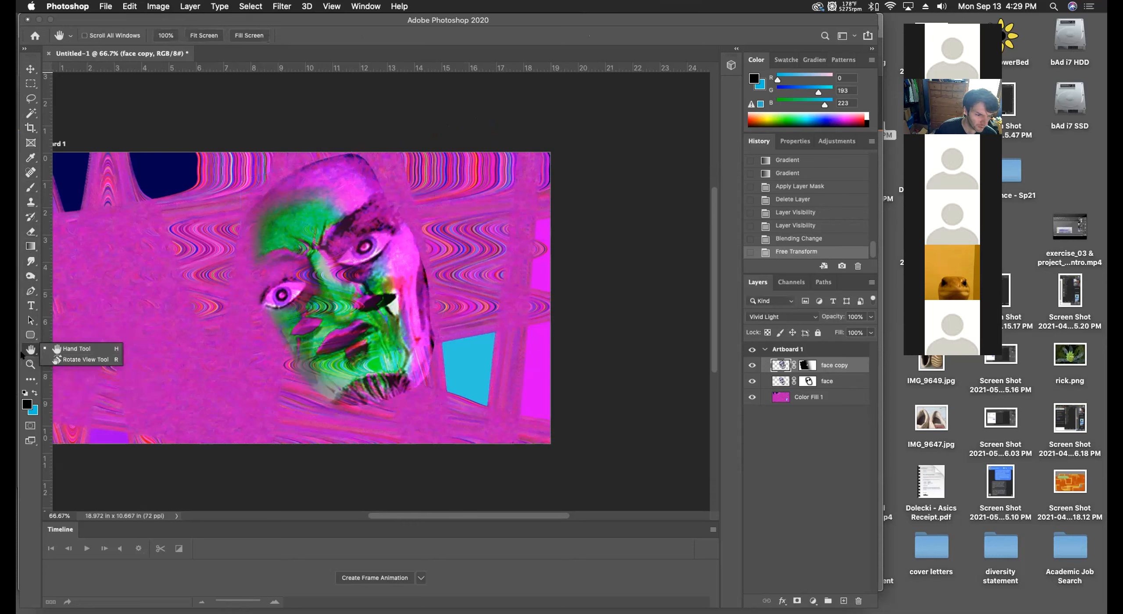
left_click(27, 354)
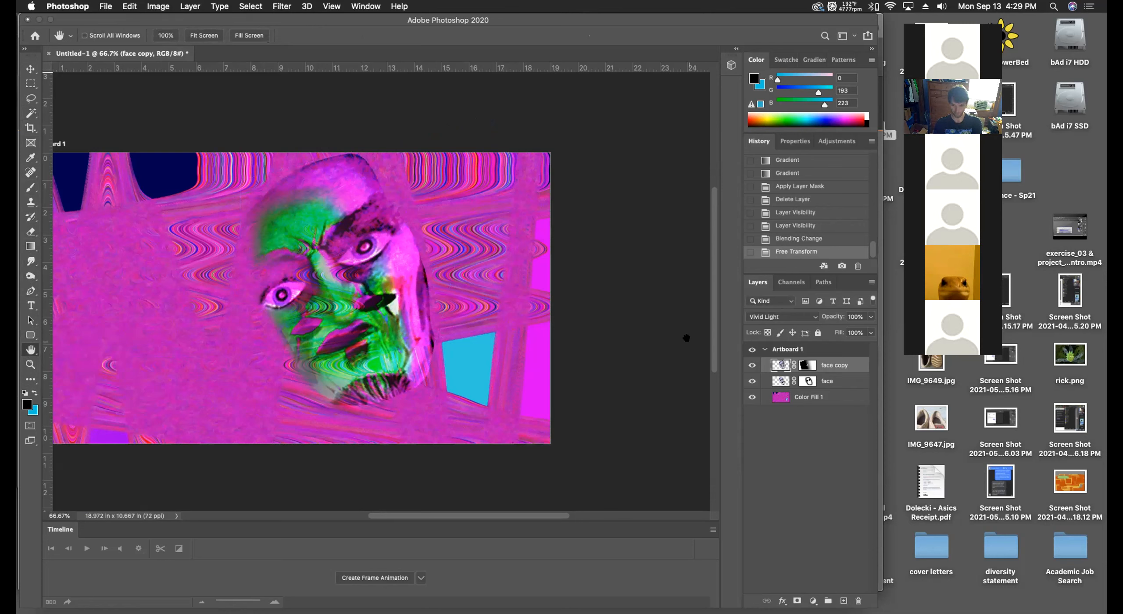
Set the face copy layer's blend mode to Difference.
left_click(809, 317)
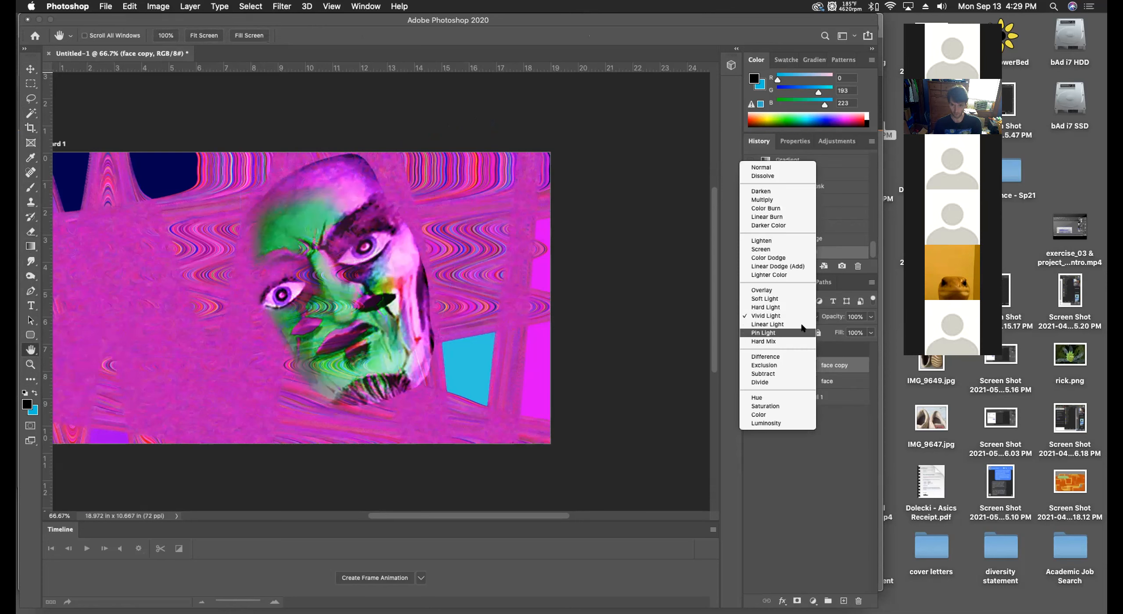
left_click(800, 355)
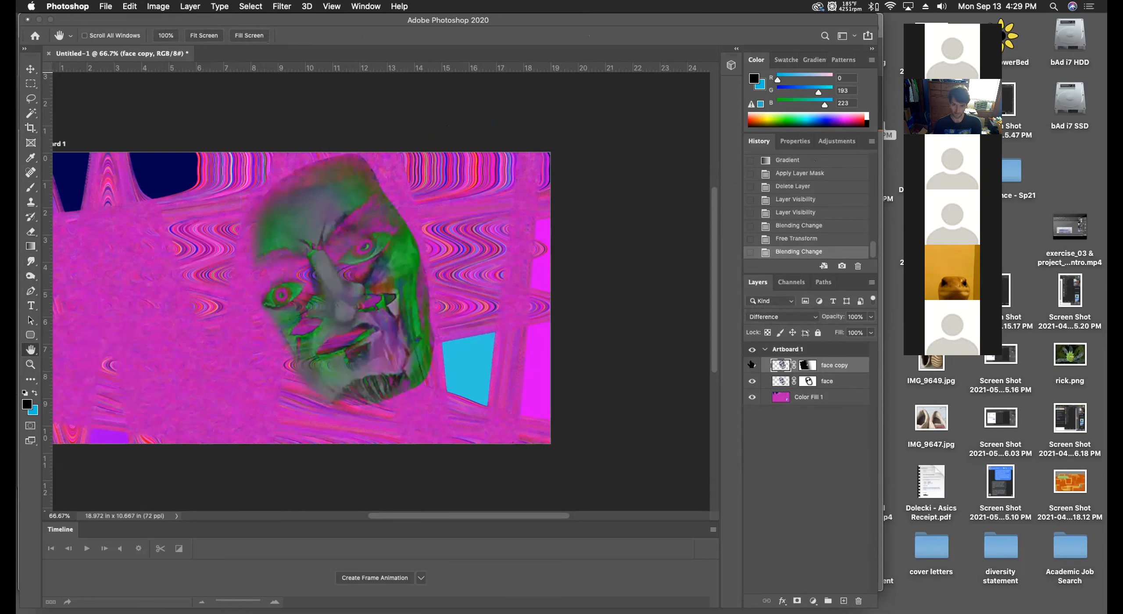
Hide and show the face copy layer repeatedly to compare the composite with and without it.
left_click(751, 365)
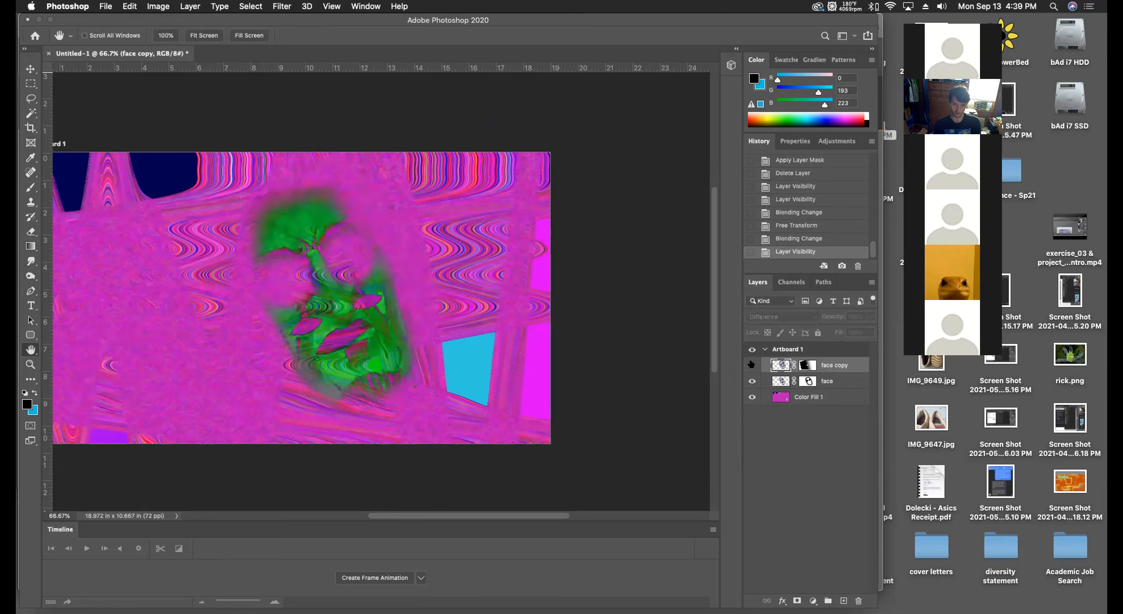
left_click(751, 364)
left_click(751, 364)
left_click(751, 365)
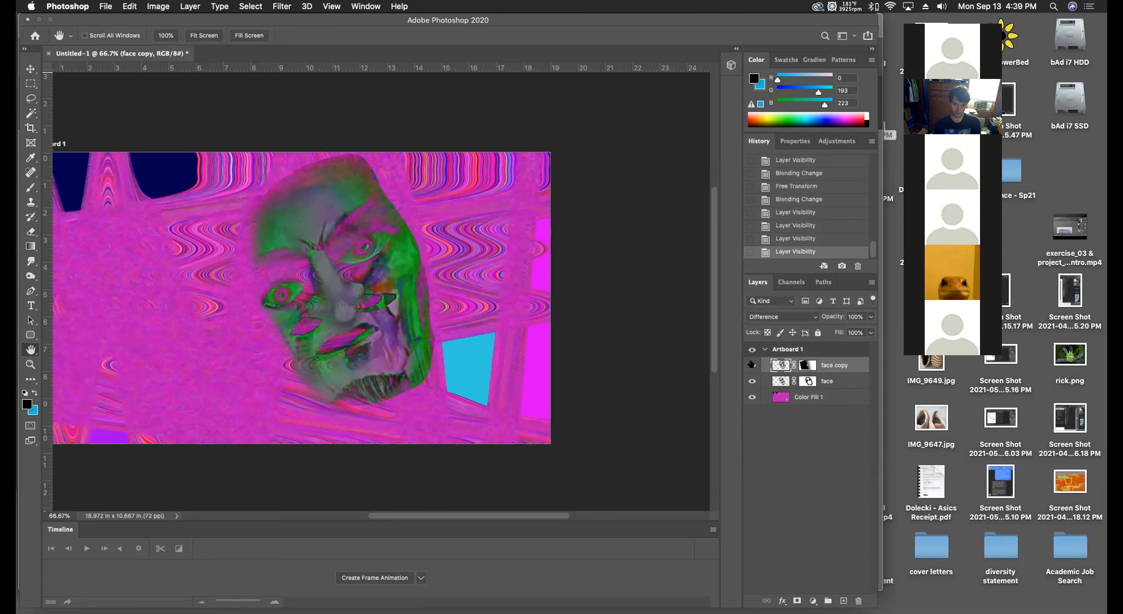
left_click(751, 365)
left_click(751, 364)
left_click(751, 364)
left_click(751, 365)
left_click(751, 364)
left_click(751, 365)
left_click(751, 365)
left_click(751, 365)
left_click(751, 365)
left_click(751, 364)
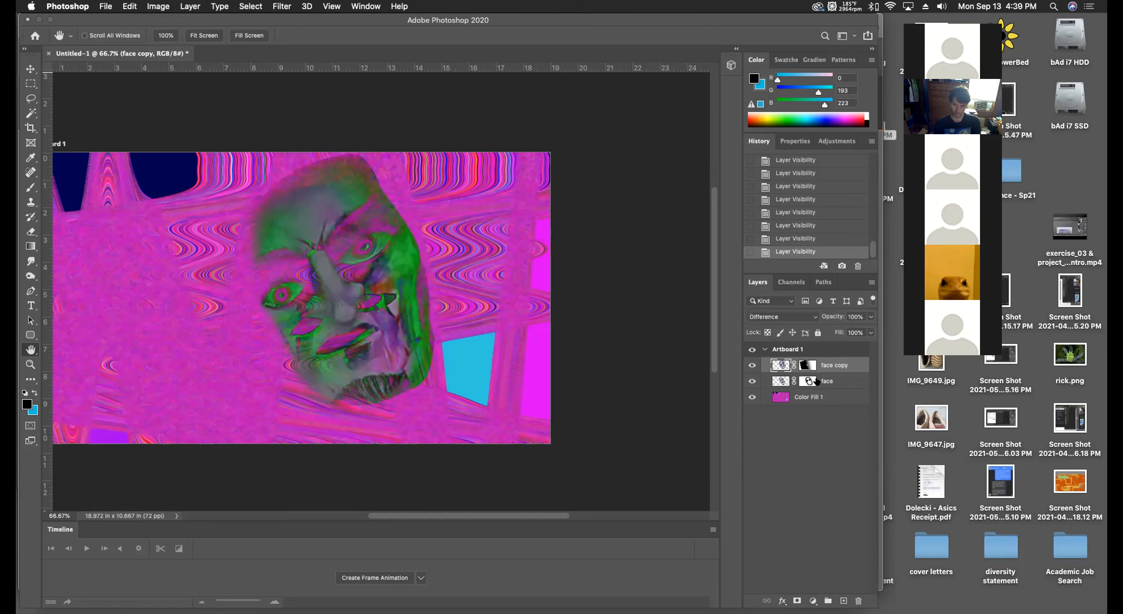
Try Subtract on the face layer, set its blend mode to Exclusion, and move it above the face copy layer.
left_click(812, 381)
left_click(807, 317)
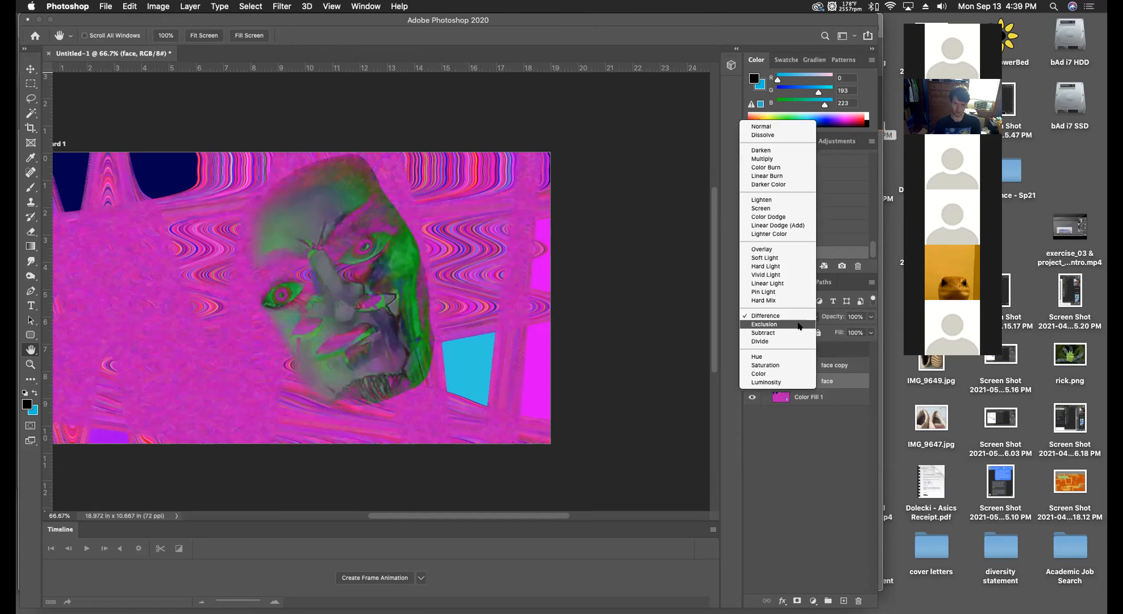
left_click(796, 333)
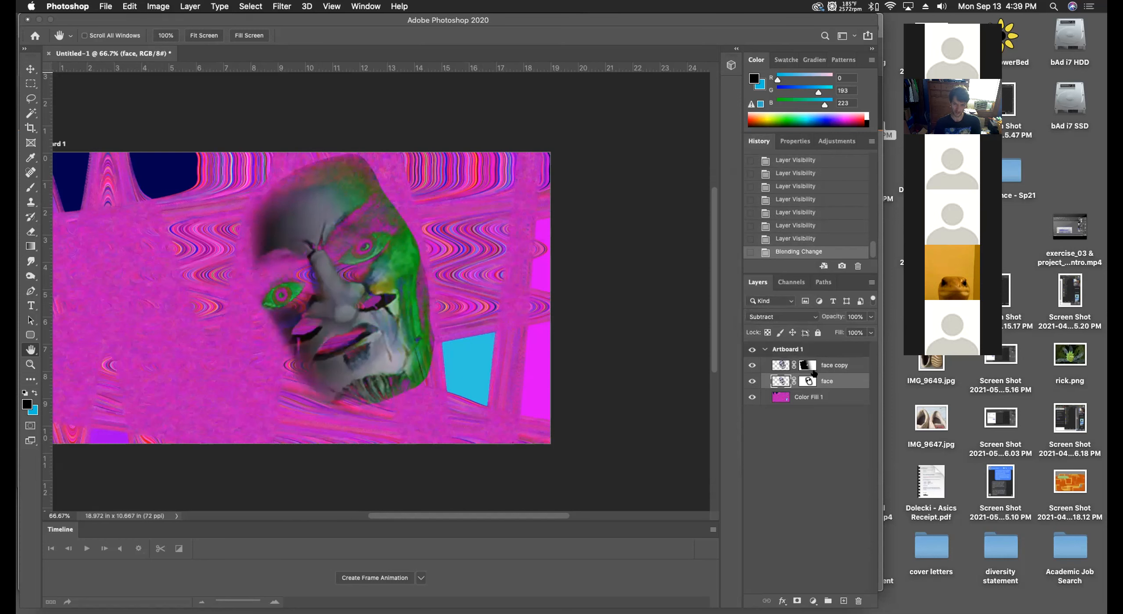
left_click(777, 316)
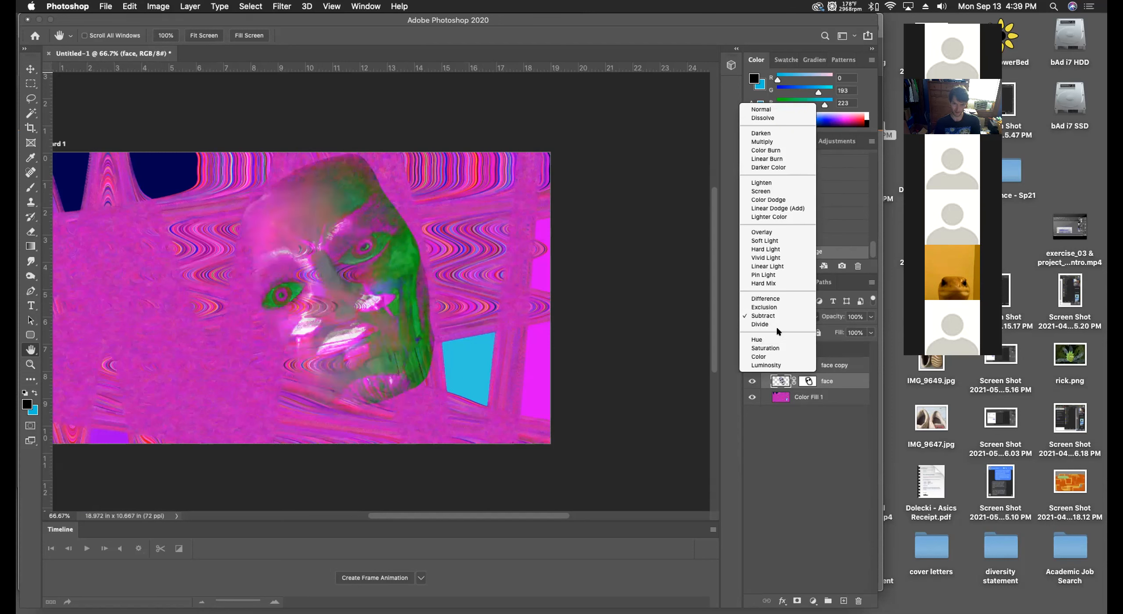
left_click(764, 307)
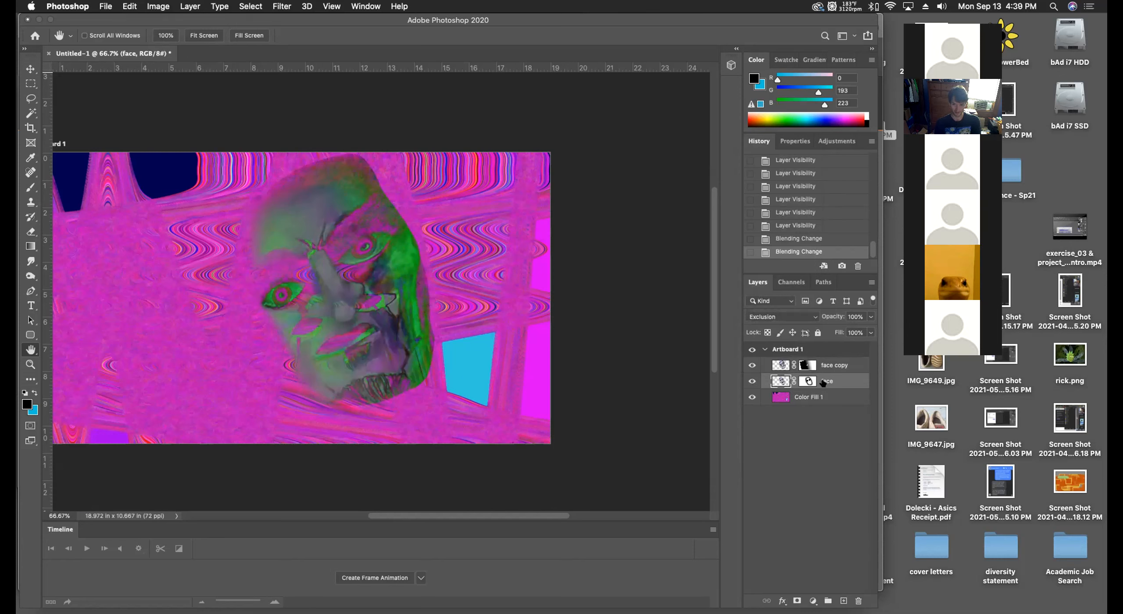
left_click_drag(823, 383, 823, 362)
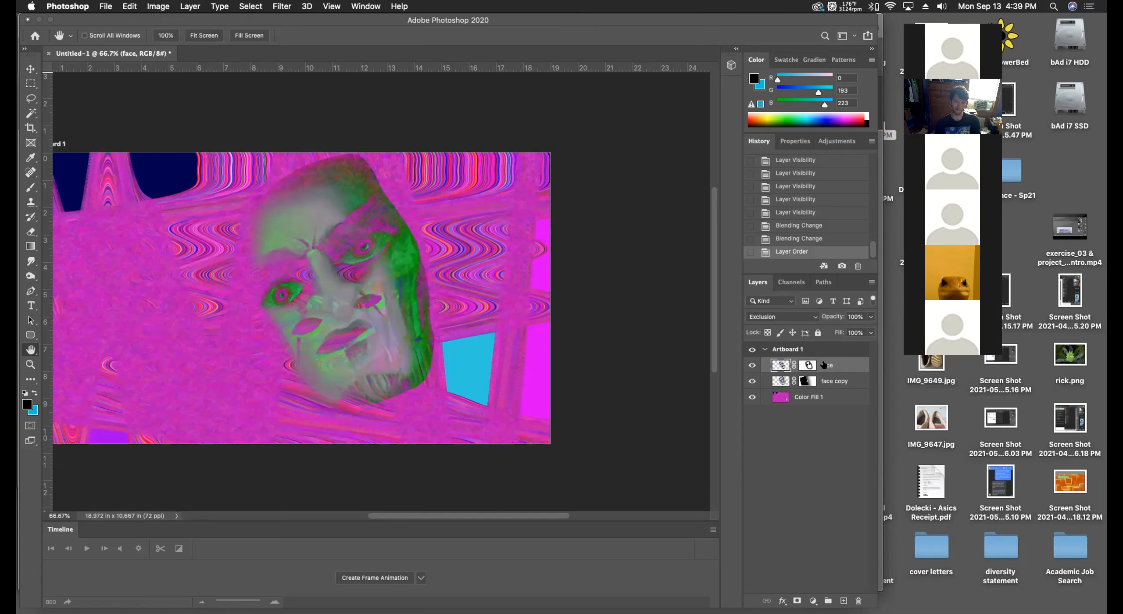
Set the face copy layer's blend mode to Subtract.
left_click(824, 380)
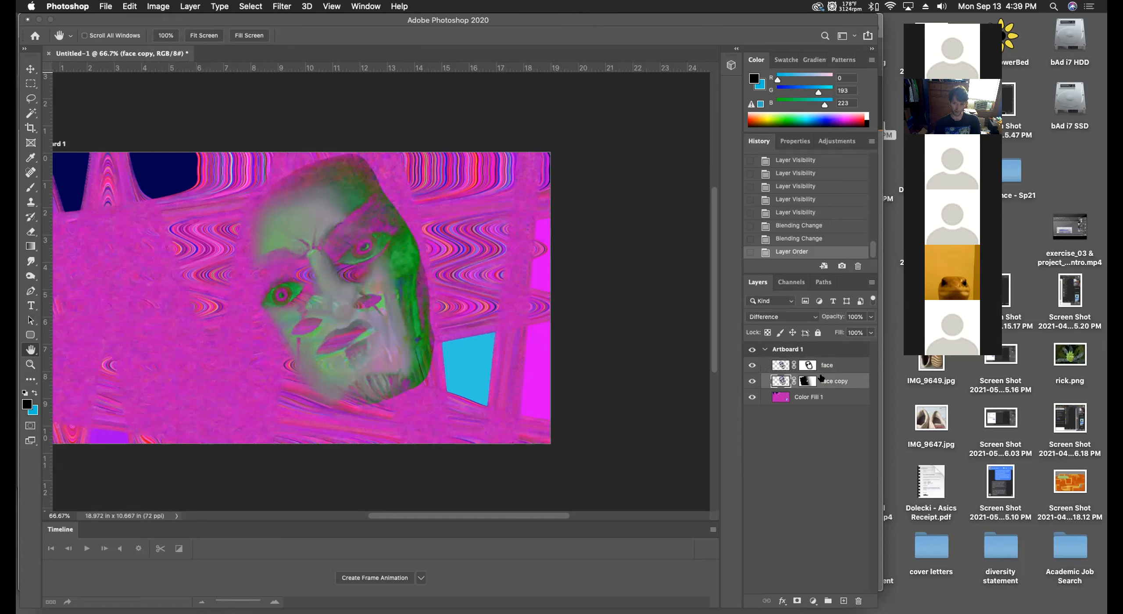
left_click(811, 317)
left_click(806, 330)
left_click(804, 317)
left_click(791, 334)
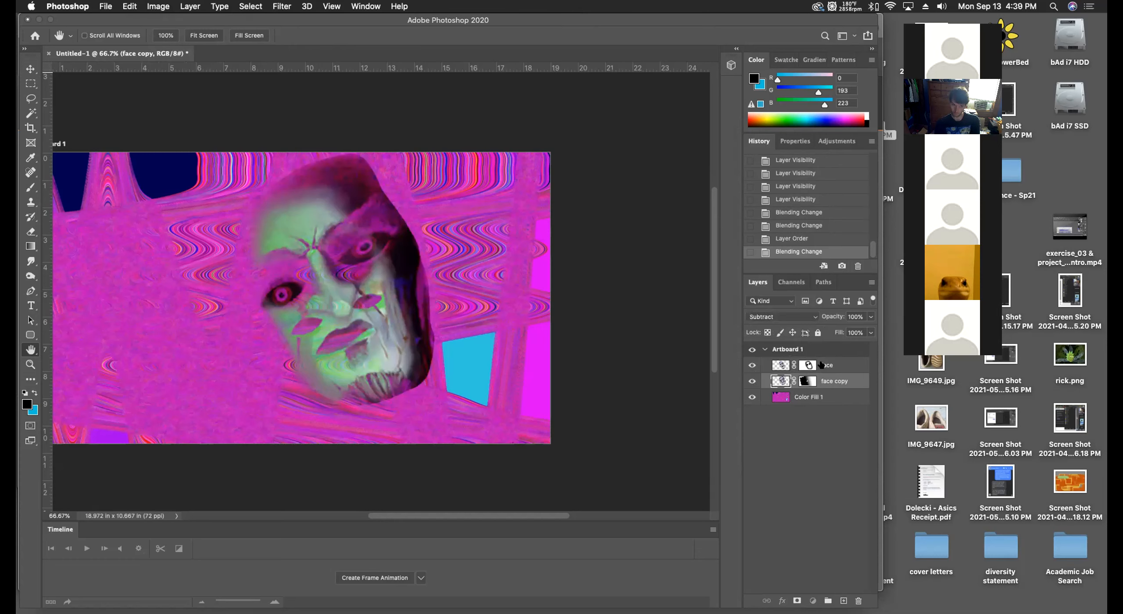
Lower the opacity of the face layer to 88%.
left_click(821, 366)
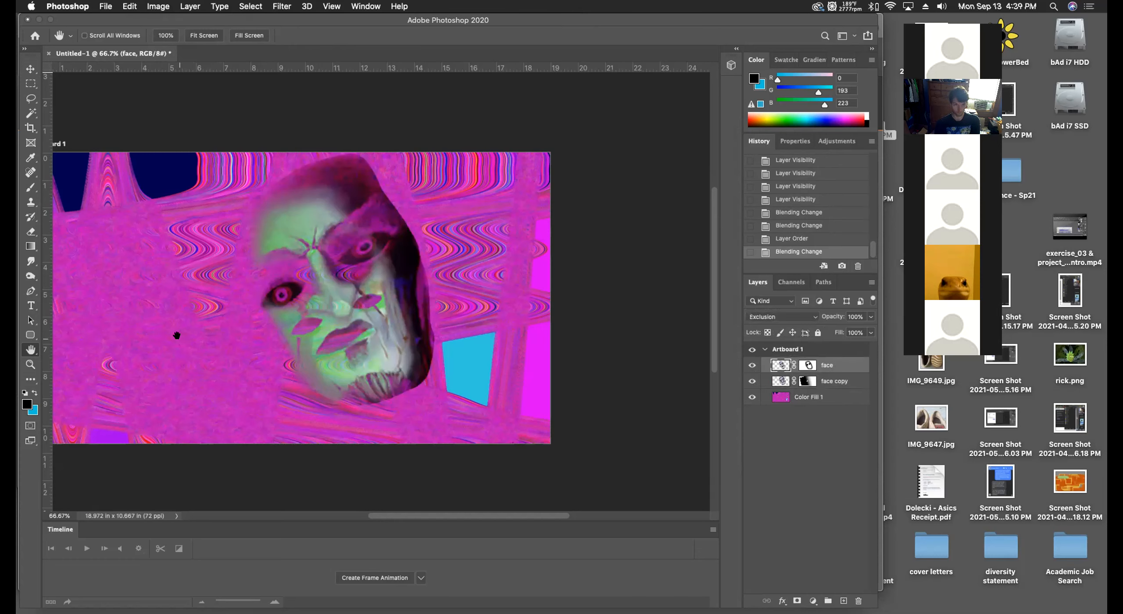
left_click_drag(870, 316, 847, 333)
left_click_drag(847, 331, 873, 328)
left_click(821, 378)
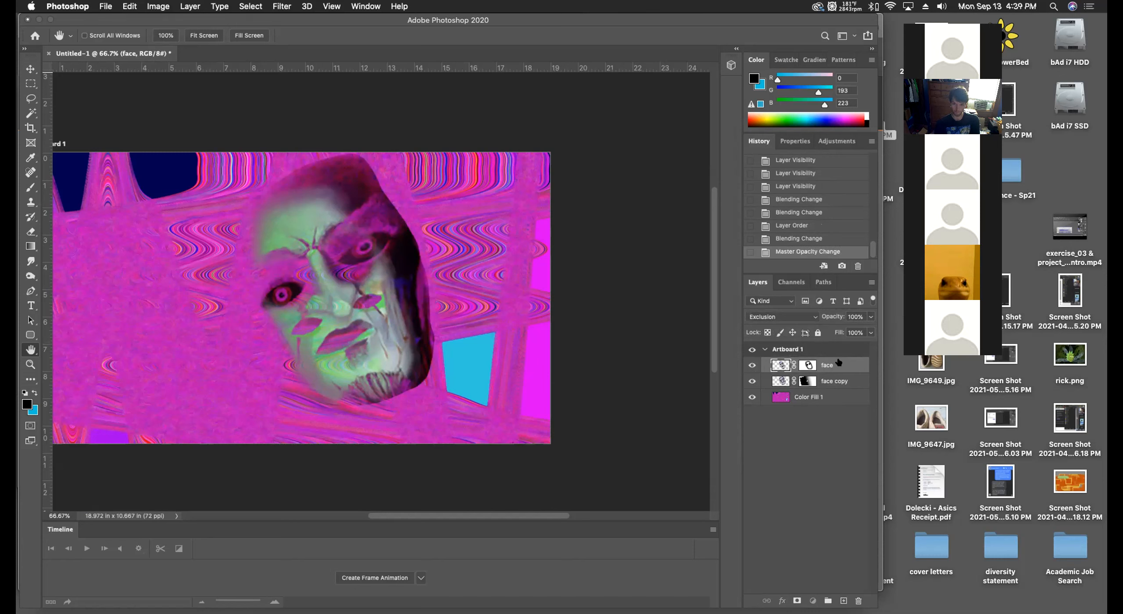
left_click(824, 381)
left_click(836, 366)
left_click(870, 316)
mouse_move(860, 329)
left_mouse_down()
mouse_move(828, 333)
mouse_move(863, 331)
left_mouse_up()
left_click(615, 399)
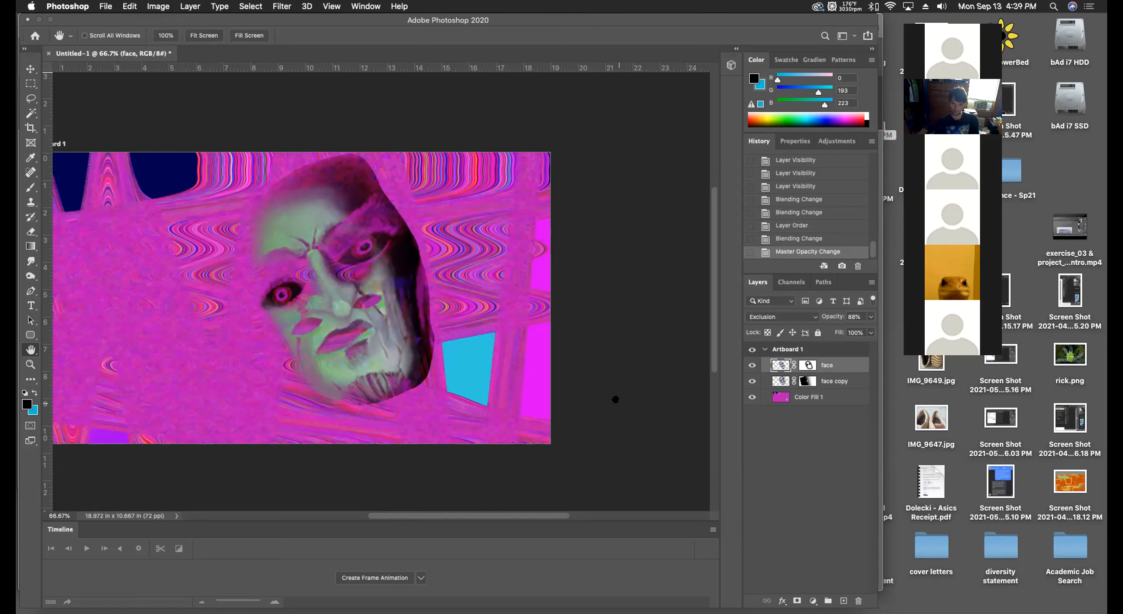
Place rock.jpg from the exercise-01 folder as an embedded image beside the face, scaled to about 200%.
left_click_drag(259, 295, 239, 295)
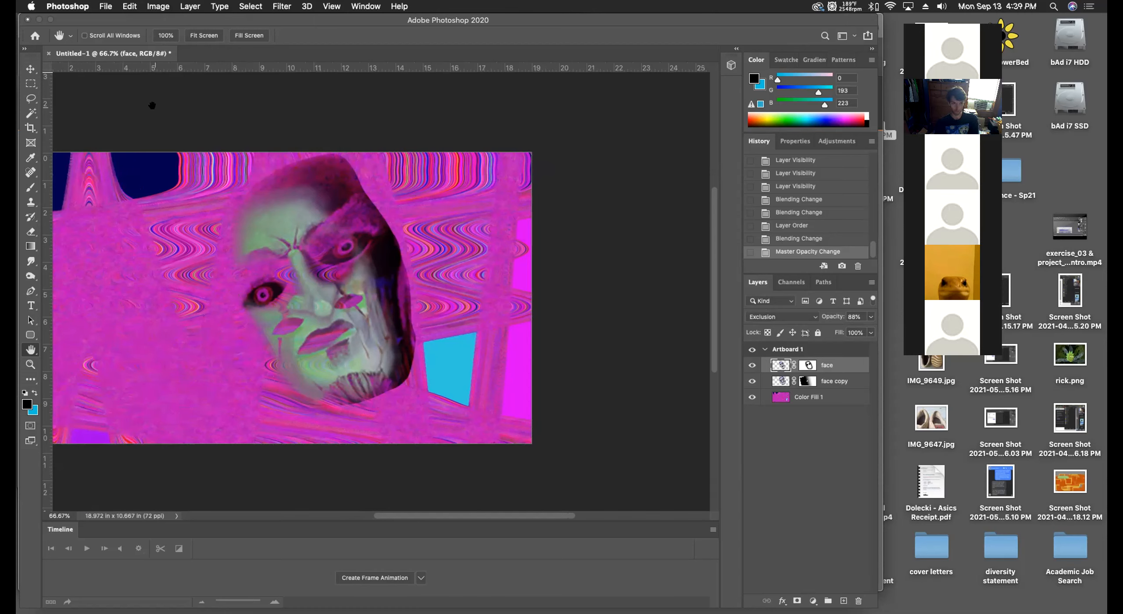
left_click(105, 6)
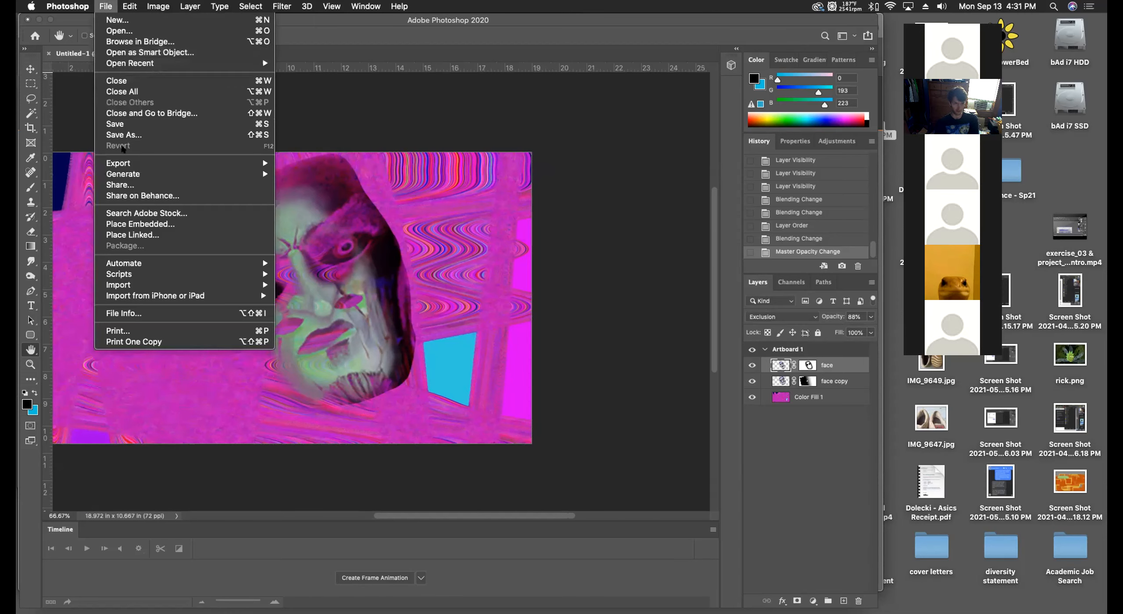
left_click(155, 224)
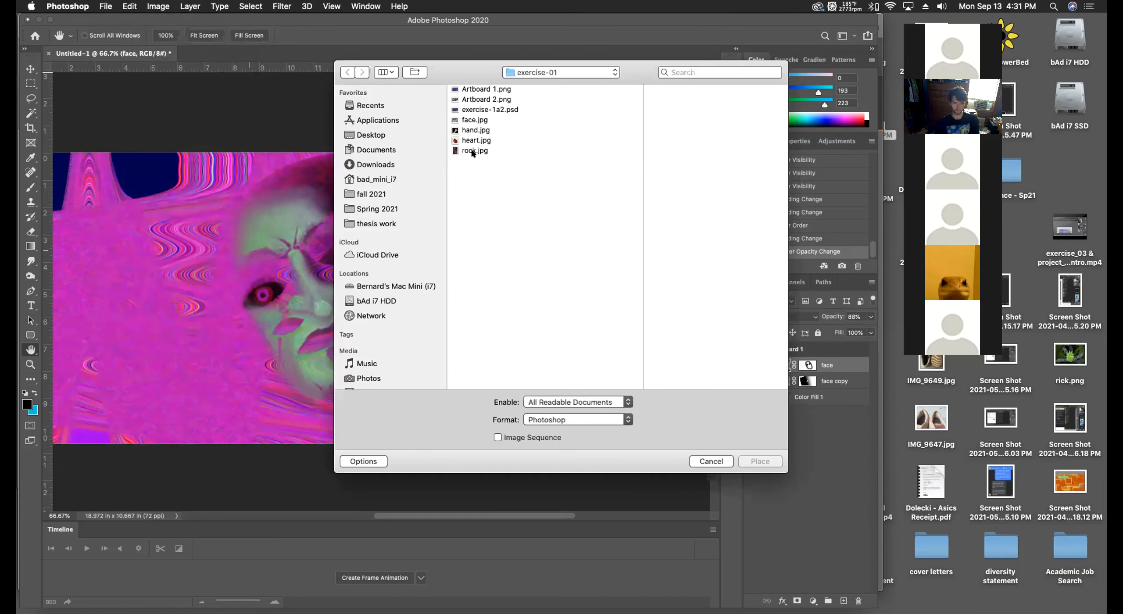
left_click(473, 151)
left_click(762, 460)
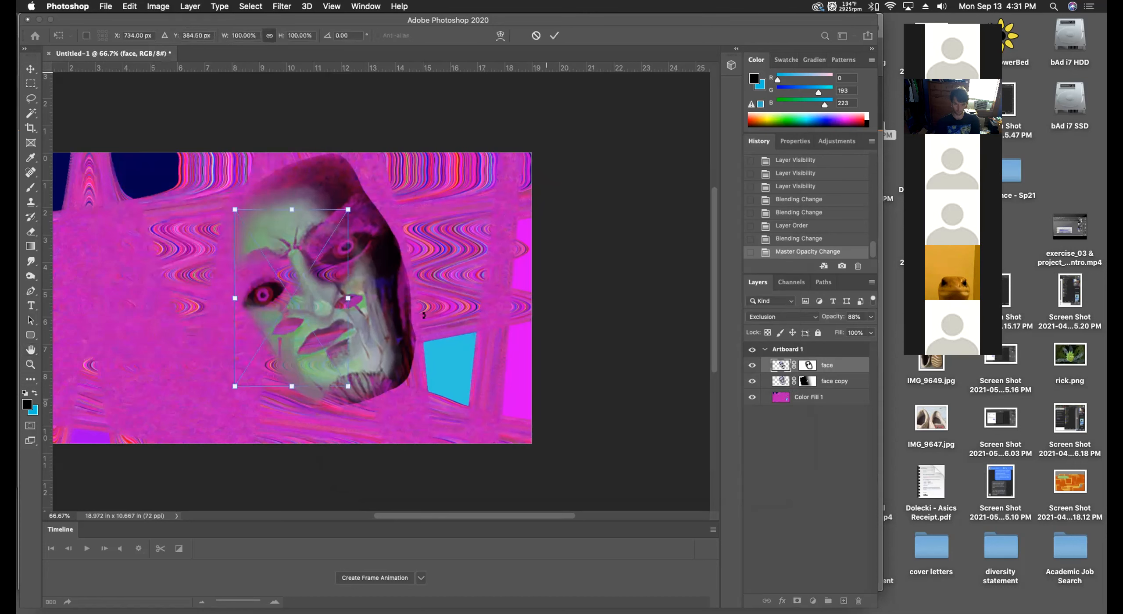
left_click_drag(345, 381, 67, 351)
key("Return")
key("h")
left_click_drag(195, 351, 236, 361)
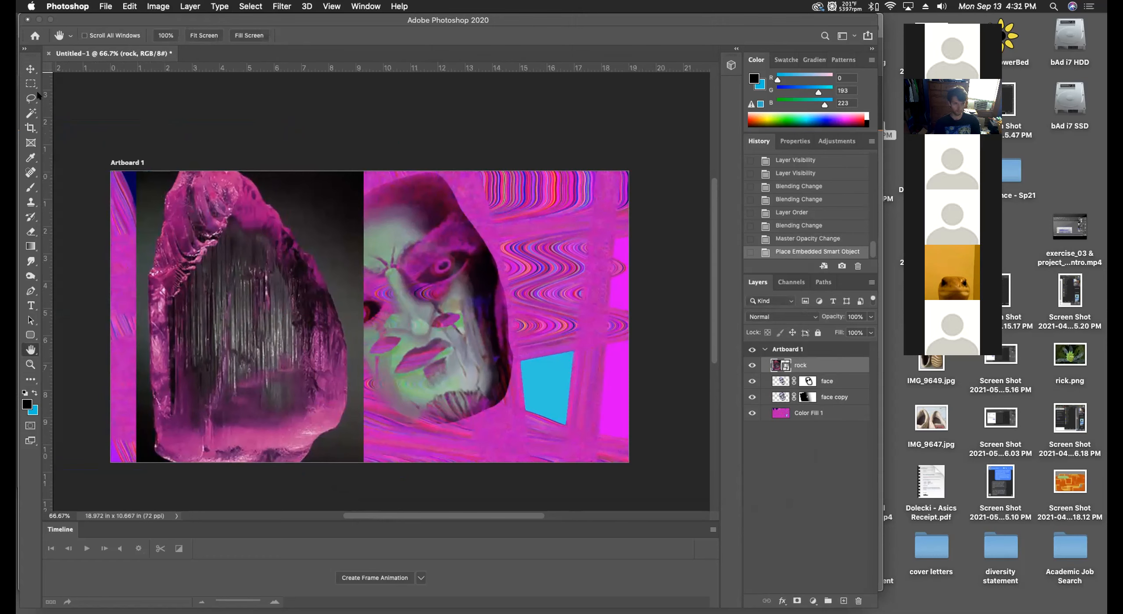
Free-transform the rock layer proportionally about its center down to about 138% width and height.
key("super+t")
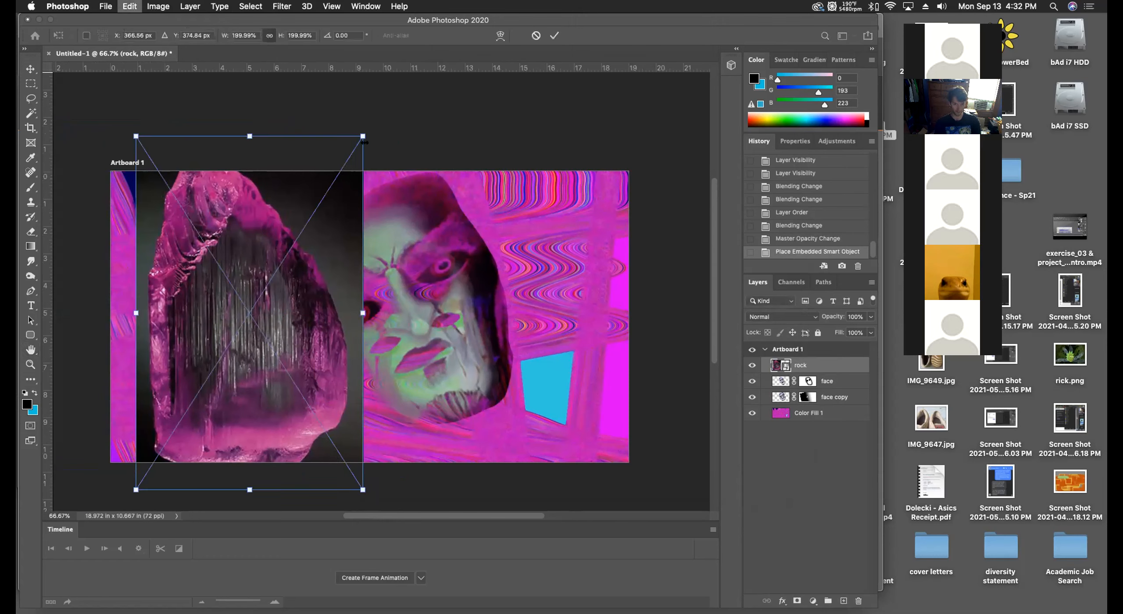
left_click_drag(362, 136, 327, 191)
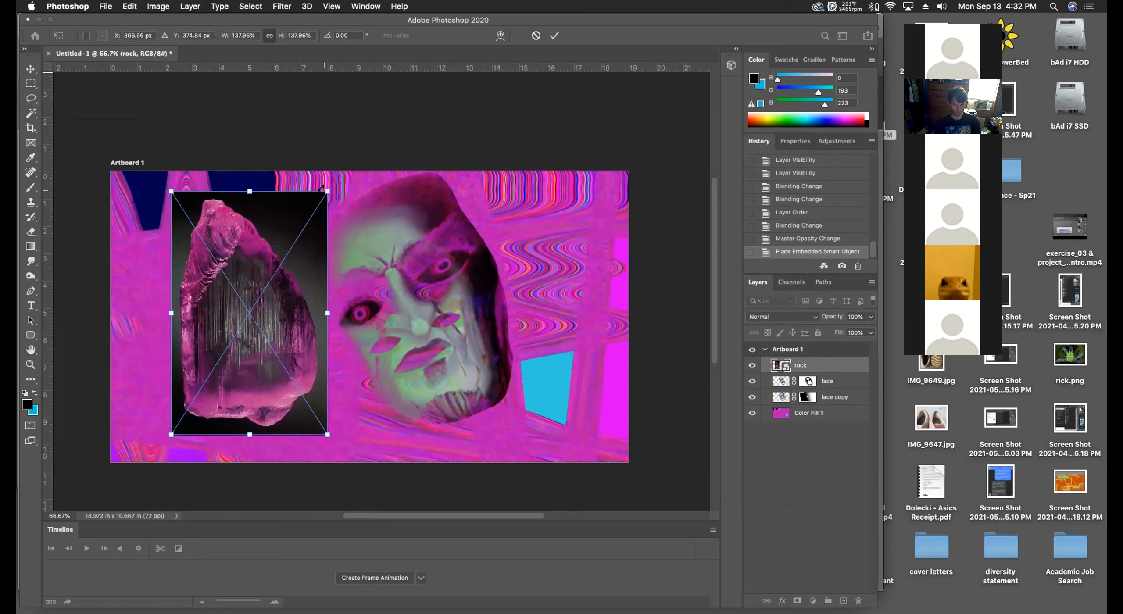
key("Return")
key("h")
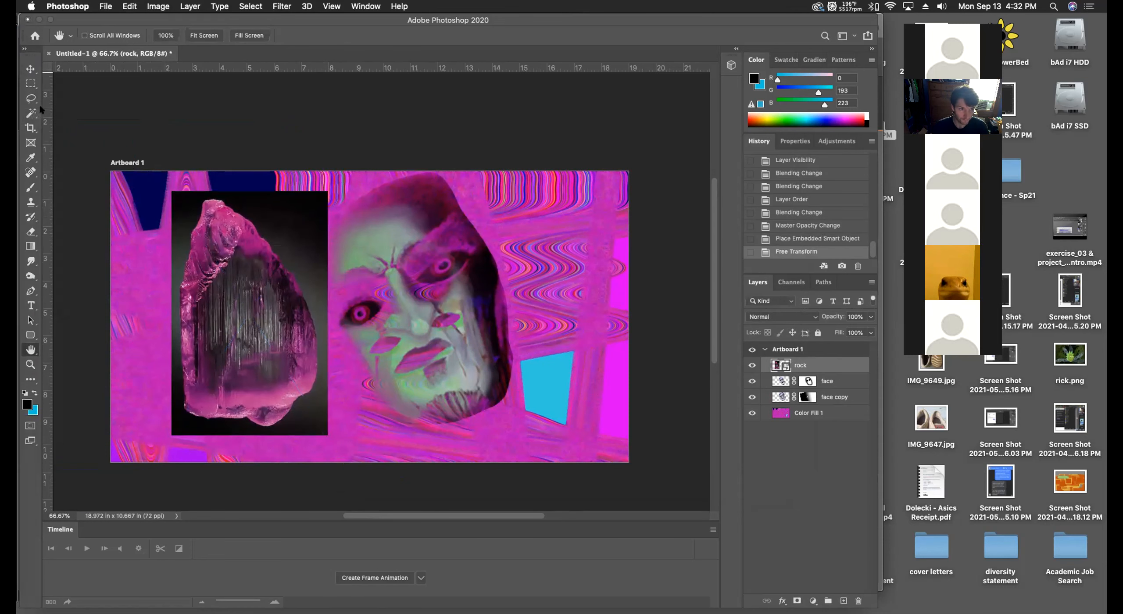
Choose the Magic Wand tool and rasterize the rock layer.
left_click(27, 113)
right_click(795, 364)
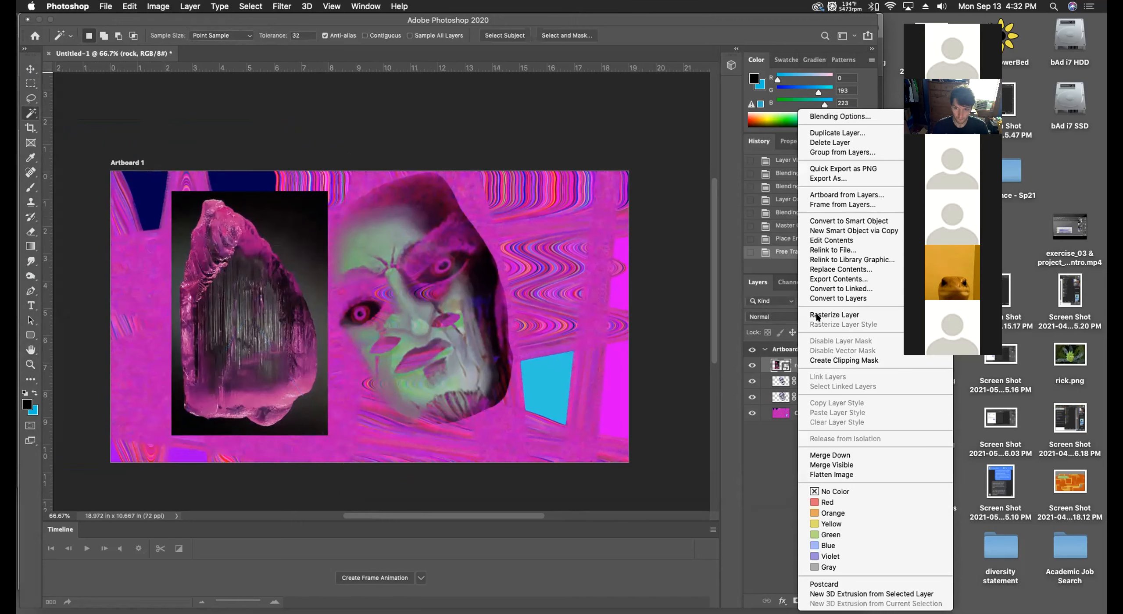
left_click(834, 314)
Turn on Contiguous for the Magic Wand, select all the dark background around the rock, delete it and deselect.
left_click(264, 206)
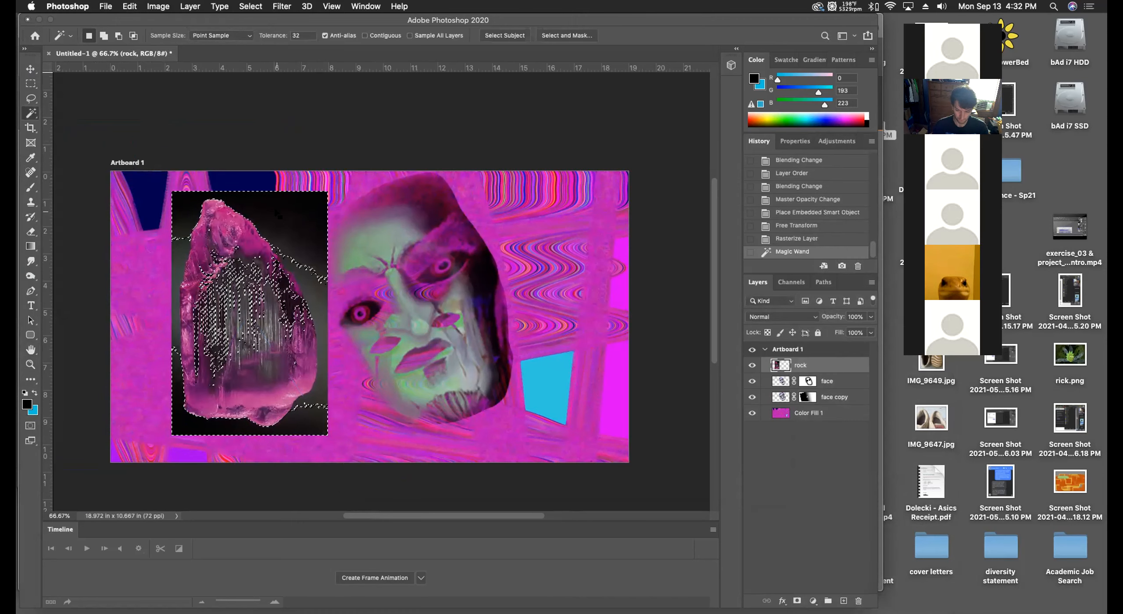
left_click(364, 36)
key("super+d")
left_click(317, 277)
left_click(313, 293, "shift")
left_click(280, 426, "shift")
left_click(178, 327, "shift")
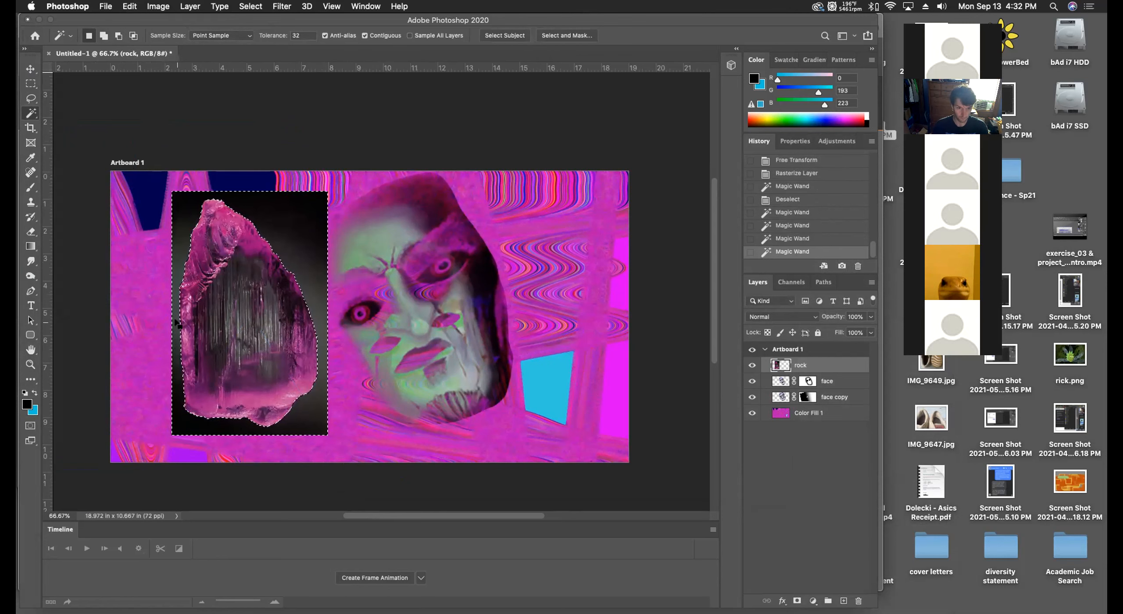
key("Delete")
left_click(295, 268)
key("super+d")
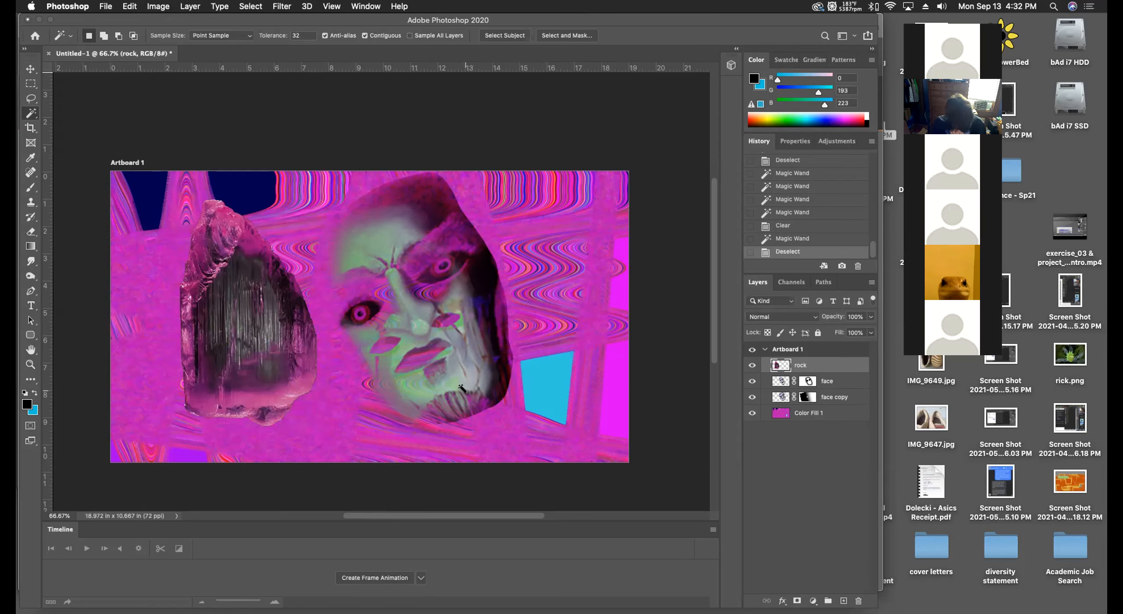
Try selecting the dark areas inside the rock using the Magic Wand with Contiguous on.
key("super+=")
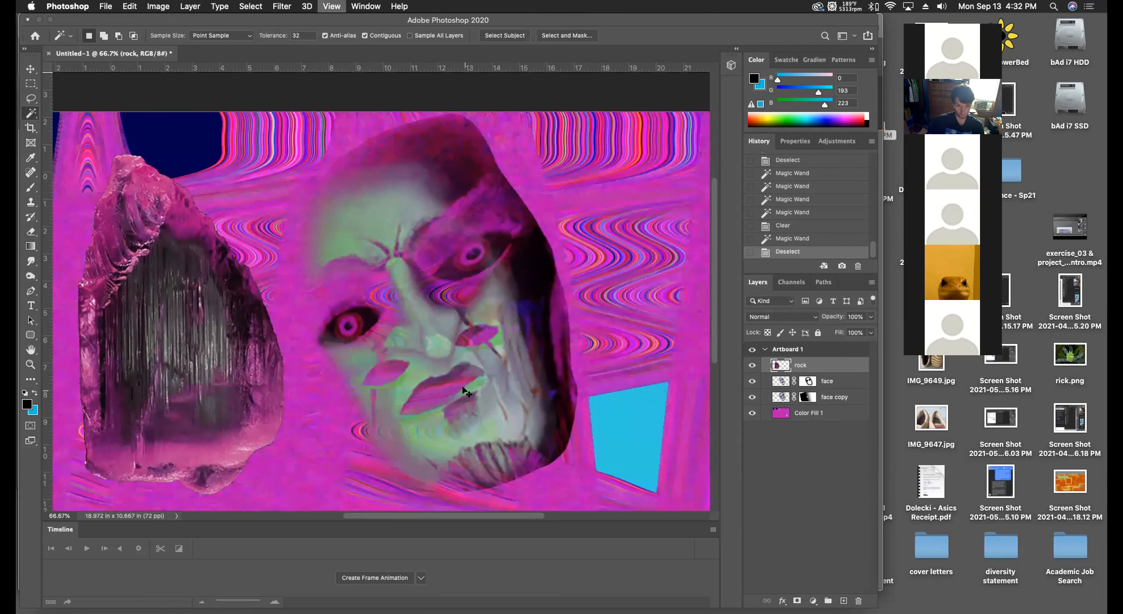
left_click_drag(206, 364, 349, 383)
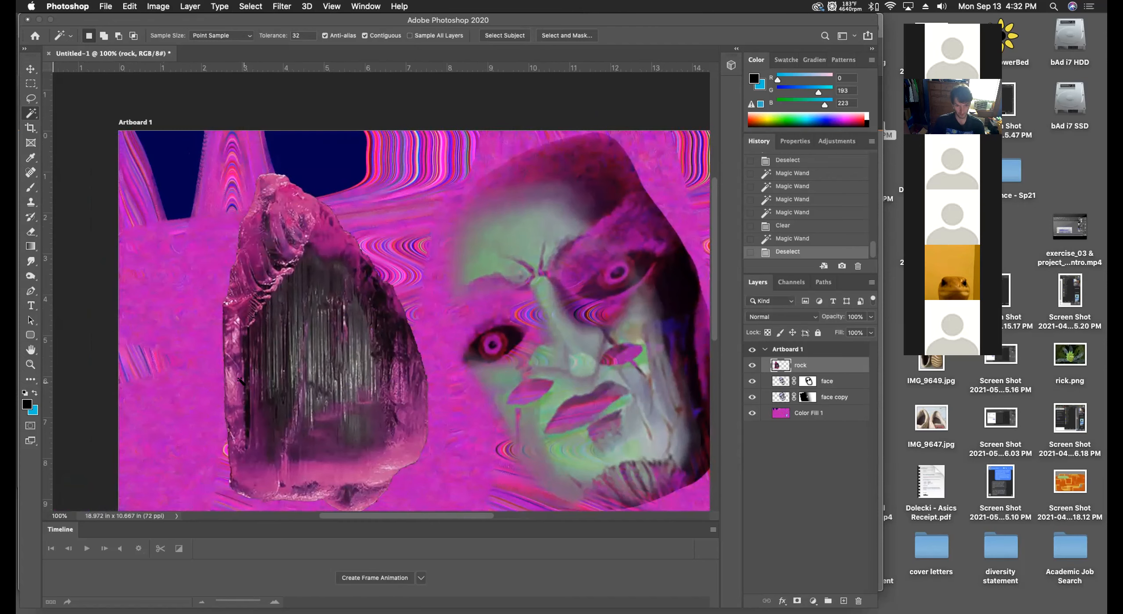
scroll(375, 341, "up", 2)
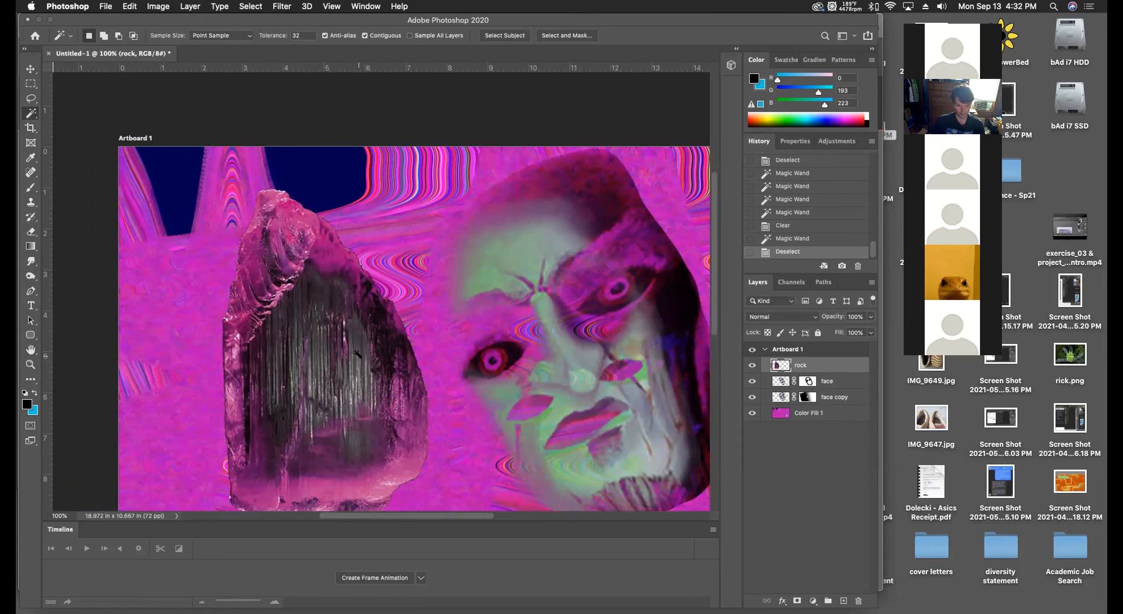
left_click(356, 345)
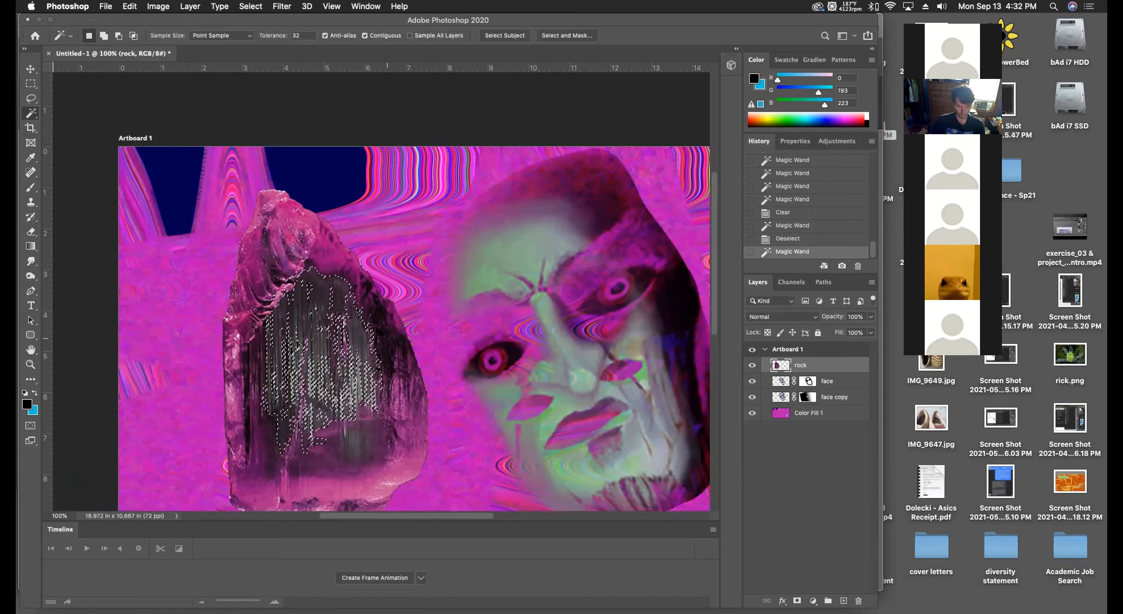
left_click(382, 326)
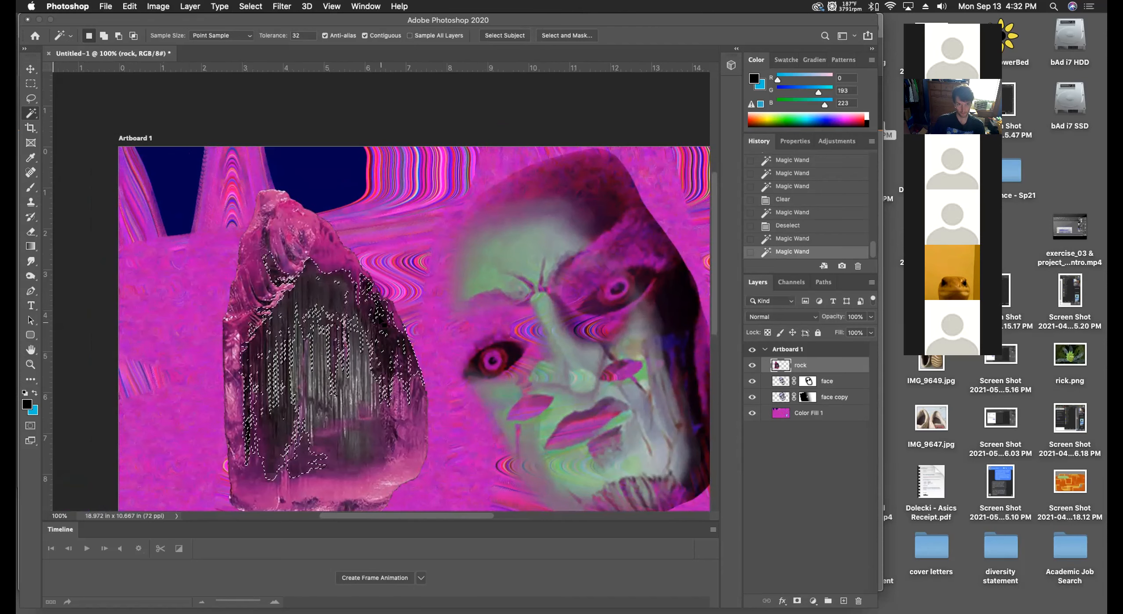
Turn off Contiguous, clear the selection, and select the matching dark tones throughout the rock with the Magic Wand.
left_click(364, 36)
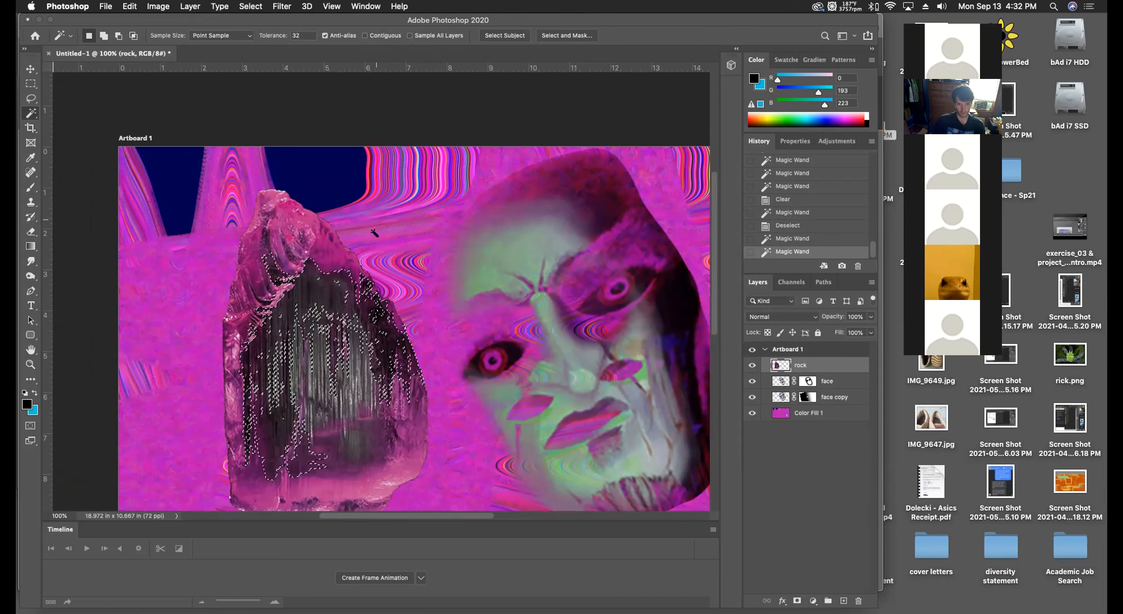
left_click(376, 250)
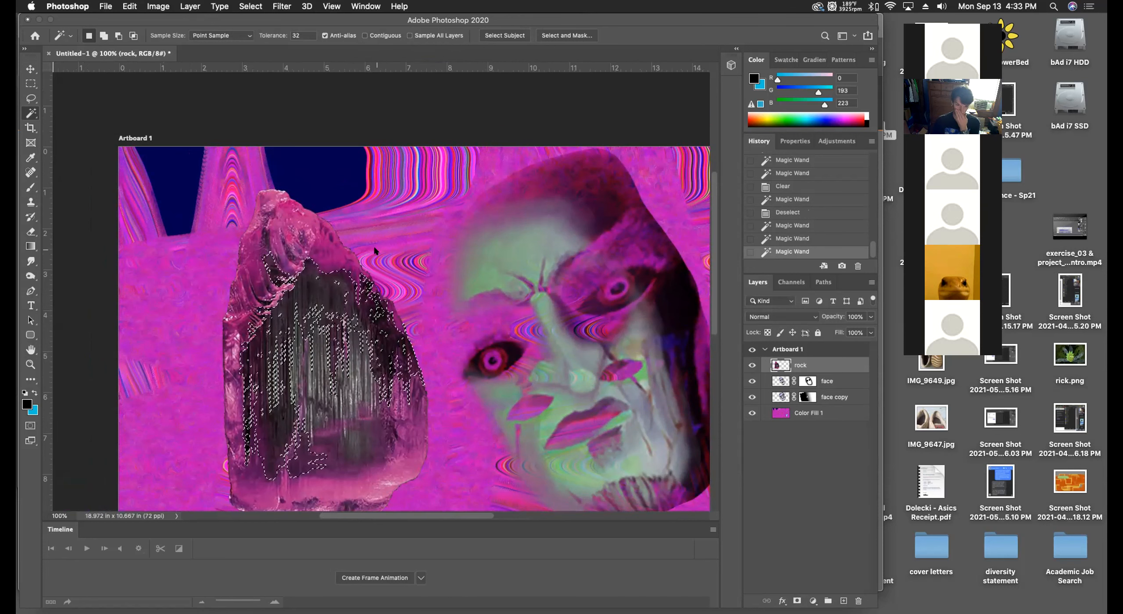
key("super+d")
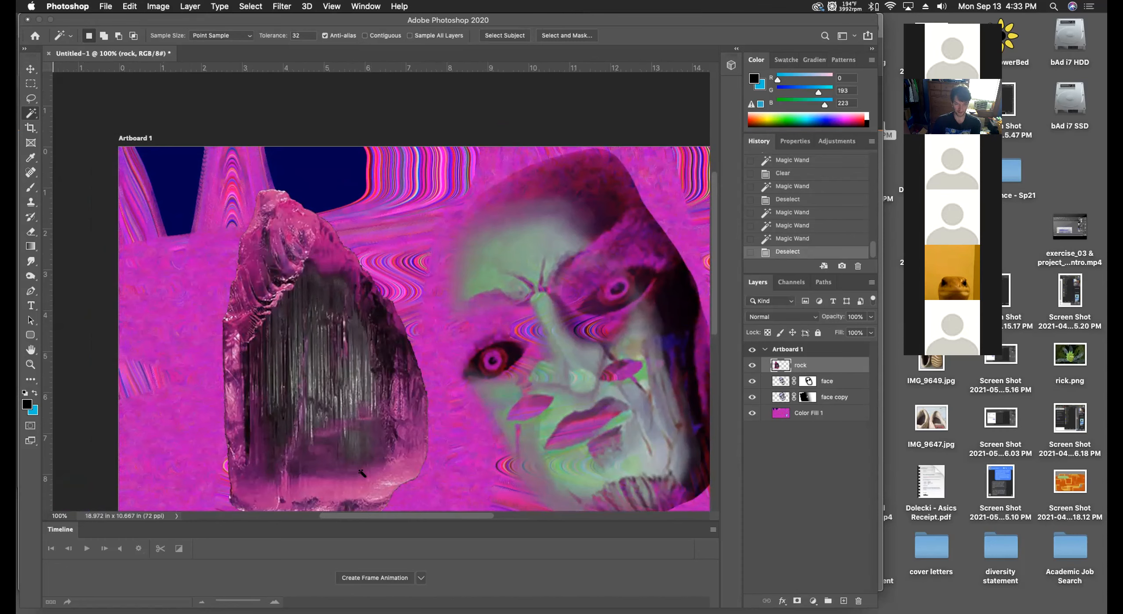
left_click(378, 309)
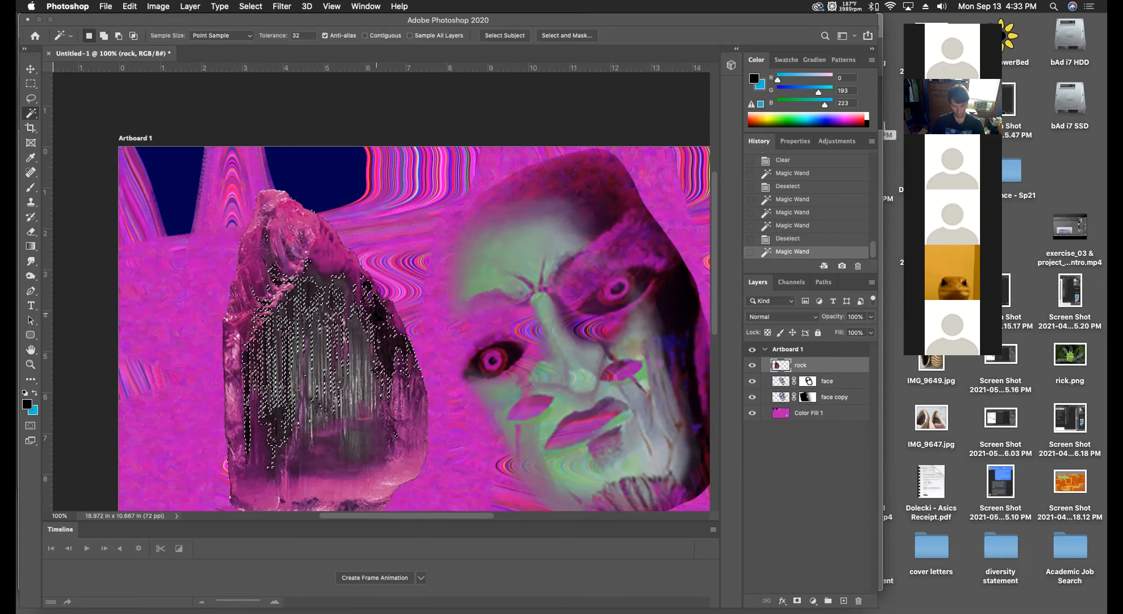
key("super+plus")
left_click_drag(385, 356, 472, 268)
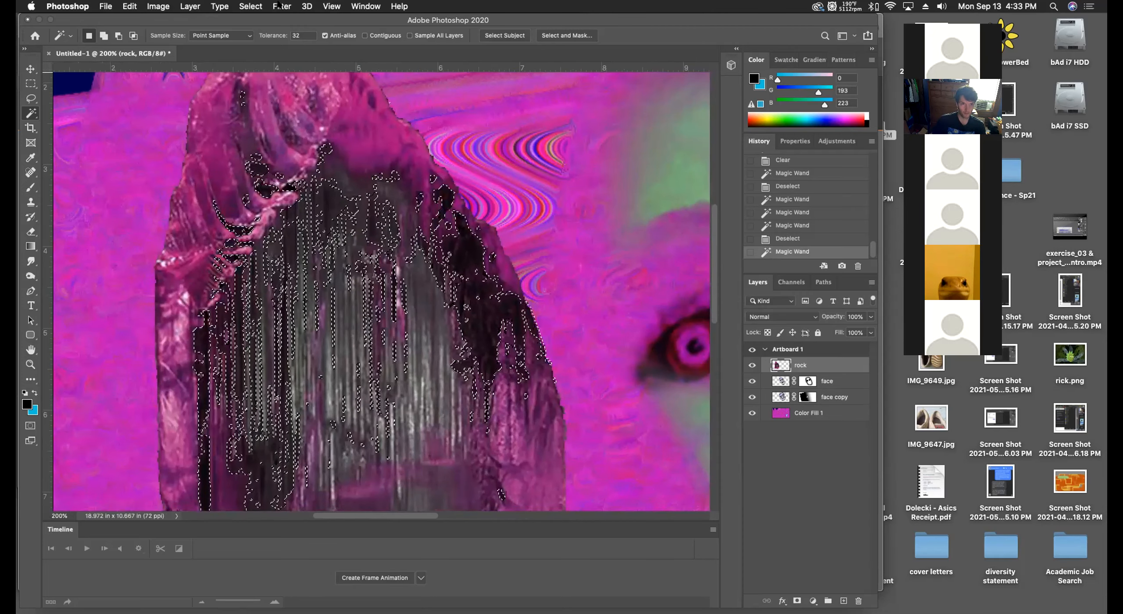
Try selecting the dark tones throughout the rock with the Magic Wand at a tolerance of 55.
left_click(304, 35)
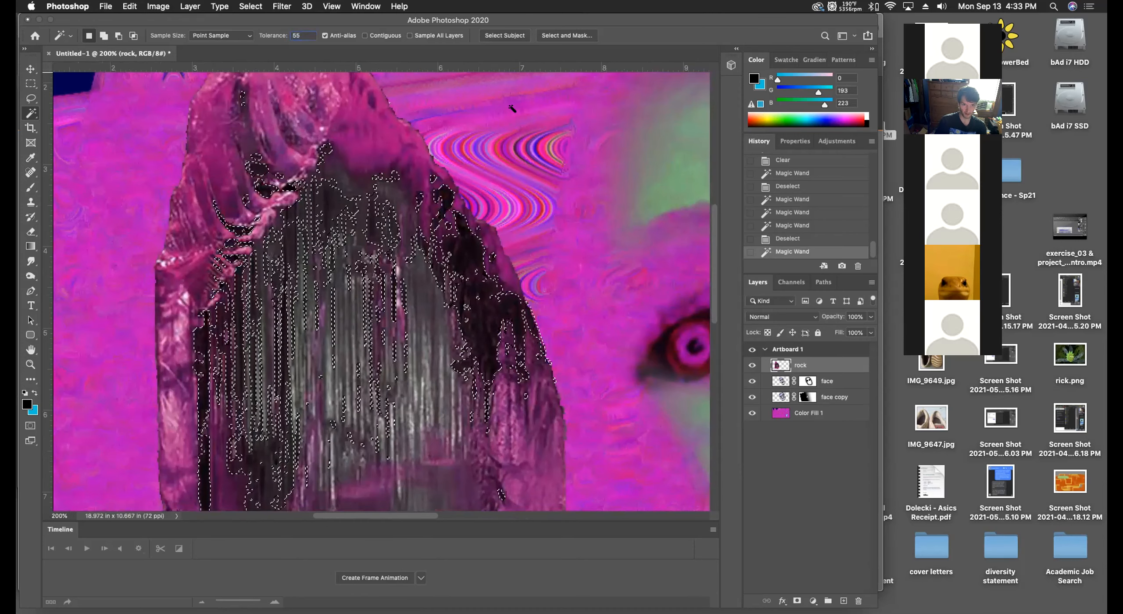
left_click(548, 116)
left_click(465, 241)
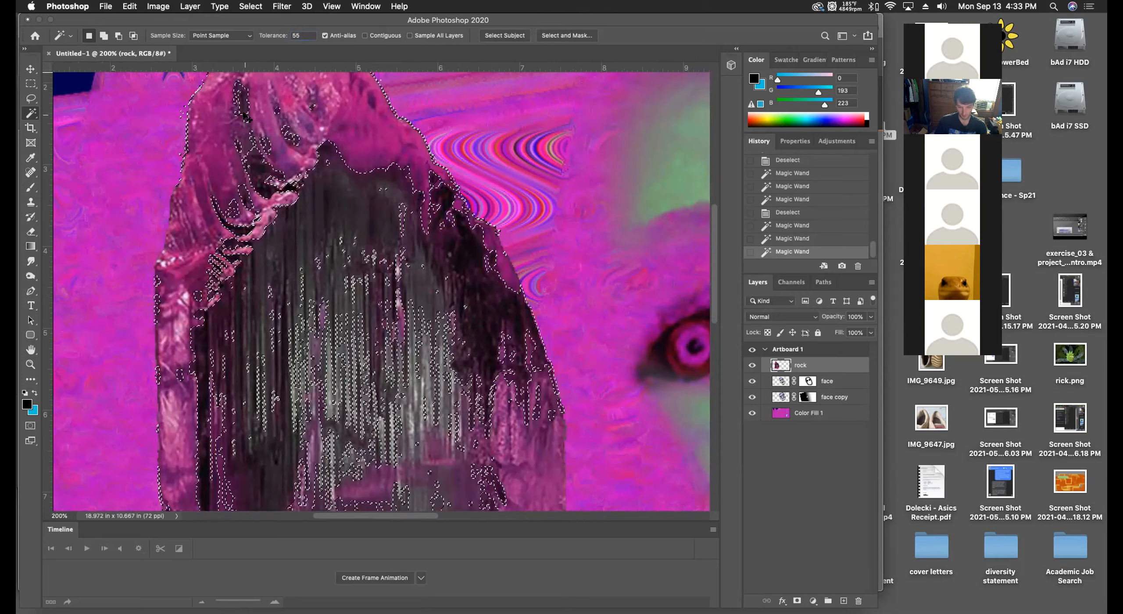
key("super+minus")
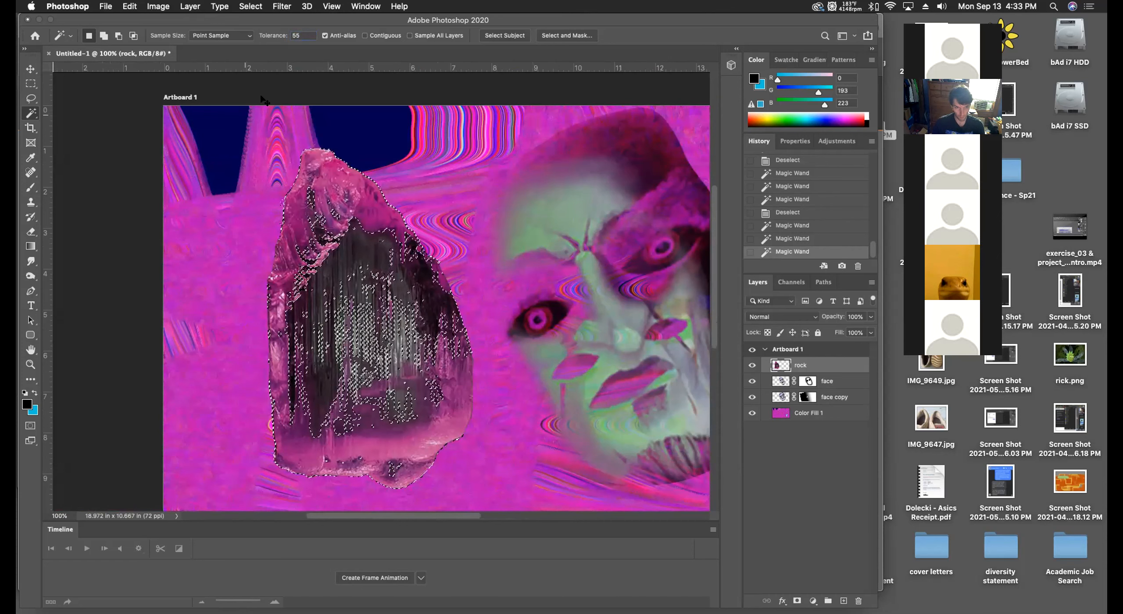
Set the Magic Wand tolerance to 47 and reselect the dark tones inside the rock.
left_click(280, 34)
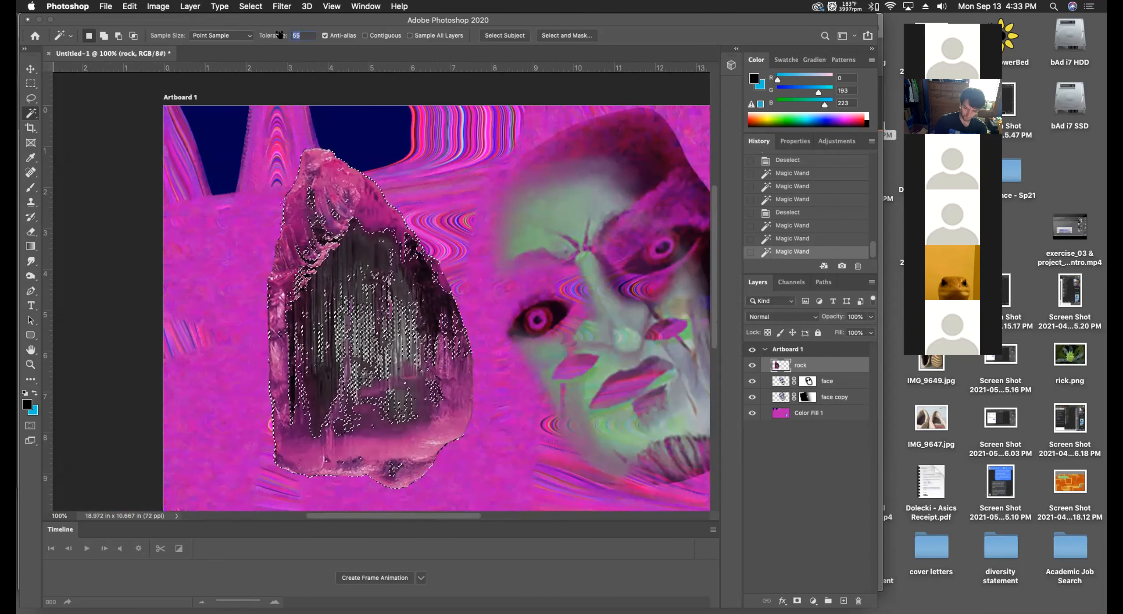
type("47")
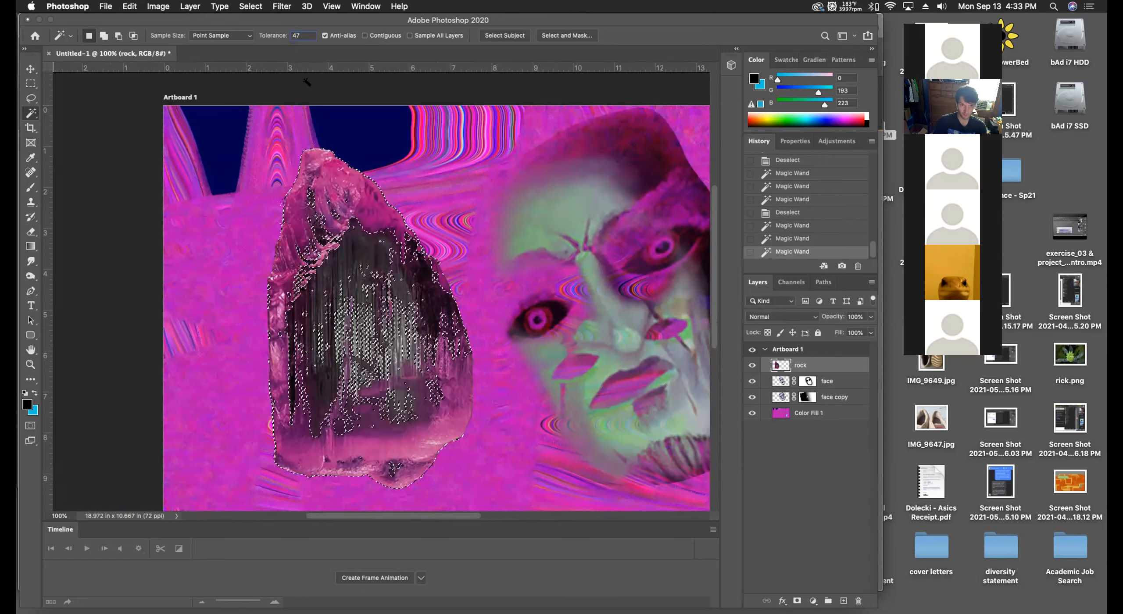
left_click(391, 133)
left_click(378, 261)
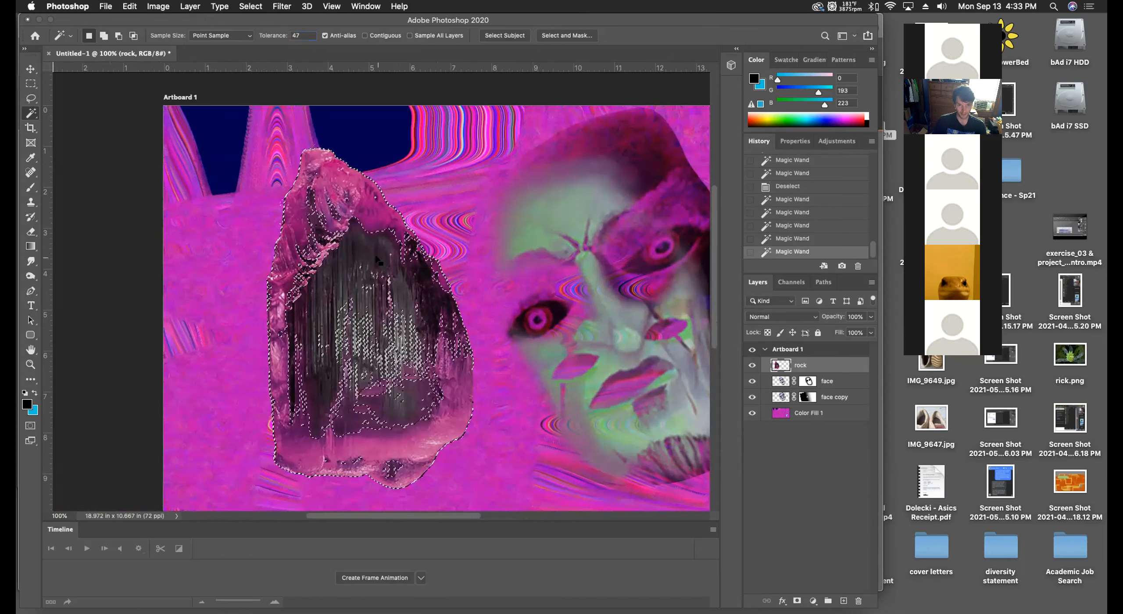
left_click(444, 257)
left_click(412, 272)
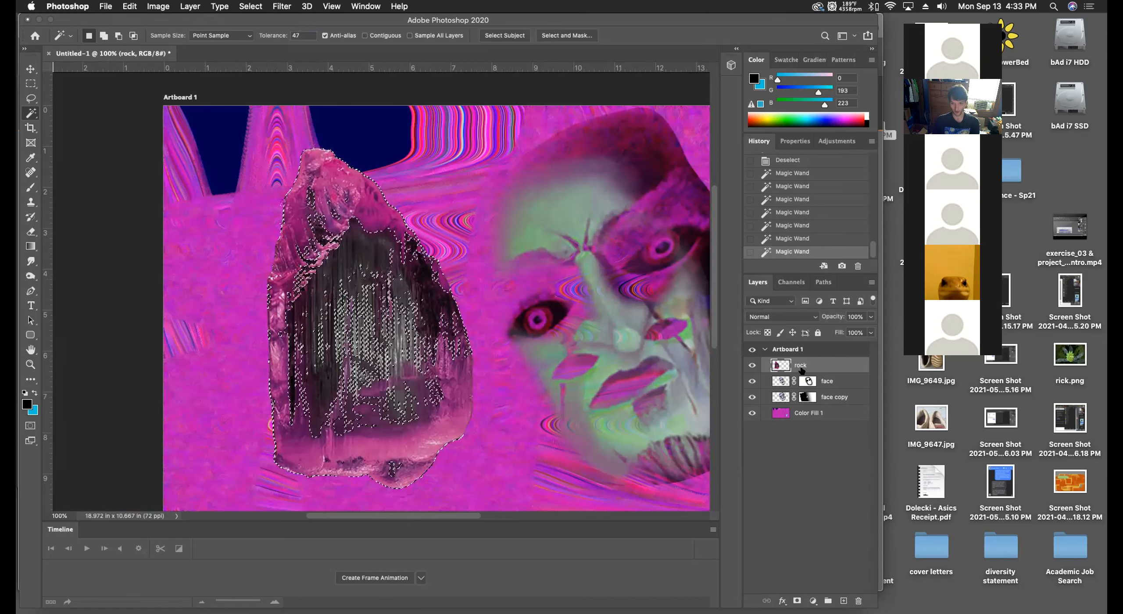
Try masking the rock layer with the current selection and undo the mask.
left_click(797, 599)
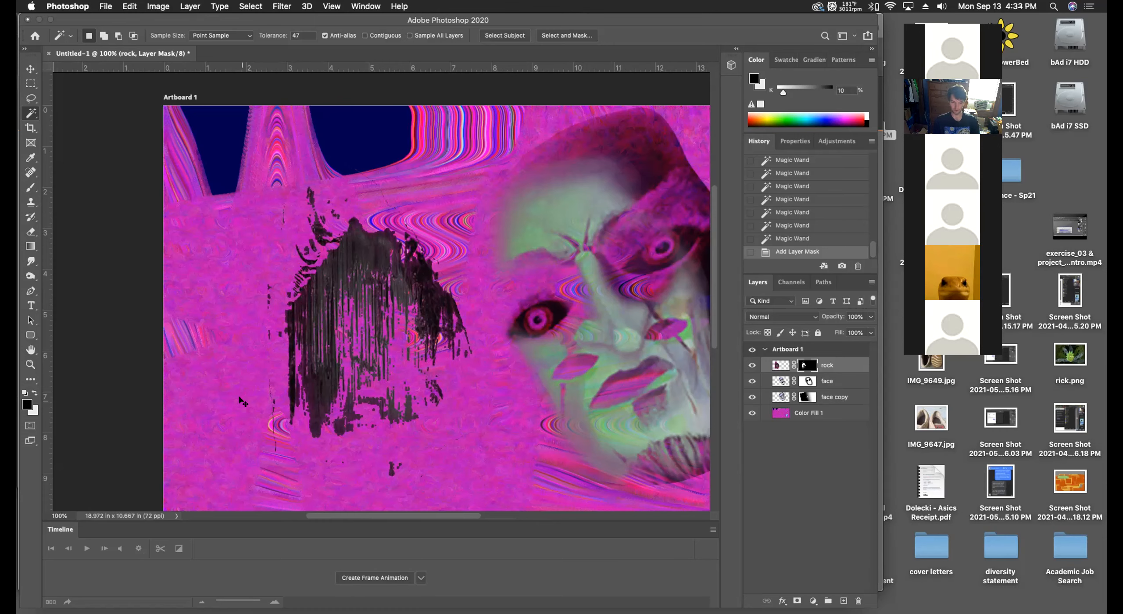
key("super+z")
Sample the rock's dark interior again with the Magic Wand and add a layer mask from that selection.
scroll(378, 346, "left", 3)
scroll(377, 346, "up", 1)
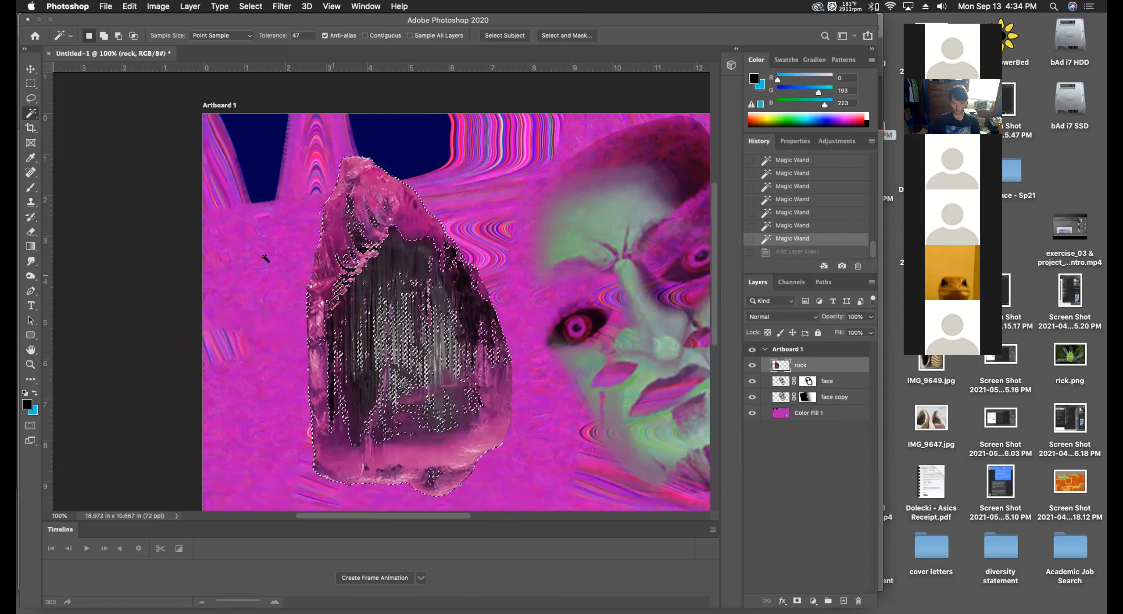
left_click(265, 258)
left_click(400, 259, "shift")
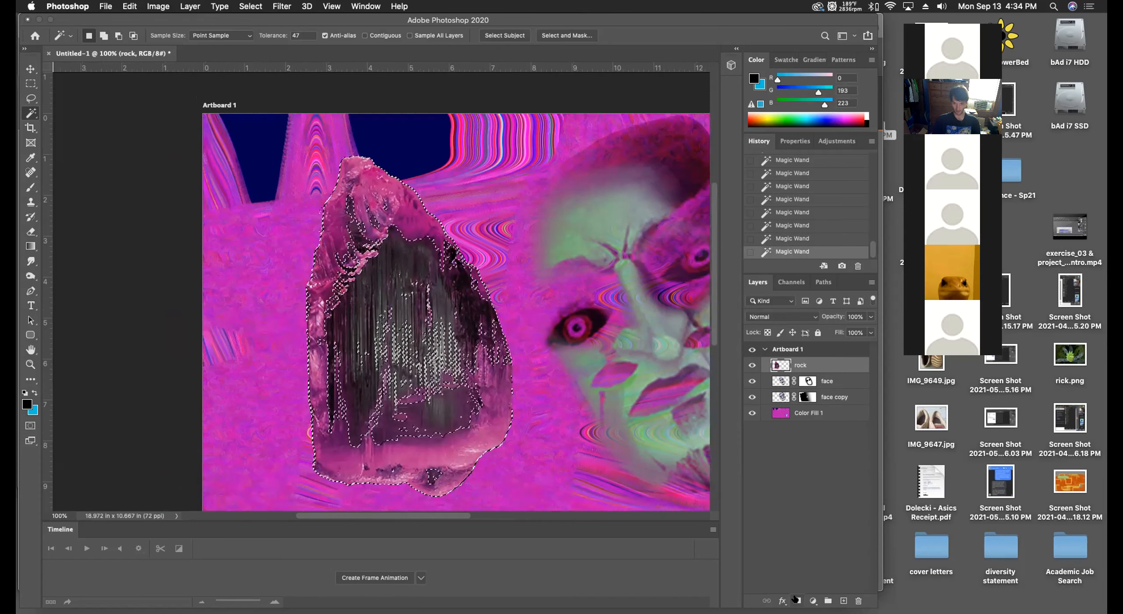
left_click(796, 600)
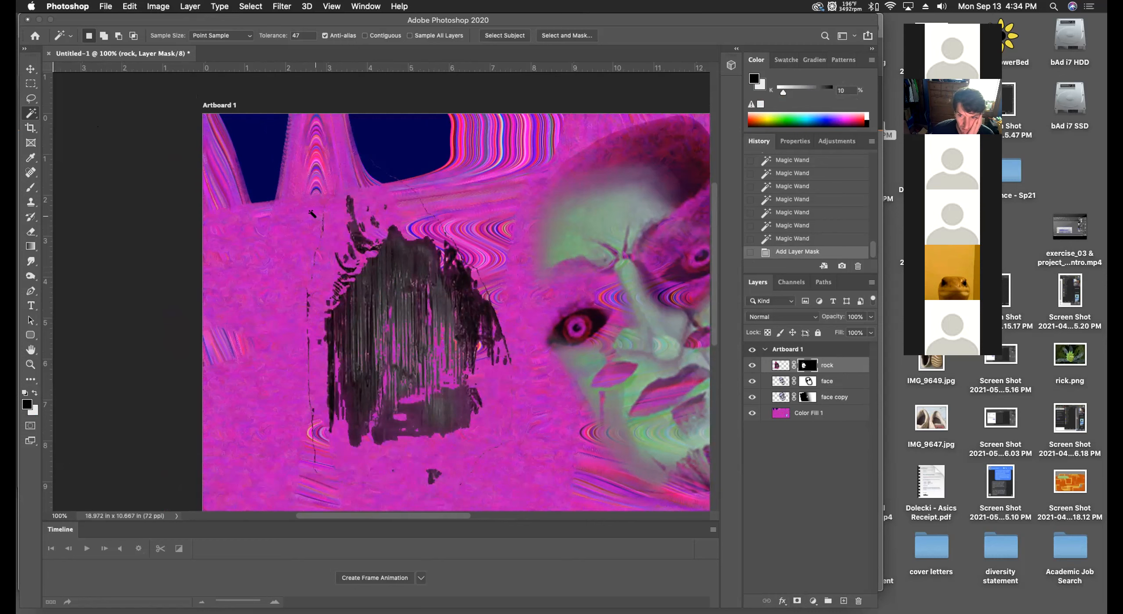
Shrink the brush to 50 px and paint black on the rock's mask to hide the stray fragment below it.
left_click(29, 188)
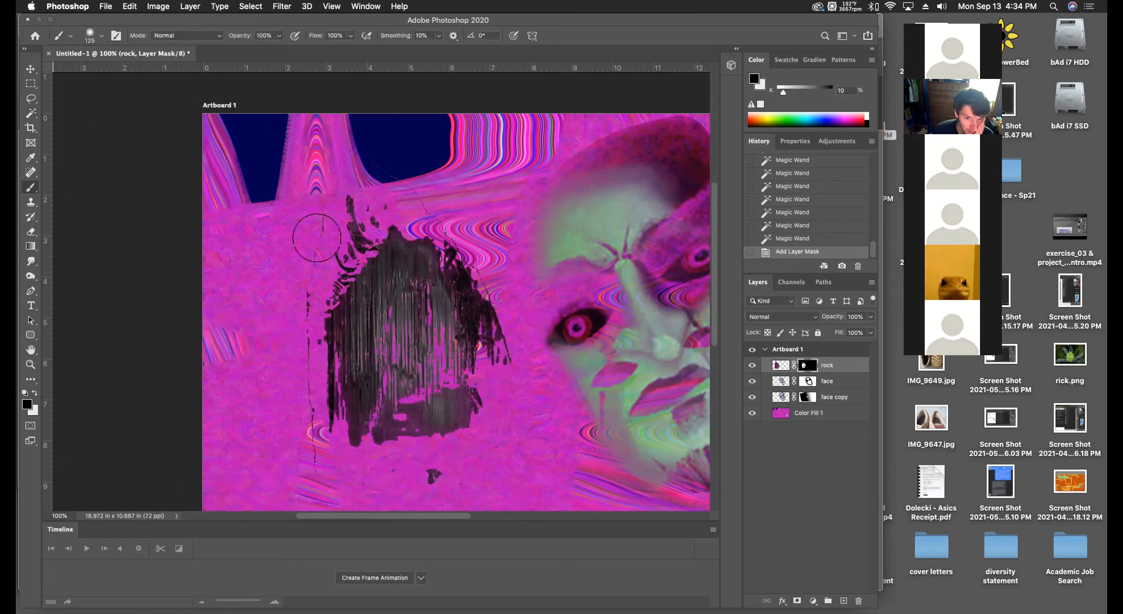
key("bracketleft")
key("bracketleft")
key("bracketleft")
key("bracketleft")
key("bracketleft")
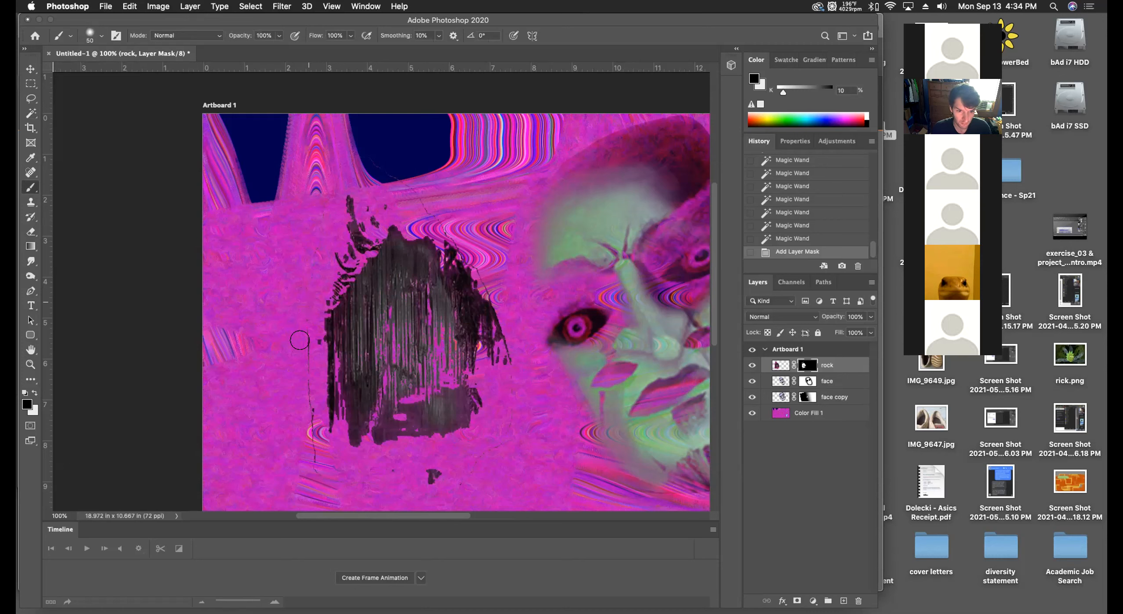
left_click_drag(418, 476, 461, 471)
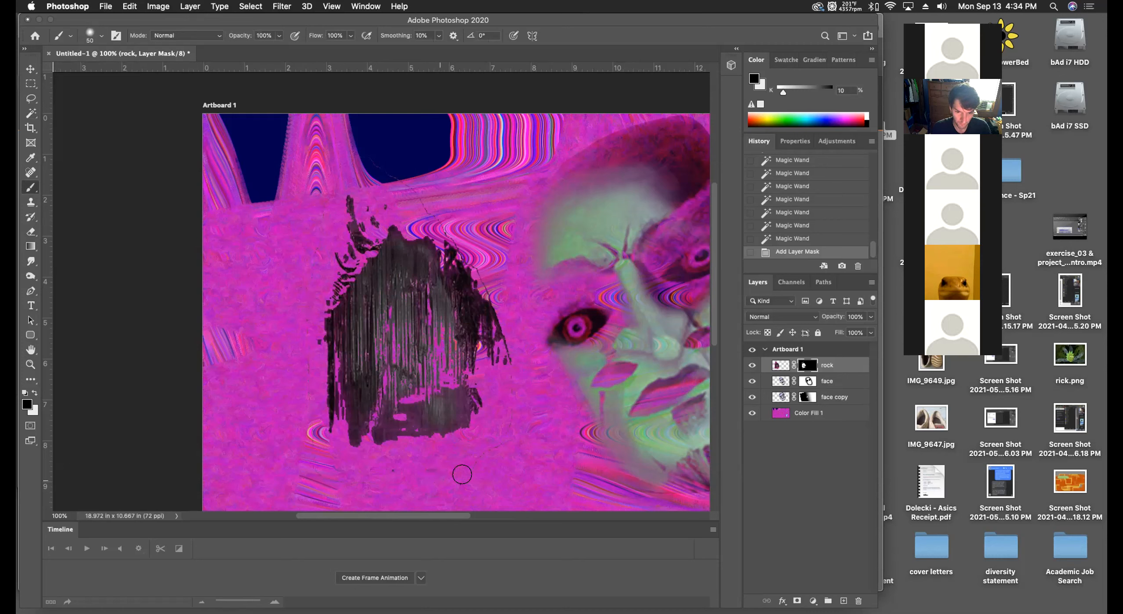
Paint out the leftover specks around the rock on its mask, and target the layer's image with the Move tool active.
scroll(517, 303, "down", 1)
left_click_drag(463, 239, 456, 227)
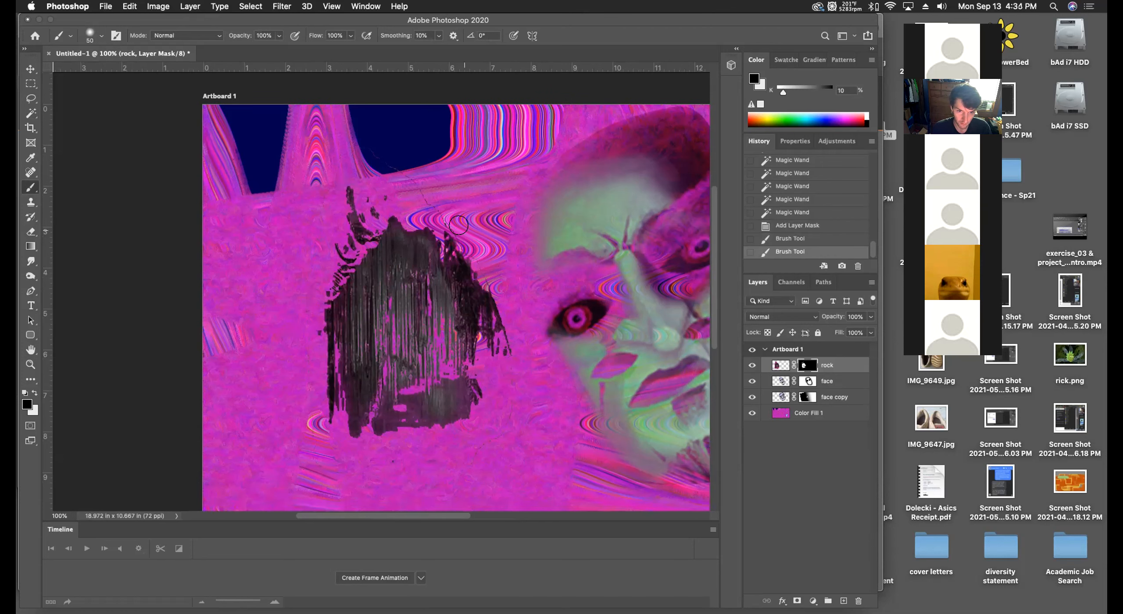
left_click_drag(354, 146, 295, 203)
left_click_drag(512, 328, 505, 304)
left_click_drag(339, 449, 465, 461)
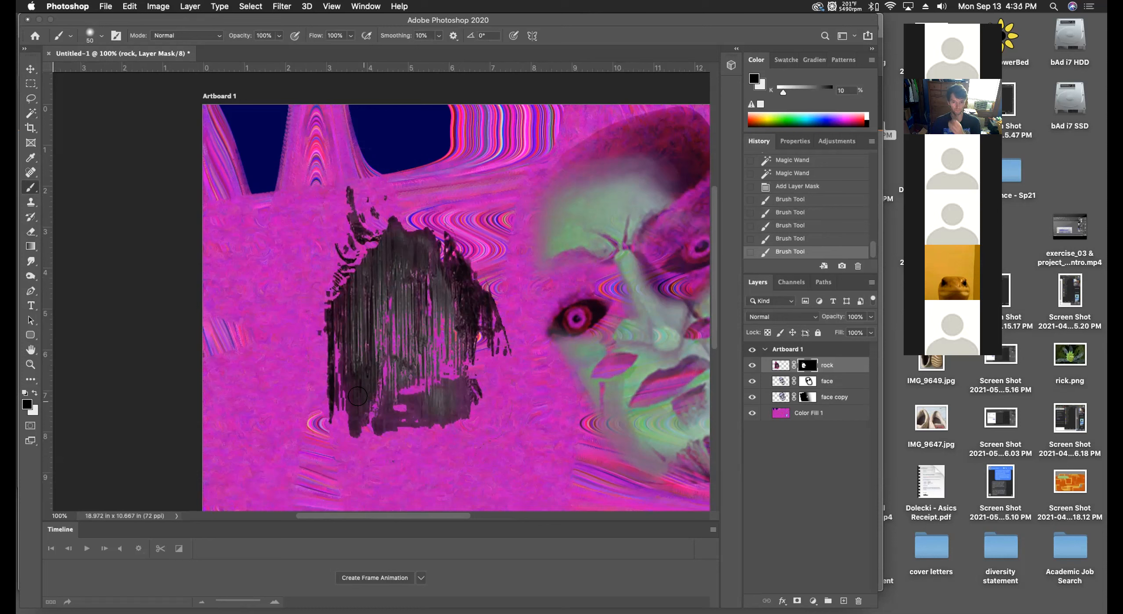
key("v")
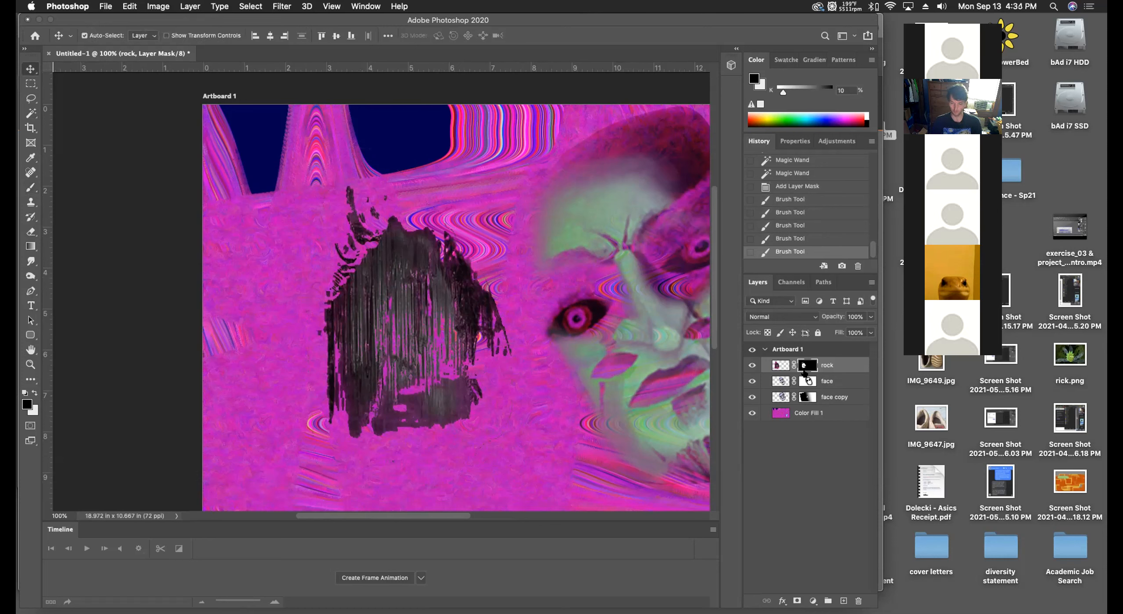
left_click(780, 365)
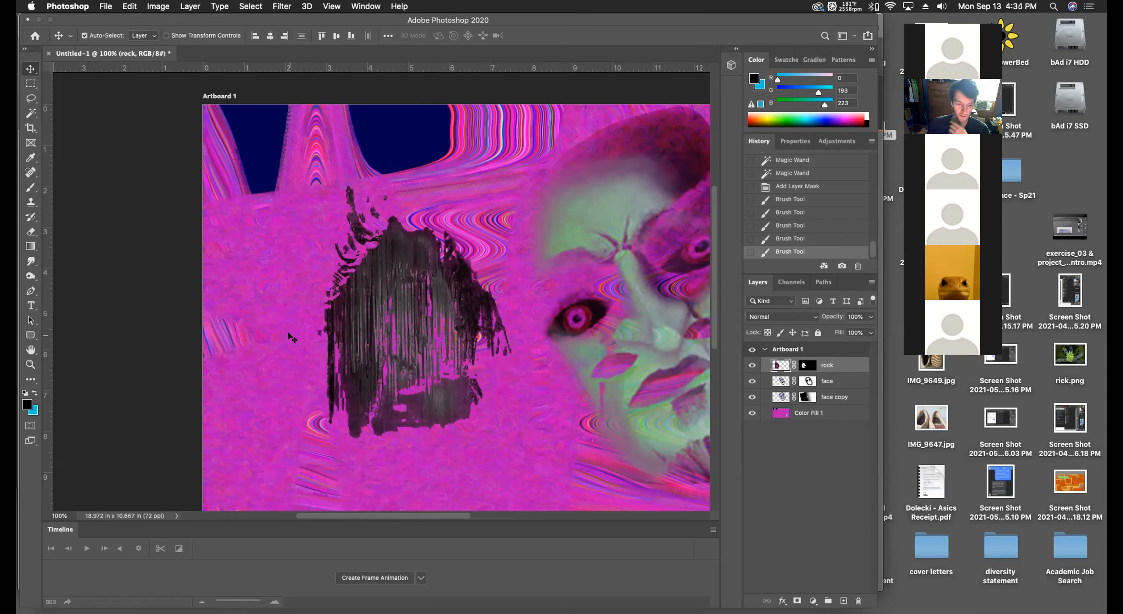
Quit the Calendar app and close the open Finder window.
key("ctrl+Up")
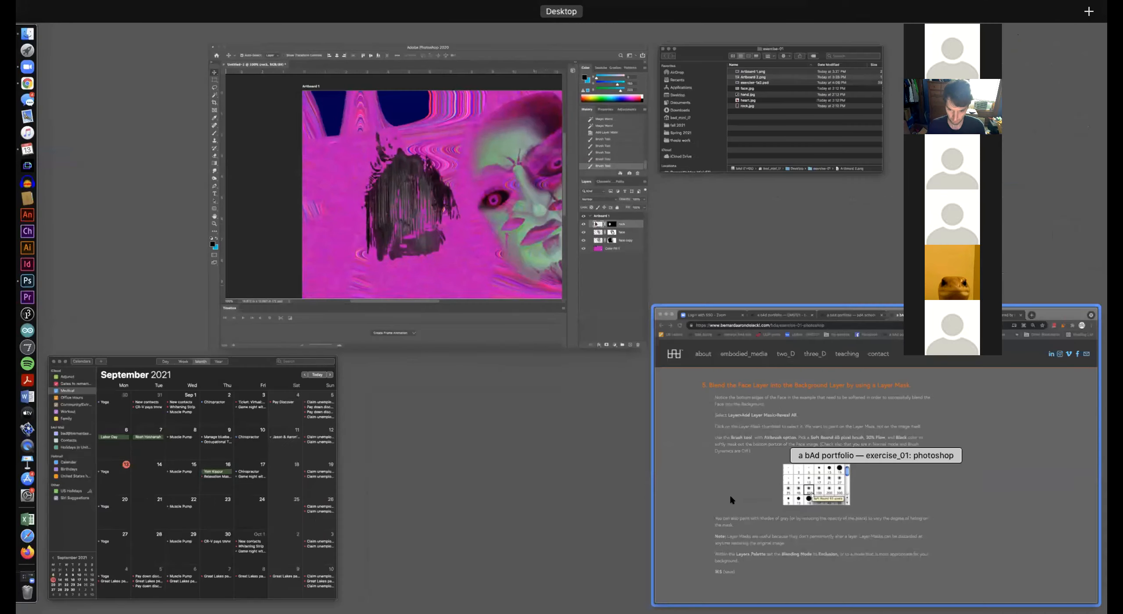
left_click(202, 477)
key("super+q")
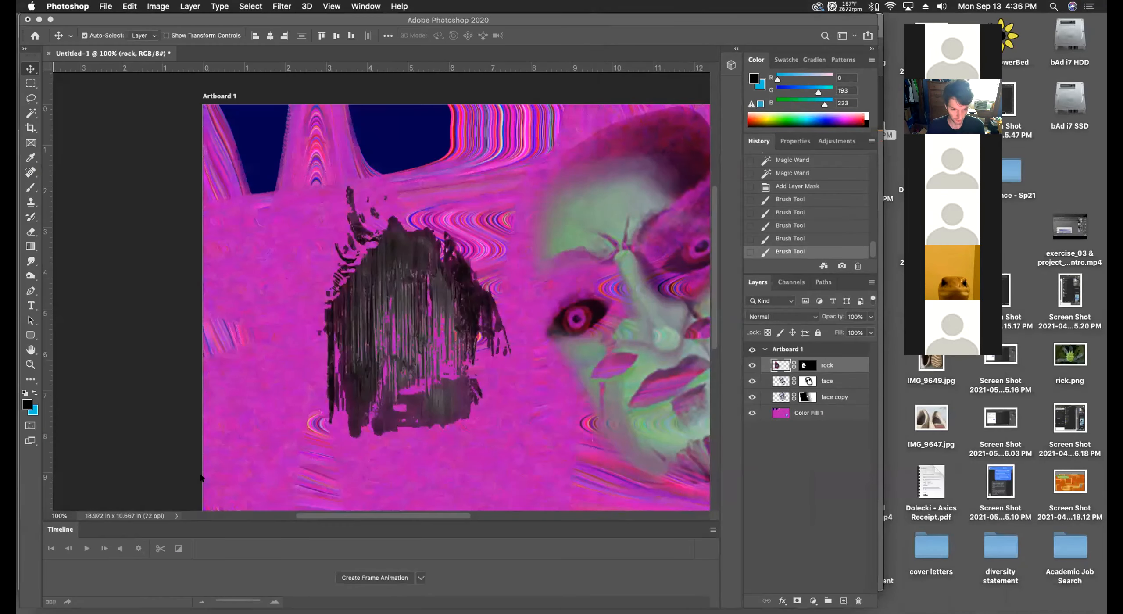
key("ctrl+Up")
left_click(738, 182)
key("super+w")
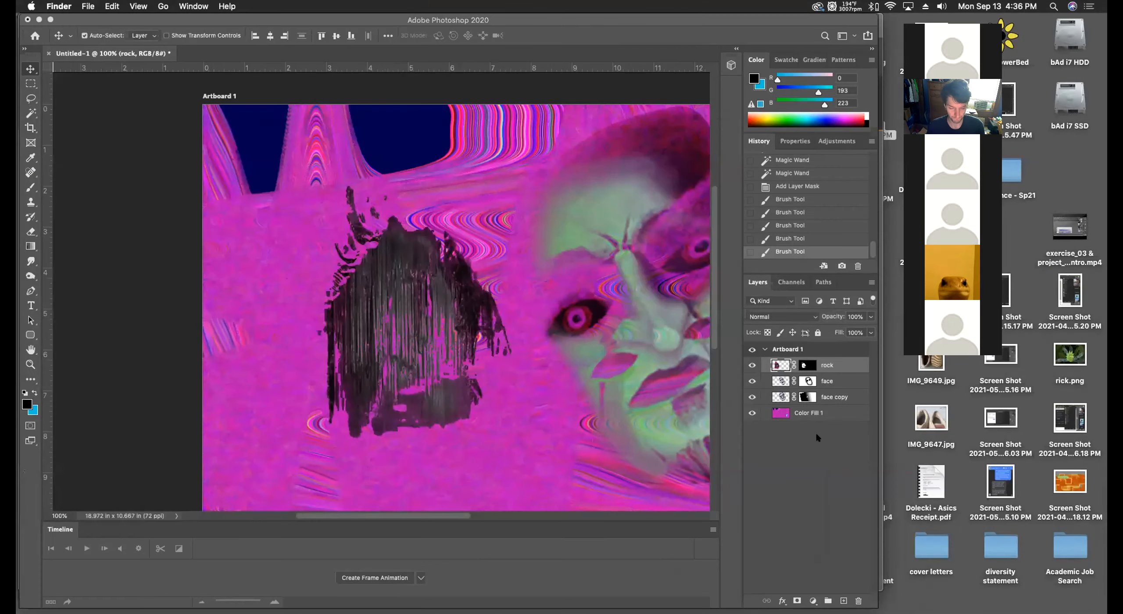
Switch to the exercise_01 Photoshop page in Chrome and read the instructions from step 5 through the clipping mask section.
key("ctrl+Up")
left_click(846, 458)
scroll(353, 379, "down", 2)
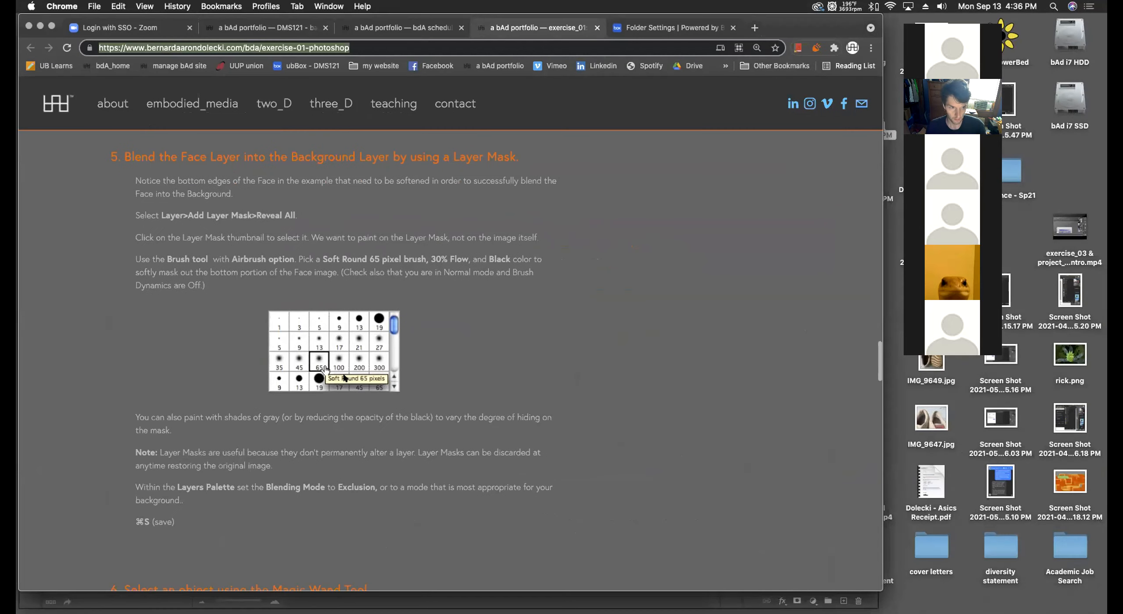
scroll(343, 374, "down", 10)
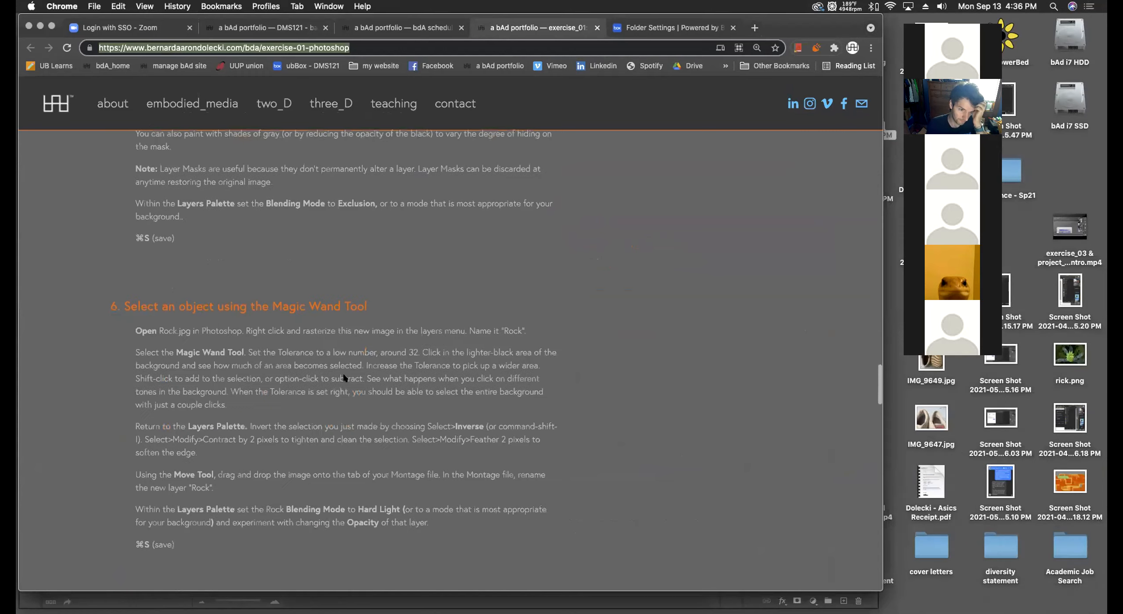
scroll(343, 374, "down", 8)
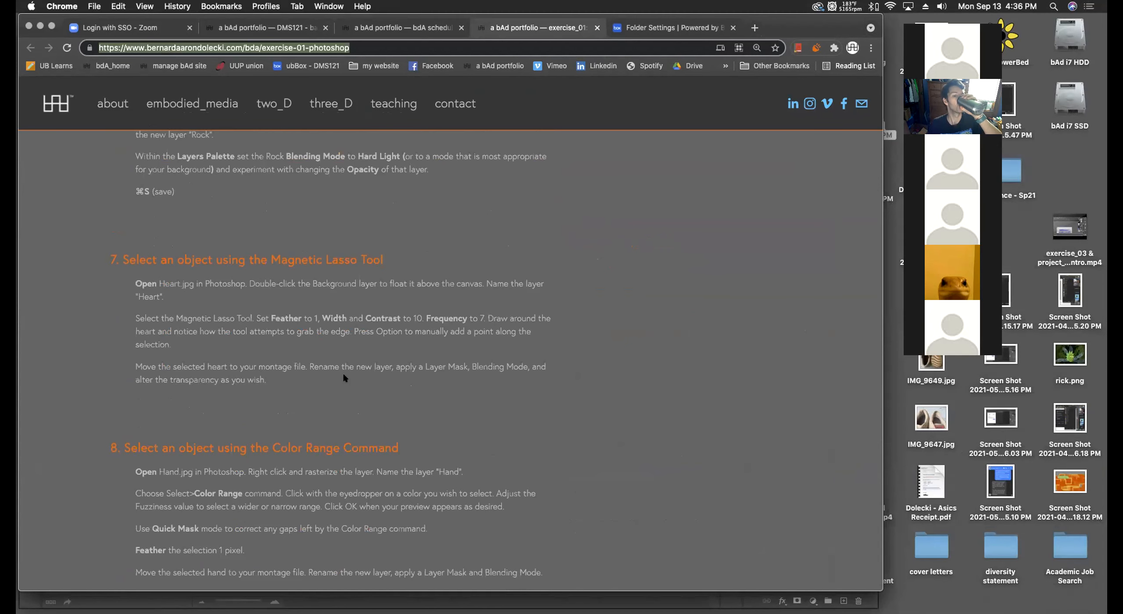
scroll(343, 373, "down", 4)
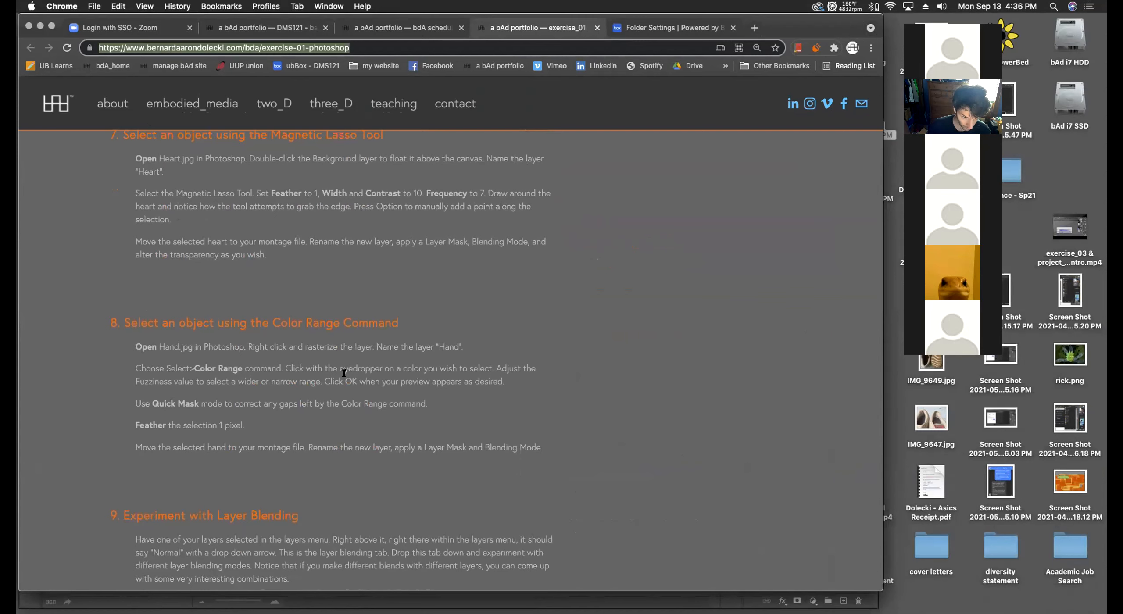
scroll(344, 373, "down", 8)
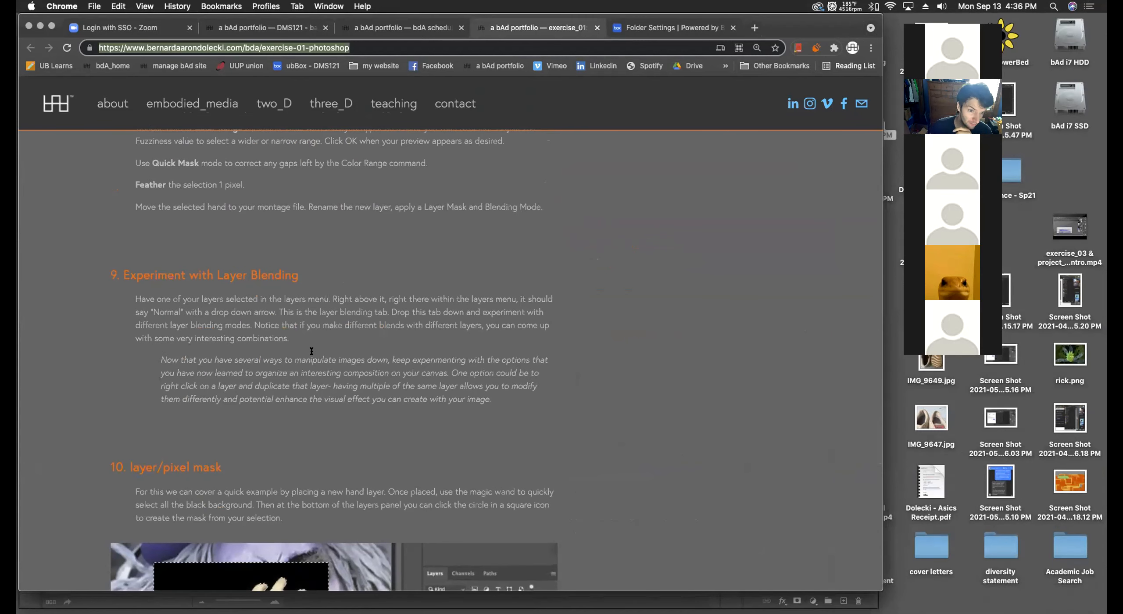
scroll(312, 351, "down", 3)
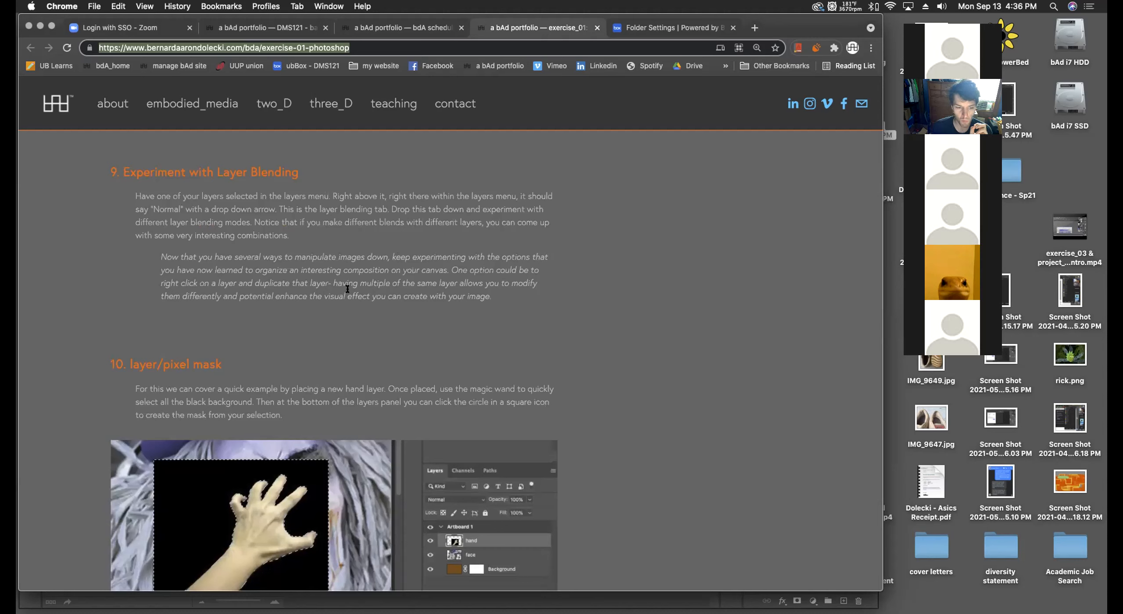
scroll(419, 432, "down", 10)
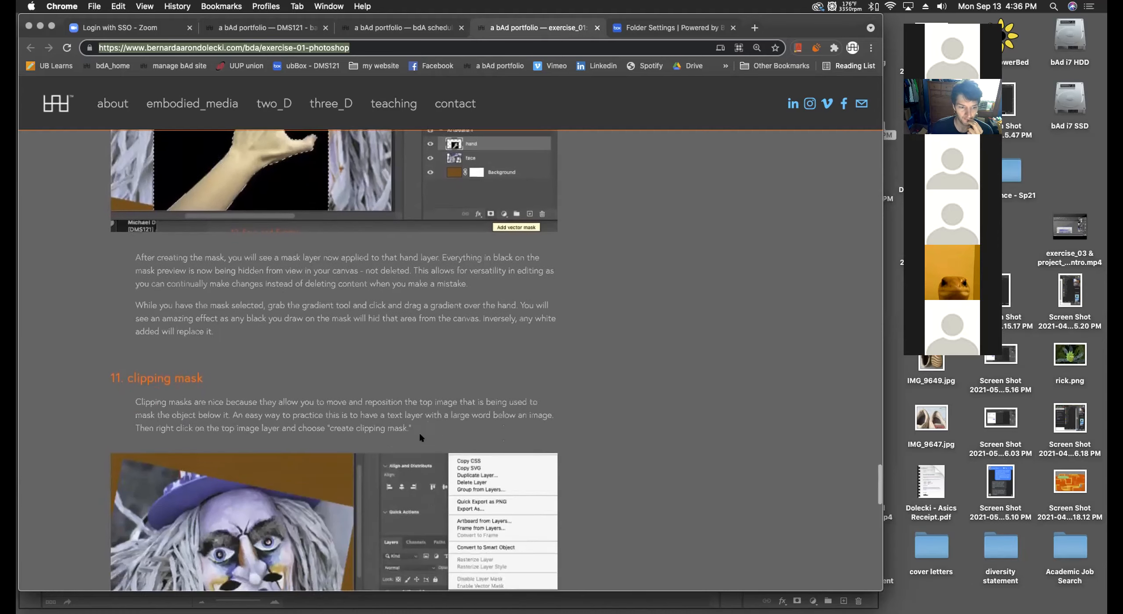
Go back to step 5 on blending the face with a layer mask and review the sections through layer/pixel mask.
scroll(419, 433, "up", 8)
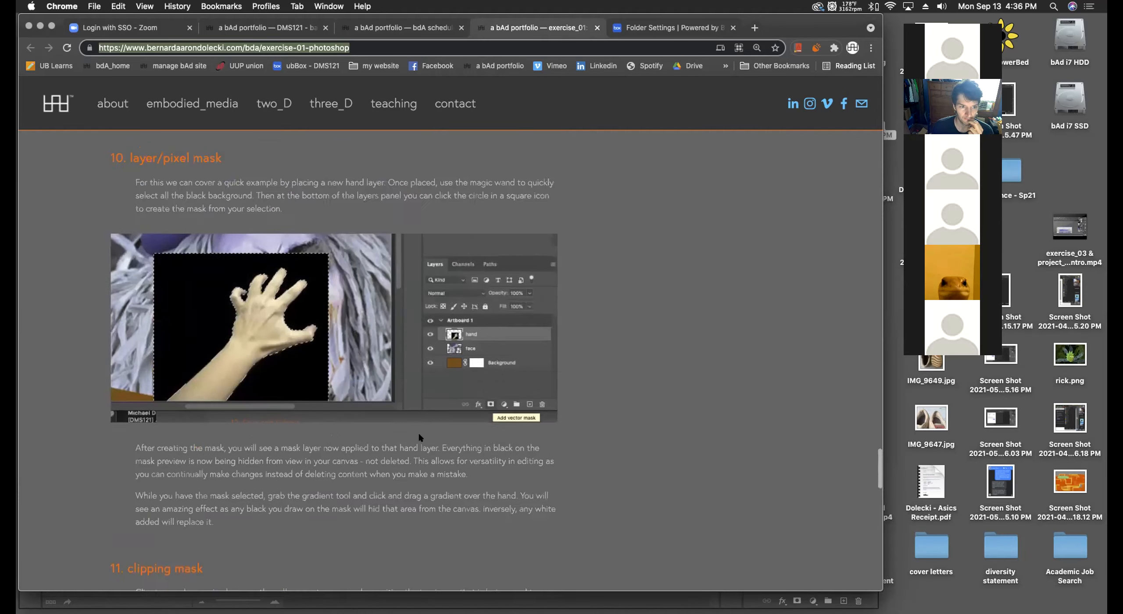
scroll(418, 433, "up", 20)
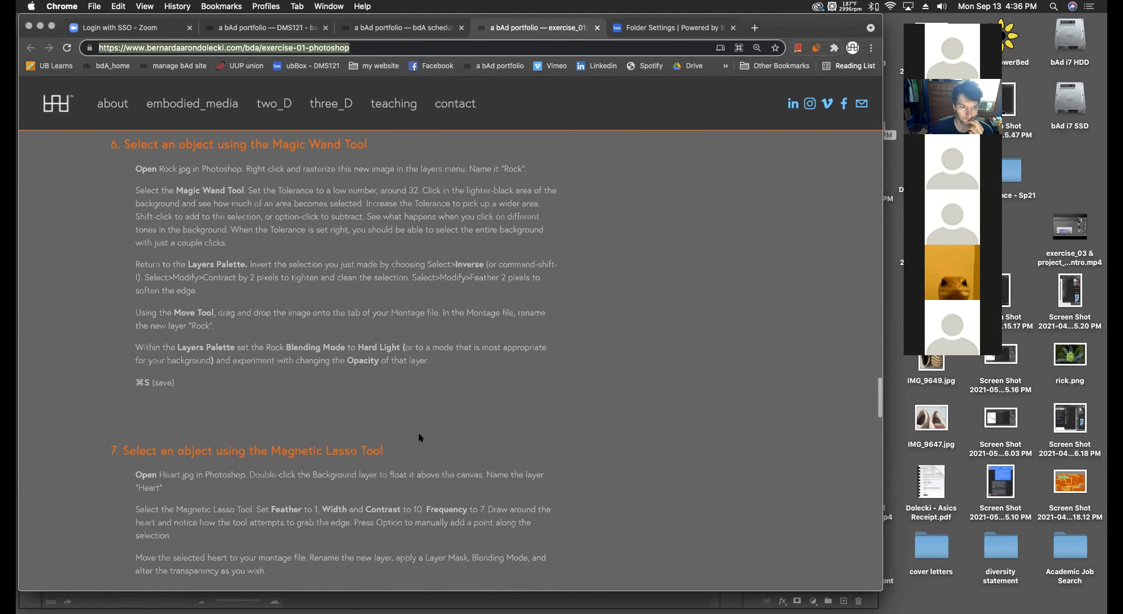
scroll(419, 434, "up", 5)
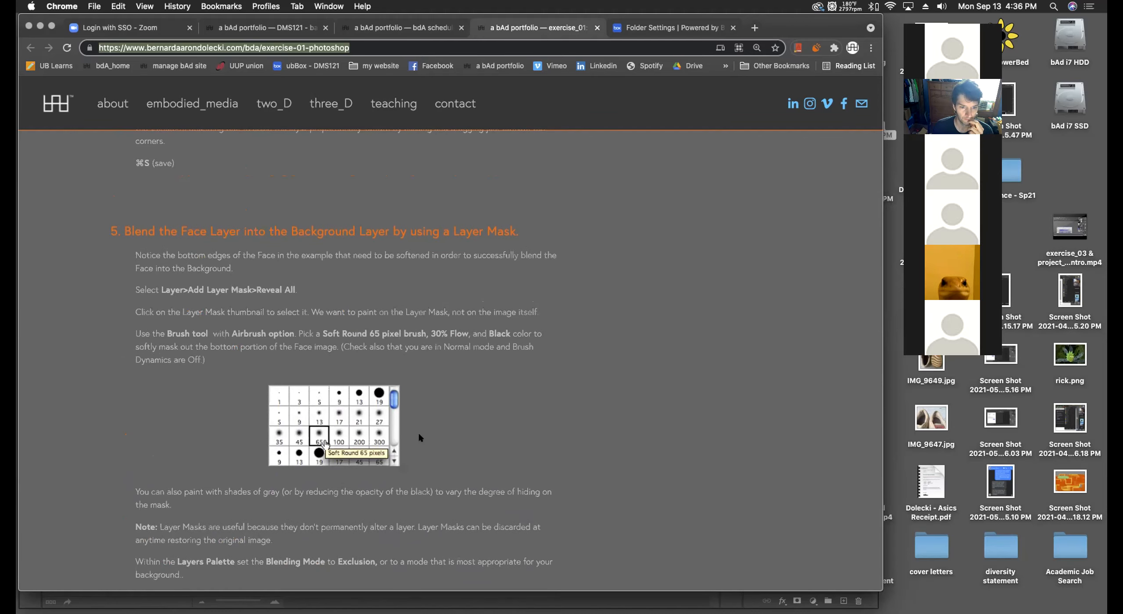
left_click_drag(135, 224, 406, 233)
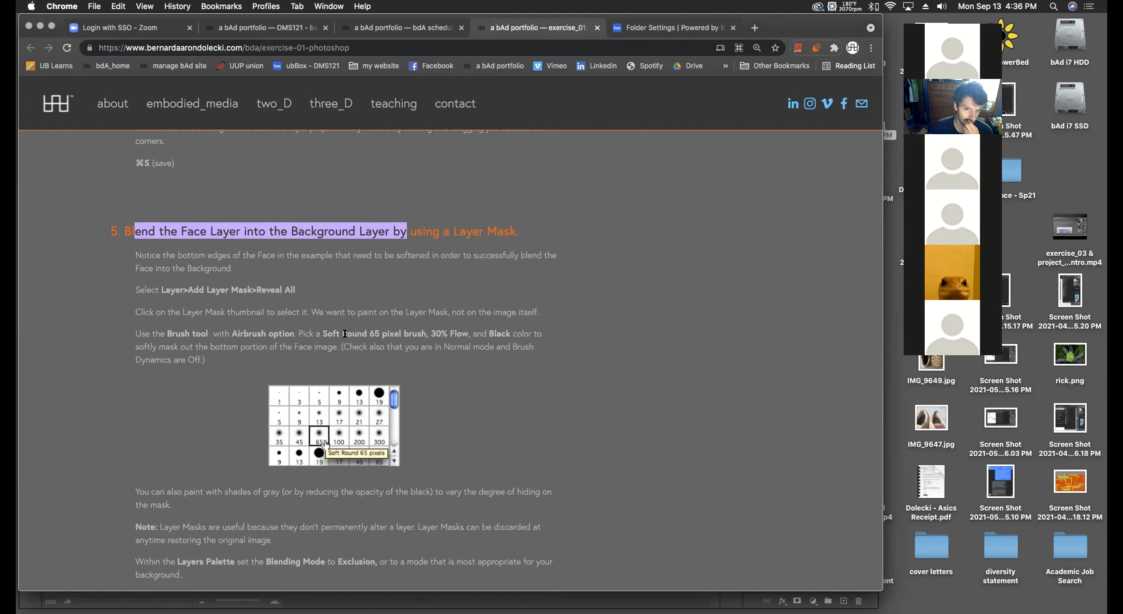
scroll(345, 334, "down", 2)
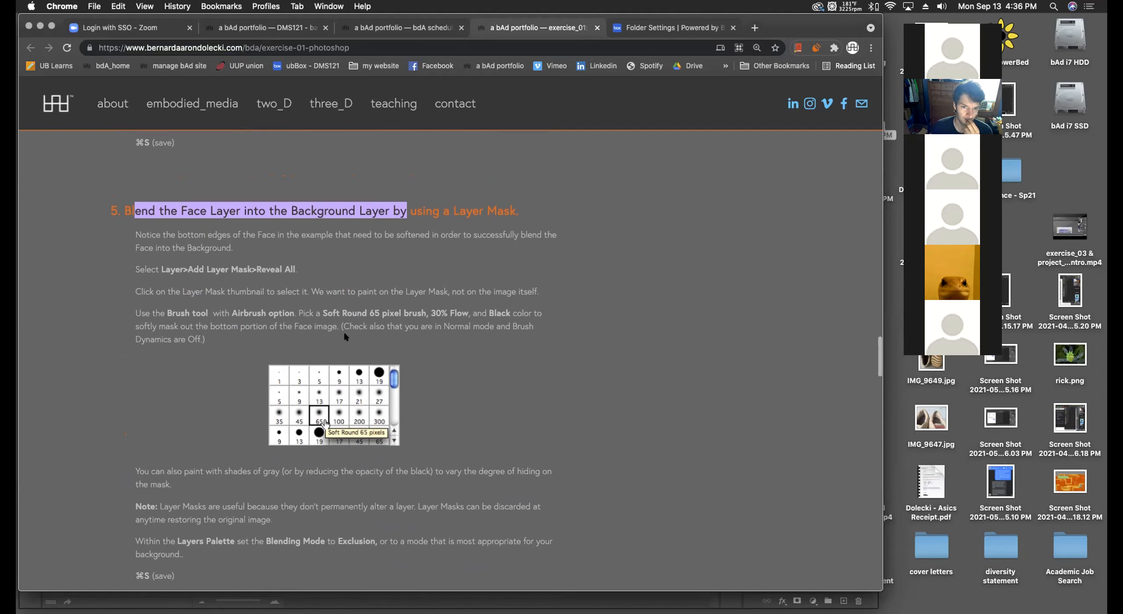
scroll(345, 336, "down", 10)
scroll(345, 336, "up", 10)
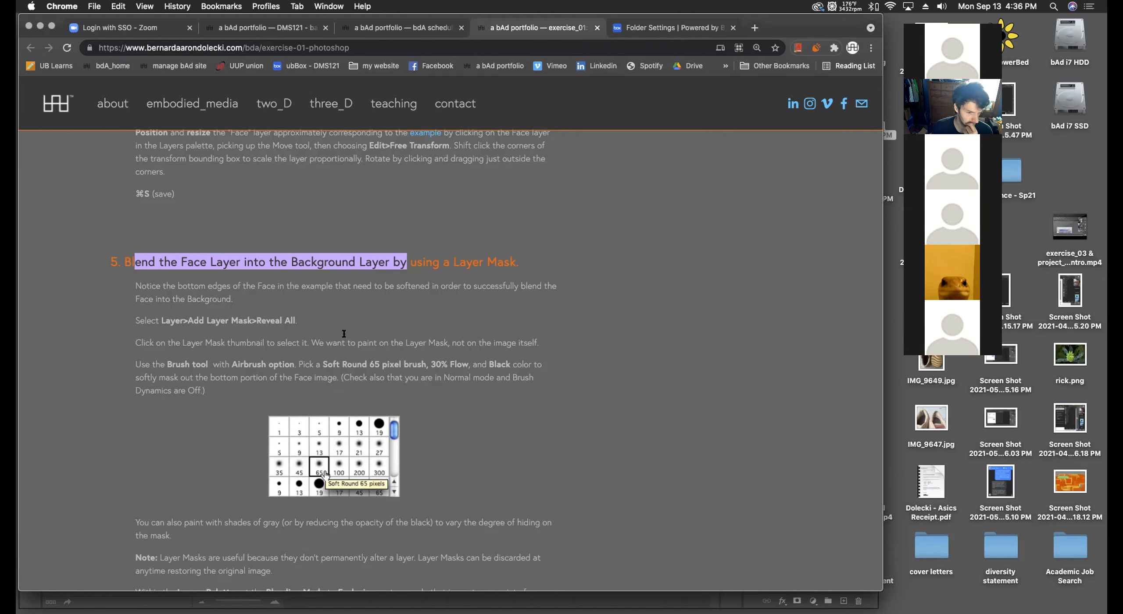
scroll(344, 333, "down", 15)
scroll(344, 334, "down", 4)
scroll(344, 334, "down", 1)
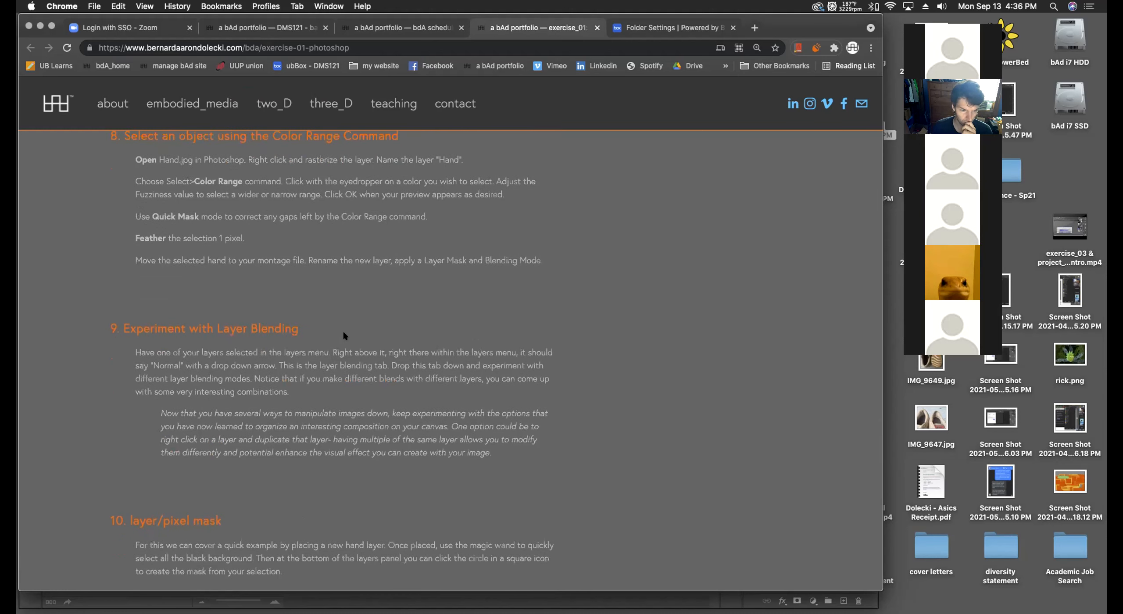
Review the exercise instructions on layer blending and on the layer/pixel mask, going back briefly over the earlier selection sections.
scroll(343, 336, "down", 4)
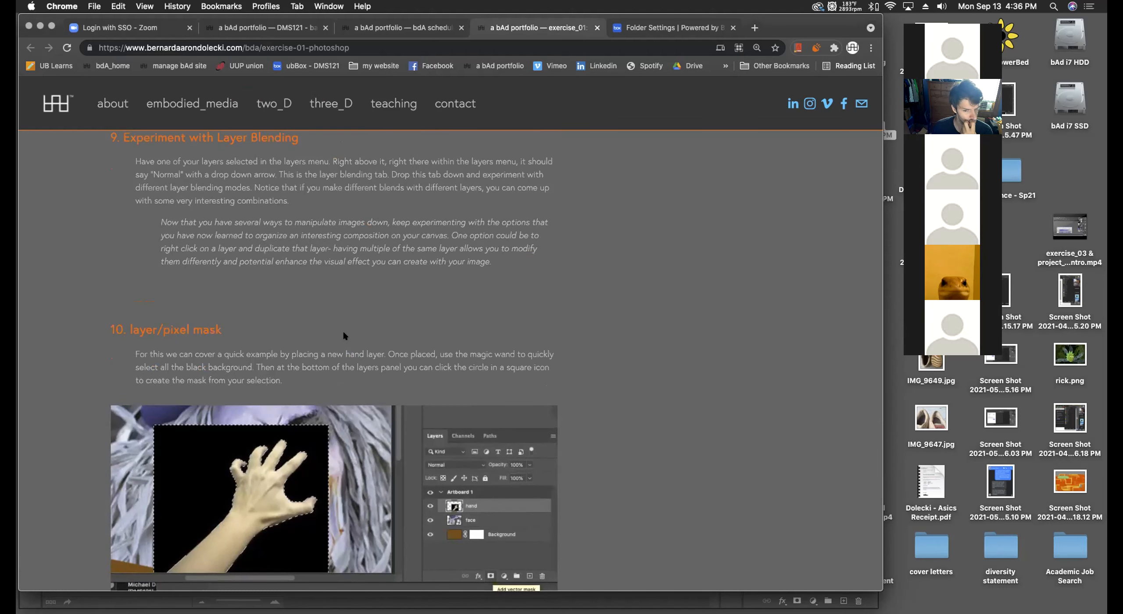
scroll(343, 334, "down", 2)
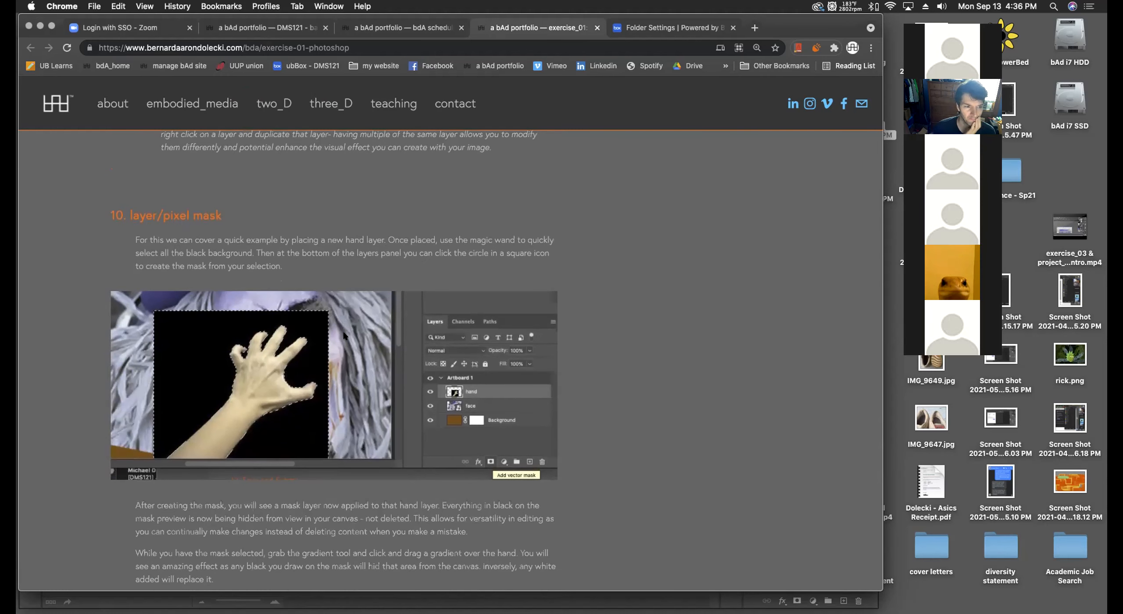
scroll(344, 336, "up", 20)
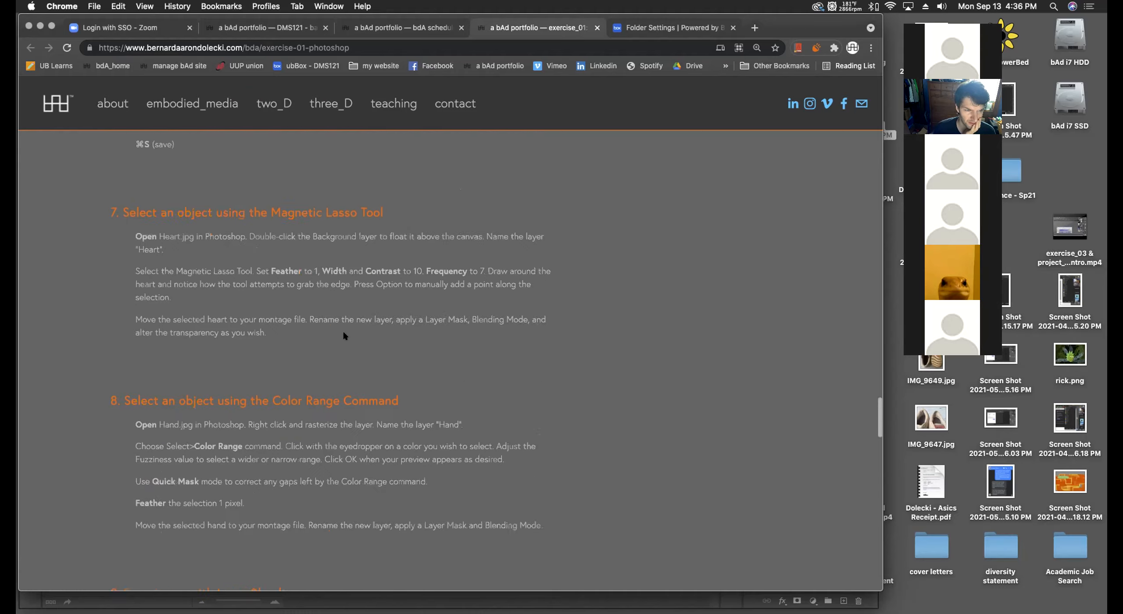
scroll(344, 336, "down", 20)
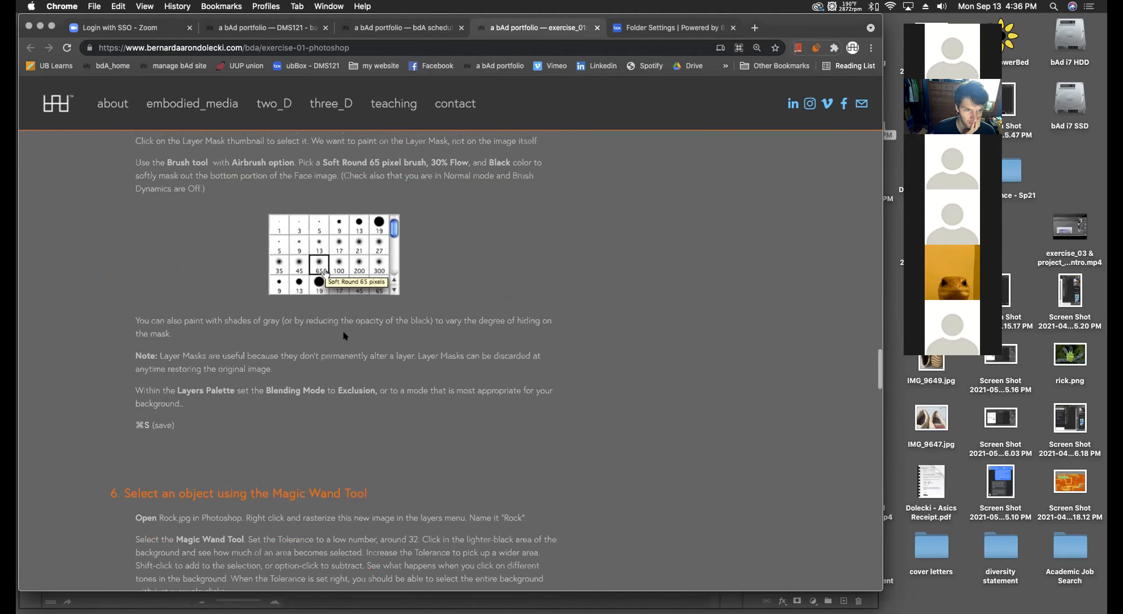
scroll(344, 334, "down", 5)
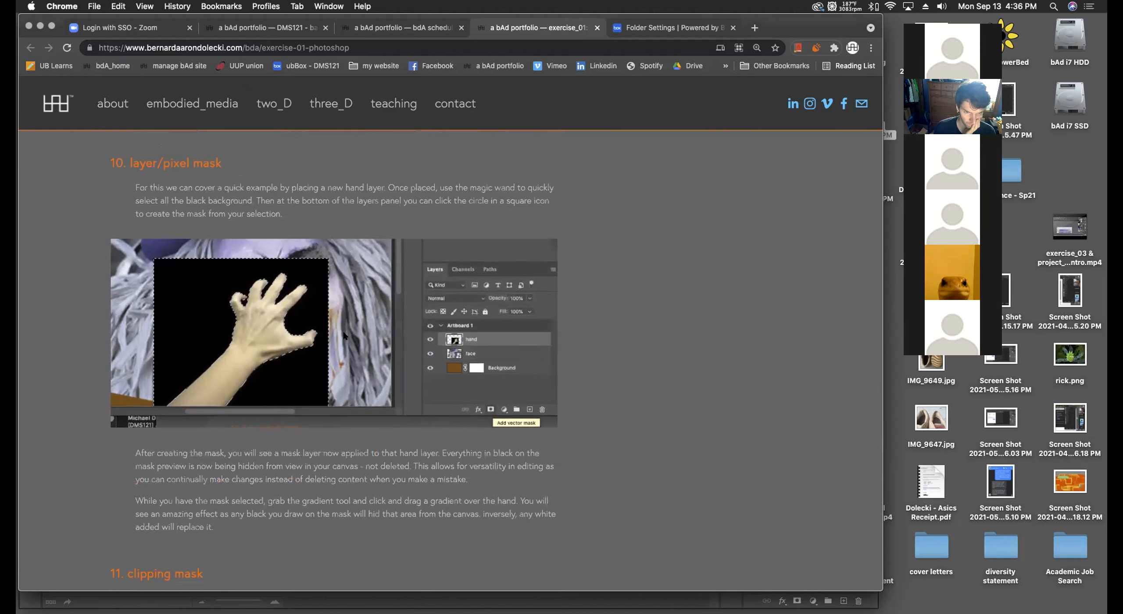
scroll(343, 336, "down", 1)
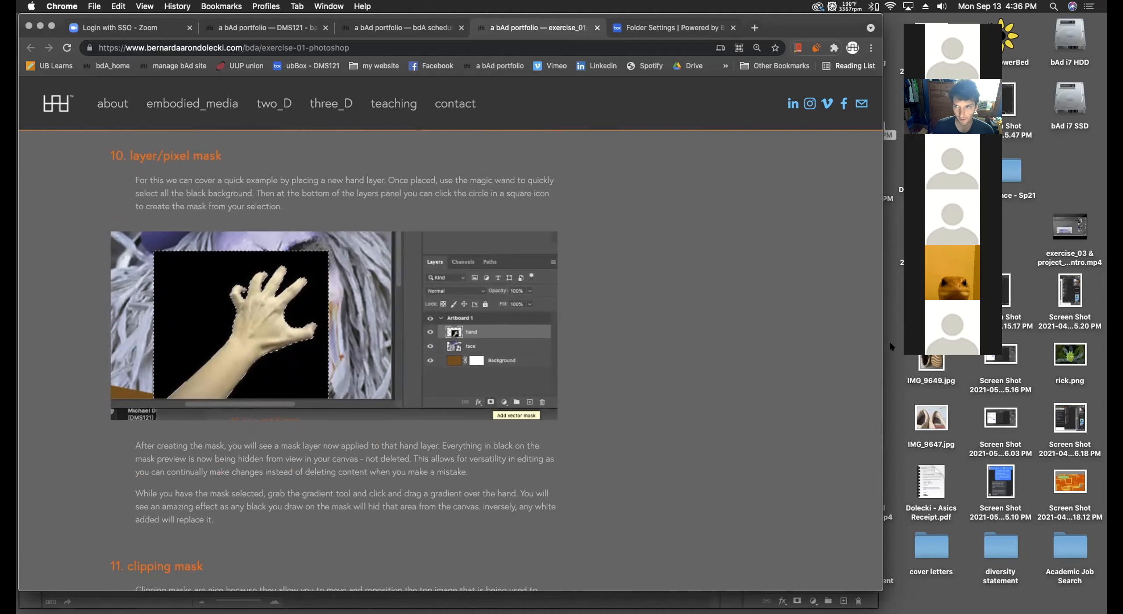
Read the clipping mask section, examining the Create Clipping Mask example and the word-shaped face image with its layer stack.
scroll(703, 325, "down", 4)
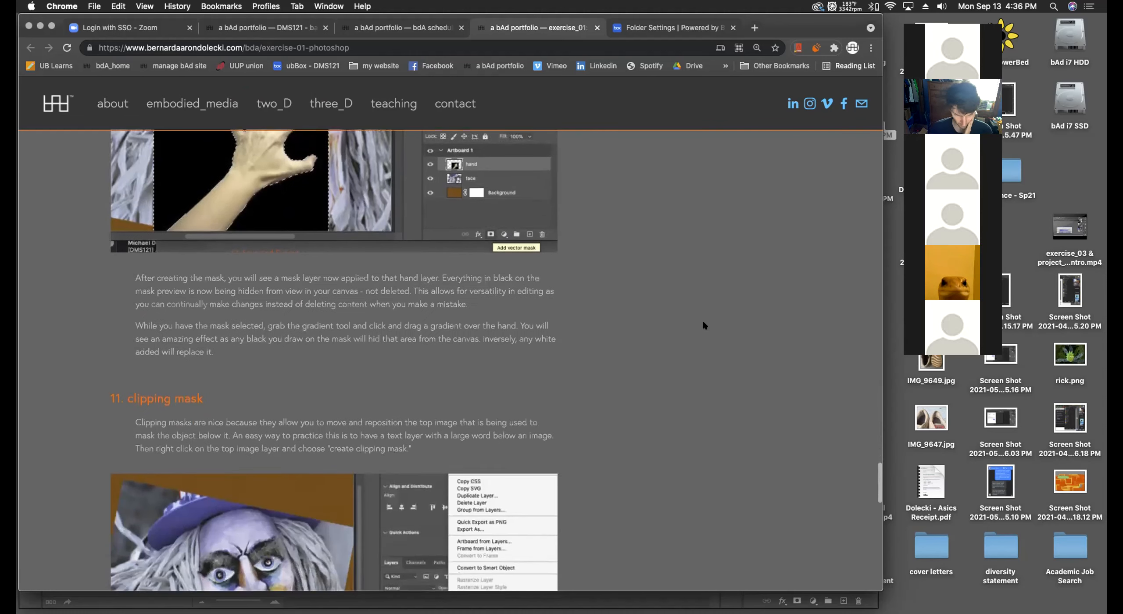
scroll(703, 324, "up", 2)
scroll(702, 325, "down", 1)
scroll(695, 328, "down", 3)
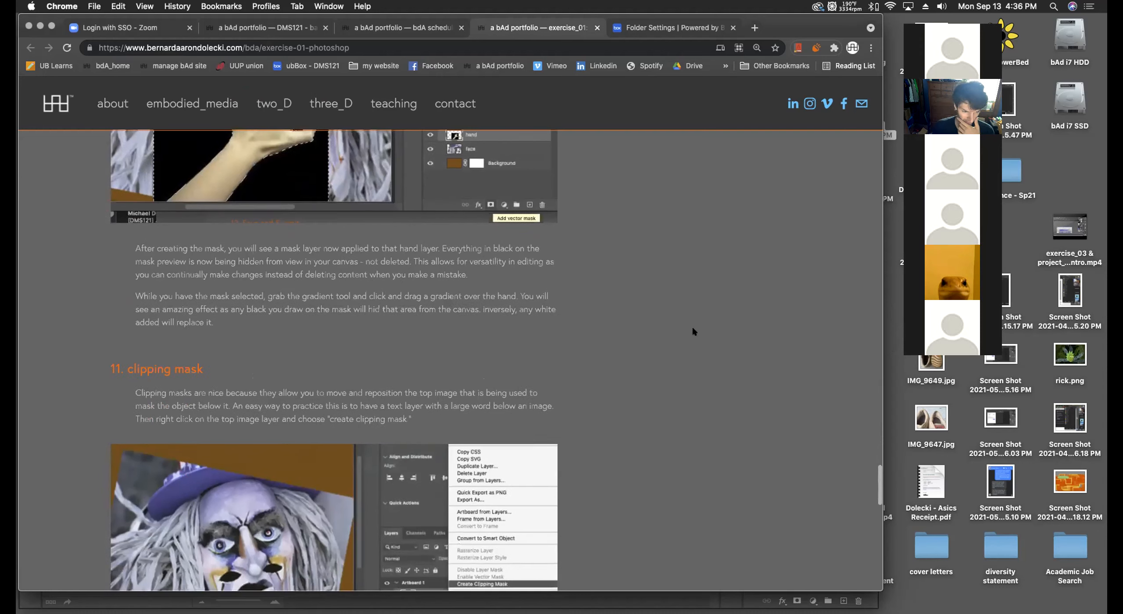
scroll(693, 332, "down", 3)
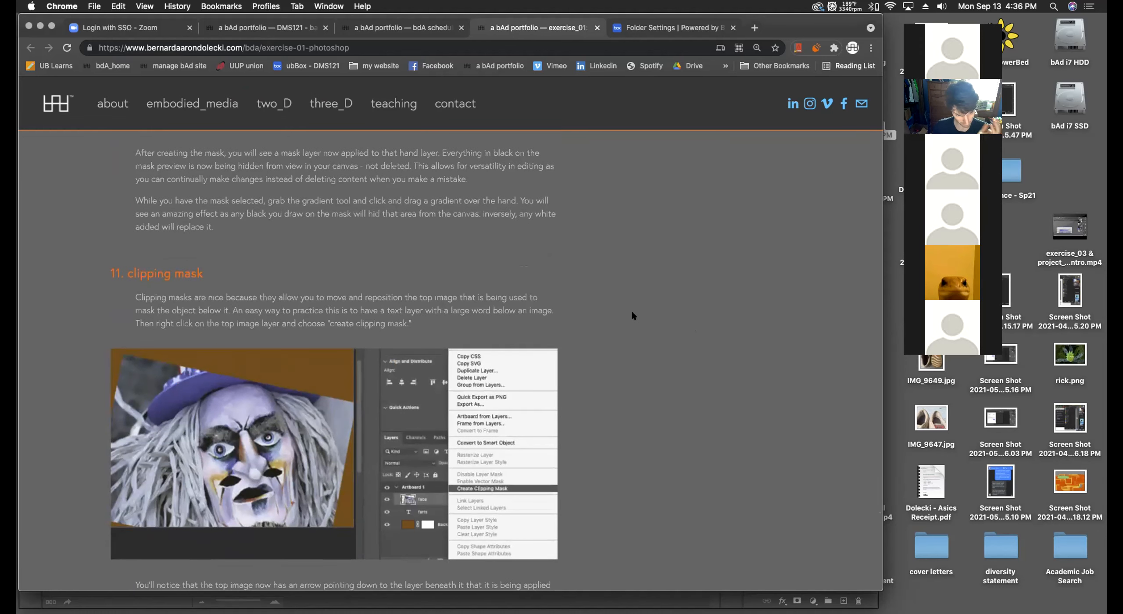
scroll(633, 315, "down", 5)
scroll(633, 315, "down", 3)
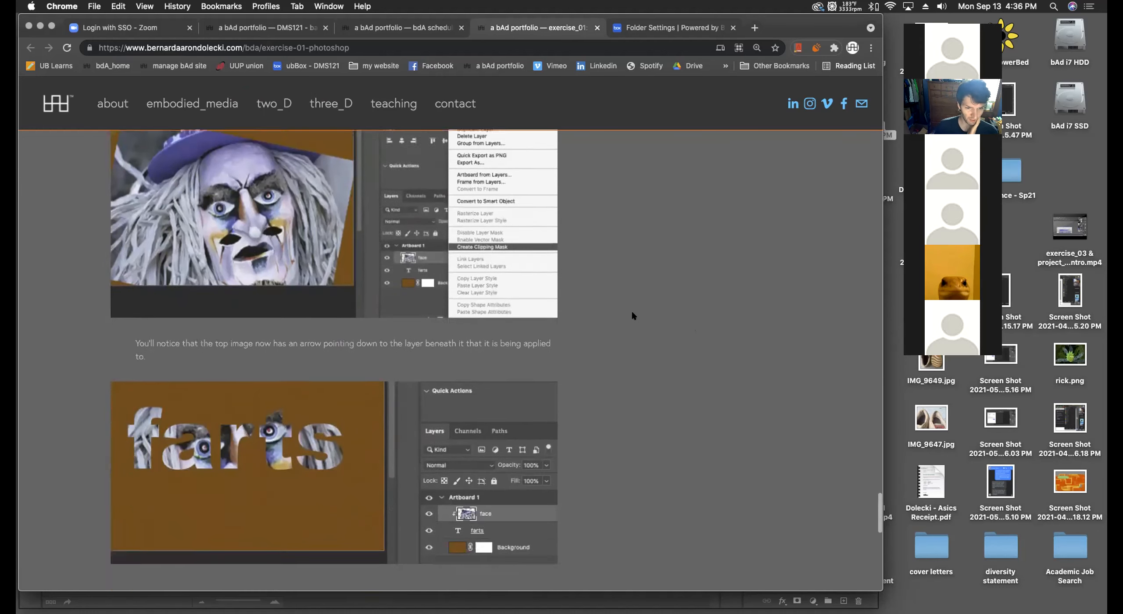
scroll(632, 315, "down", 10)
scroll(632, 315, "up", 4)
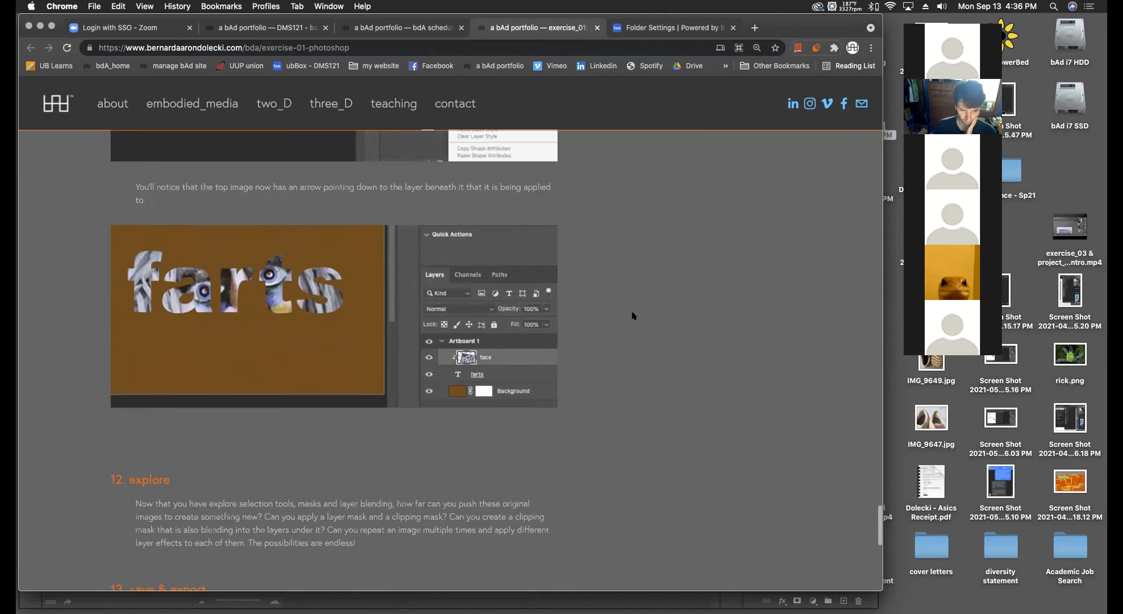
scroll(633, 315, "up", 5)
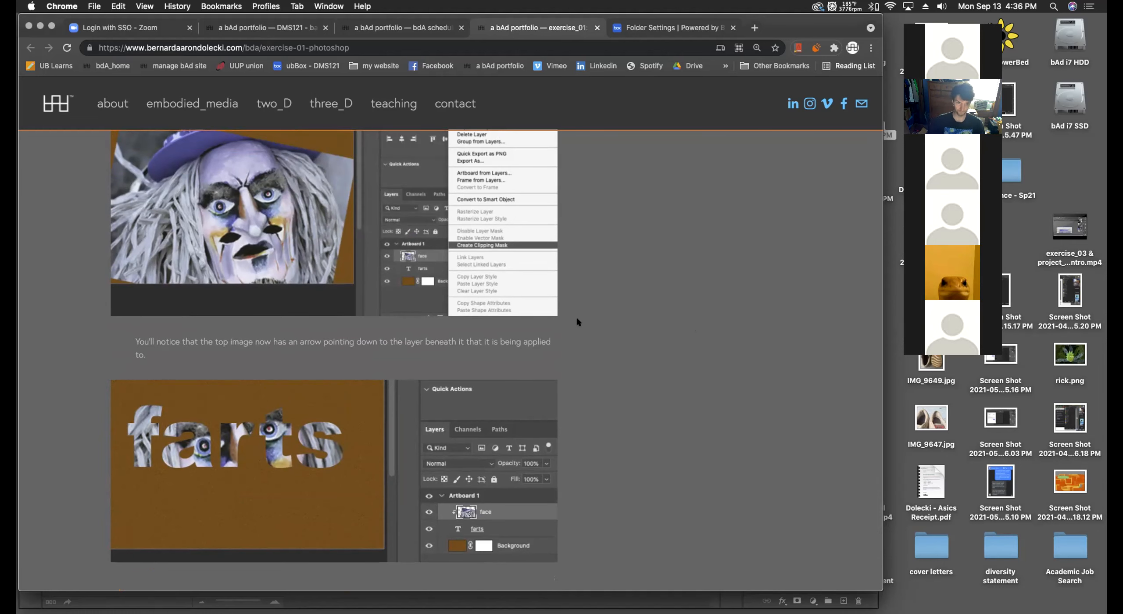
scroll(399, 303, "up", 1)
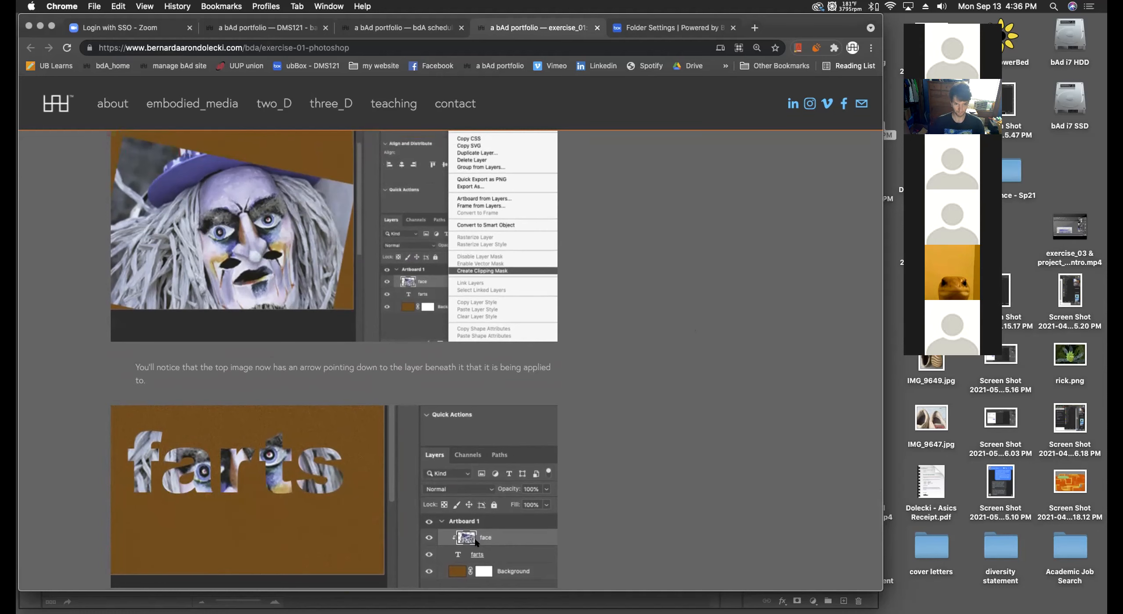
scroll(474, 544, "down", 1)
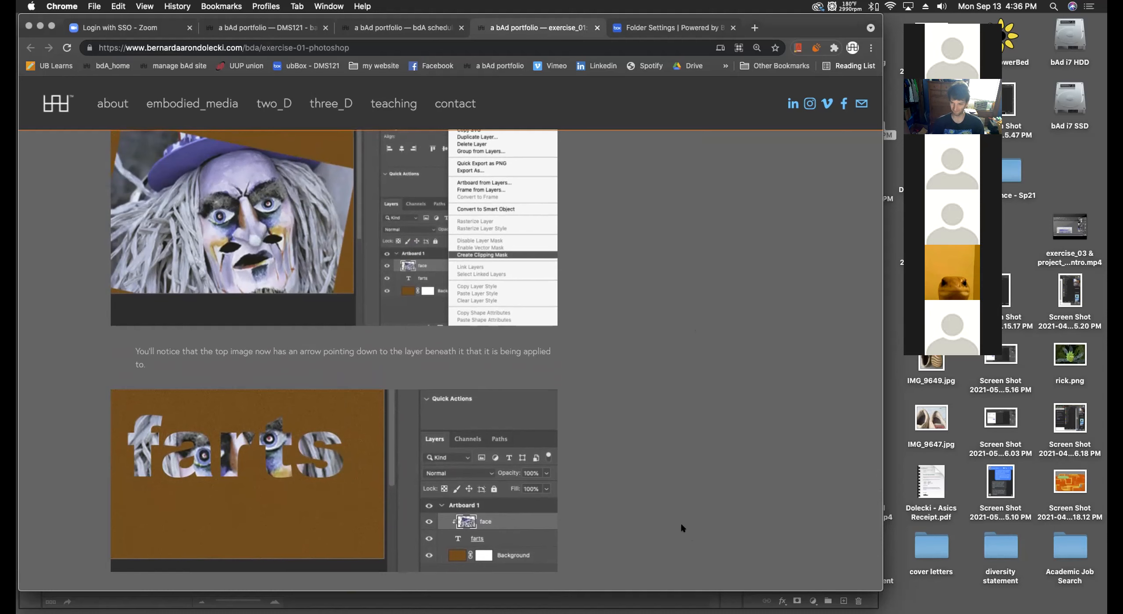
scroll(674, 522, "down", 3)
scroll(673, 521, "up", 2)
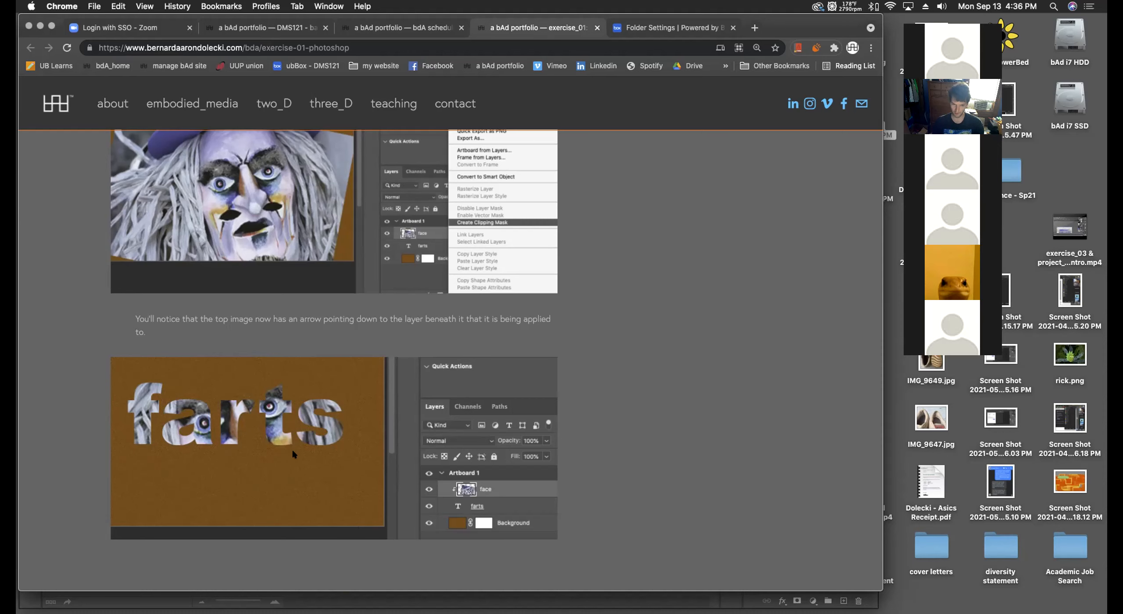
scroll(292, 452, "down", 1)
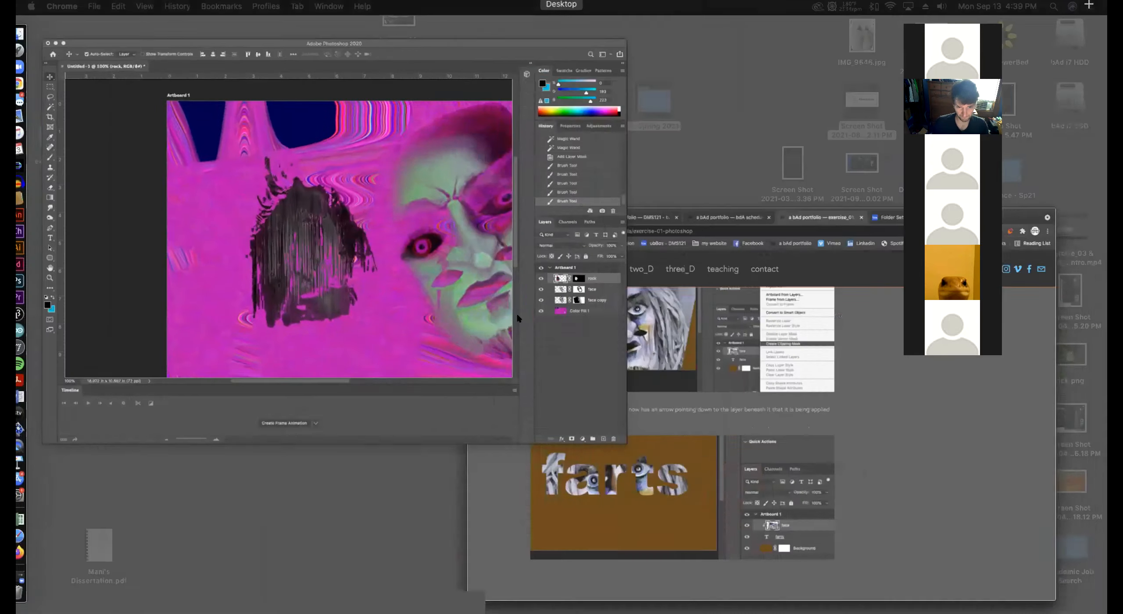
Switch to Photoshop, hide the rock, face and face copy layers, and fit the artboard in the window.
left_click(517, 318)
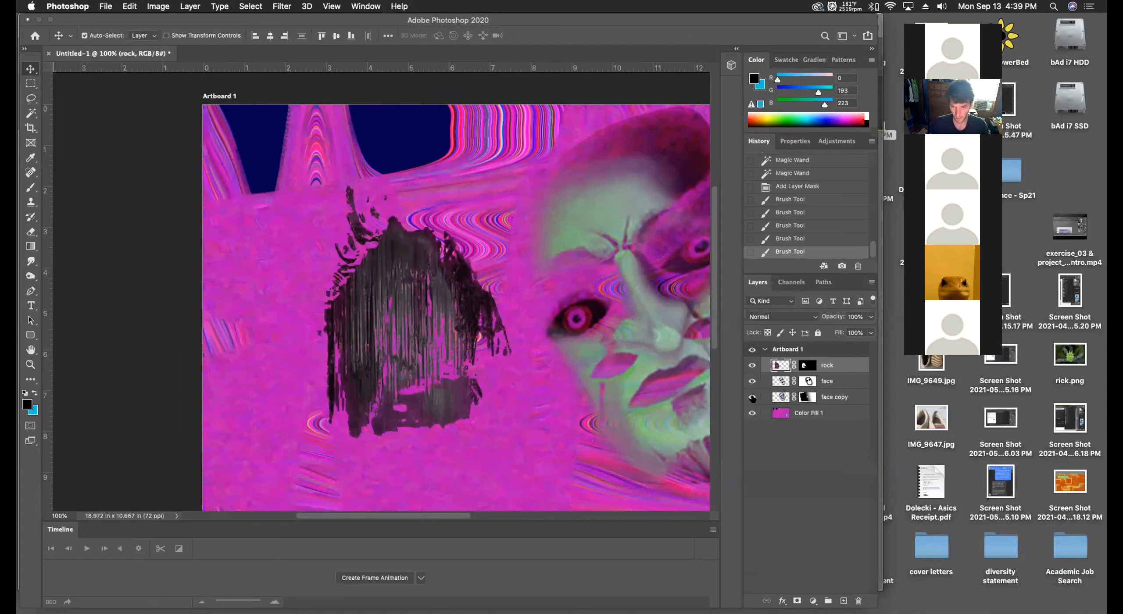
left_click_drag(752, 398, 752, 363)
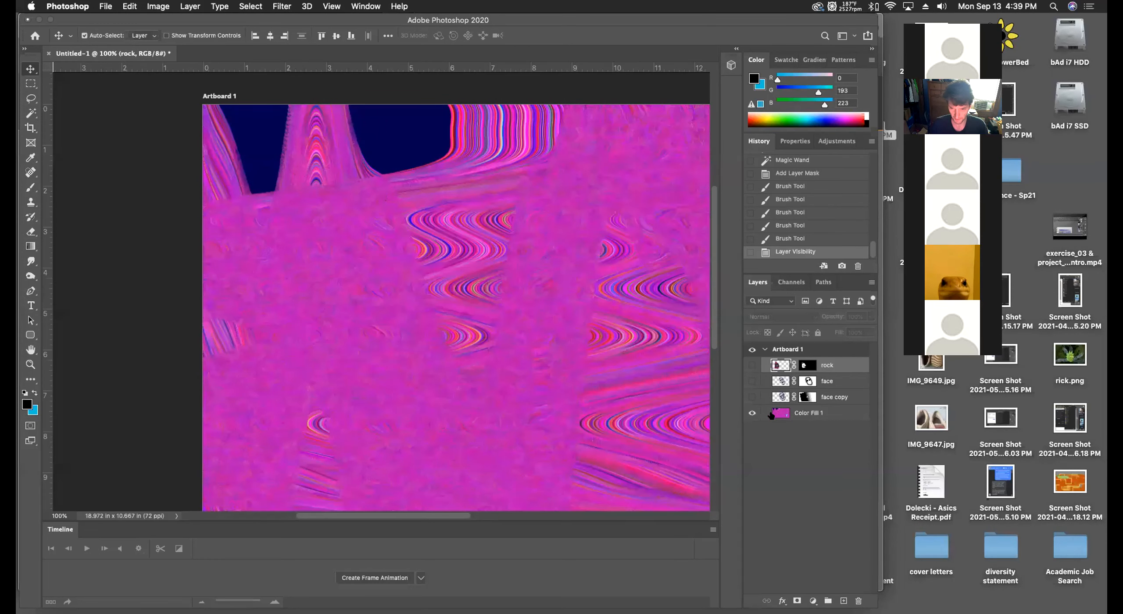
key("super+0")
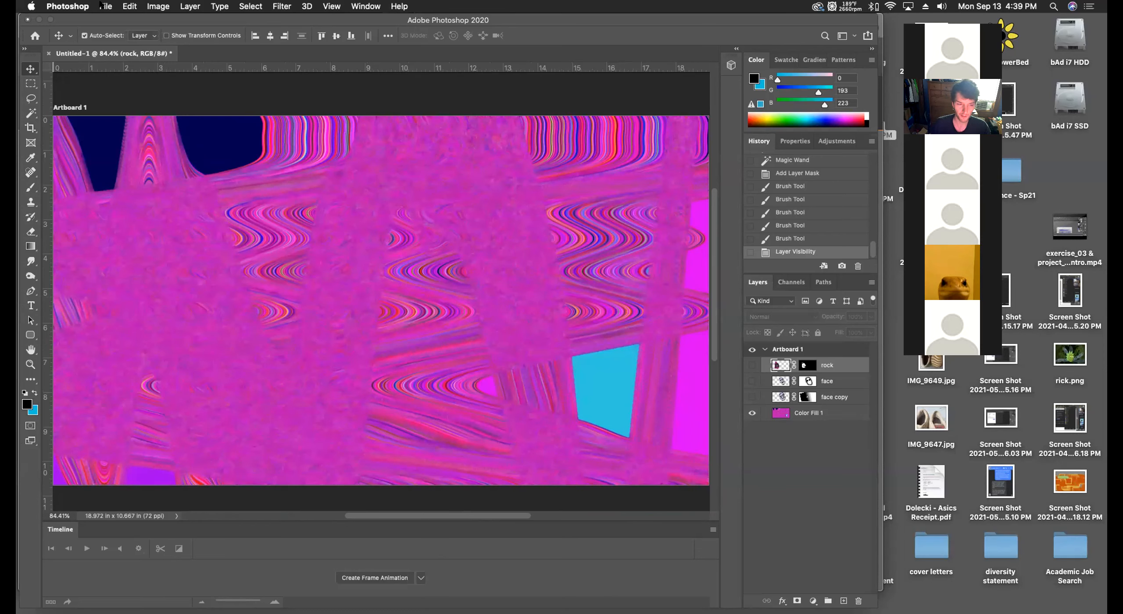
Place hand.jpg from the exercise-01 folder as an embedded image on the artboard.
left_click(101, 5)
mouse_move(118, 171)
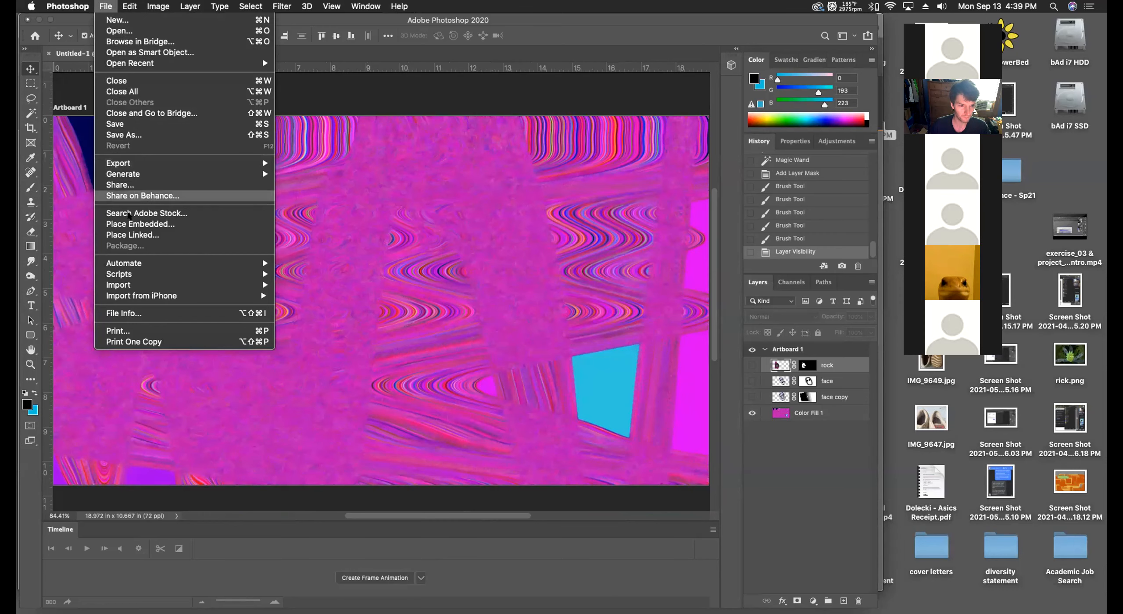
left_click(155, 225)
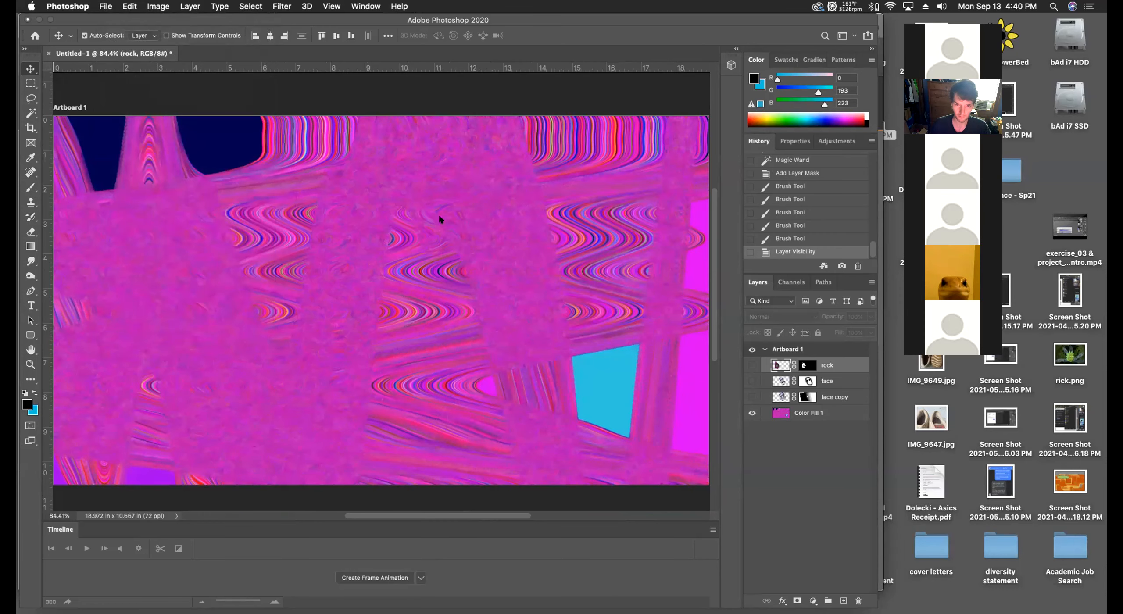
left_click(476, 129)
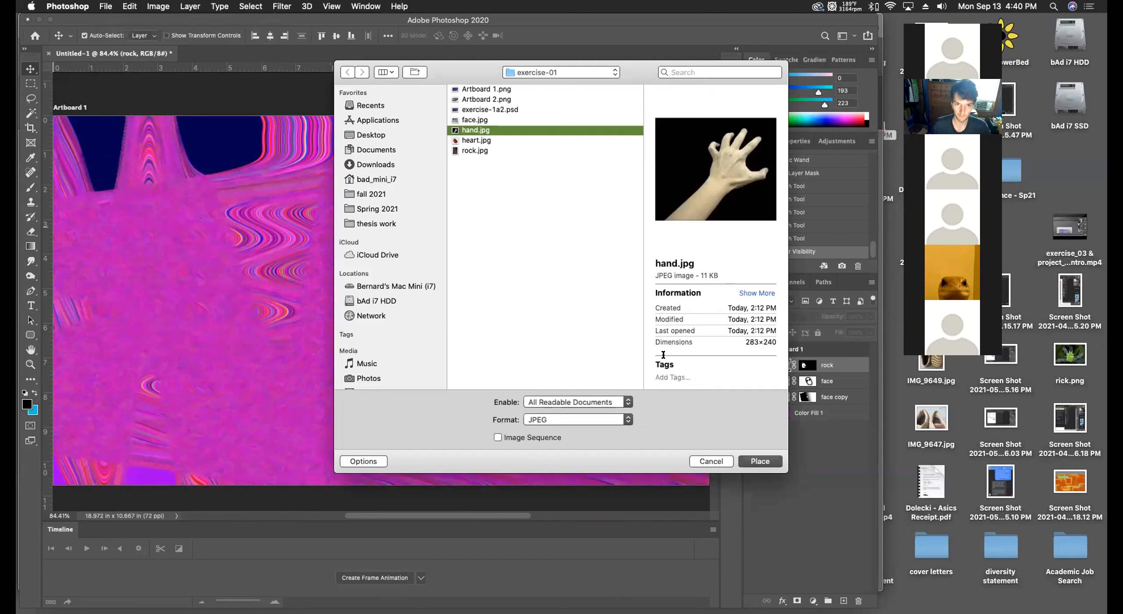
left_click(756, 461)
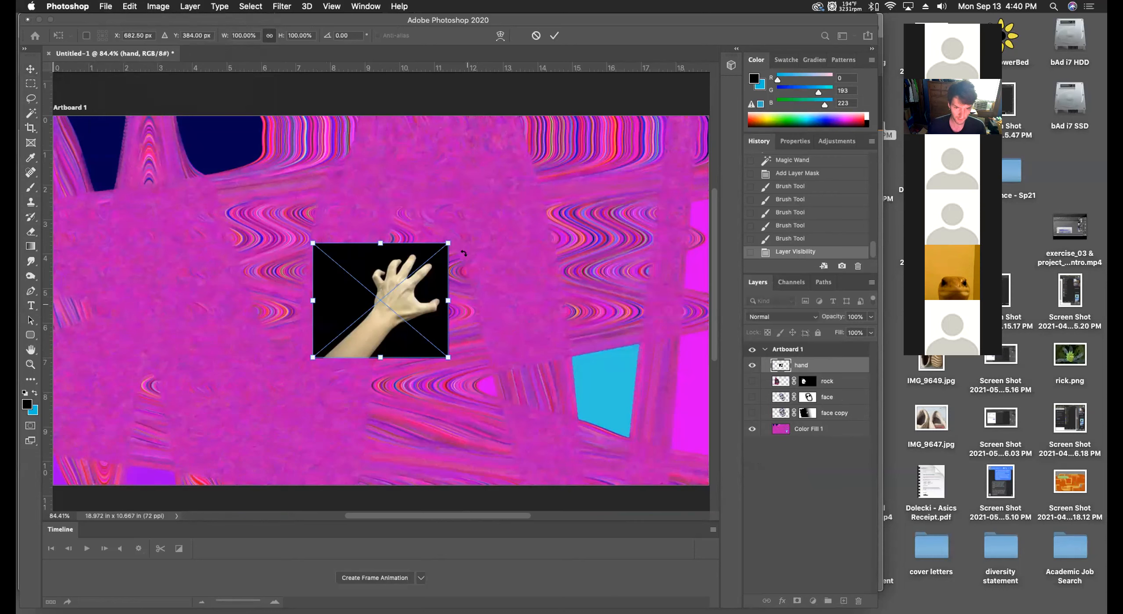
Rotate the placed hand about 44° clockwise, scale it to about 194%, and commit the placement.
left_click_drag(458, 240, 488, 310)
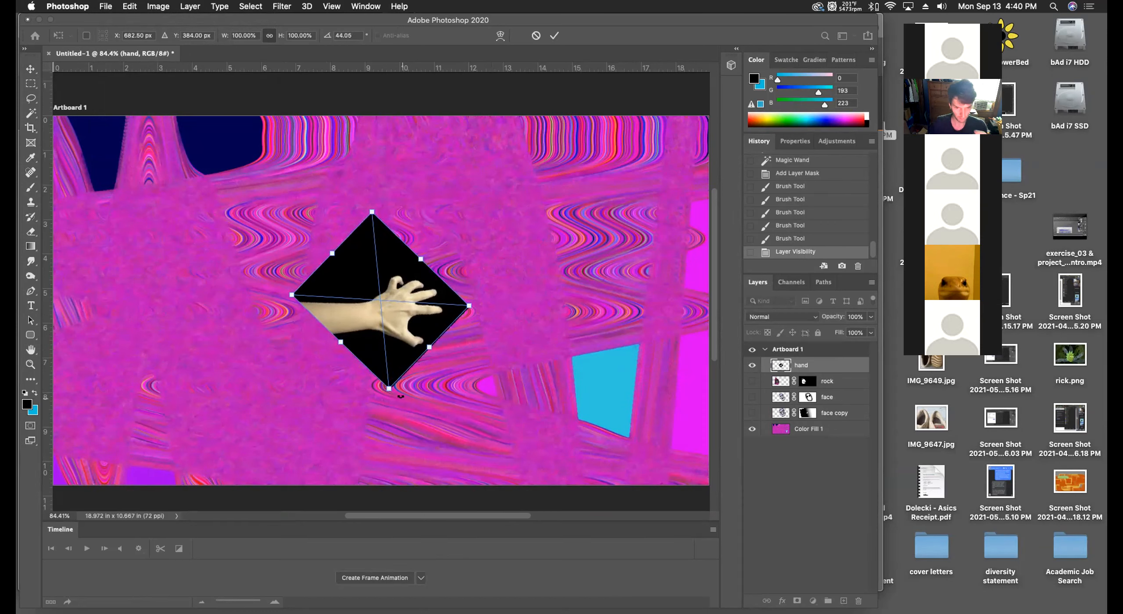
left_click_drag(389, 388, 431, 464)
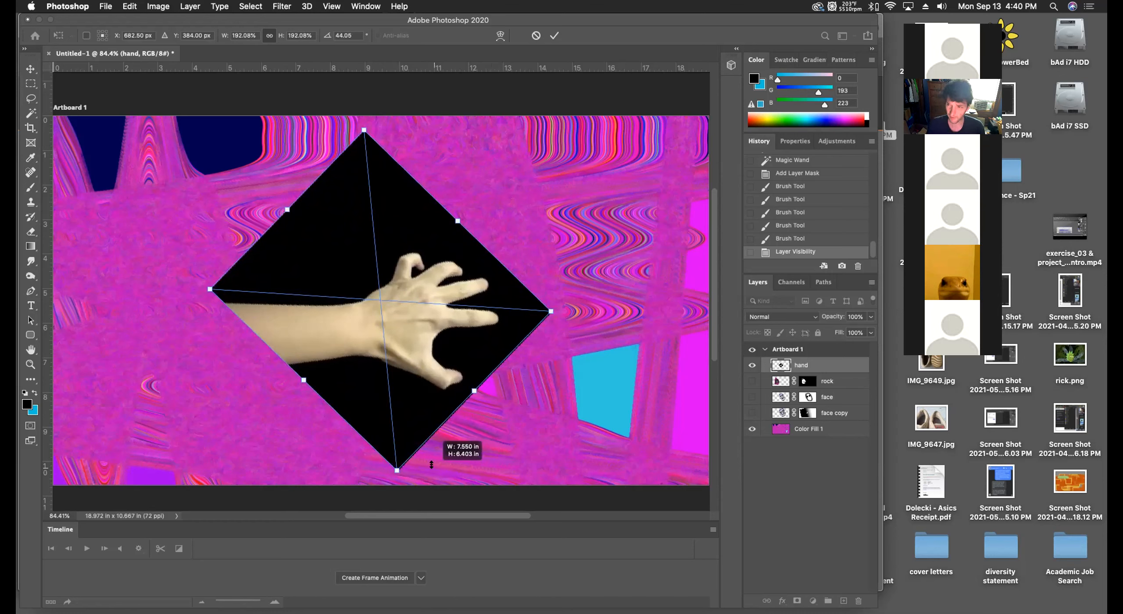
left_click_drag(431, 465, 442, 496)
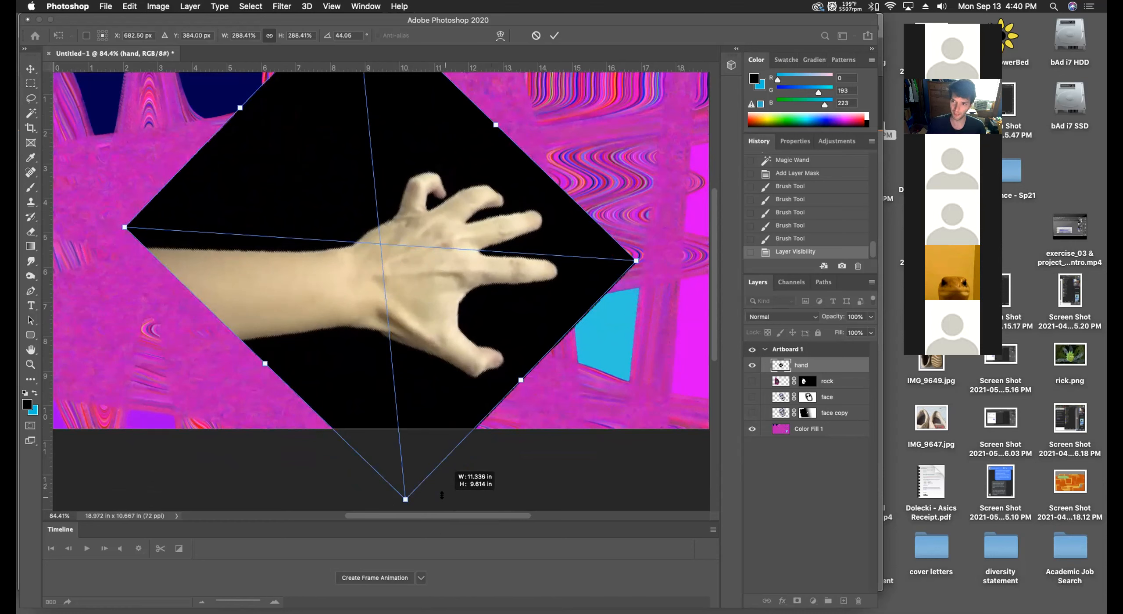
left_click_drag(442, 495, 442, 495)
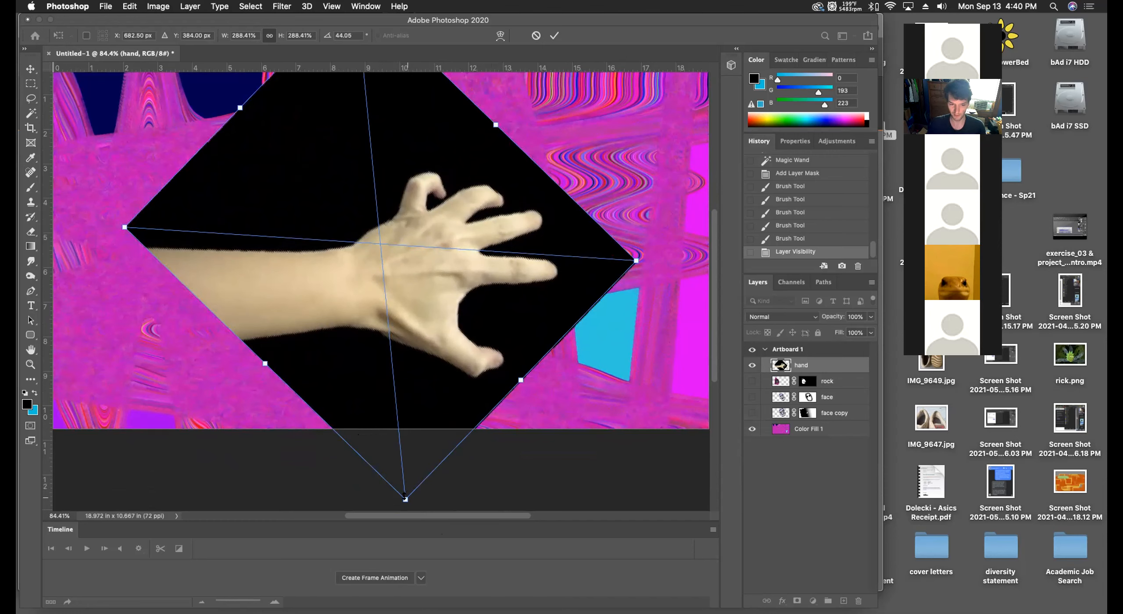
left_click_drag(403, 496, 403, 414)
scroll(402, 415, "up", 3)
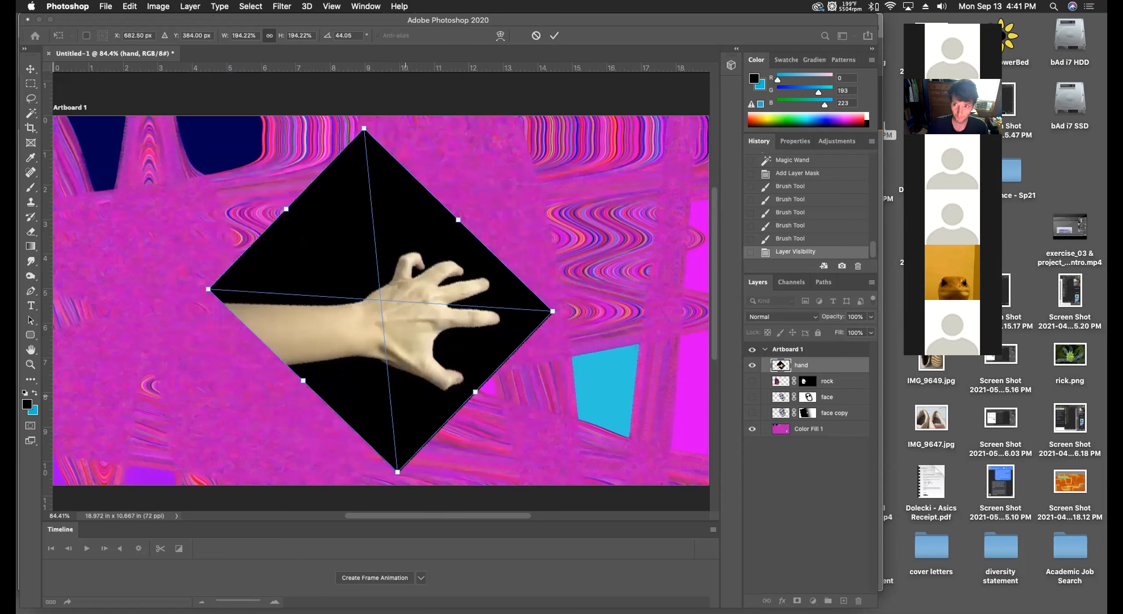
key("Return")
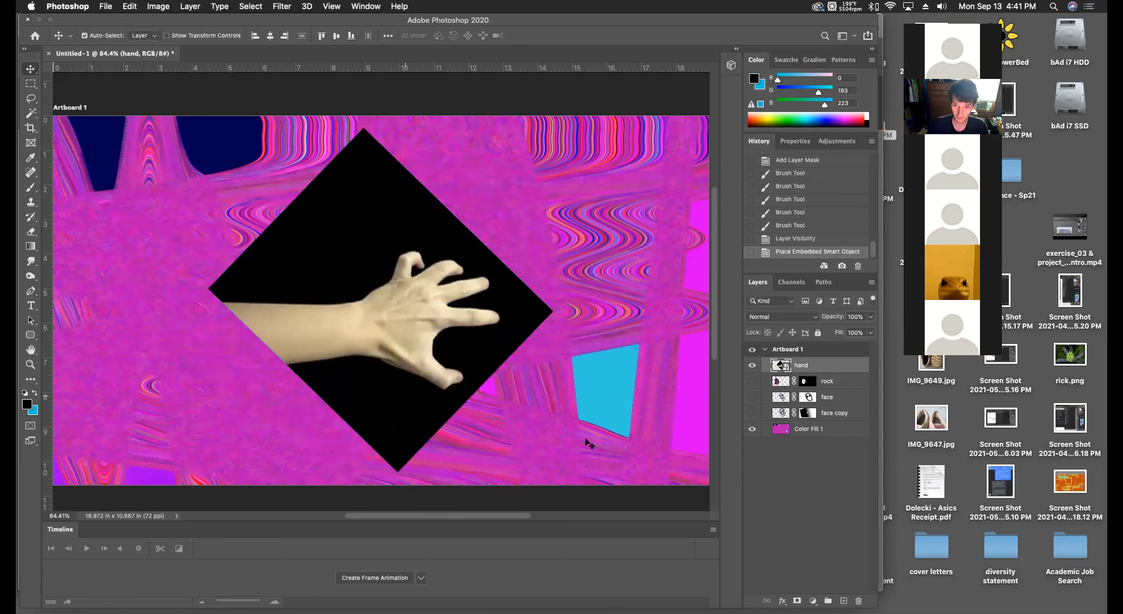
Rasterize the hand layer, delete its black background with the Magic Wand, and select the empty area around the hand.
right_click(784, 367)
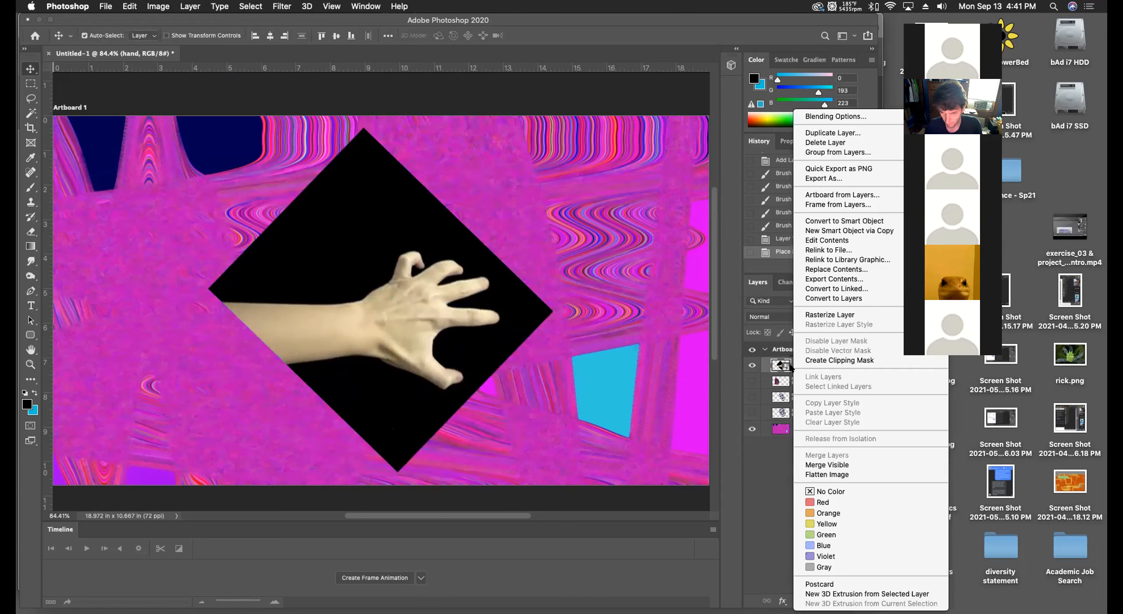
left_click(821, 315)
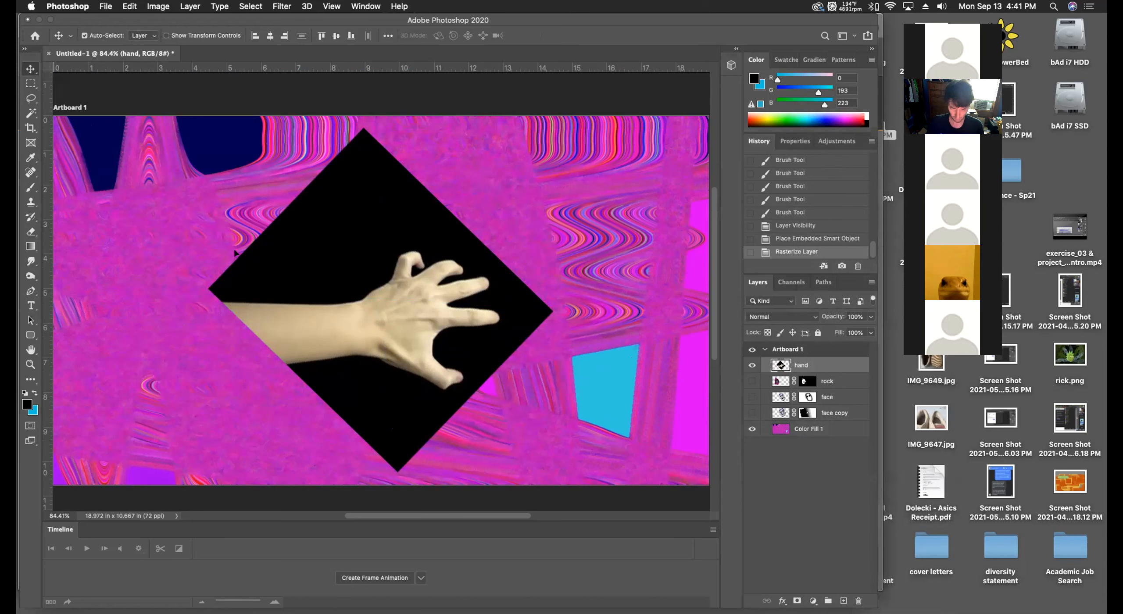
left_click(31, 114)
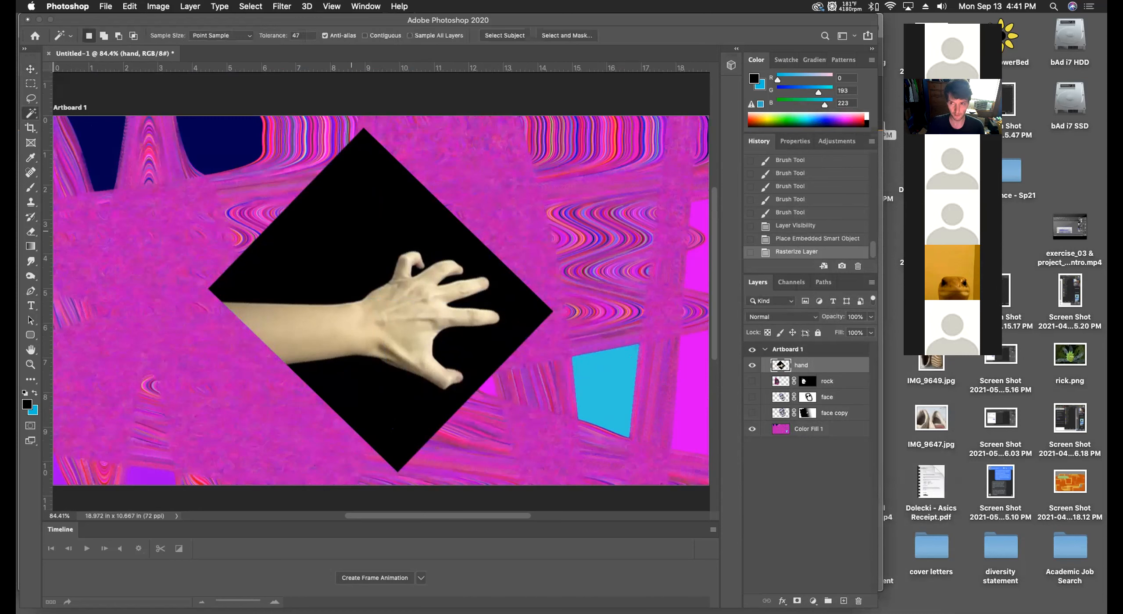
left_click(351, 234)
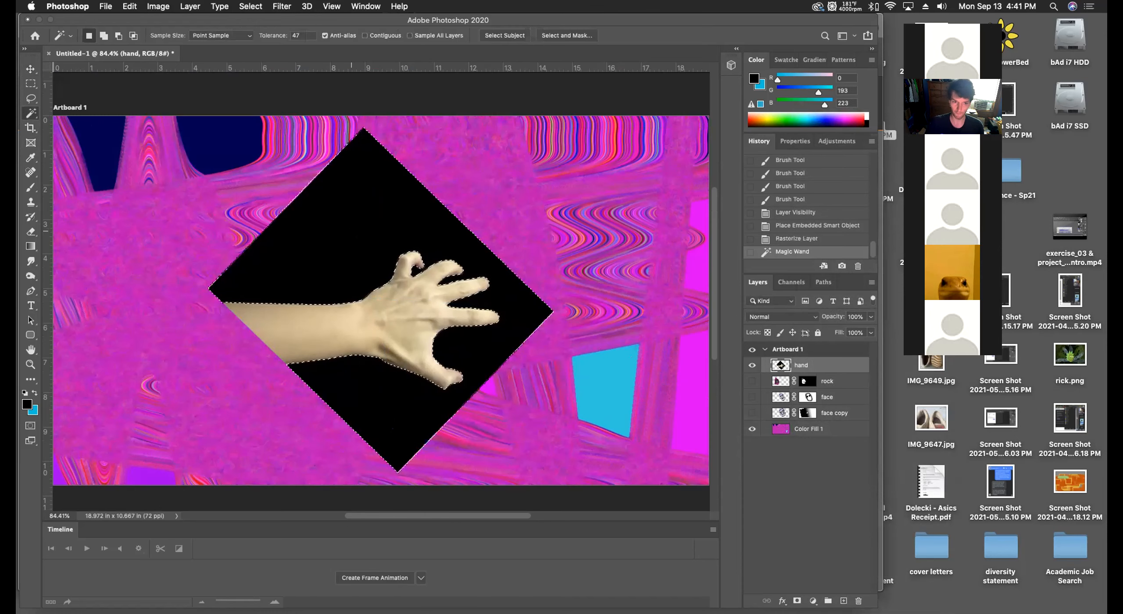
key("Delete")
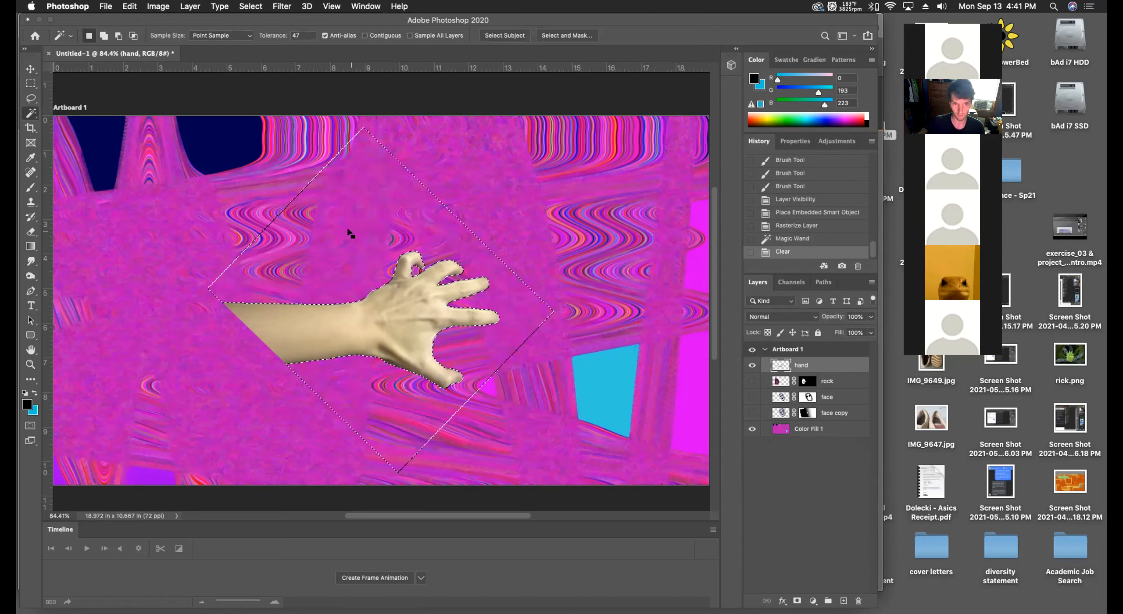
left_click(570, 224)
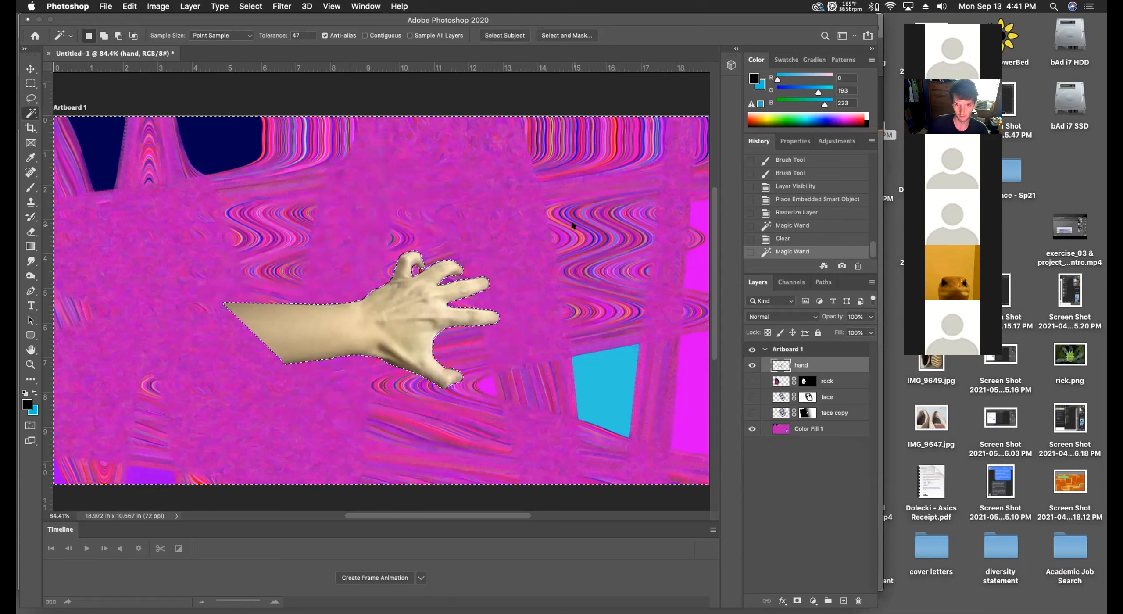
Clear the selection and draw a text box about 8.5 in wide over the hand, with the font size set to 72 pt.
key("ctrl+d")
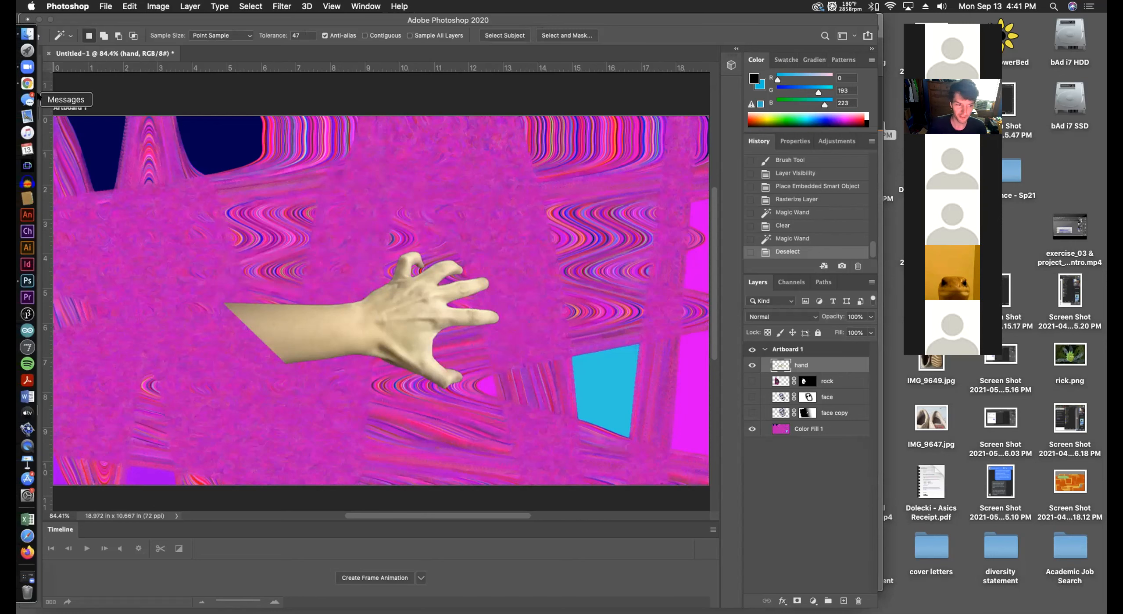
left_click(31, 306)
left_click(644, 211)
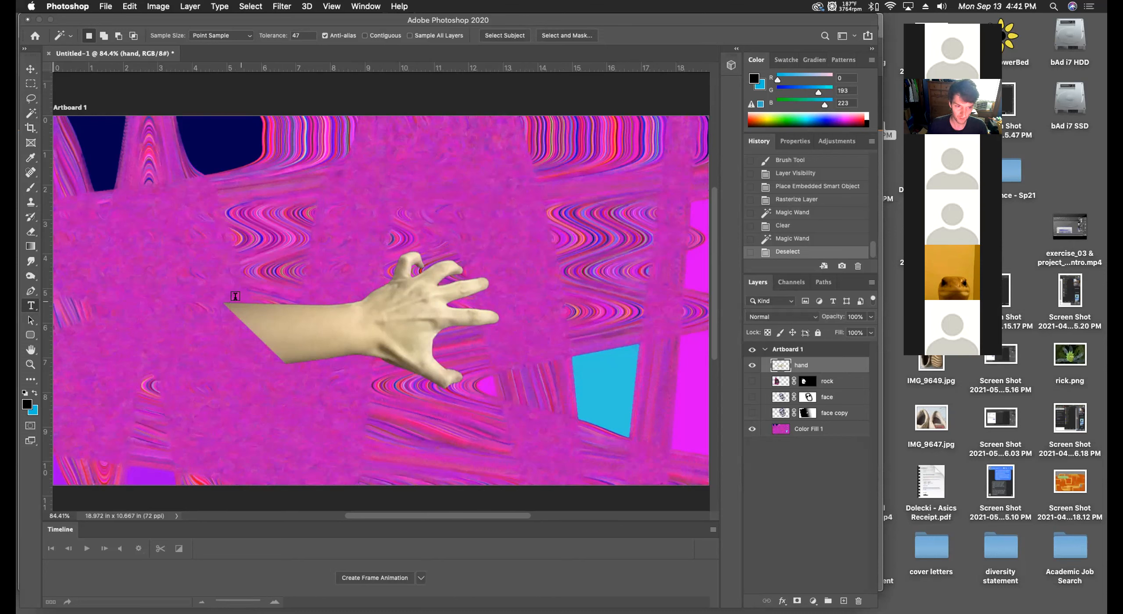
left_click_drag(228, 282, 523, 373)
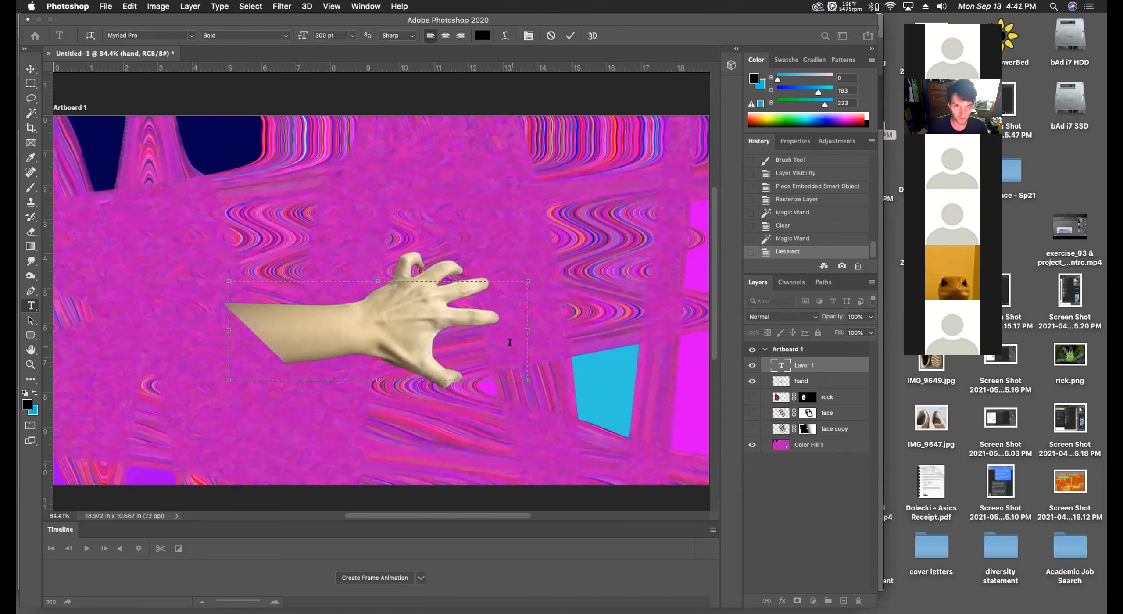
left_click(352, 35)
left_click(334, 179)
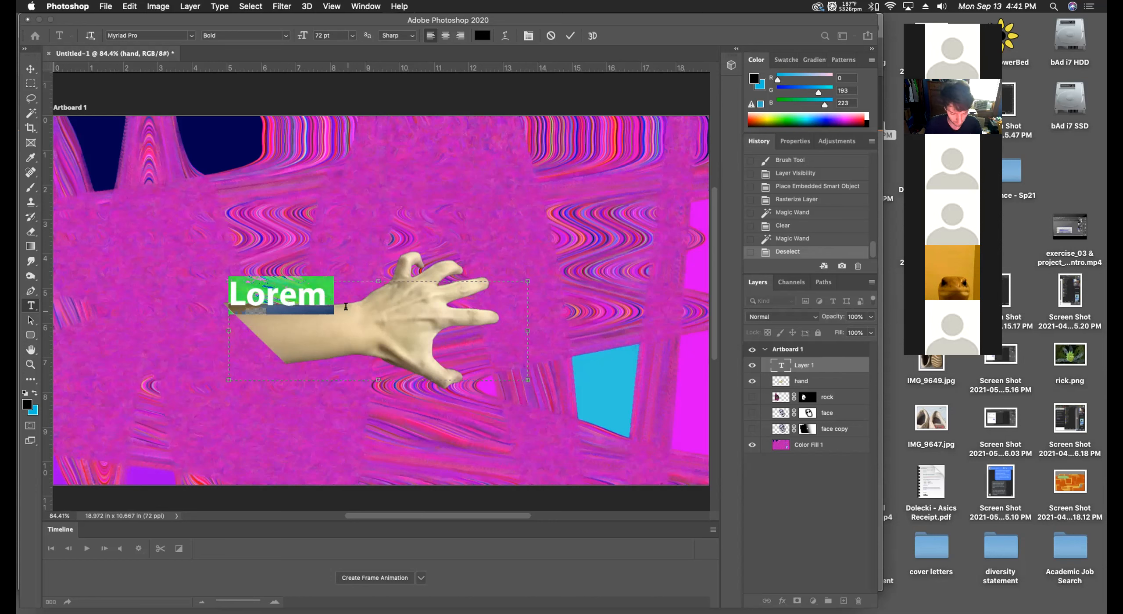
Replace the placeholder text in the box with "HELppp".
key("BackSpace")
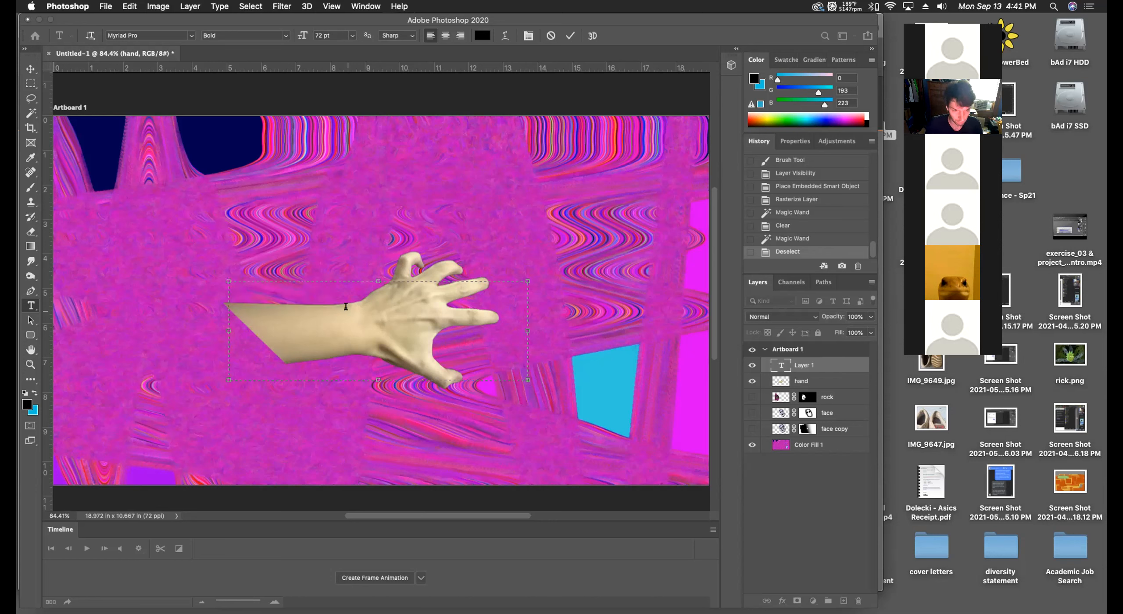
key("super+v")
type("he")
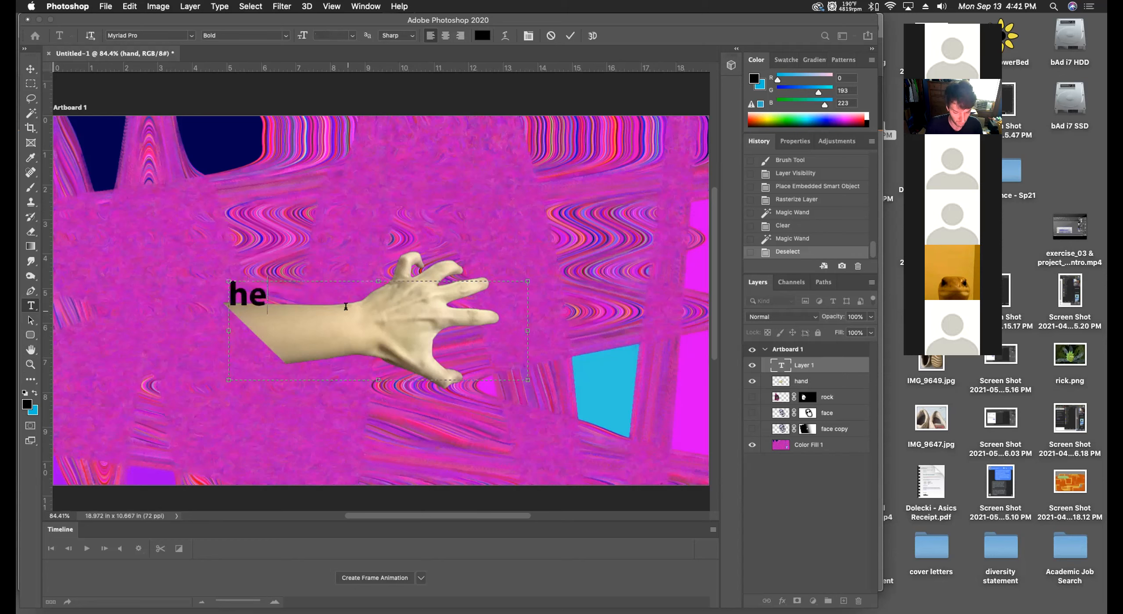
type("lpppp")
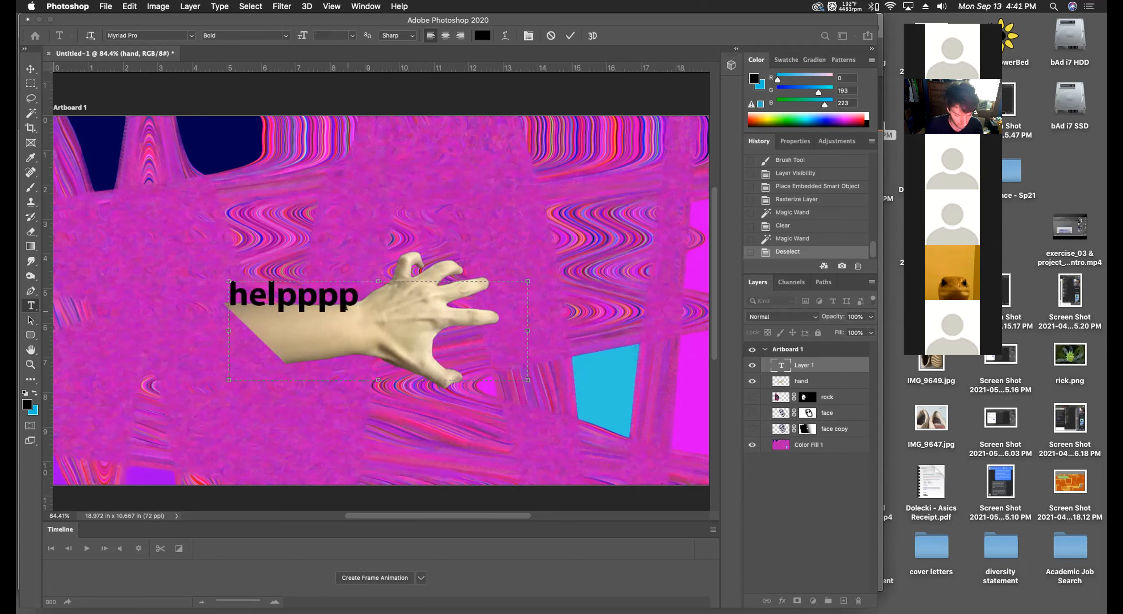
double_click(346, 308)
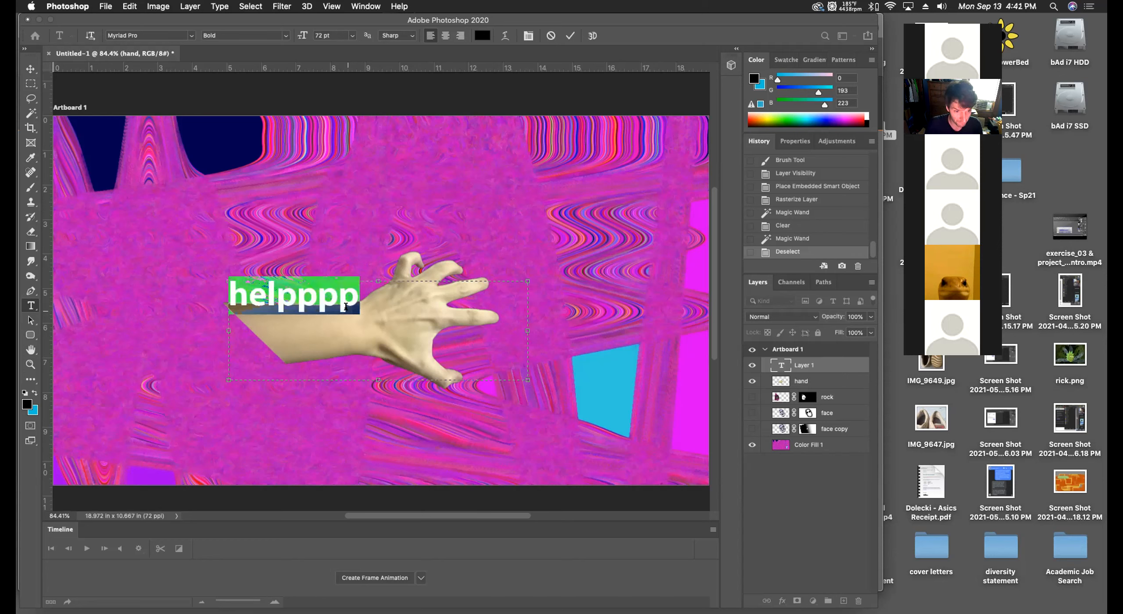
type("HELppppp")
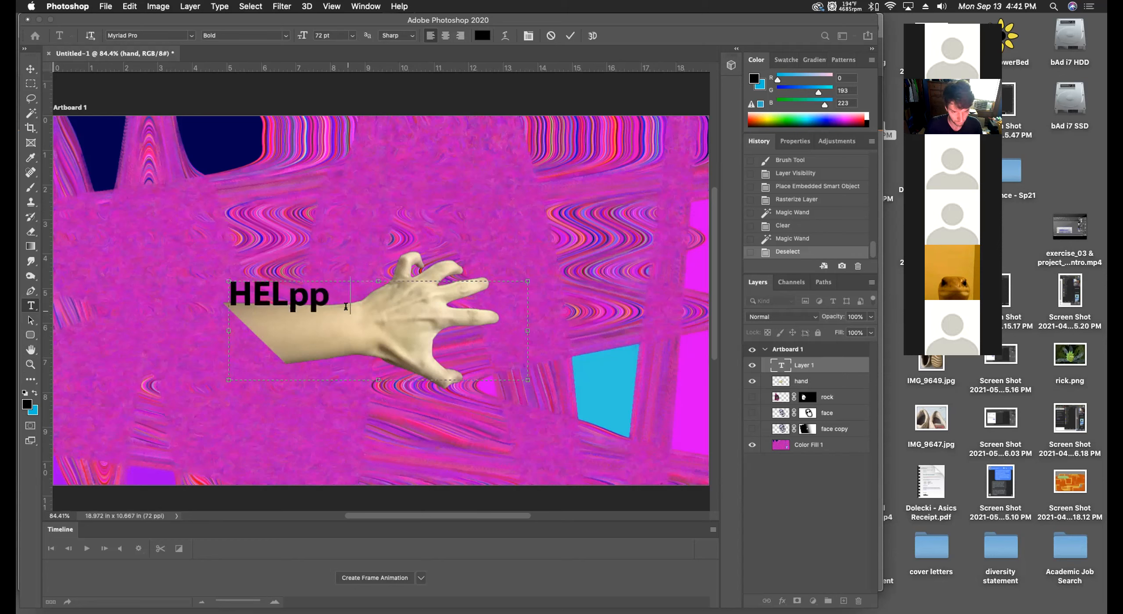
key("BackSpace")
key("BackSpace")
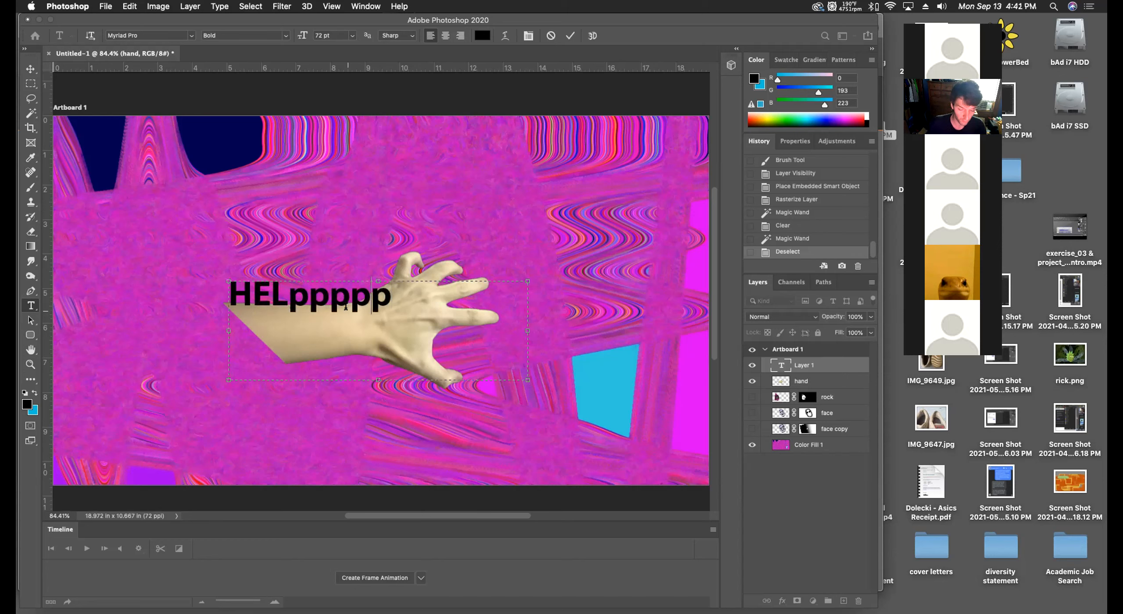
scroll(105, 186, "right", 5)
scroll(105, 186, "left", 3)
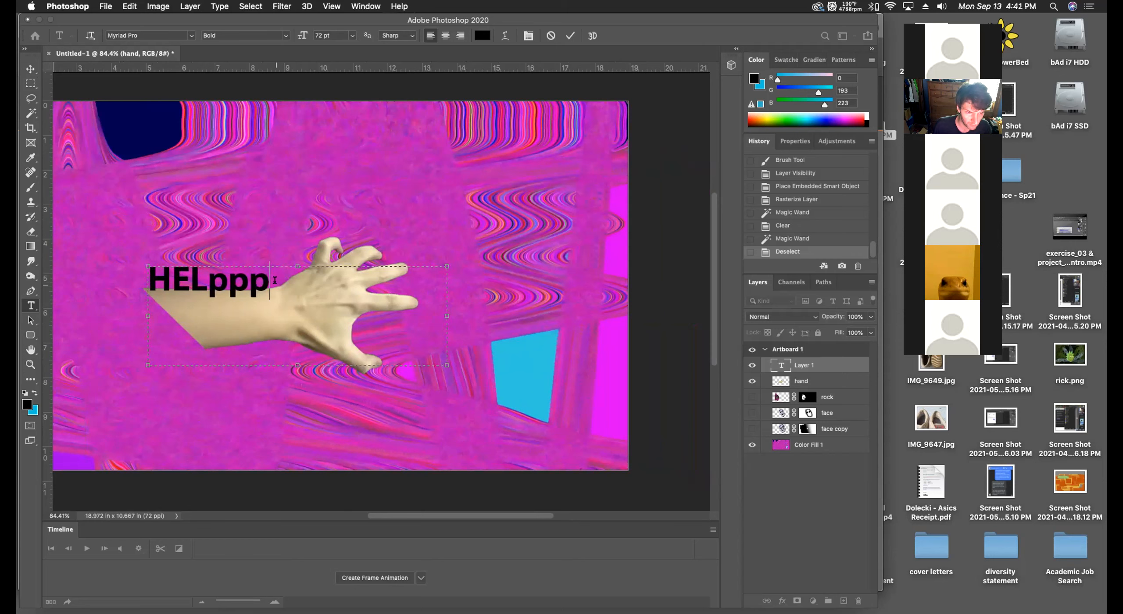
Enlarge the whole word HELppp to 120 pt, commit the text, and select the hand layer.
left_click_drag(275, 281, 149, 283)
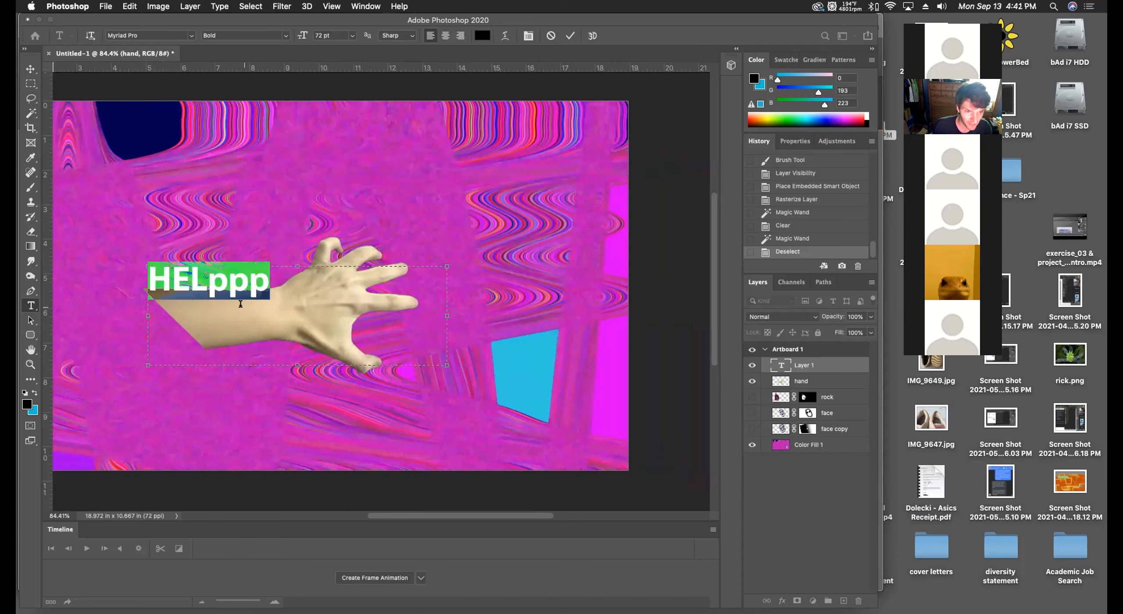
left_click(337, 35)
left_click(352, 36)
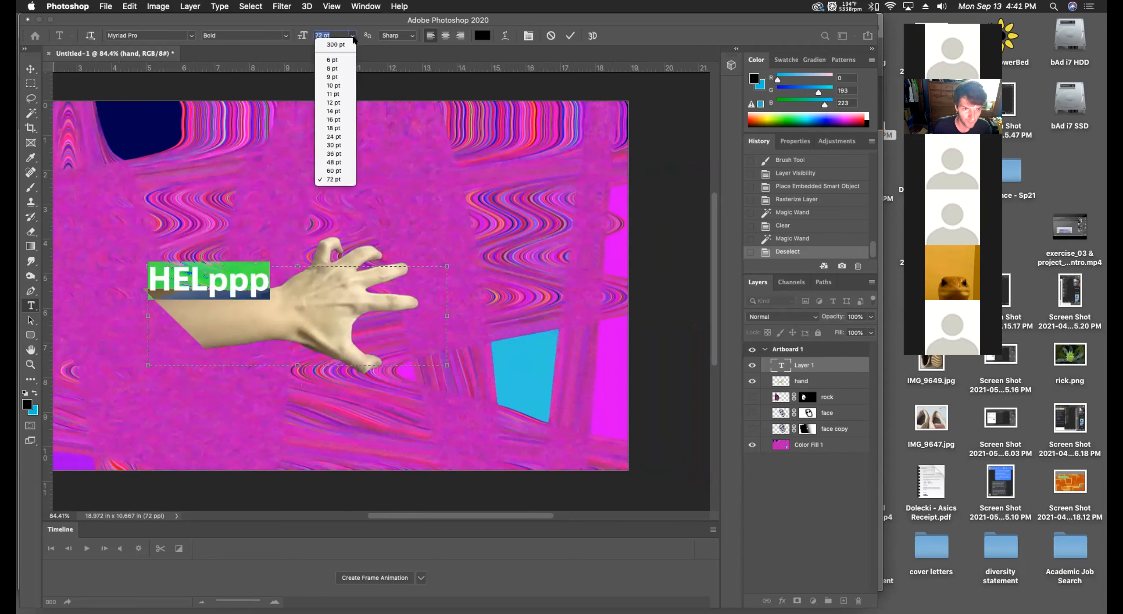
left_click(319, 16)
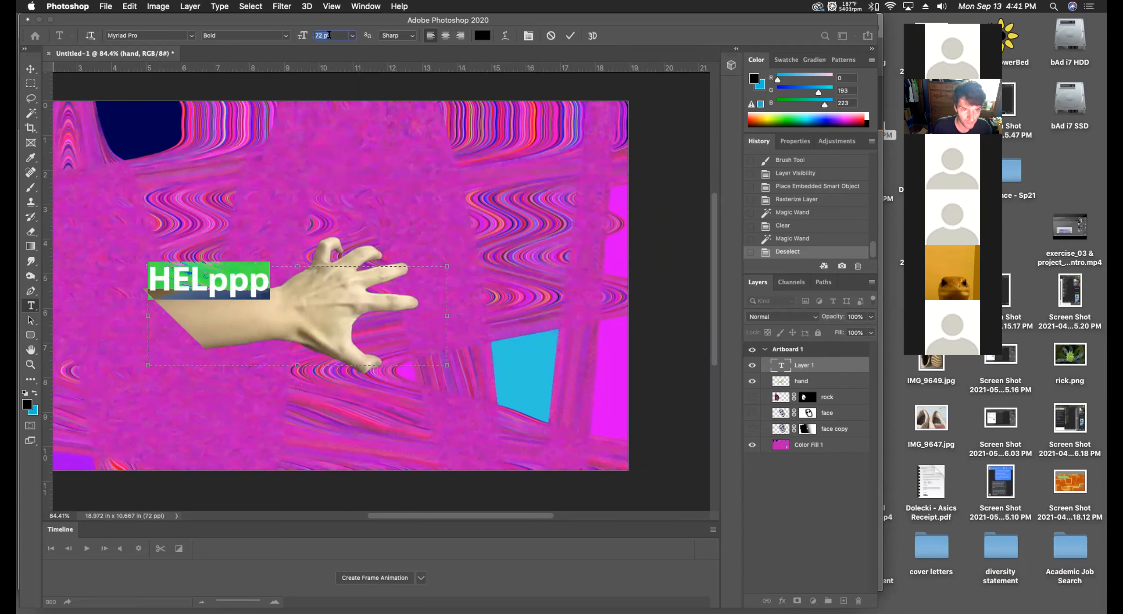
left_click(352, 36)
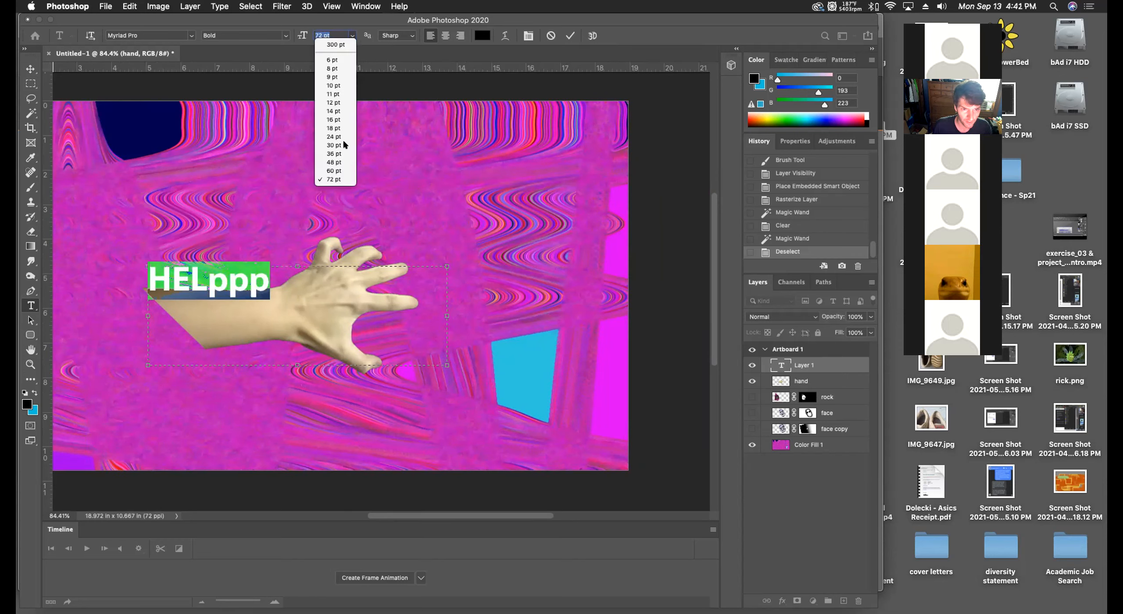
left_click(330, 179)
left_click(338, 34)
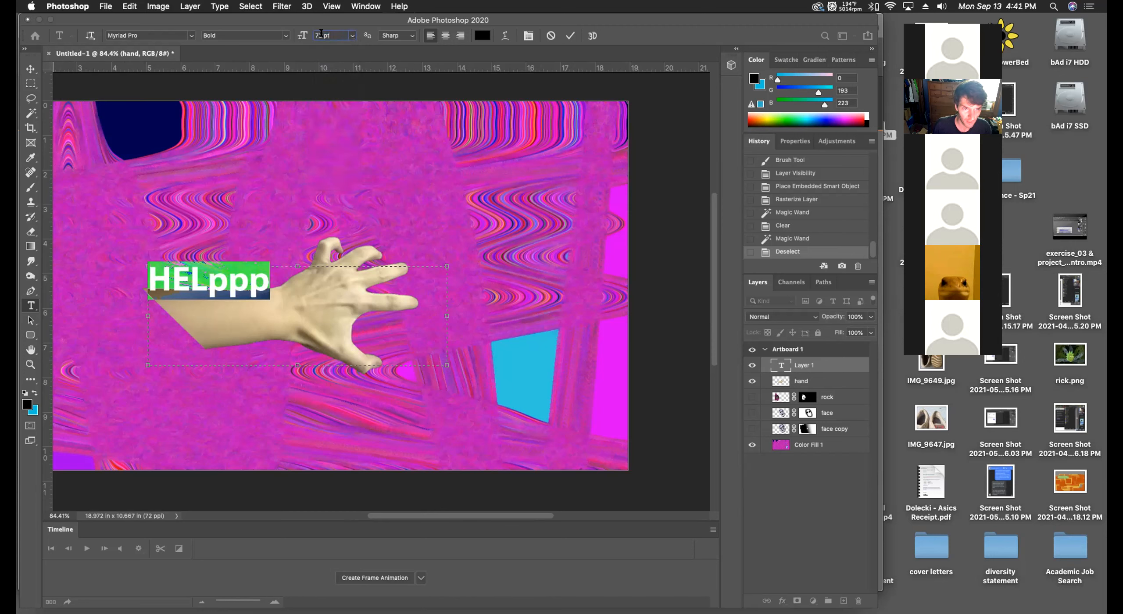
double_click(337, 34)
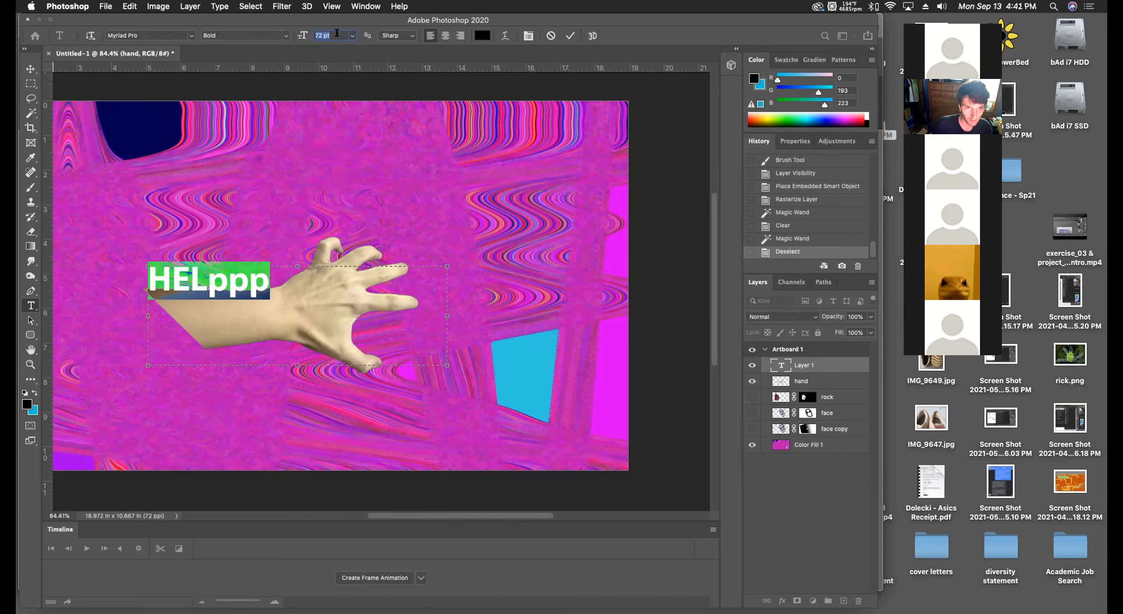
key("Up")
key("Up")
key("Up")
key("Up")
key("Up")
key("Up")
key("Up")
key("Up")
key("Up")
key("Up")
key("Up")
key("Up")
key("Up")
key("Up")
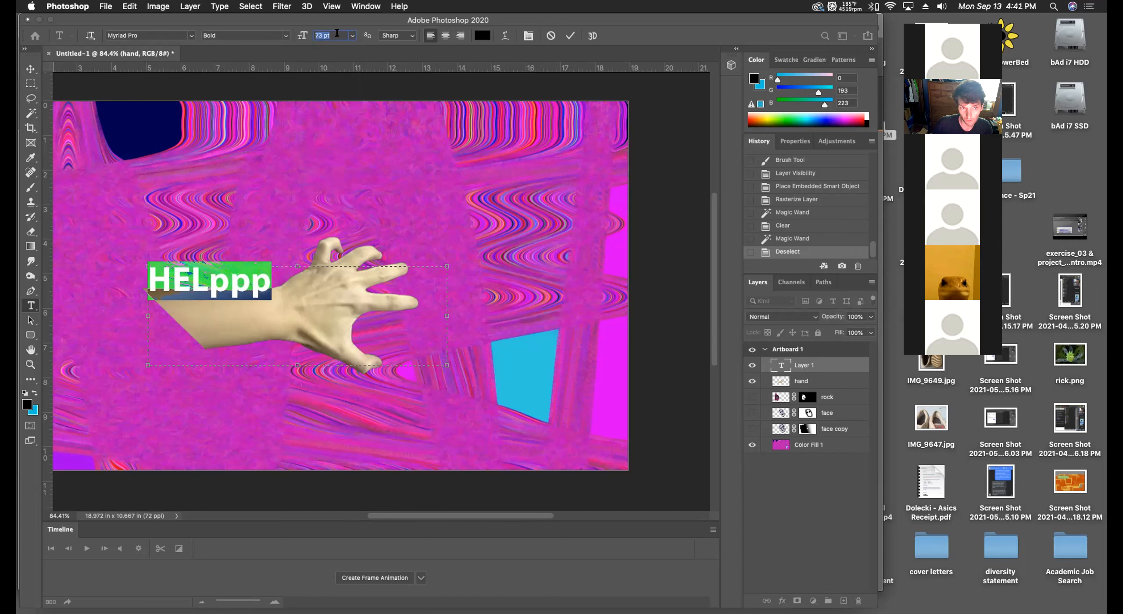
key("Up")
key("Up")
key("Up")
key("Up")
key("Up")
key("Up")
key("Up")
key("Up")
key("Up")
key("Up")
key("Up")
key("Up")
key("Up")
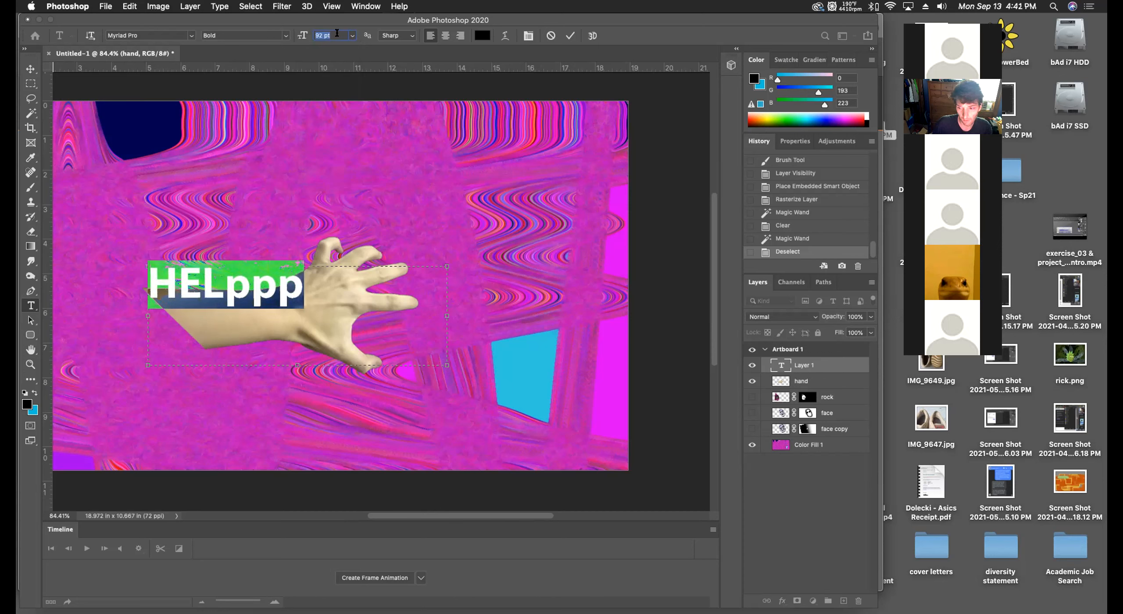
key("Up")
key("Up")
key("Up")
key("Up")
key("Up")
key("Up")
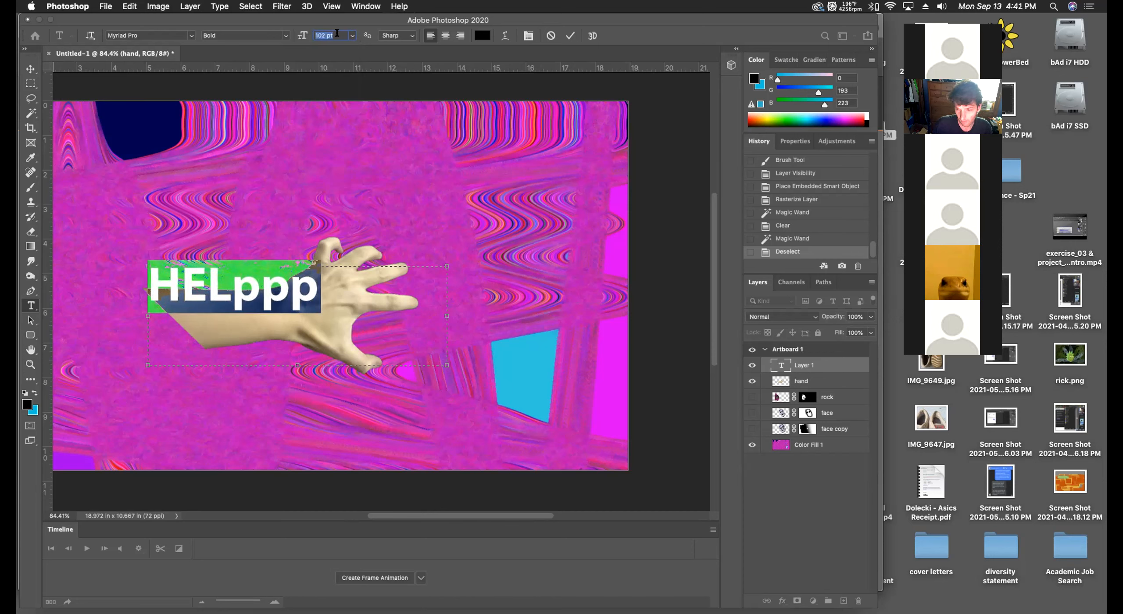
key("Up")
key("Up")
key("Up")
key("Up")
key("Up")
key("Up")
key("Up")
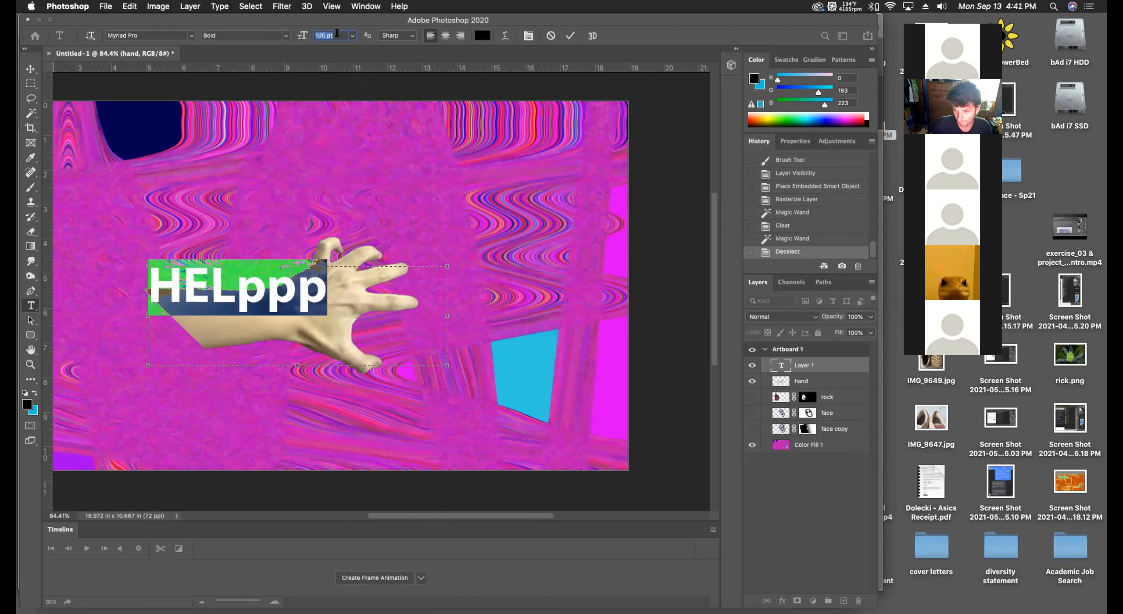
key("Up")
key("Up")
key("Up")
key("Up")
key("Up")
key("Up")
key("Up")
key("Up")
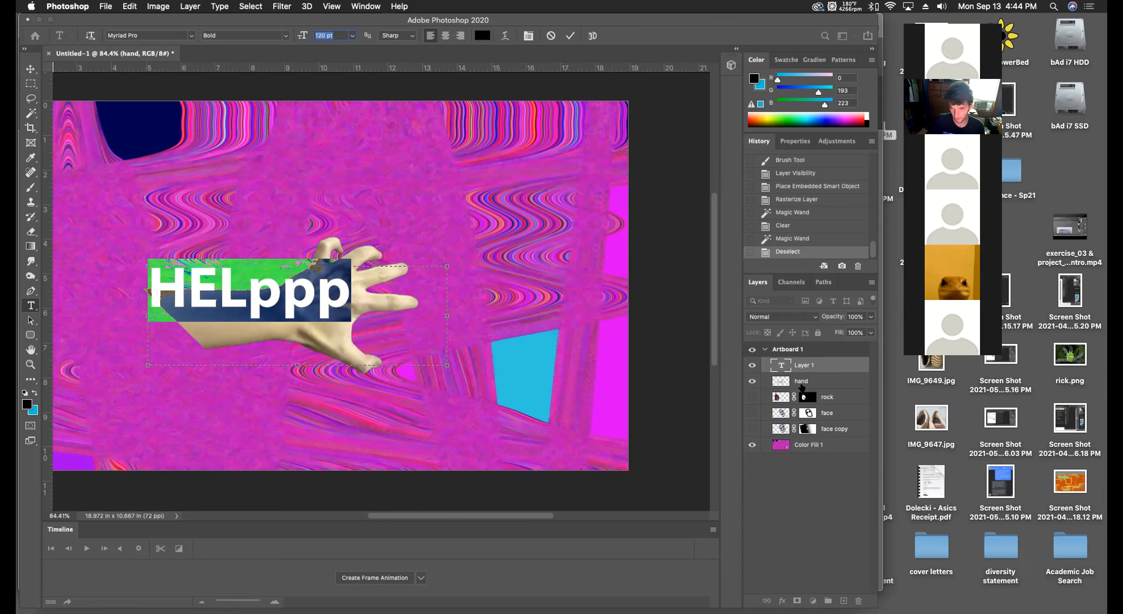
left_click(801, 383)
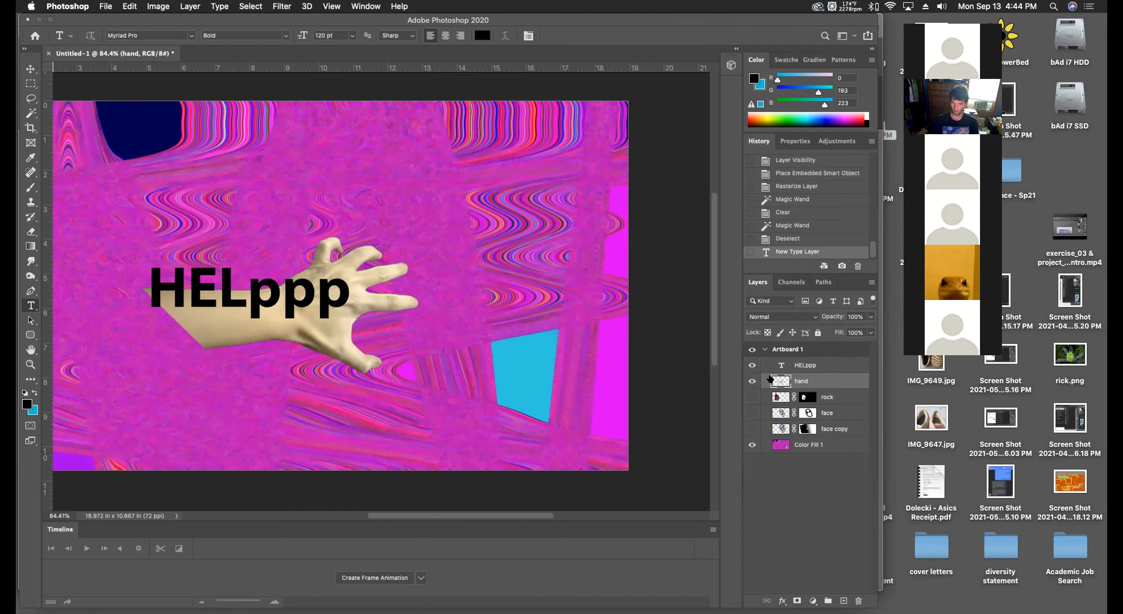
Hide the History panel and show it again.
left_click(368, 5)
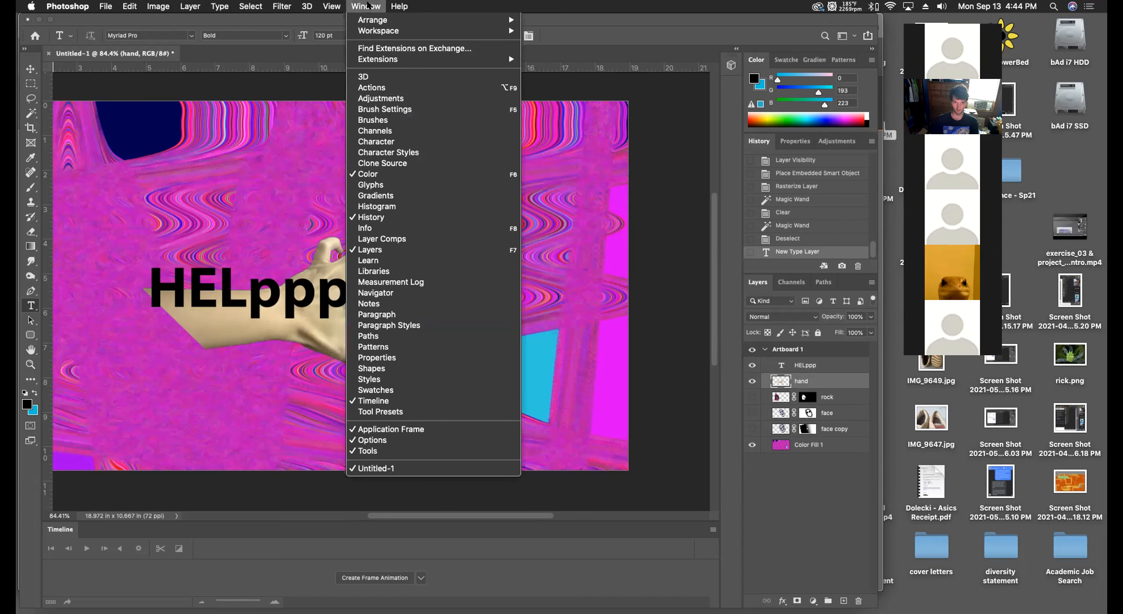
left_click(376, 217)
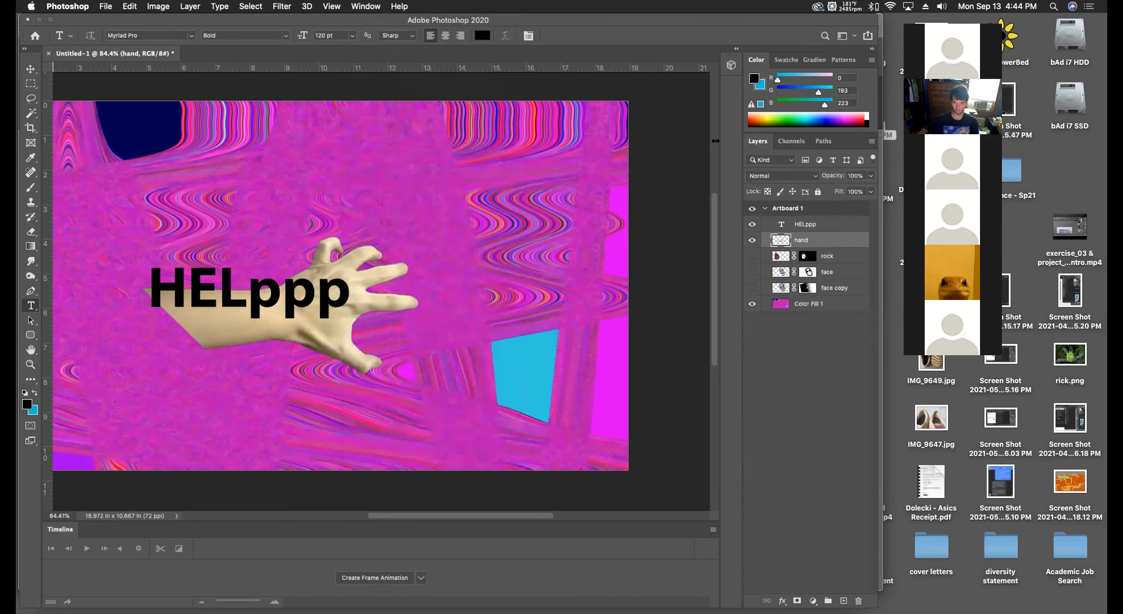
left_click(366, 6)
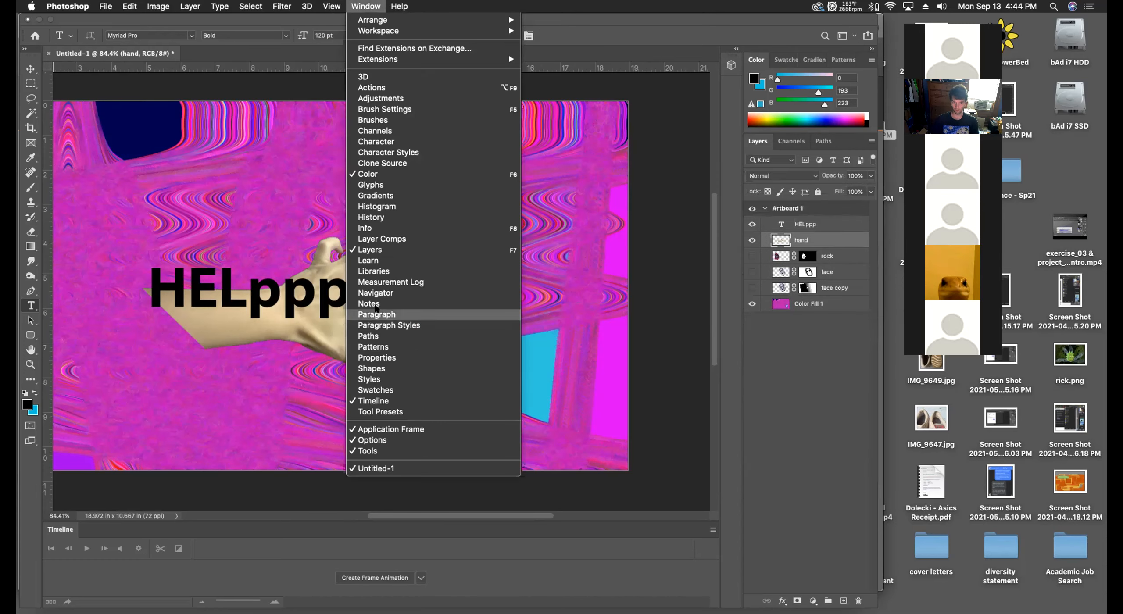
left_click(376, 218)
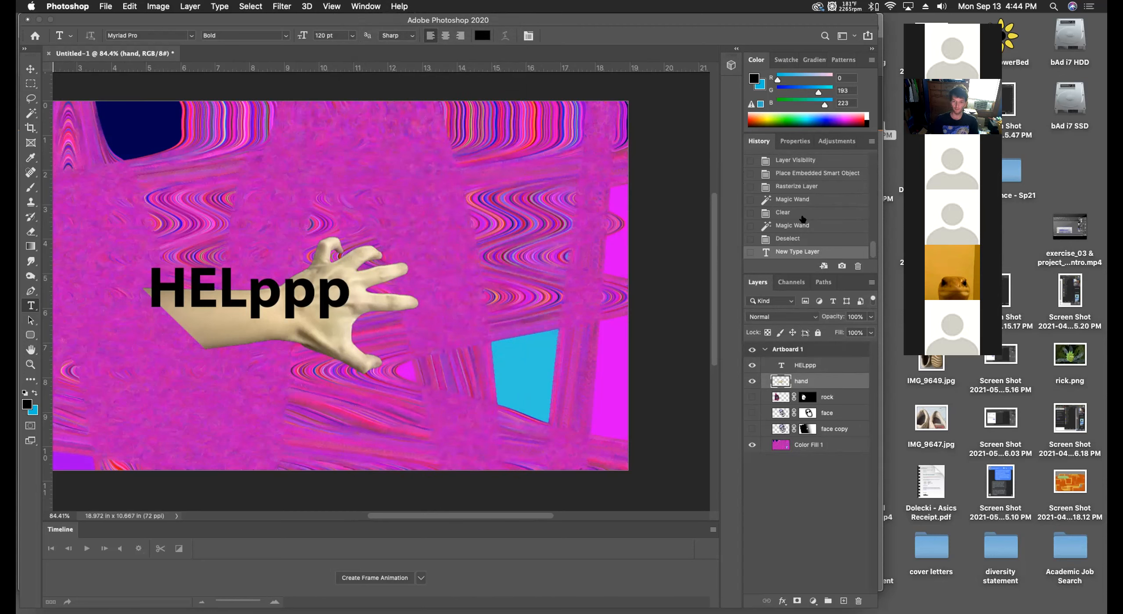
Activate the Magic Wand and examine the hand layer's available commands, including Rasterize Layer.
right_click(795, 381)
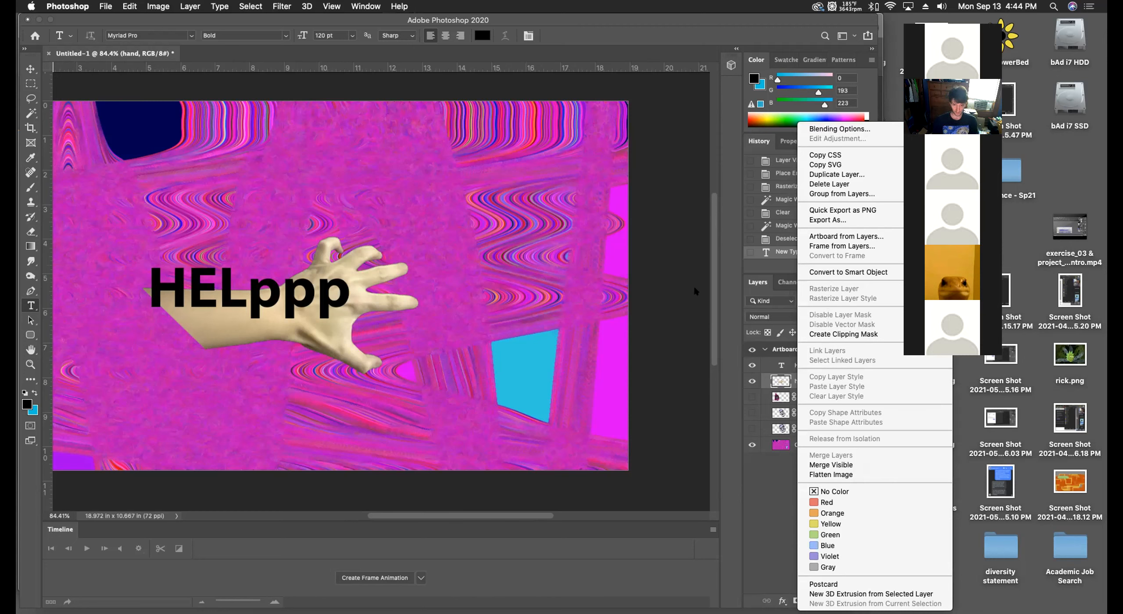
left_click(27, 114)
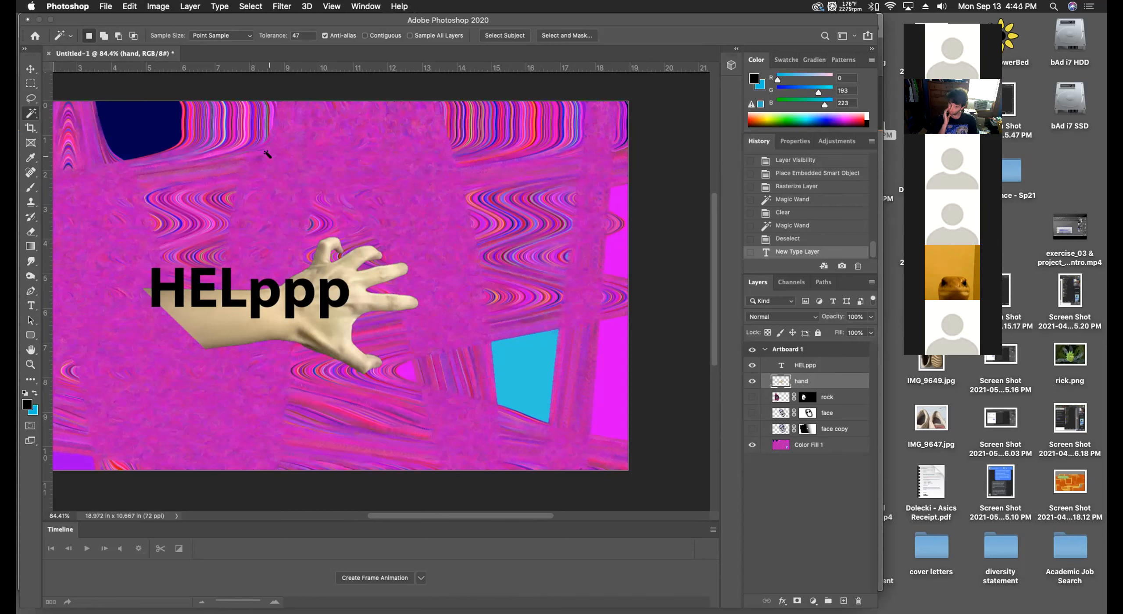
right_click(813, 380)
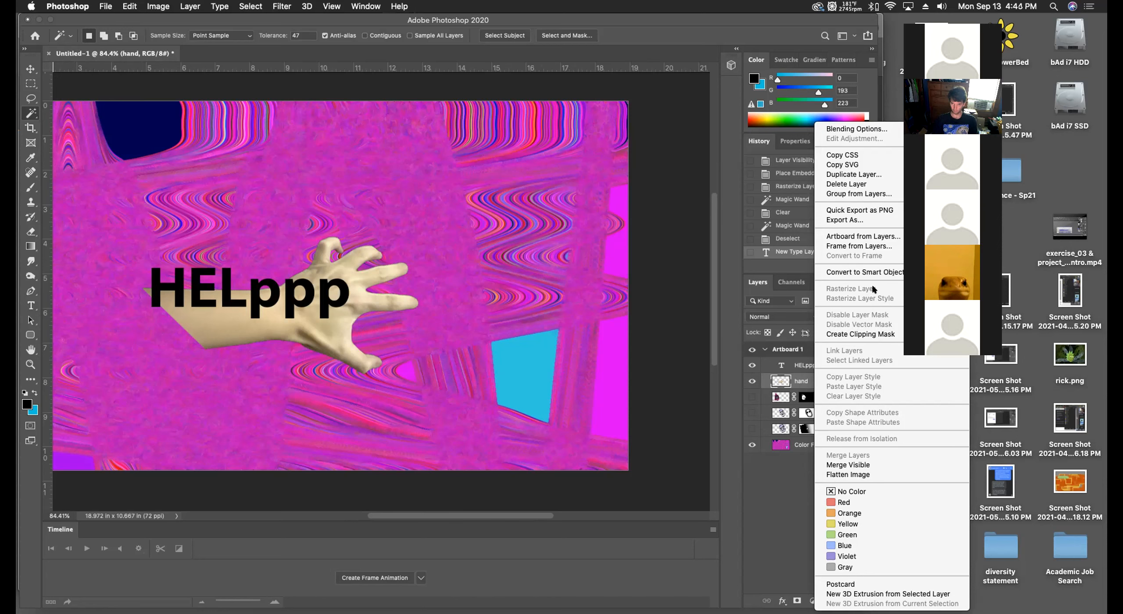
left_click(784, 383)
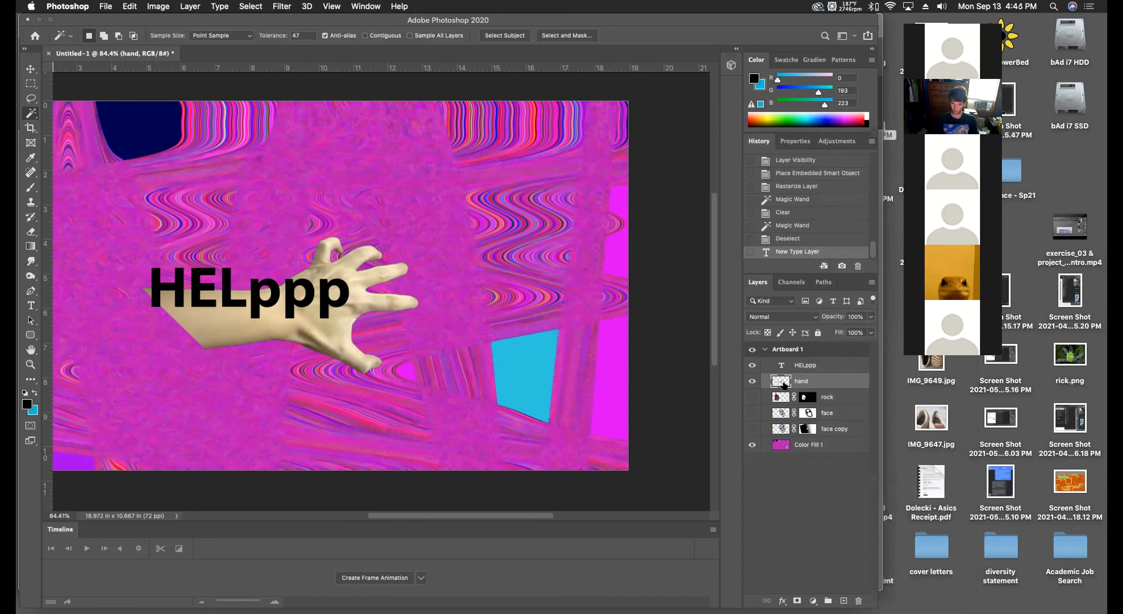
right_click(784, 383)
right_click(800, 382)
right_click(801, 381)
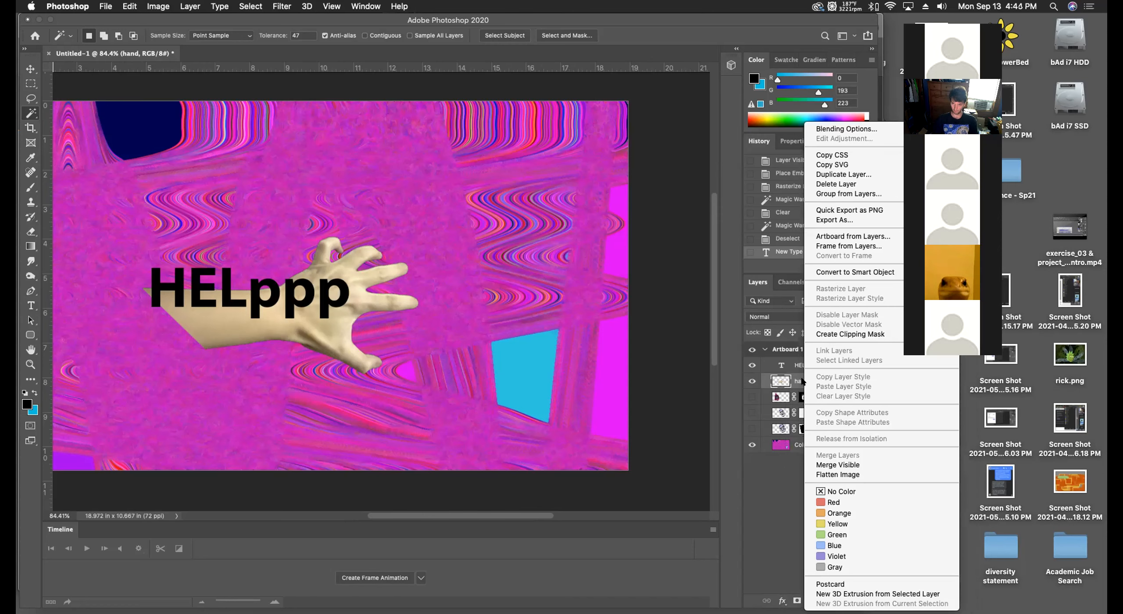
right_click(801, 382)
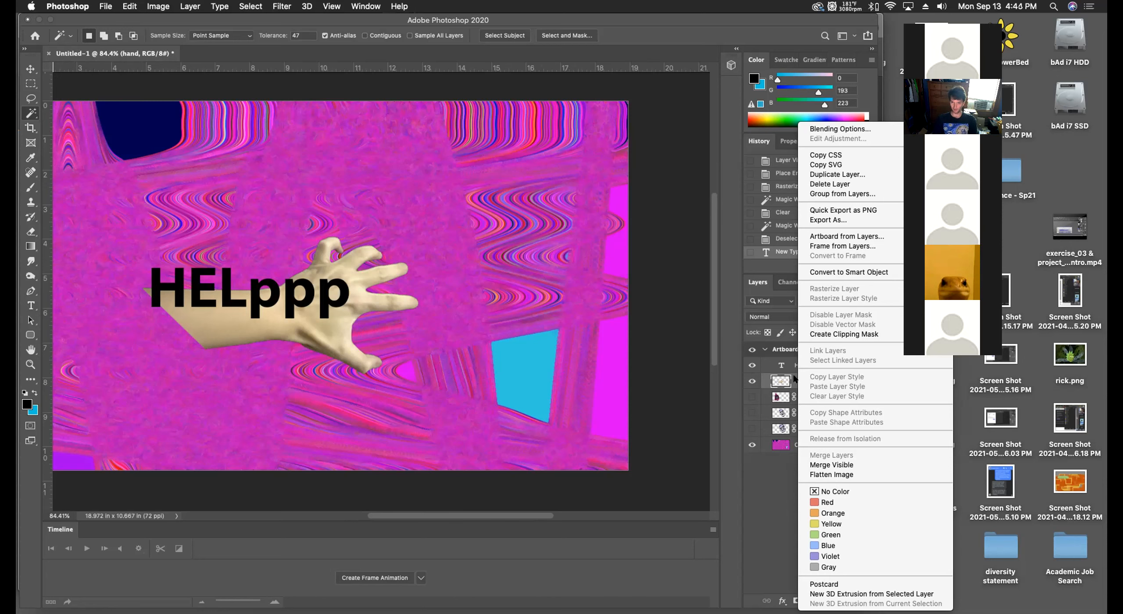
left_click(759, 385)
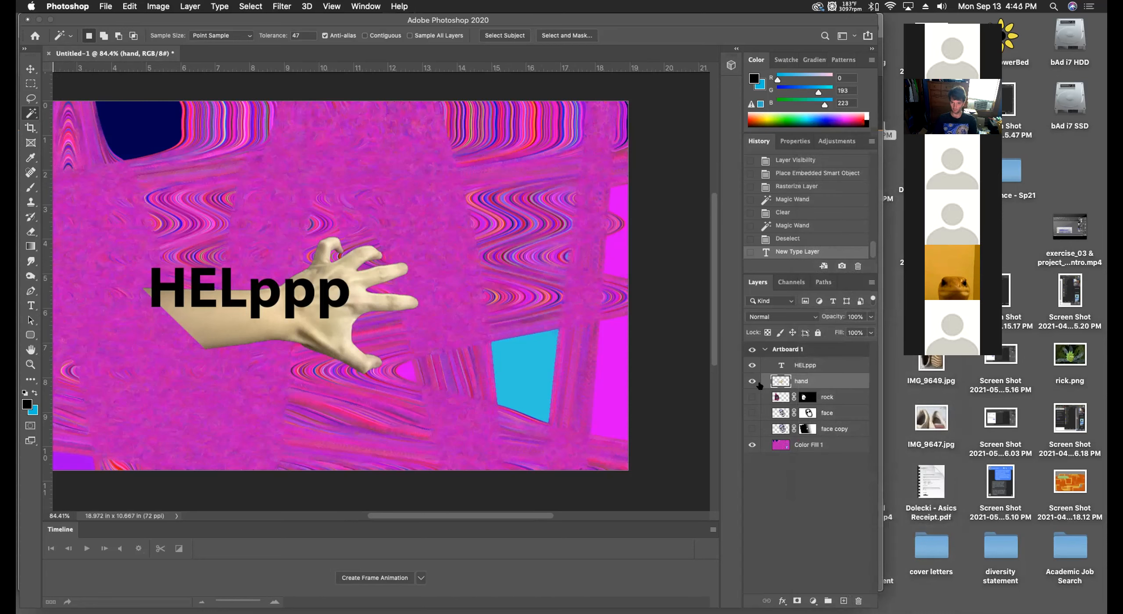
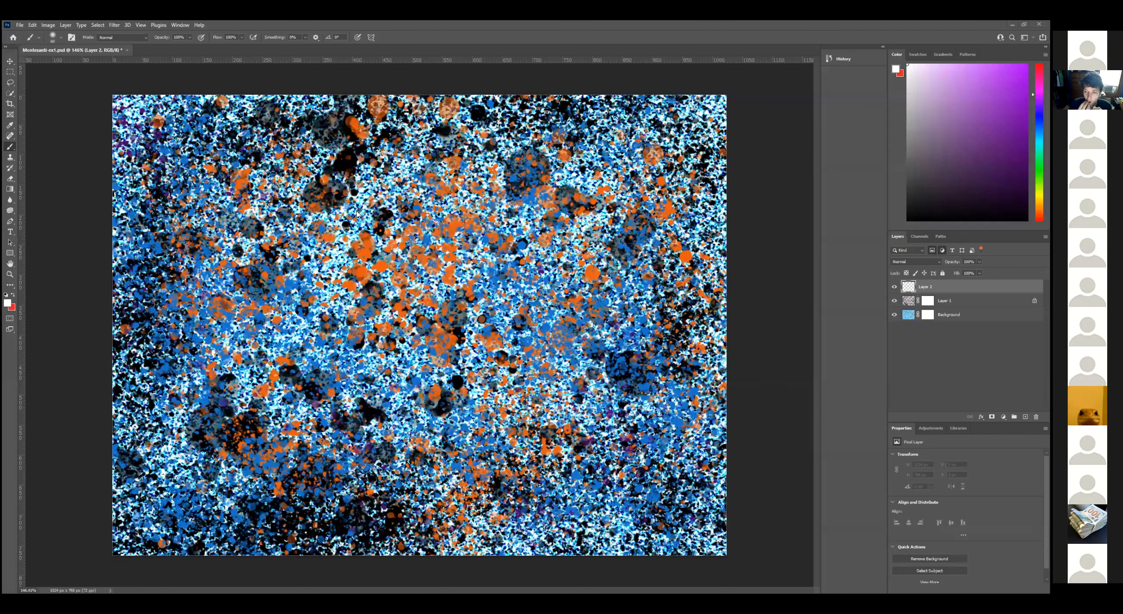
left_click(19, 26)
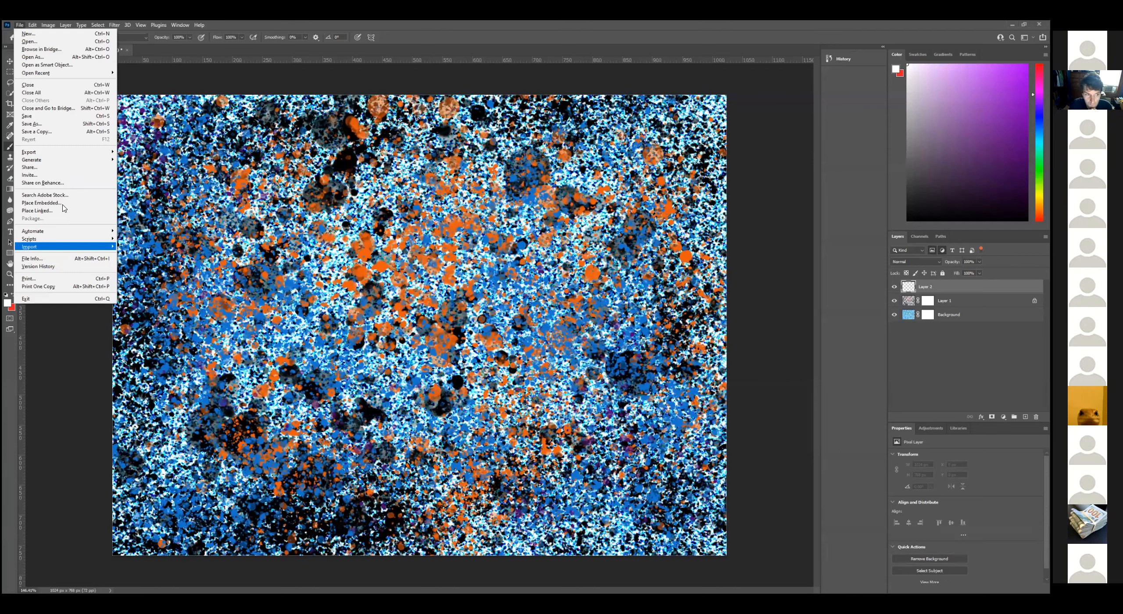
left_click(63, 203)
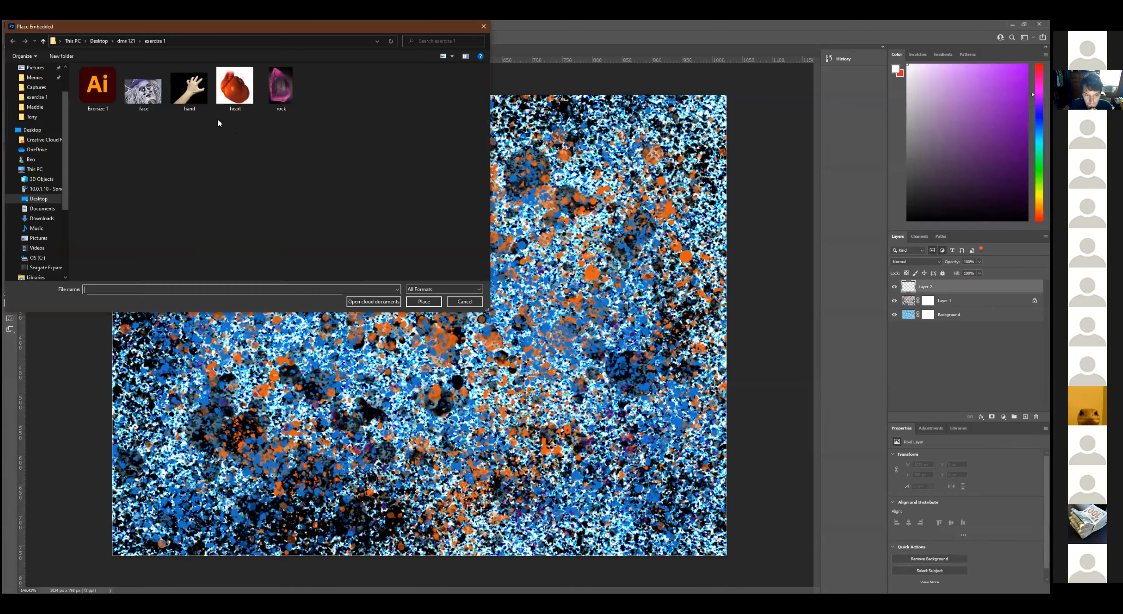
left_click(180, 91)
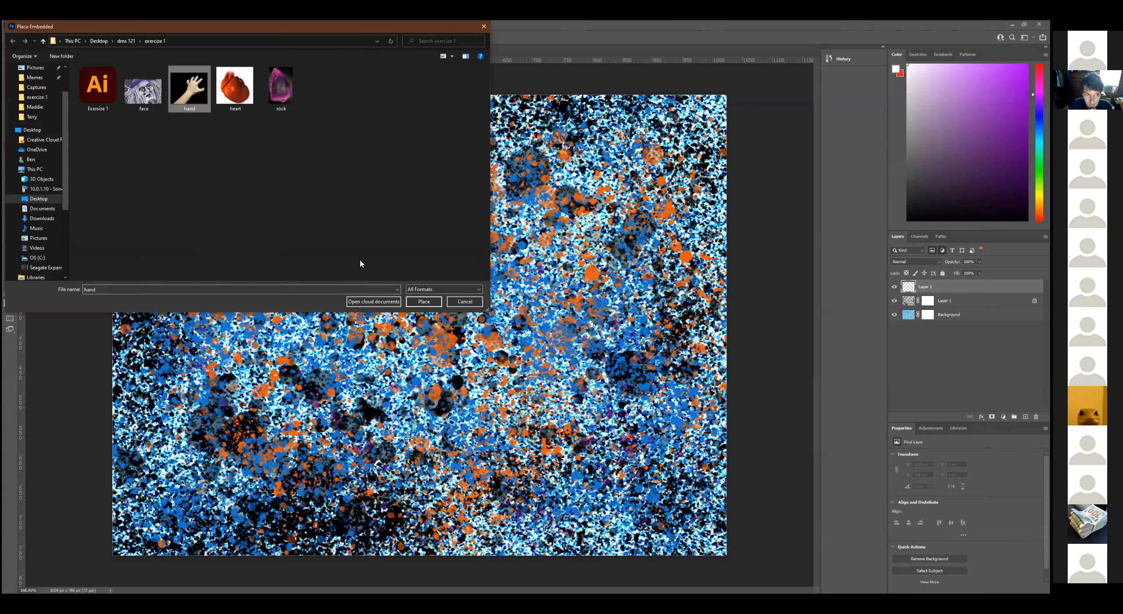
left_click(424, 303)
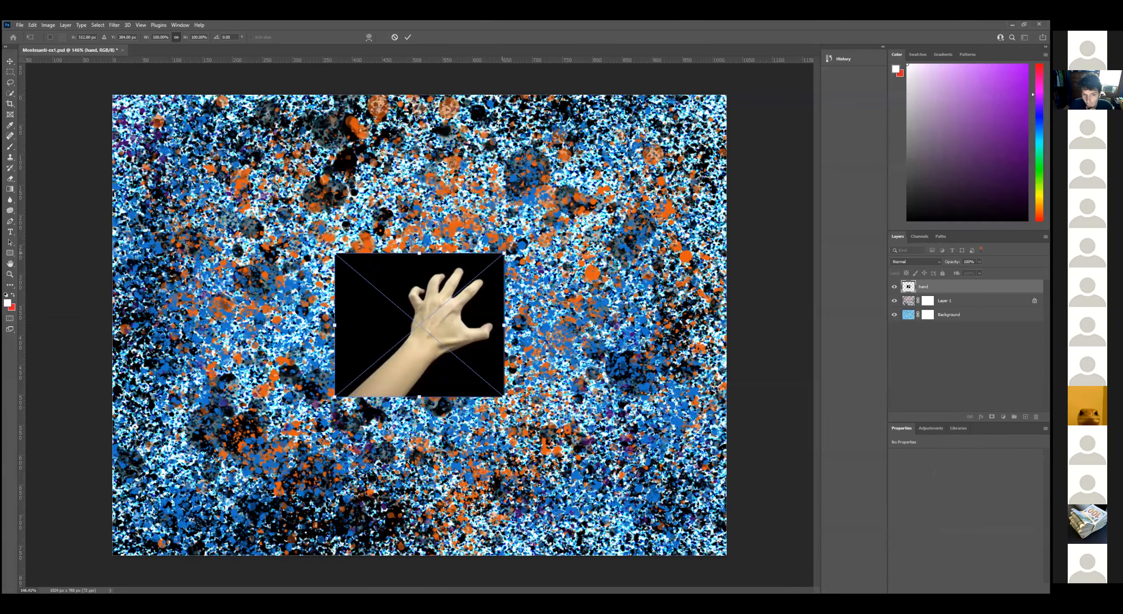
left_click_drag(504, 253, 599, 172)
left_click_drag(438, 304, 287, 367)
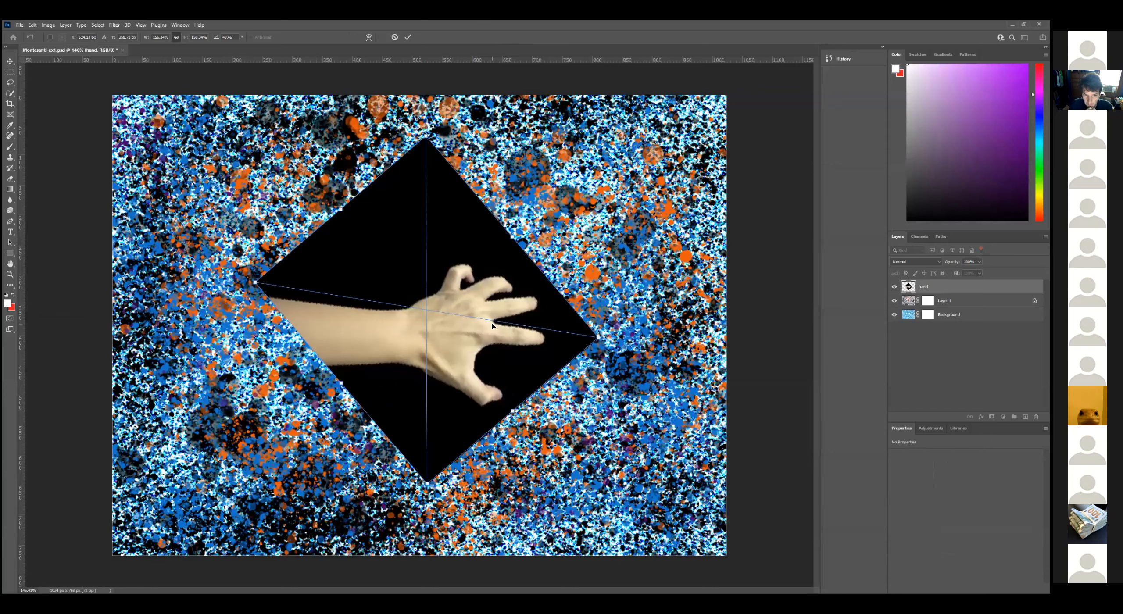
key("Escape")
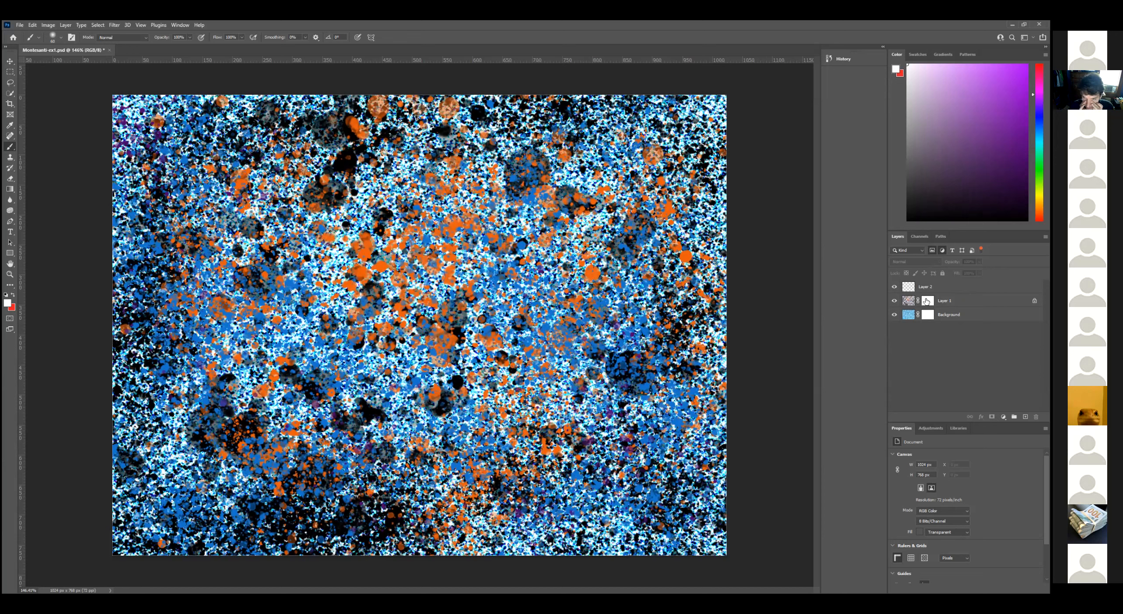
Delete the layer masks from Layer 1 and Background, and remove the empty Layer 2.
left_click(927, 301)
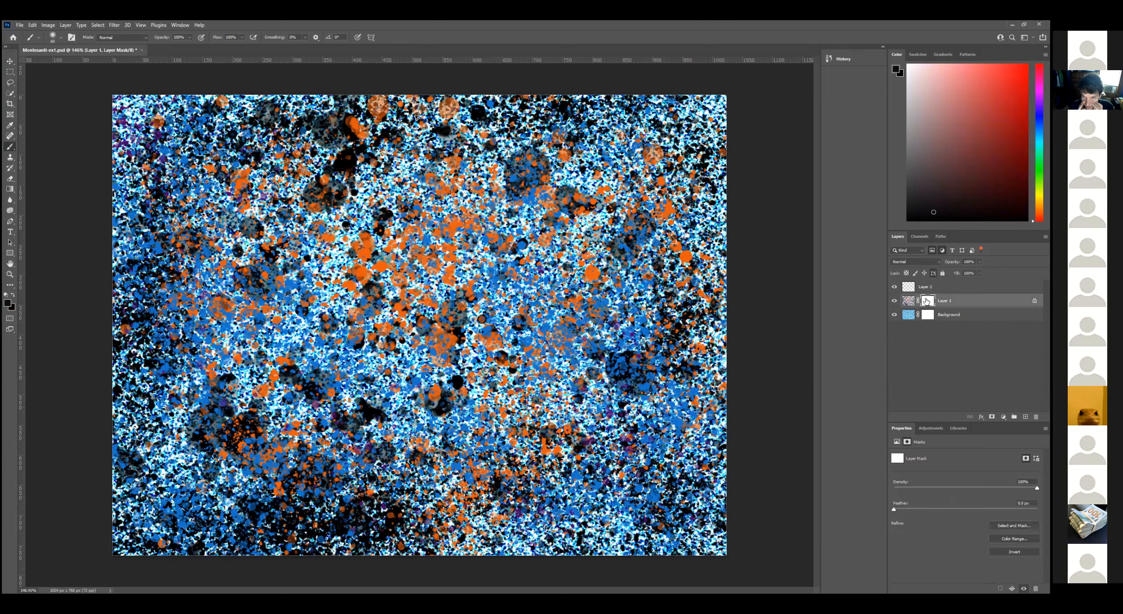
key("Delete")
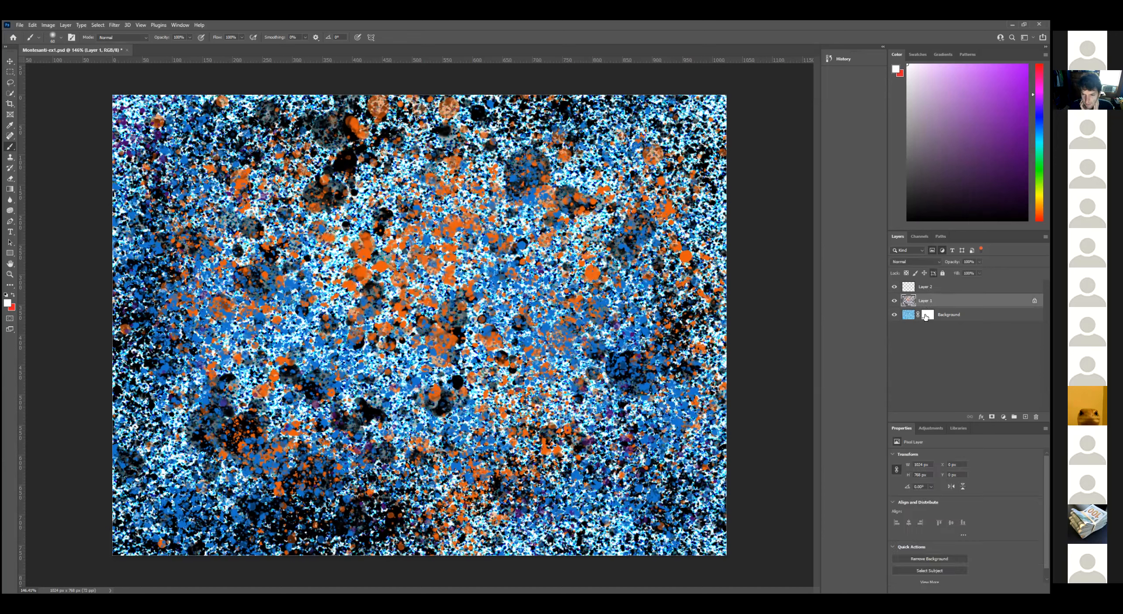
left_click(927, 316)
key("Delete")
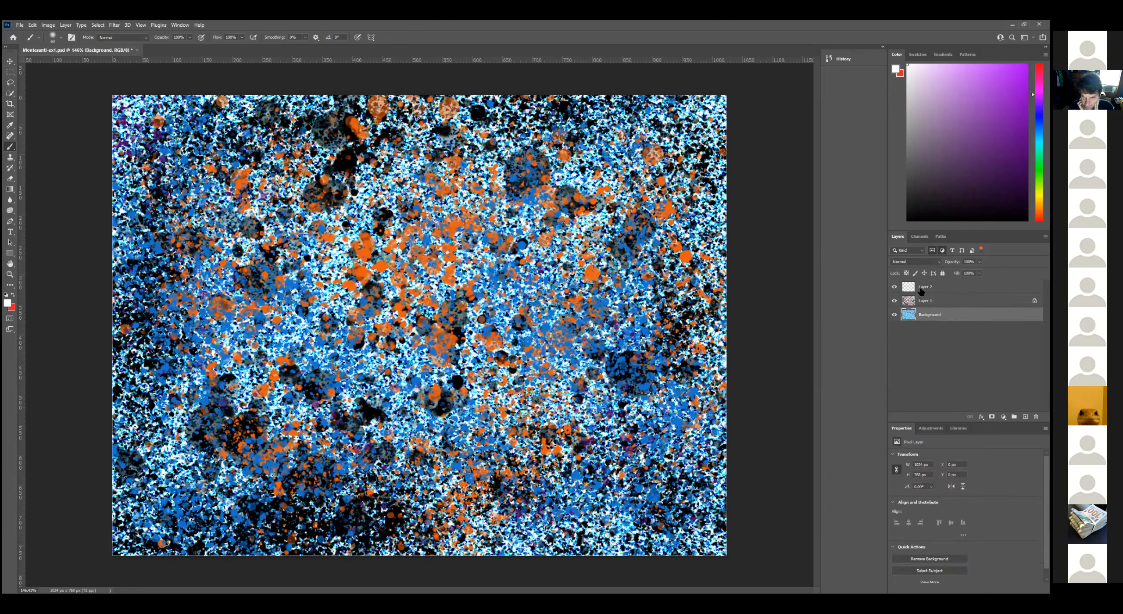
left_click(929, 287)
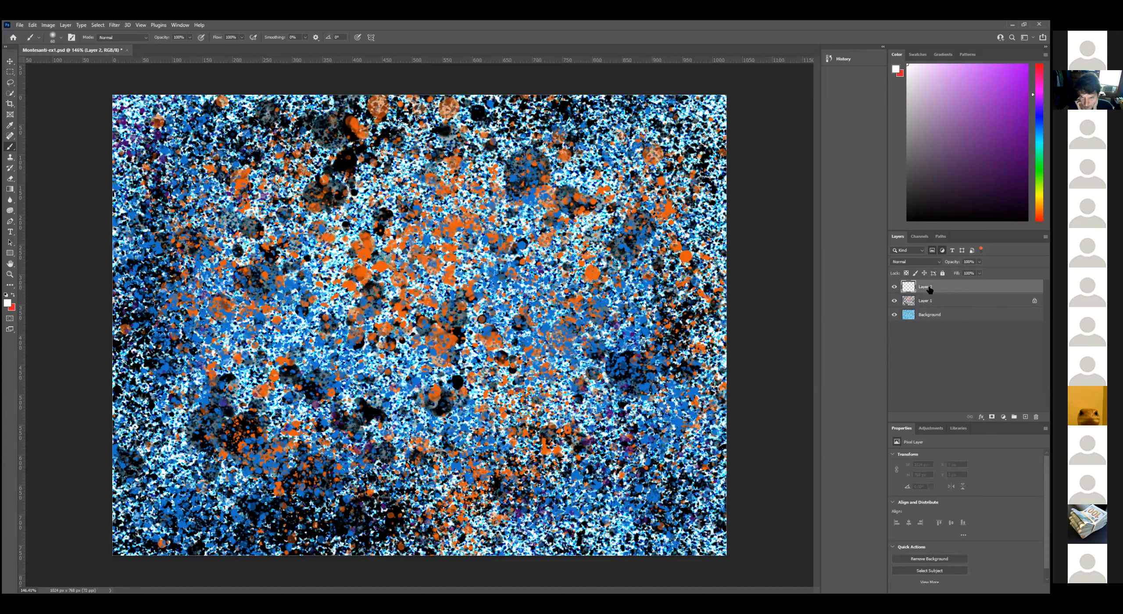
key("Delete")
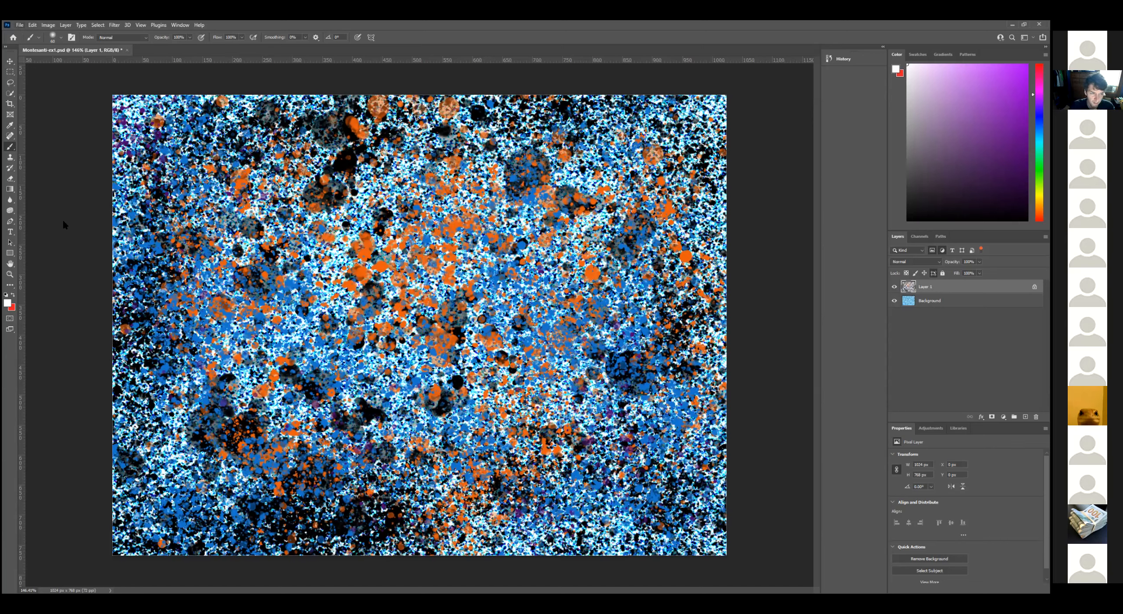
Place the hand image as an embedded file, enlarge it to about 148%, rotate it about 41° clockwise, and commit the placement.
left_click(20, 25)
left_click(43, 204)
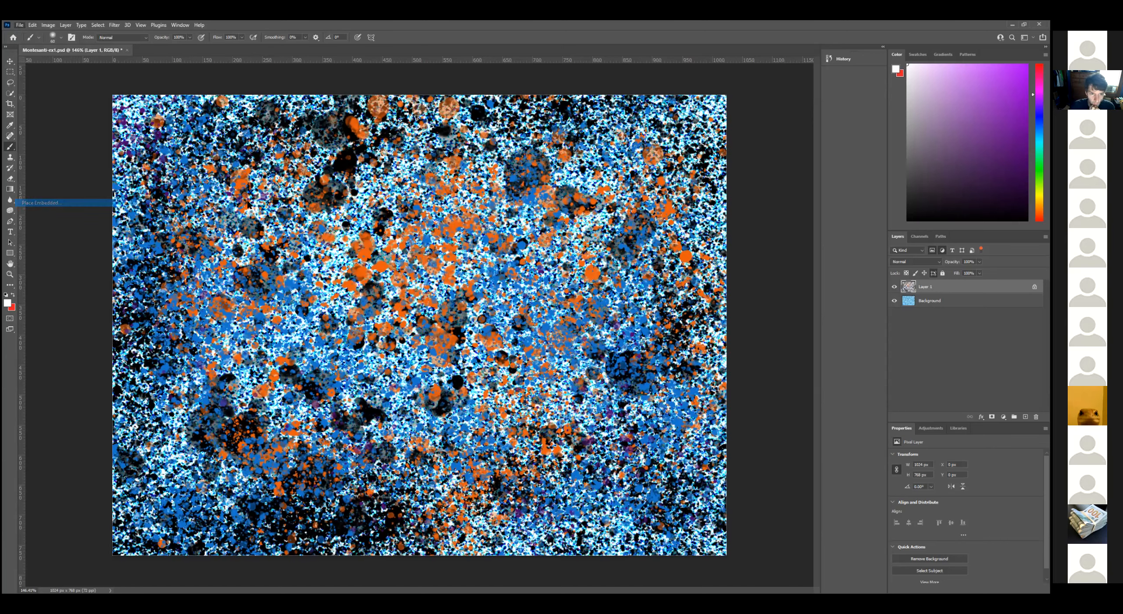
left_click(189, 88)
left_click(427, 302)
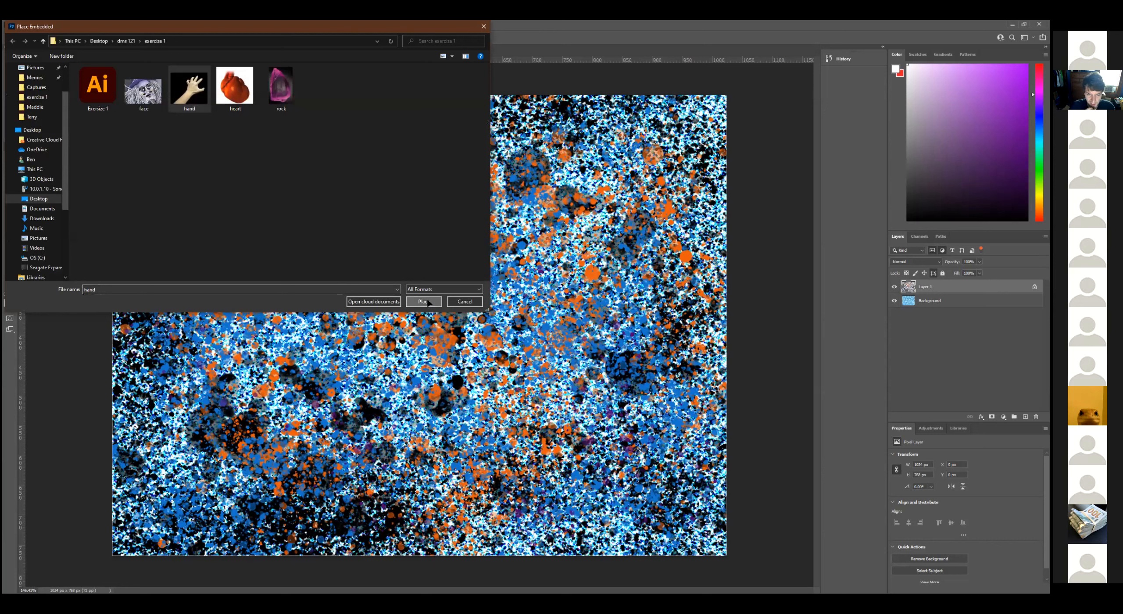
left_click_drag(425, 310, 378, 351)
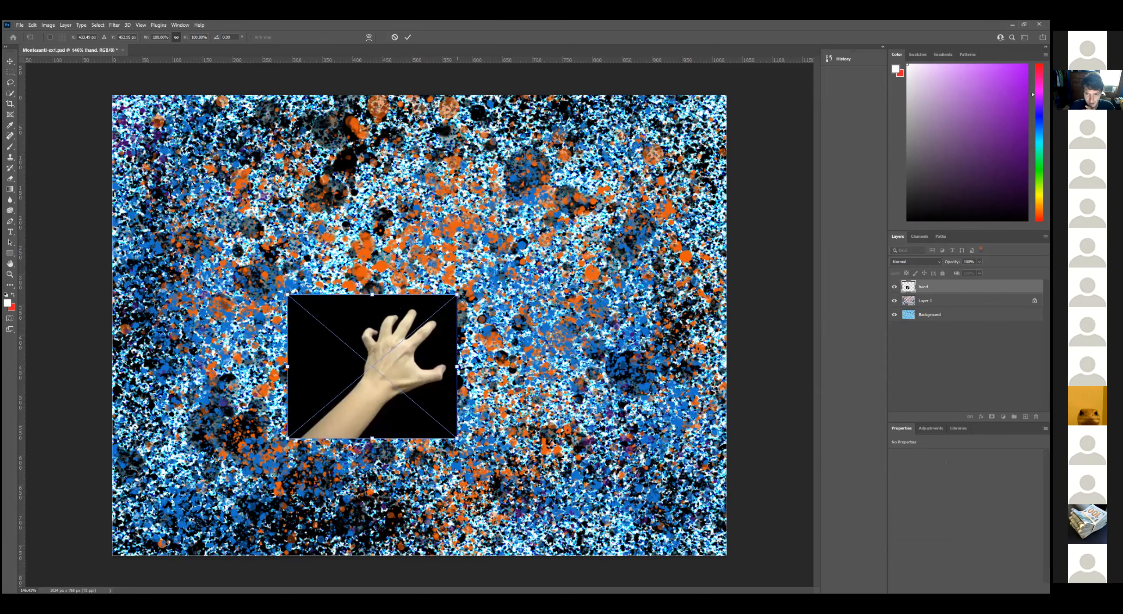
left_click_drag(457, 295, 539, 226)
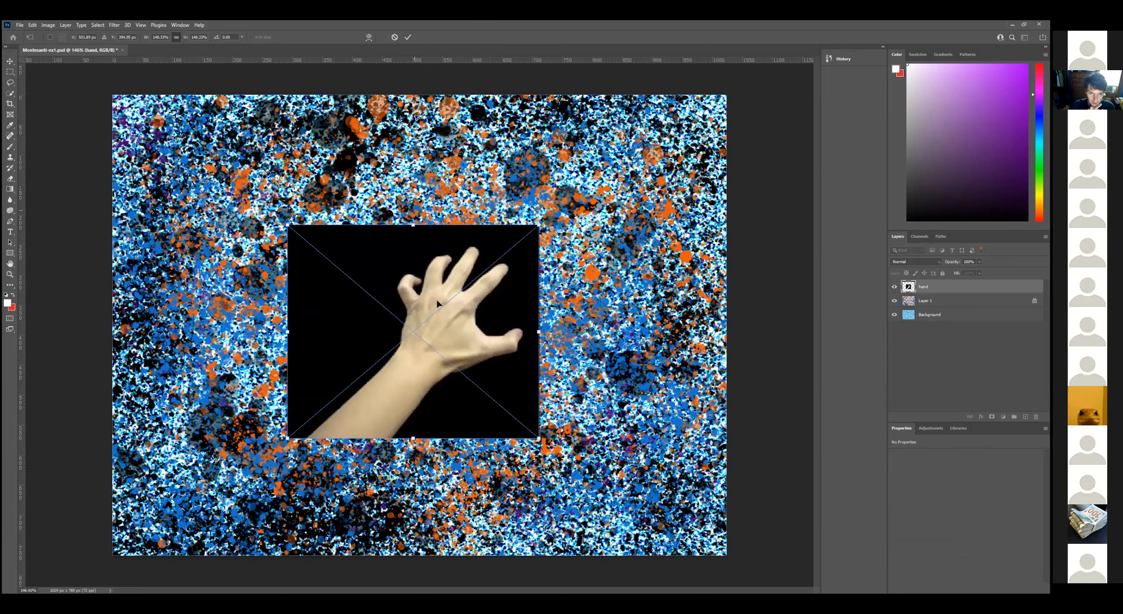
left_click_drag(415, 210, 584, 285)
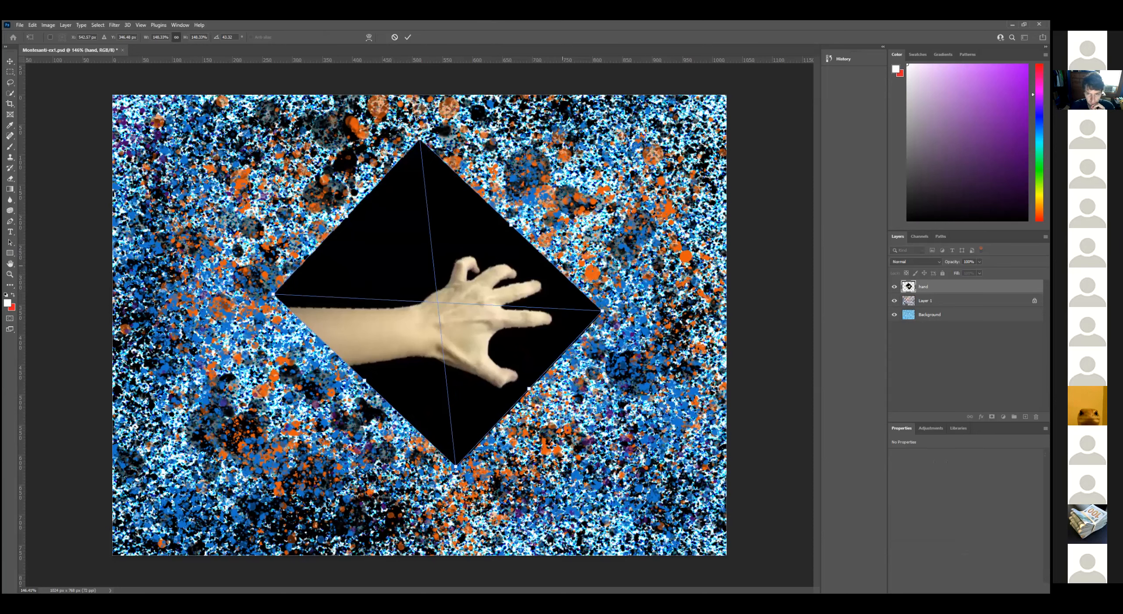
key("Return")
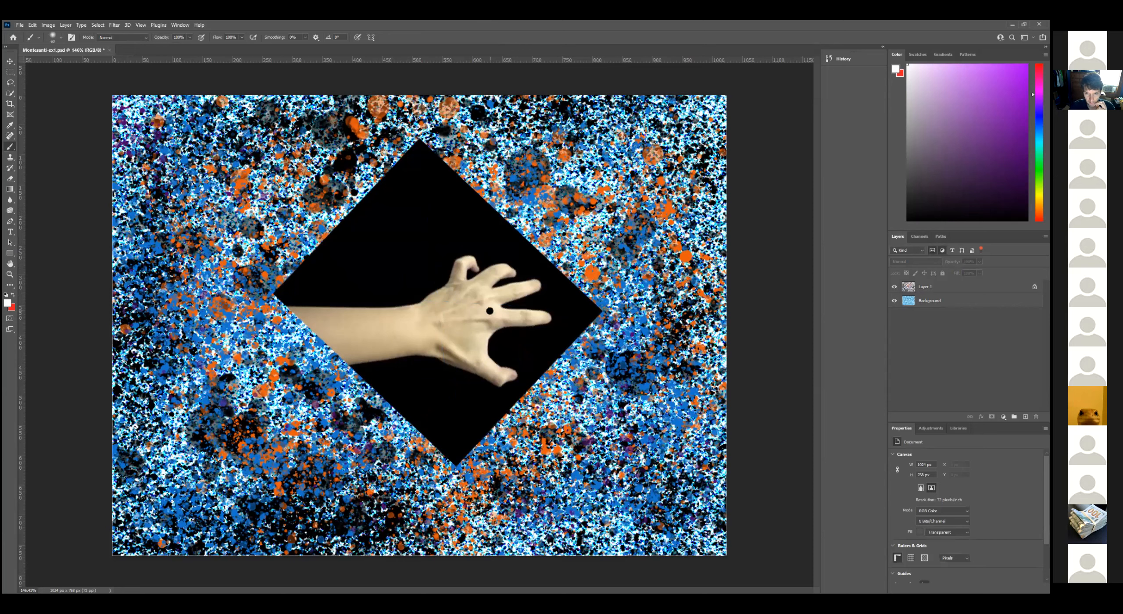
Inspect Layer 1's layer commands, remove its lock, and undo back to before the hand image was placed.
right_click(920, 287)
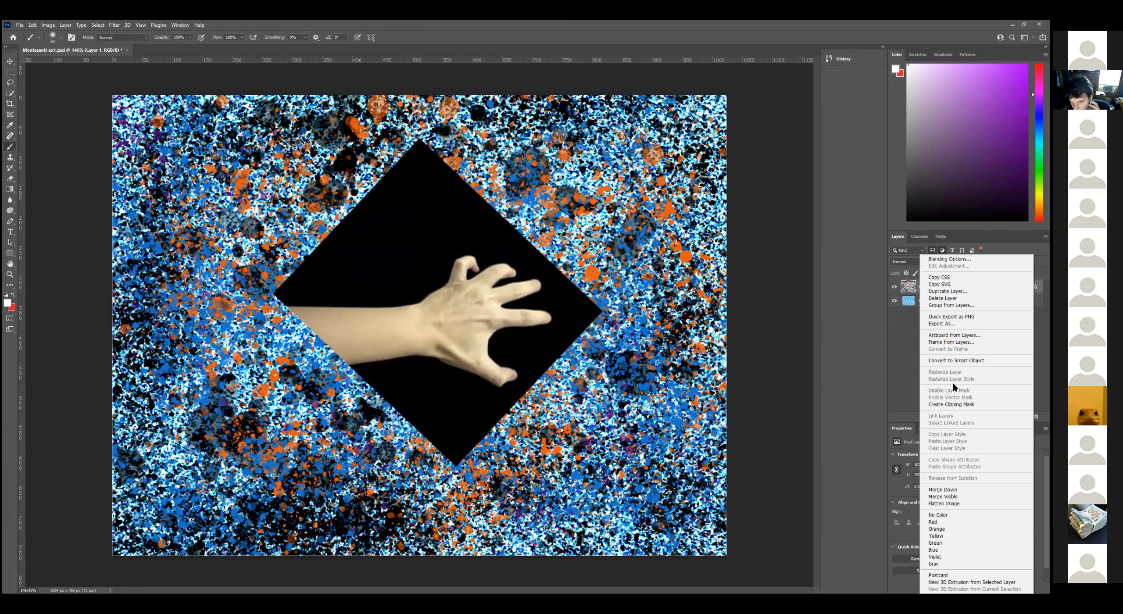
left_click(904, 311)
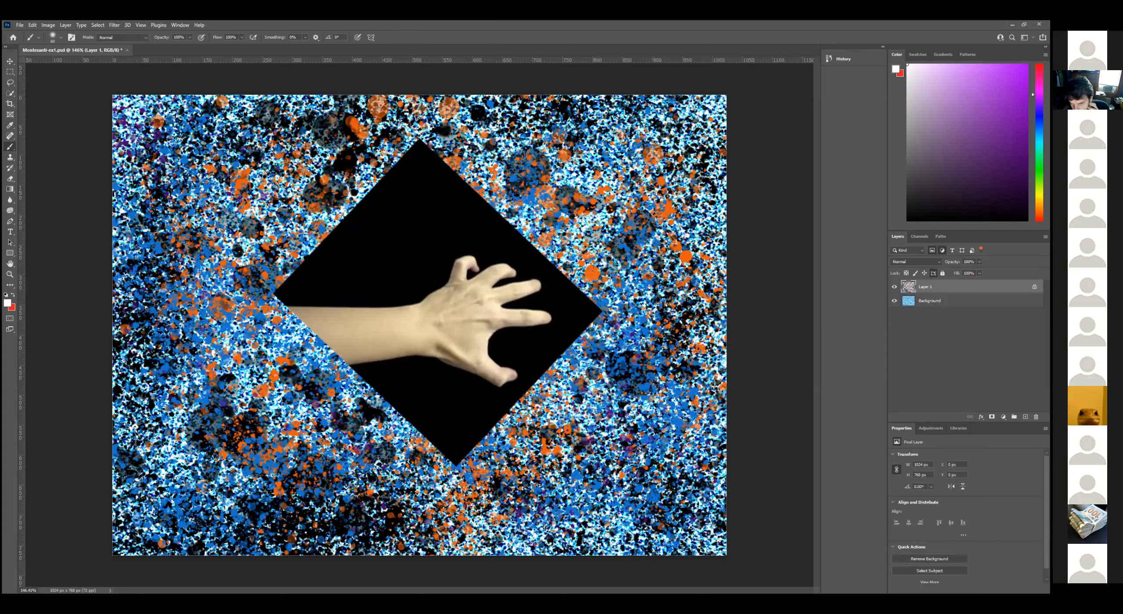
left_click(933, 273)
right_click(922, 286)
left_click(963, 342)
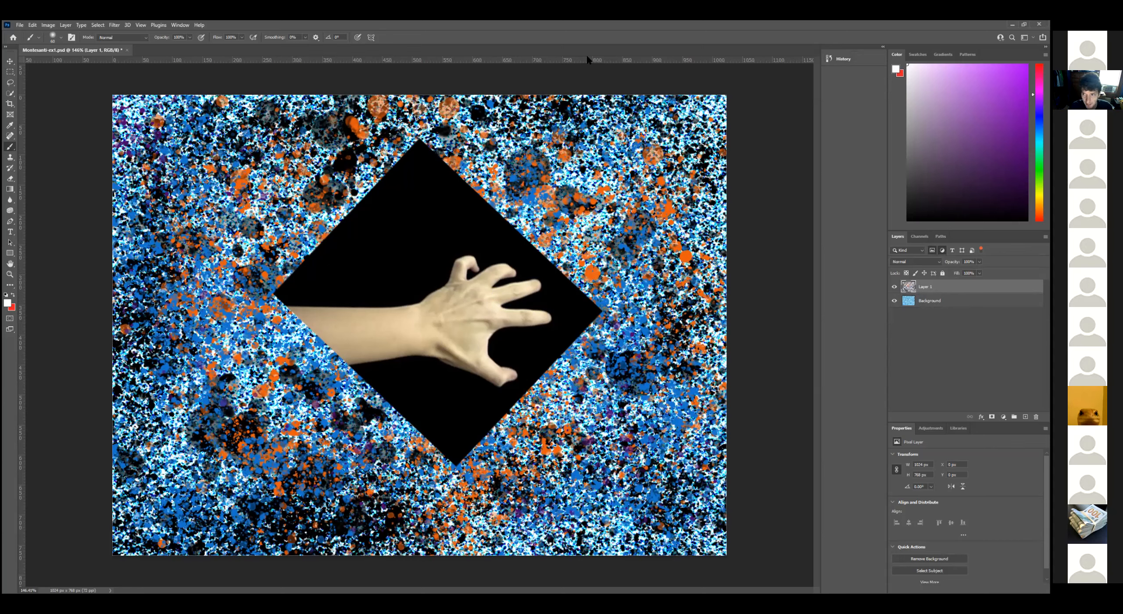
key("ctrl+/")
key("ctrl+z")
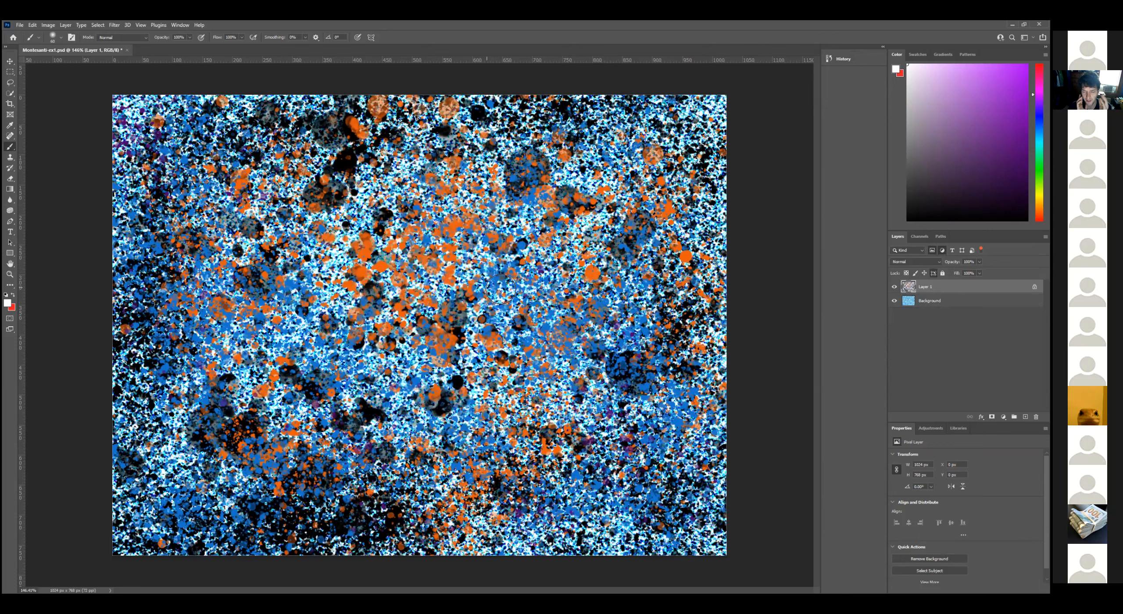
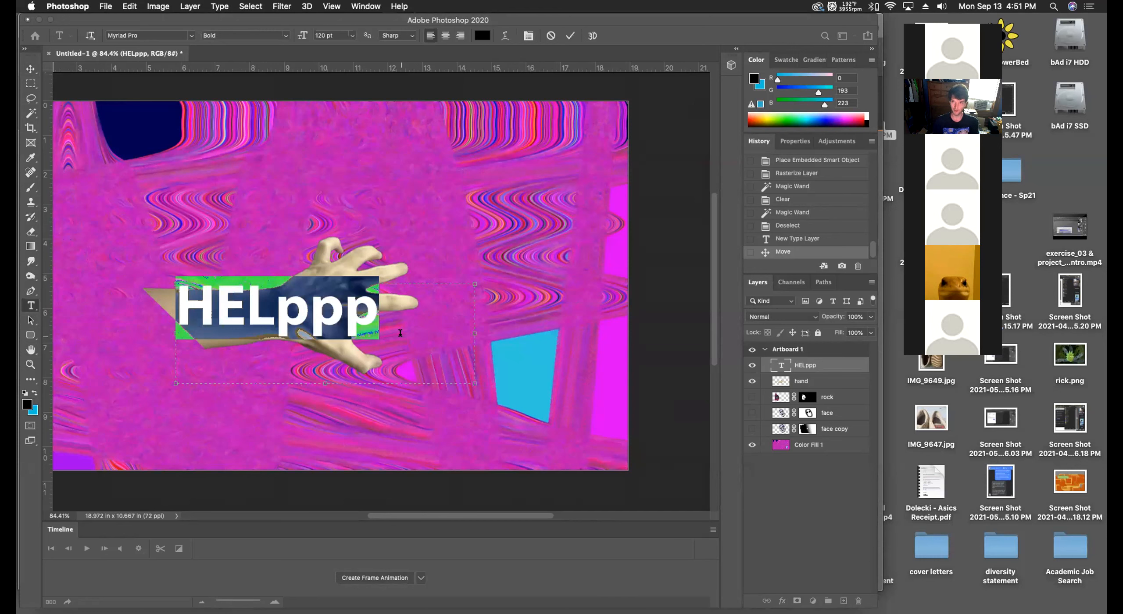
Commit the HELppp text edit and activate the Move tool.
left_click(29, 69)
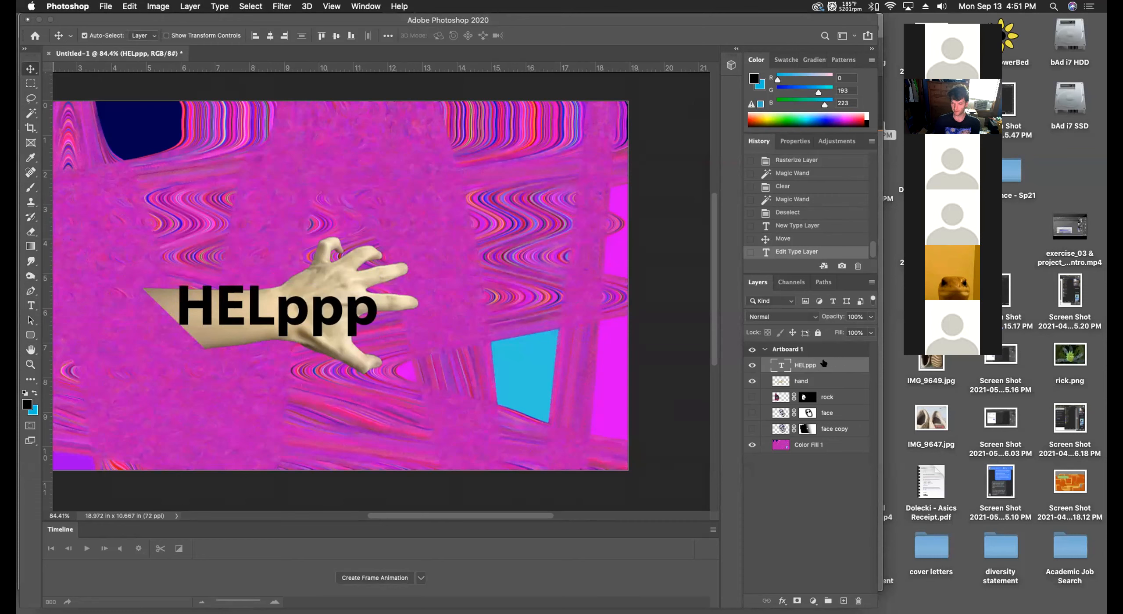
Move the HELppp text layer below the hand layer and clip the hand to the text with a clipping mask.
left_click_drag(805, 362, 803, 383)
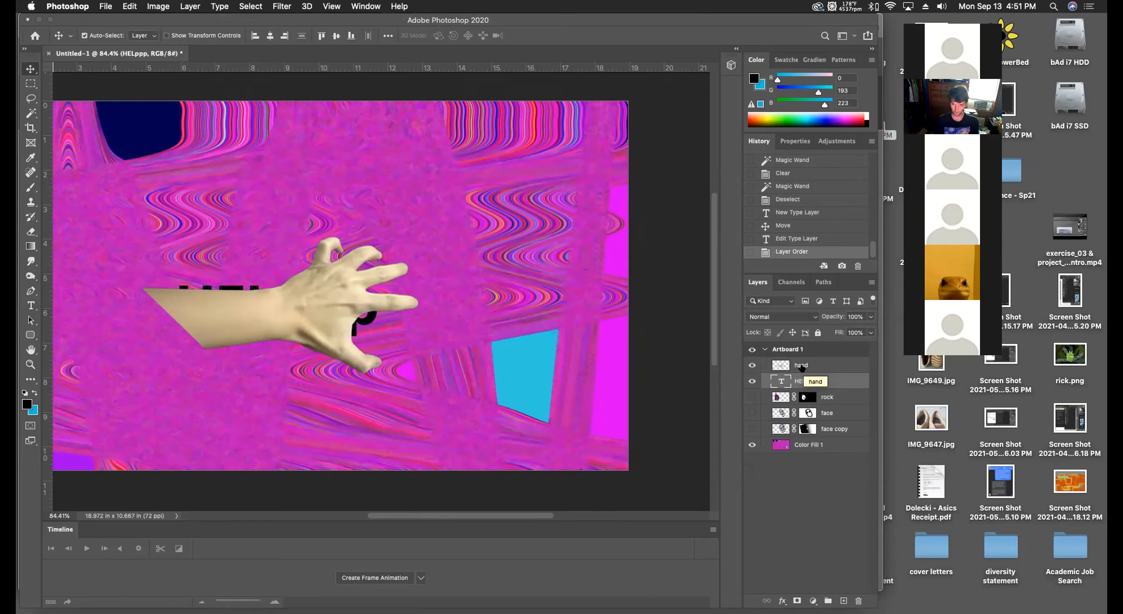
right_click(798, 367)
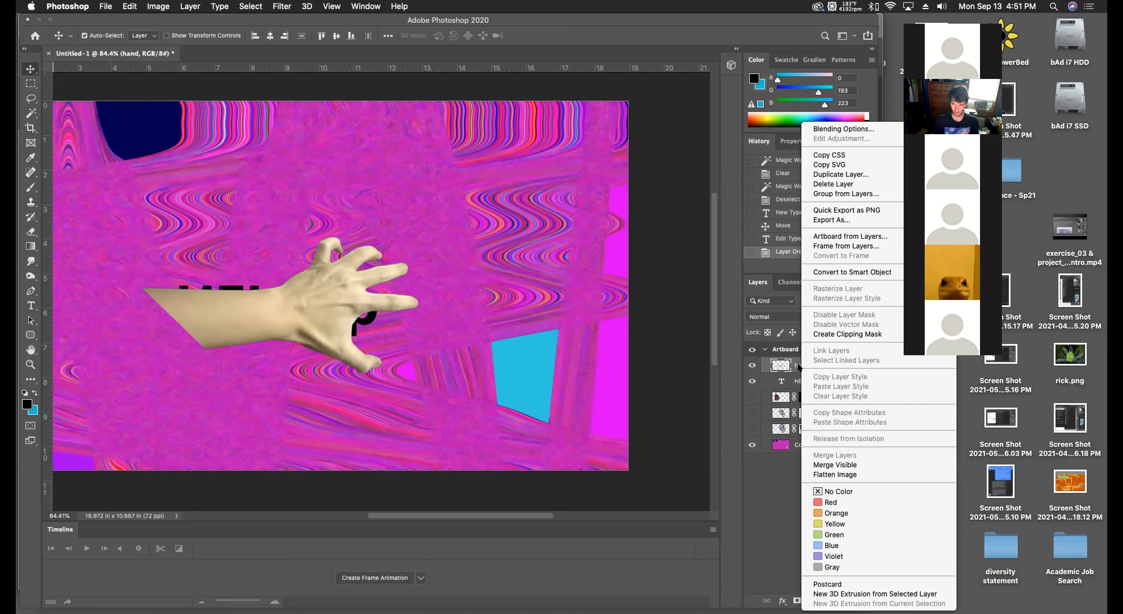
left_click(880, 334)
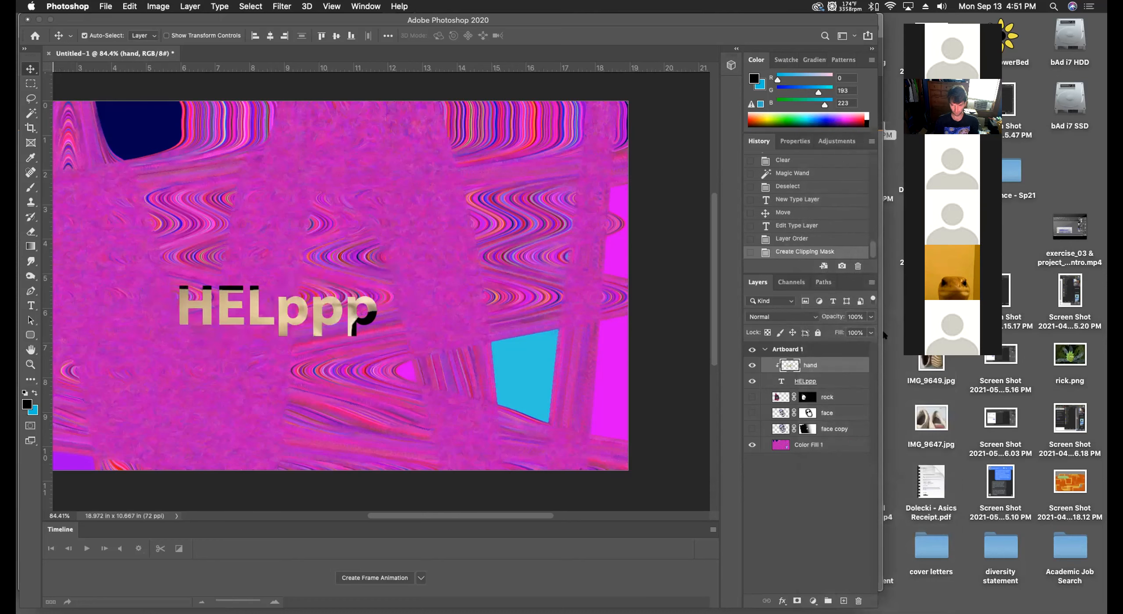
Free transform the clipped hand inside the text to 81.16% width and 47.07% height, rotated 13.77°.
left_click(806, 382)
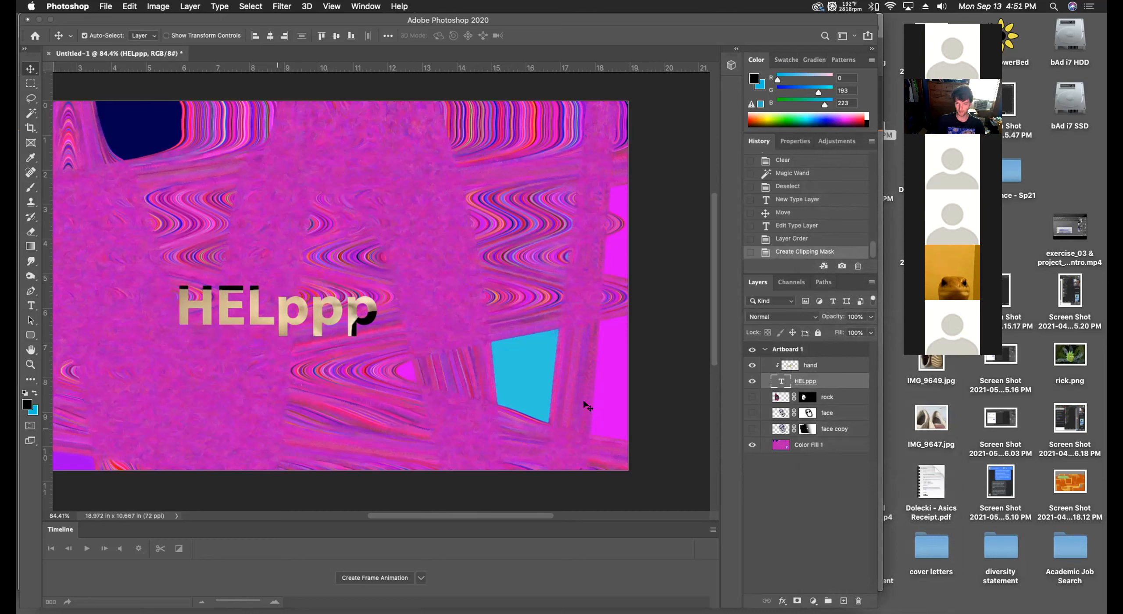
left_click(806, 366)
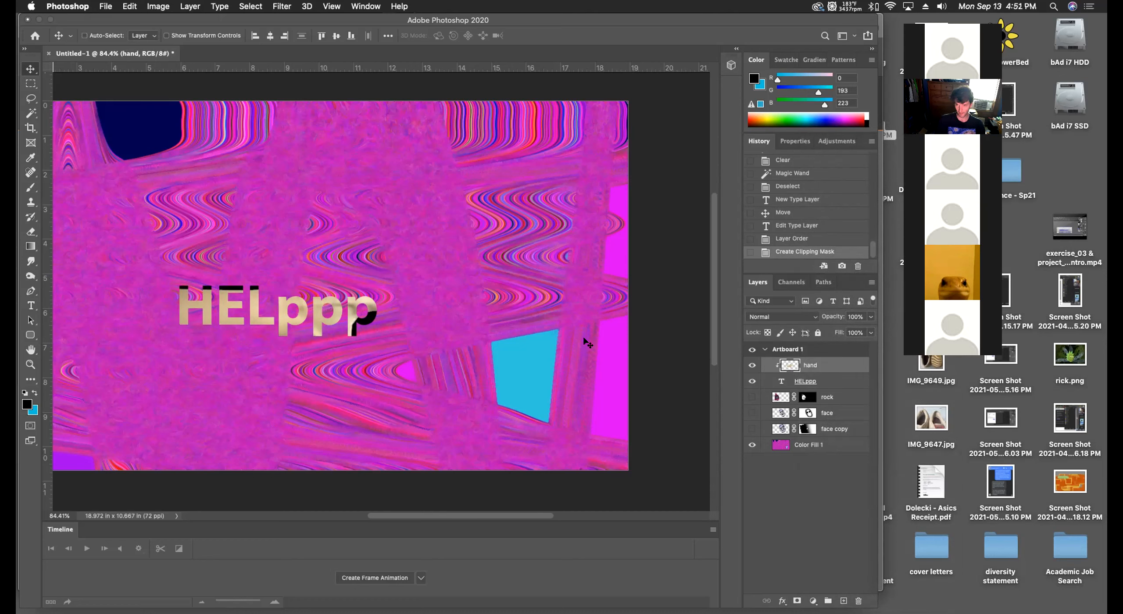
key("super+t")
left_click_drag(414, 373, 378, 360)
left_click_drag(285, 326, 294, 354)
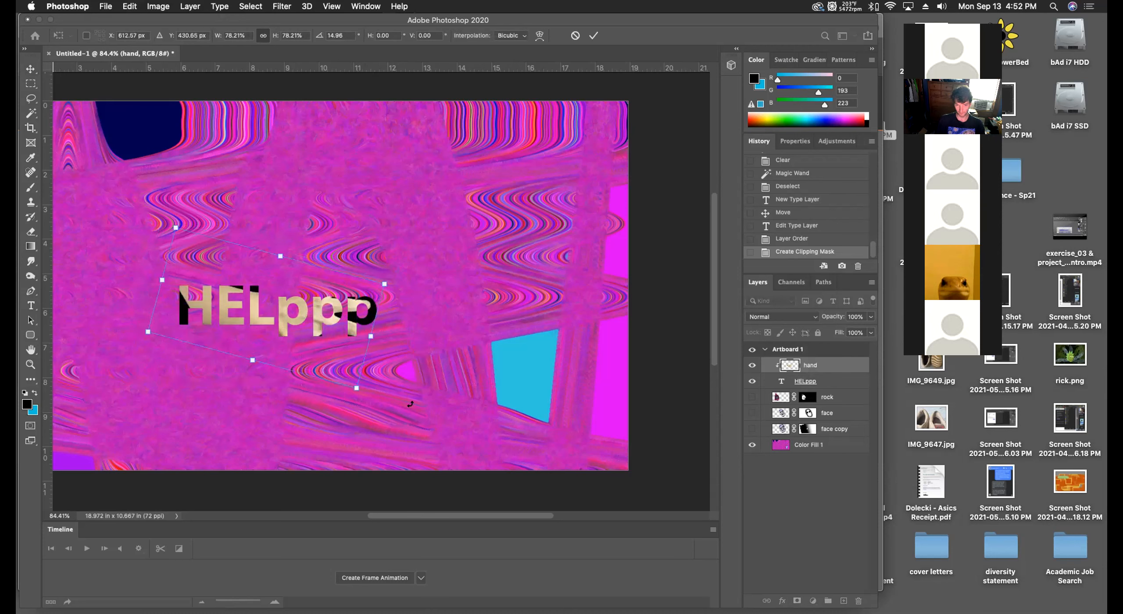
mouse_move(365, 394)
left_mouse_down()
mouse_move(382, 377)
mouse_move(363, 365)
mouse_move(377, 375)
left_mouse_up()
left_click_drag(262, 364, 255, 311)
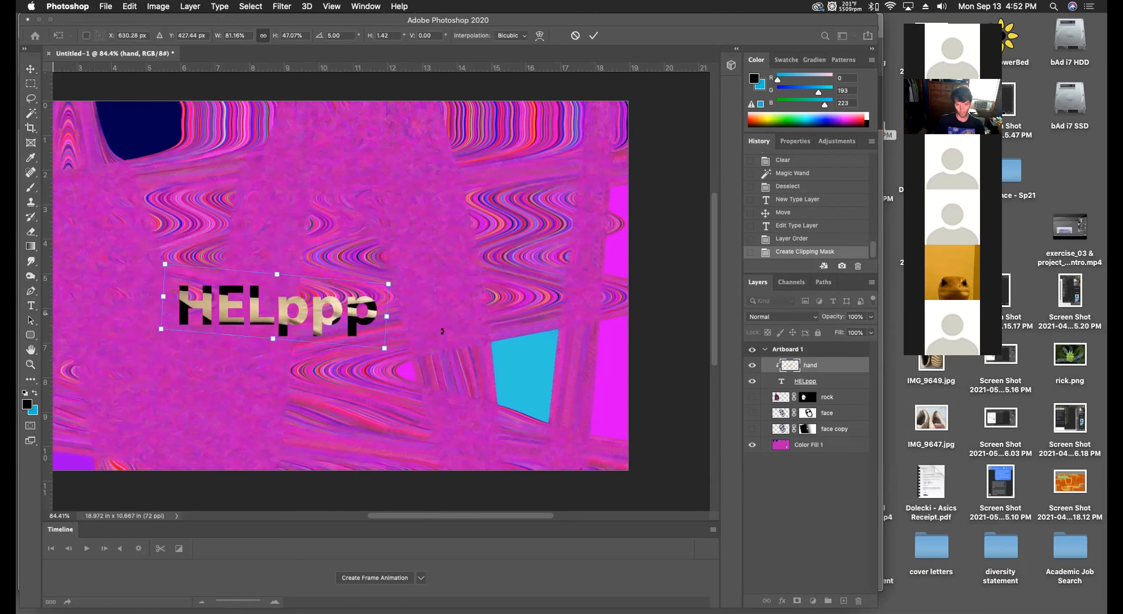
left_click_drag(403, 278, 411, 298)
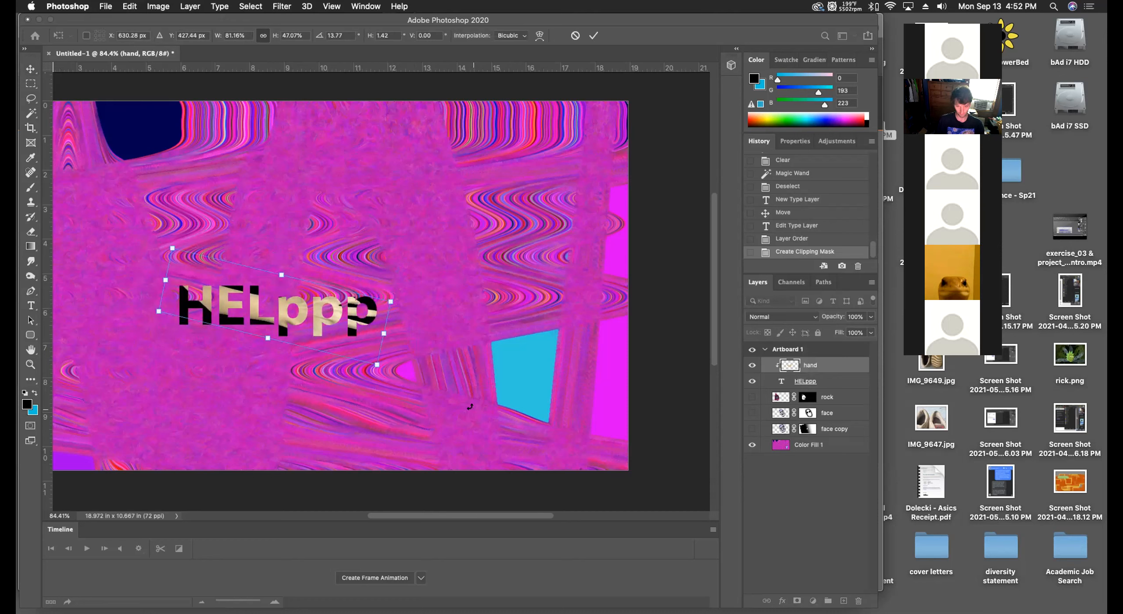
key("Return")
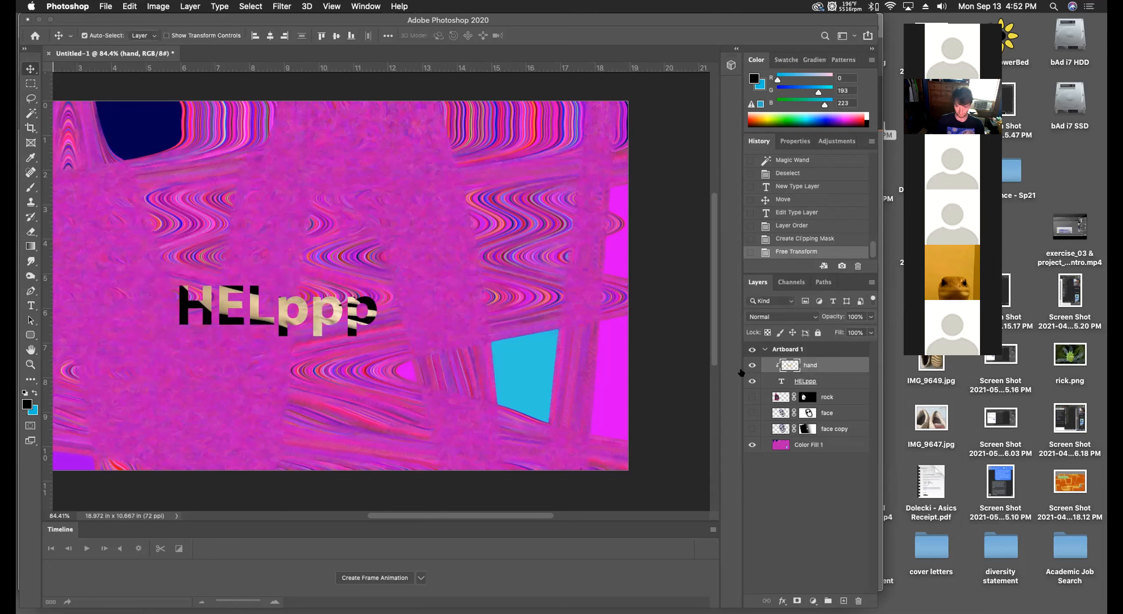
Reposition the clipped hand and the HELppp text independently, and turn on the CMYK proof preview.
left_click(830, 381)
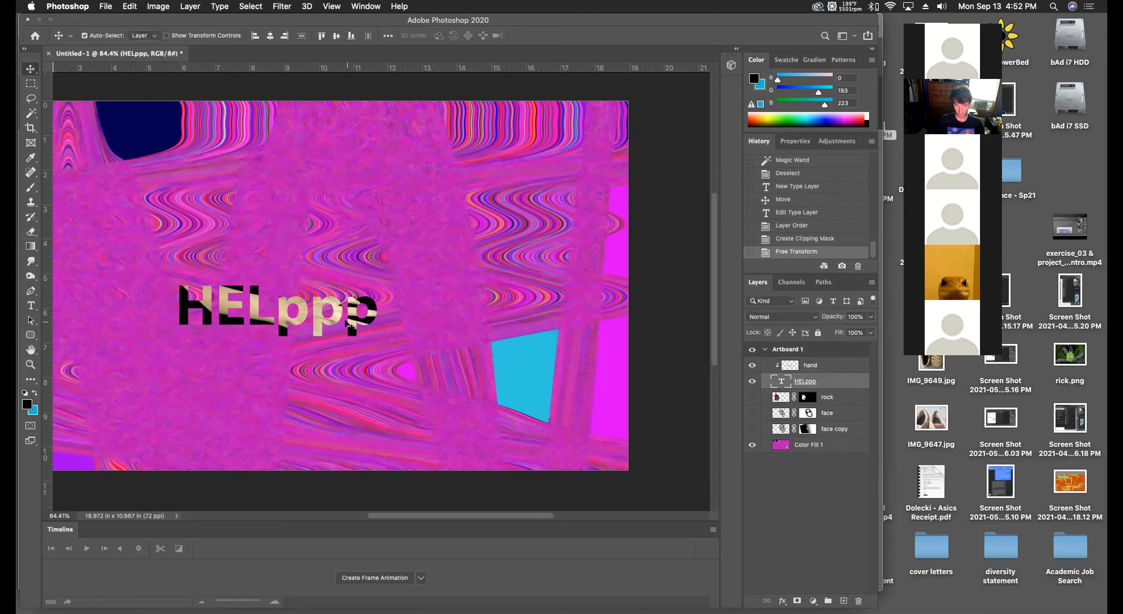
left_click_drag(352, 325, 372, 307)
left_click(812, 381)
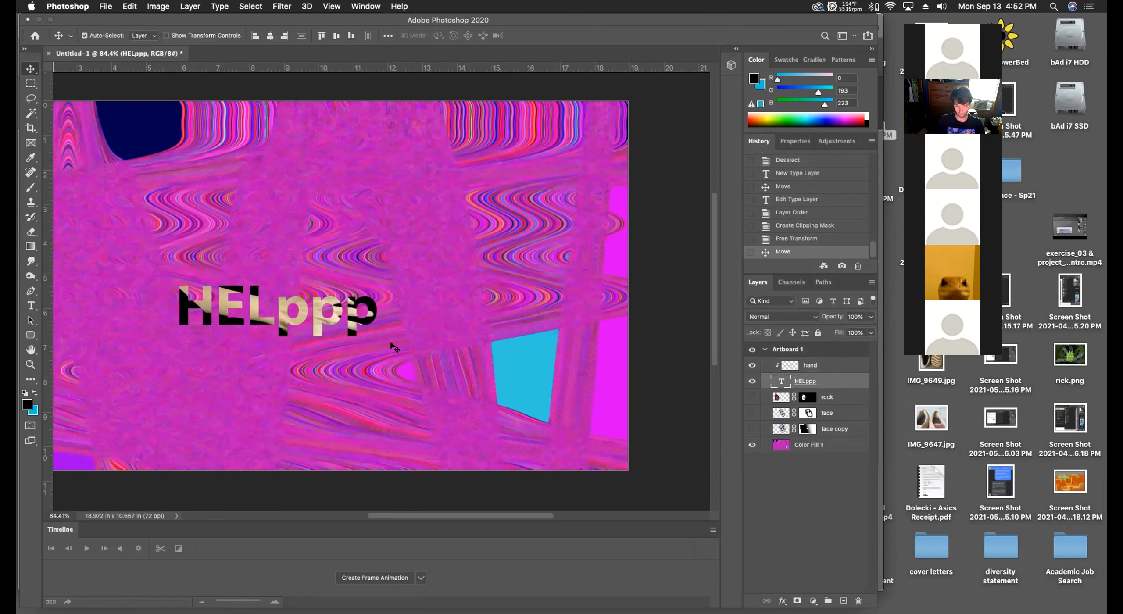
key("super")
key("super+y")
mouse_move(286, 312)
left_mouse_down()
mouse_move(314, 313)
mouse_move(266, 319)
mouse_move(267, 336)
mouse_move(290, 328)
left_mouse_up()
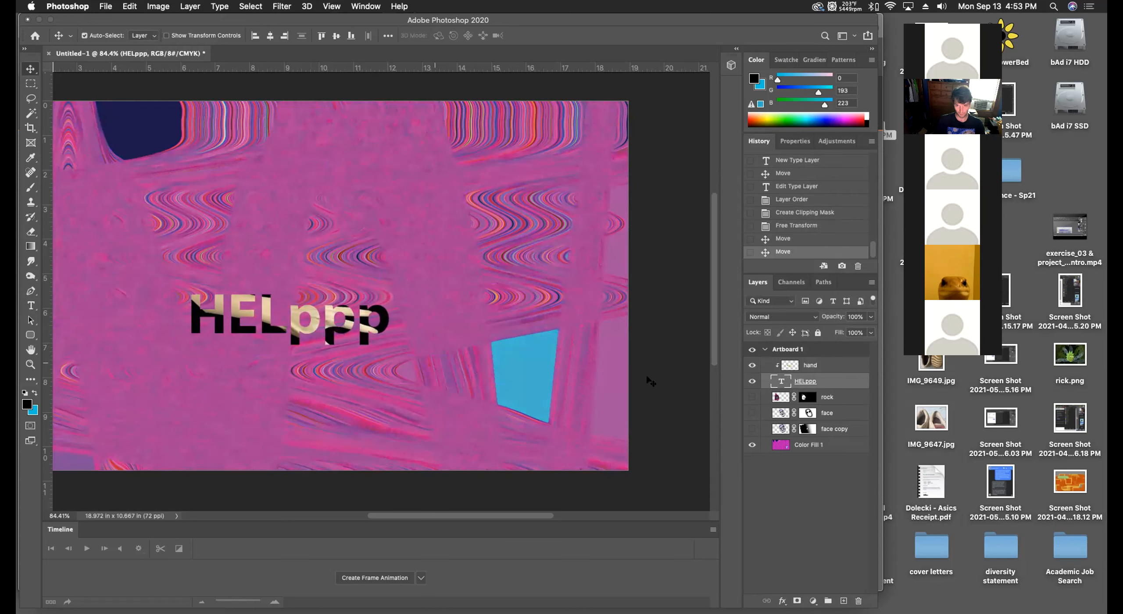
Move the hand and HELppp layers together and free transform them to 147.91% width, 61.14% height, -22.72° rotation and -22.94° horizontal skew.
left_click(829, 366, "shift")
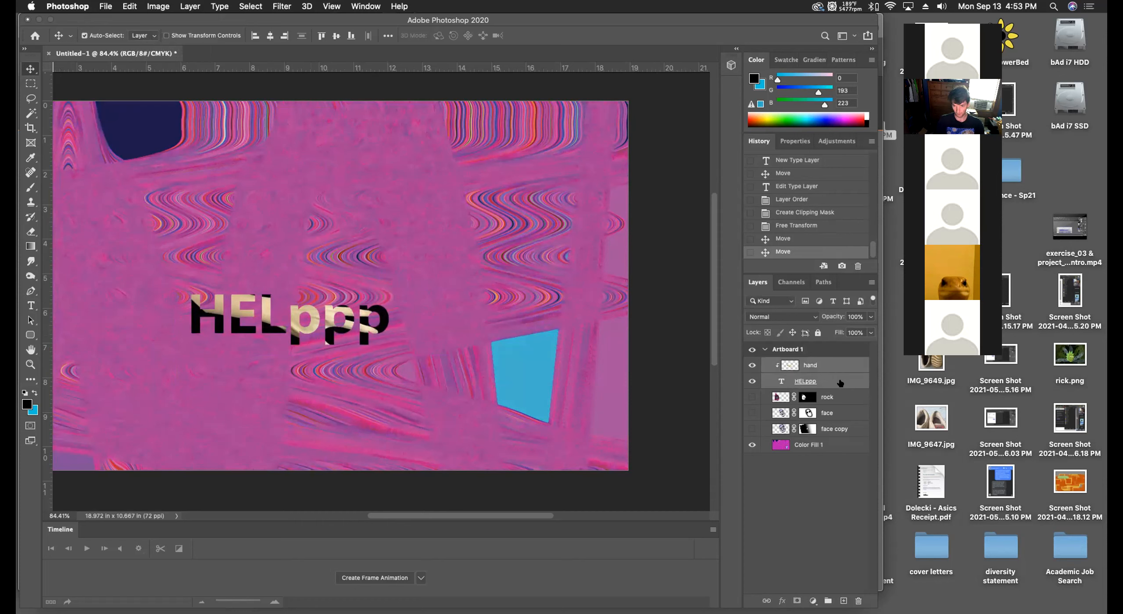
mouse_move(329, 354)
left_mouse_down()
mouse_move(316, 317)
mouse_move(318, 341)
left_mouse_up()
key("super+t")
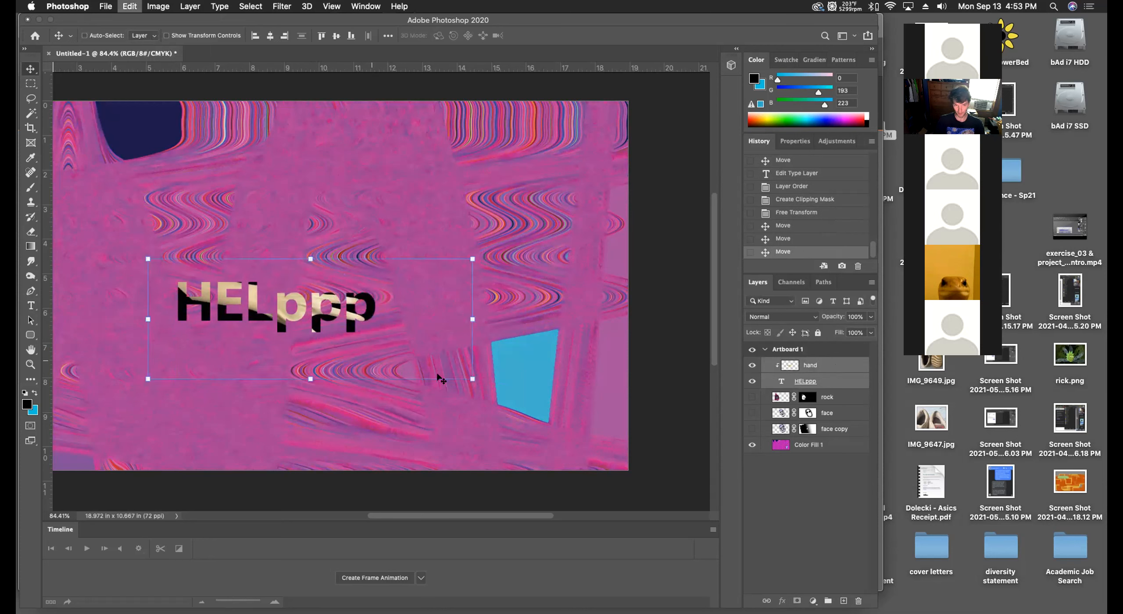
left_click_drag(477, 378, 531, 433)
left_click_drag(518, 315, 604, 130)
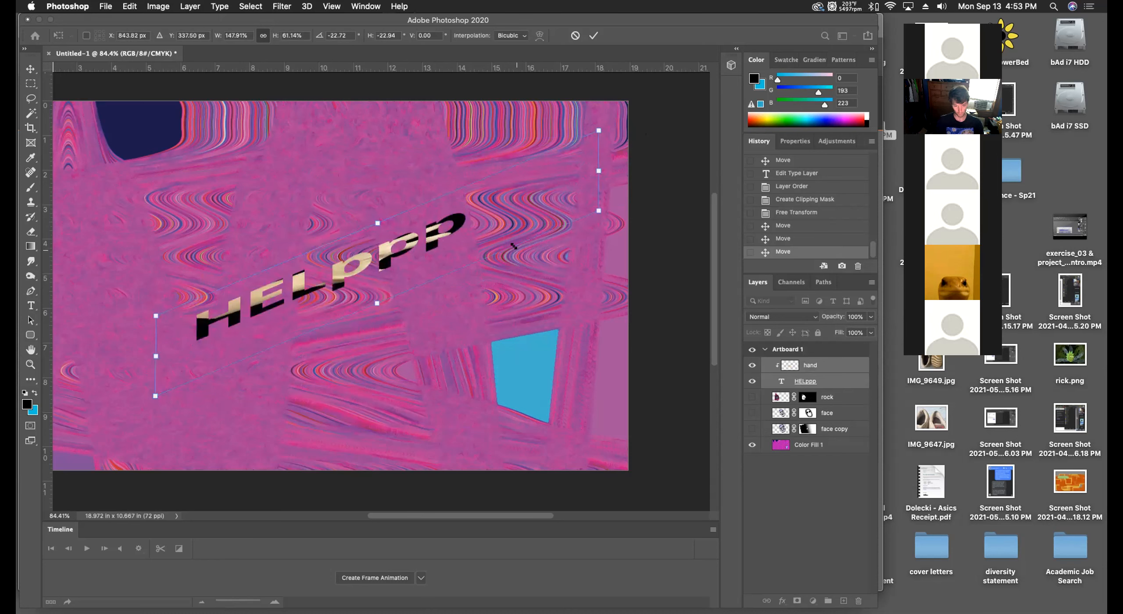
key("Return")
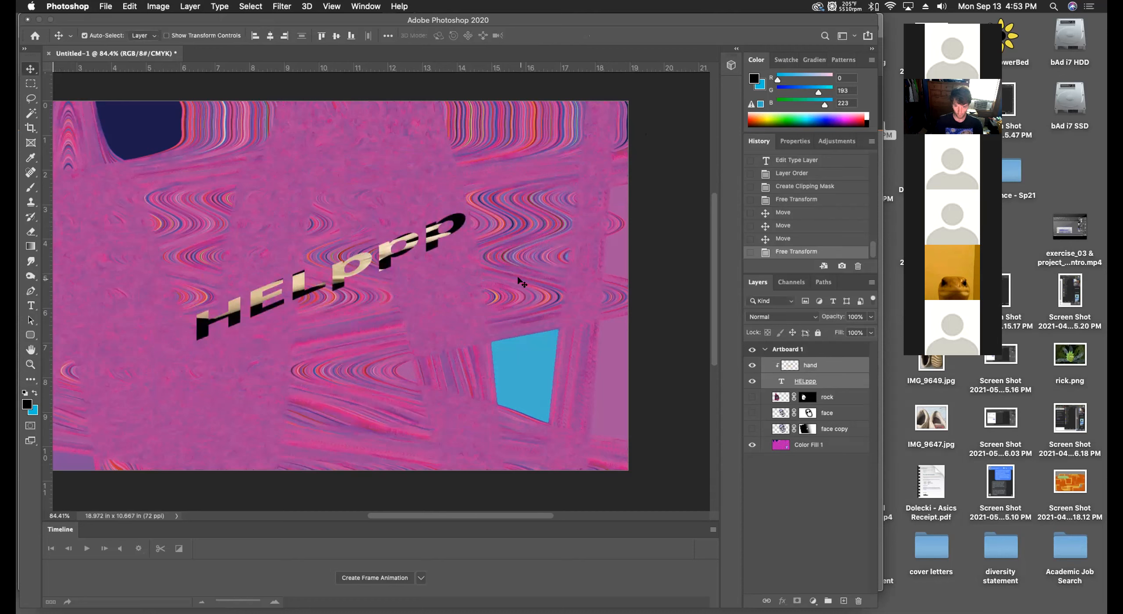
Release the hand layer's clipping mask and hide the HELppp text layer.
left_click(819, 381)
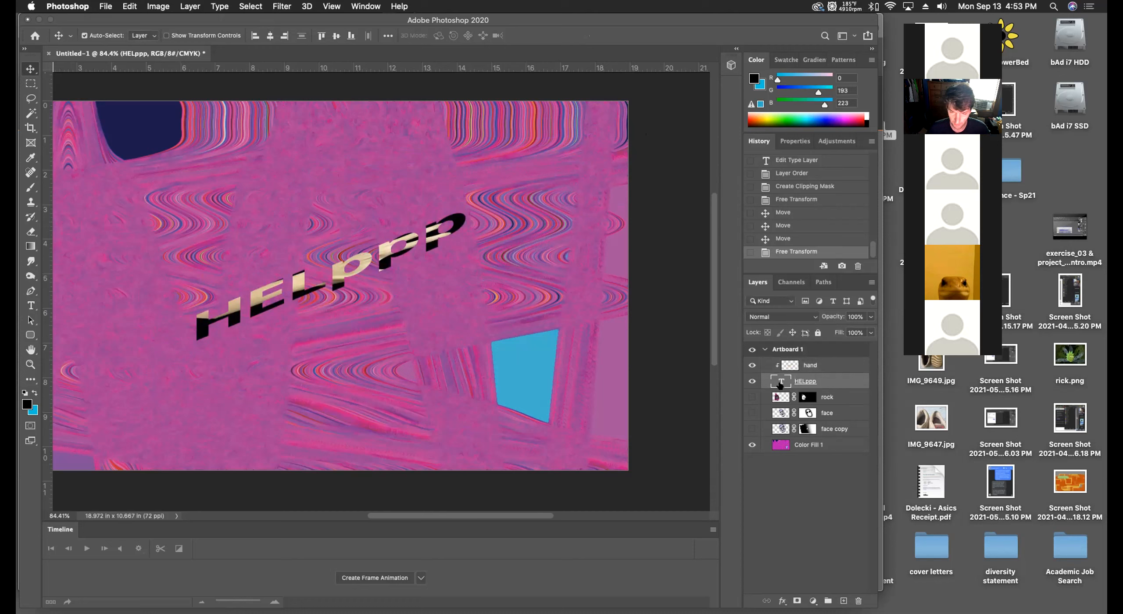
left_click(751, 381)
left_click(751, 382)
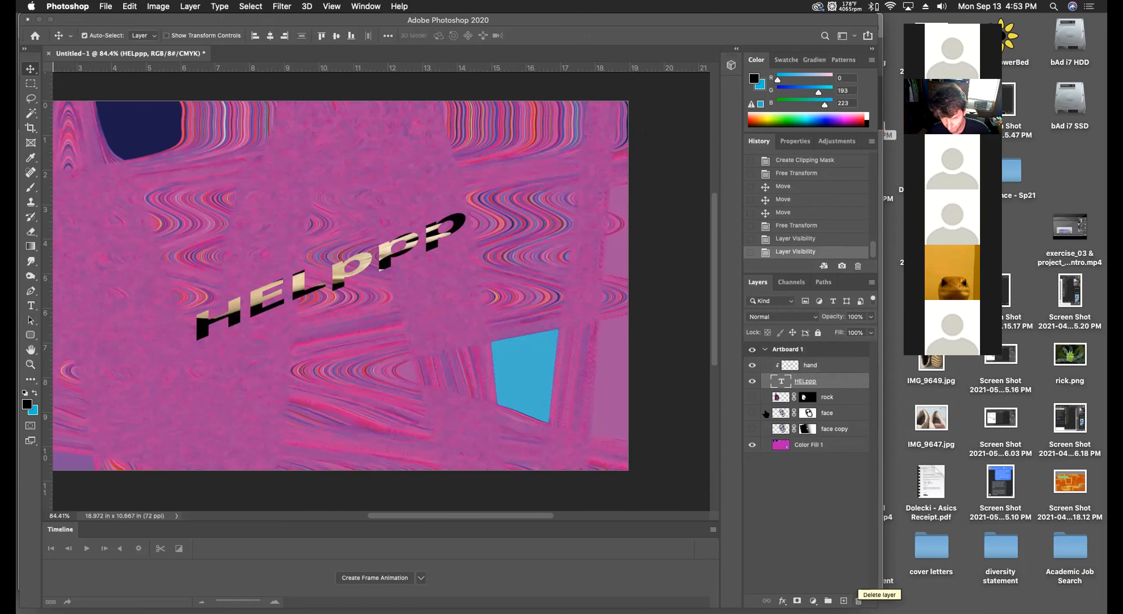
right_click(810, 368)
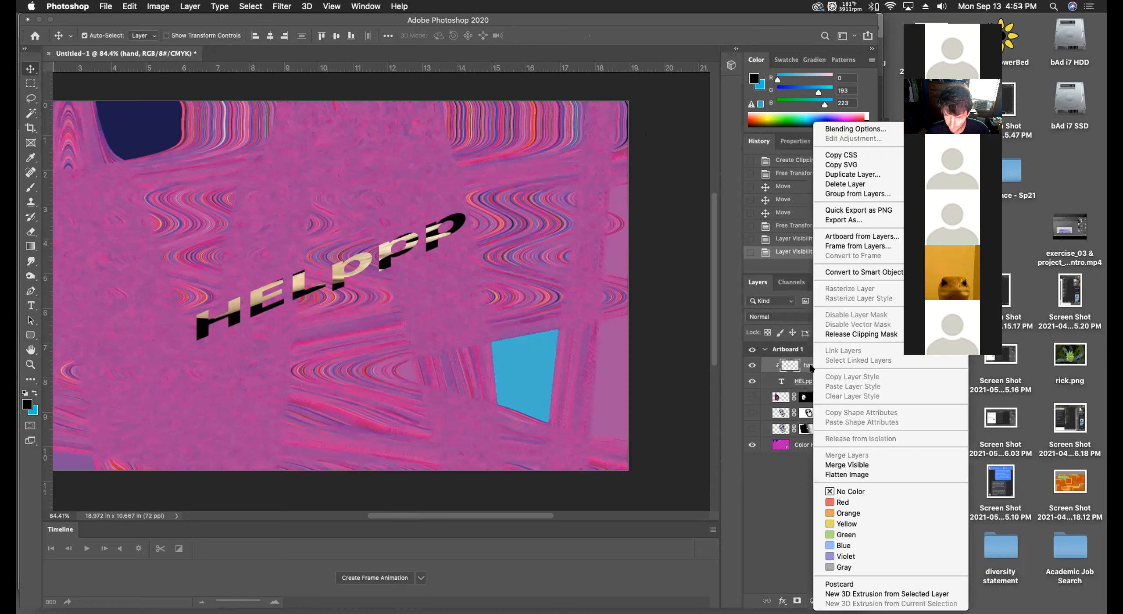
left_click(840, 335)
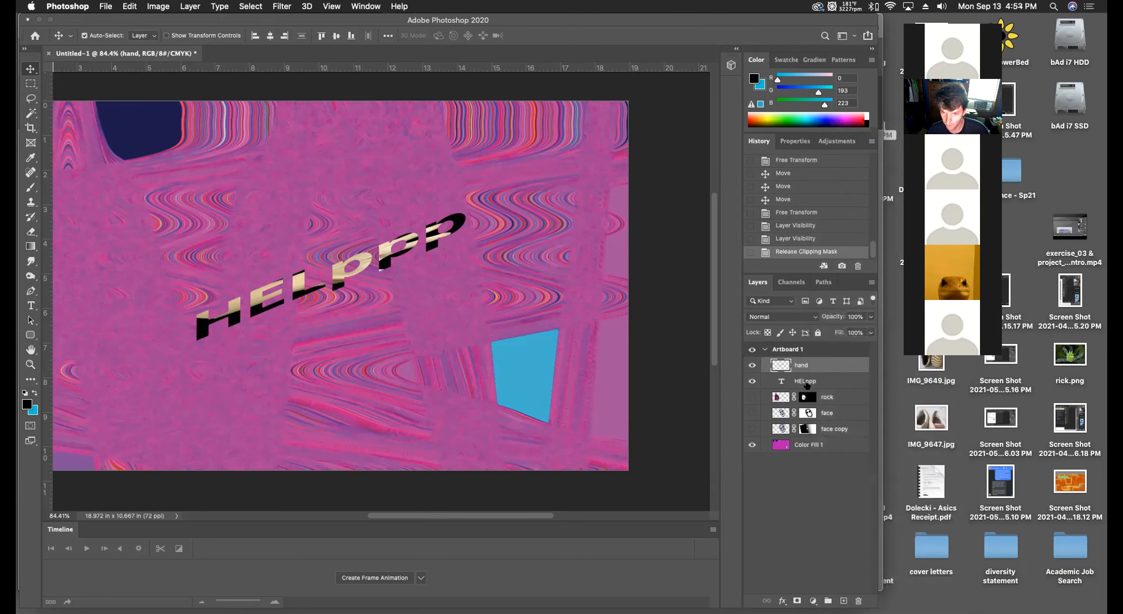
left_click(751, 382)
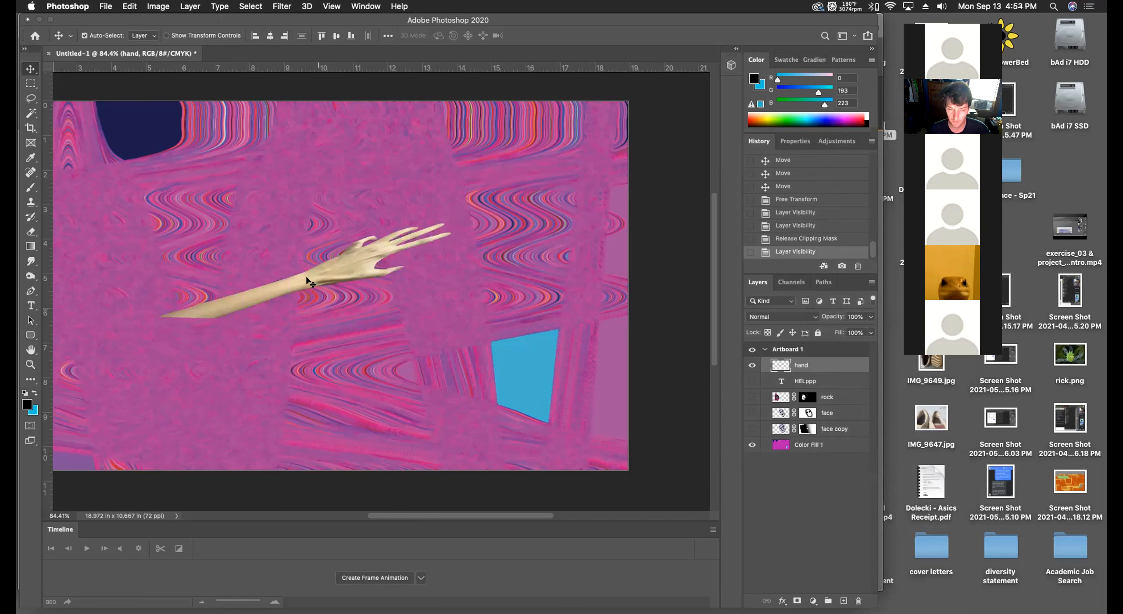
Place heart.jpg from the exercise-01 folder as an embedded image and enlarge it over the hand.
left_click(105, 6)
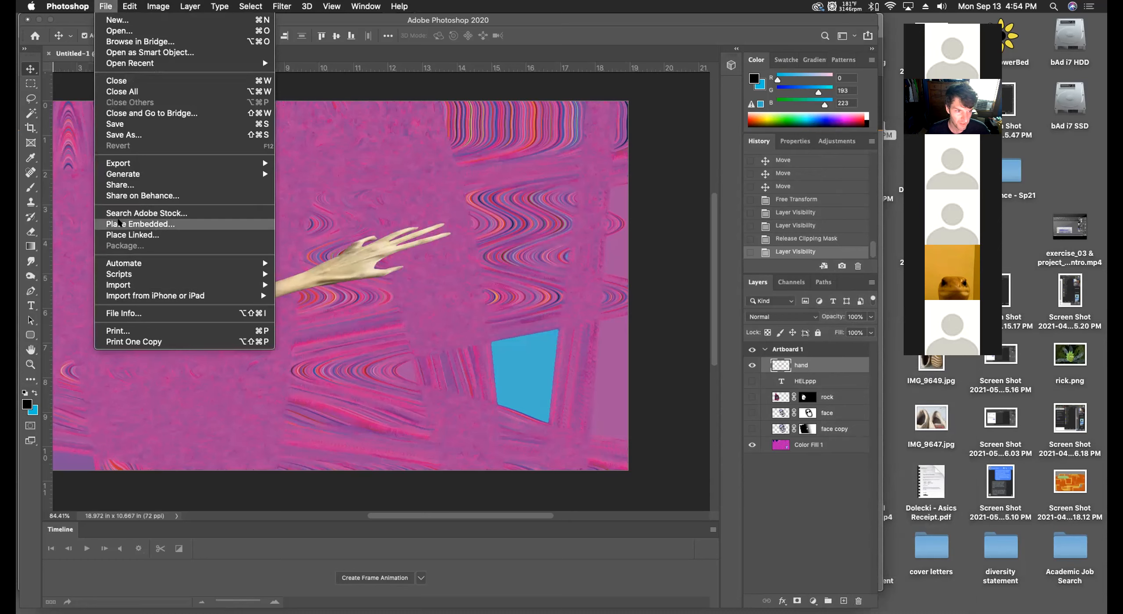
left_click(163, 233)
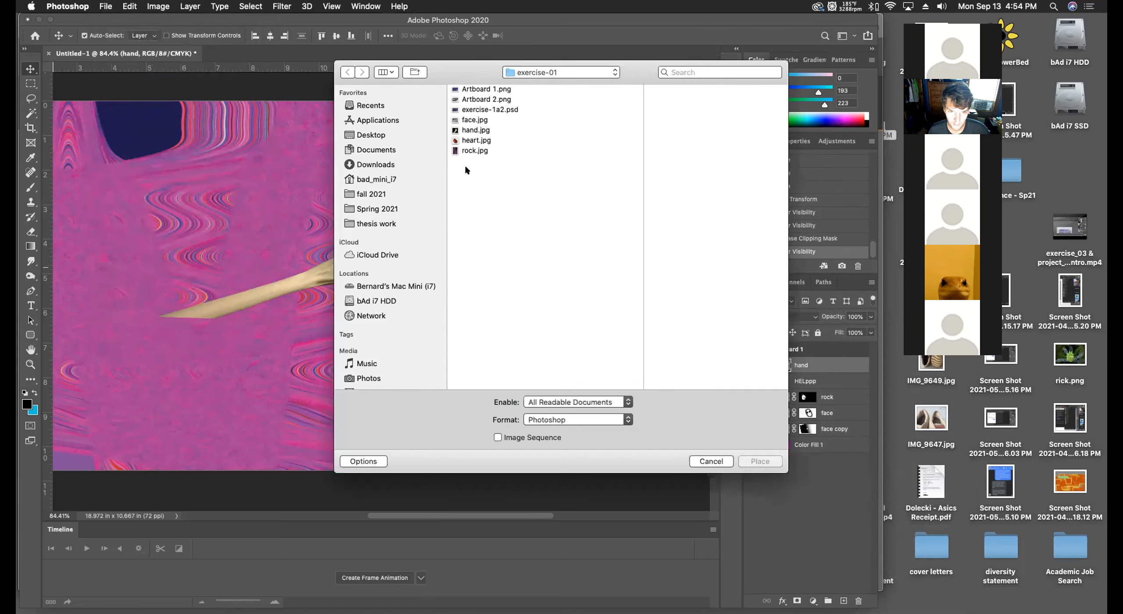
left_click(471, 141)
left_click(759, 461)
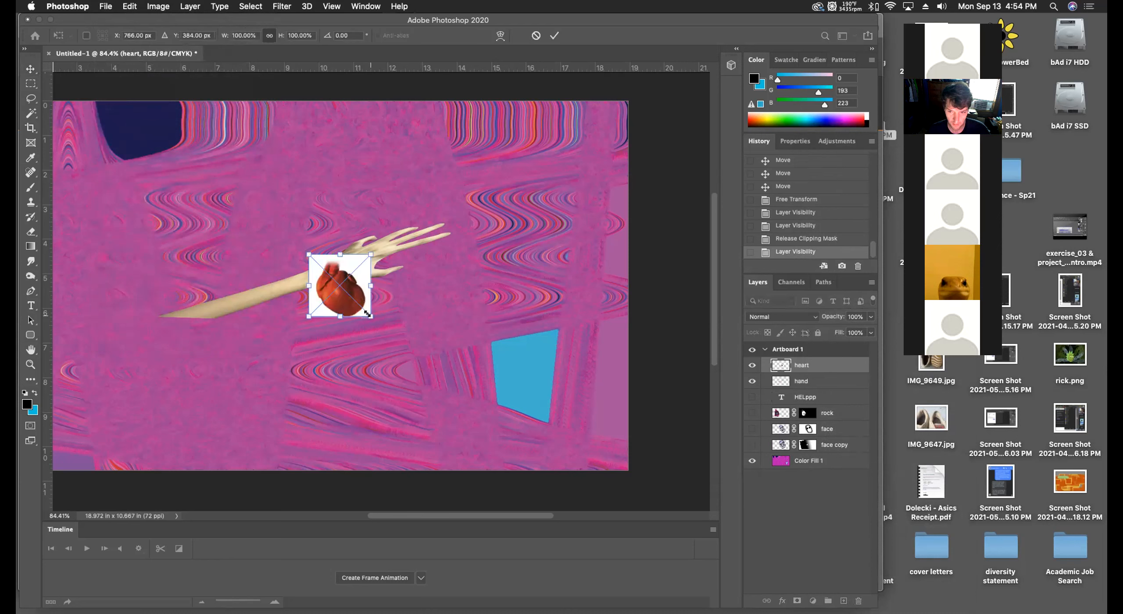
left_click_drag(365, 313, 448, 391)
key("Return")
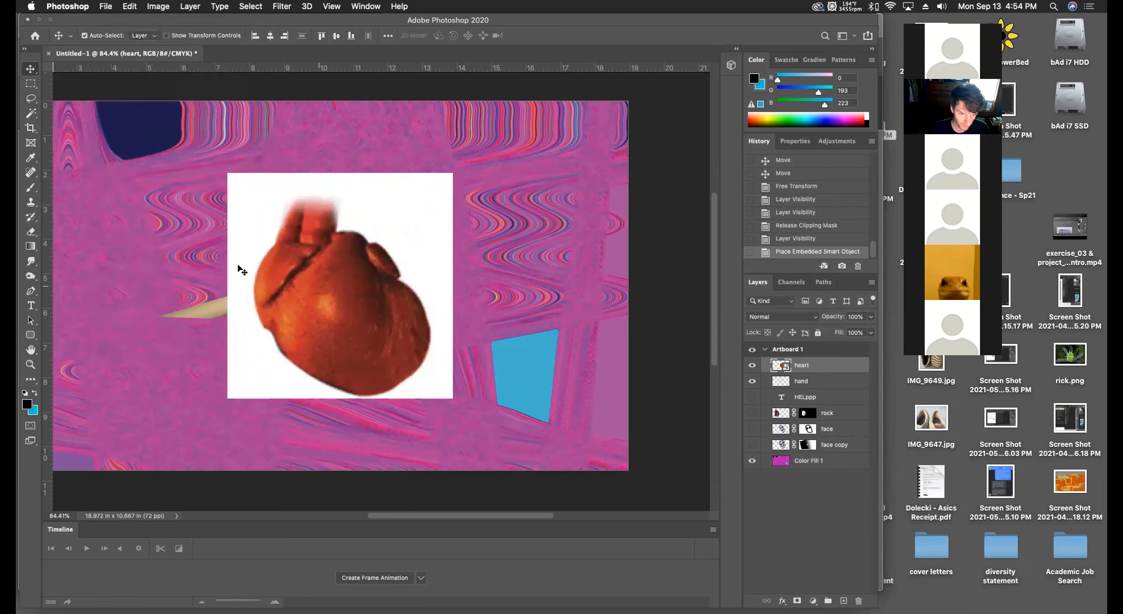
Rasterize the heart layer and remove its white background using the Magic Wand at tolerance 47.
left_click(30, 113)
right_click(801, 364)
left_click(824, 315)
left_click(427, 204)
key("Delete")
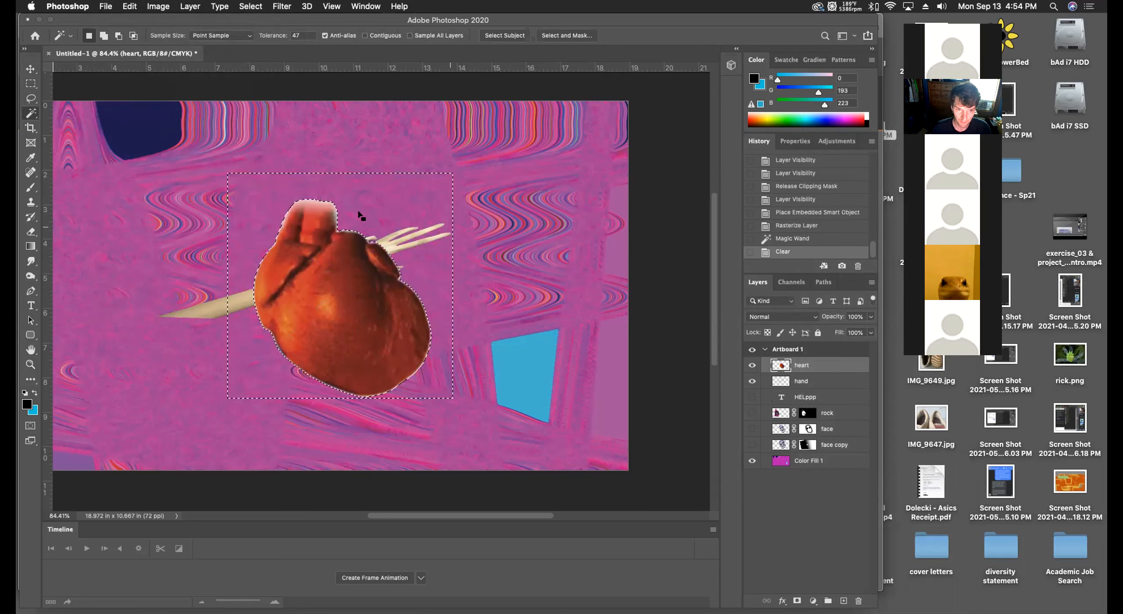
Select the pale fringe at the upper end of the heart with the Magic Wand and feather the selection.
left_click(330, 205)
left_click(332, 207)
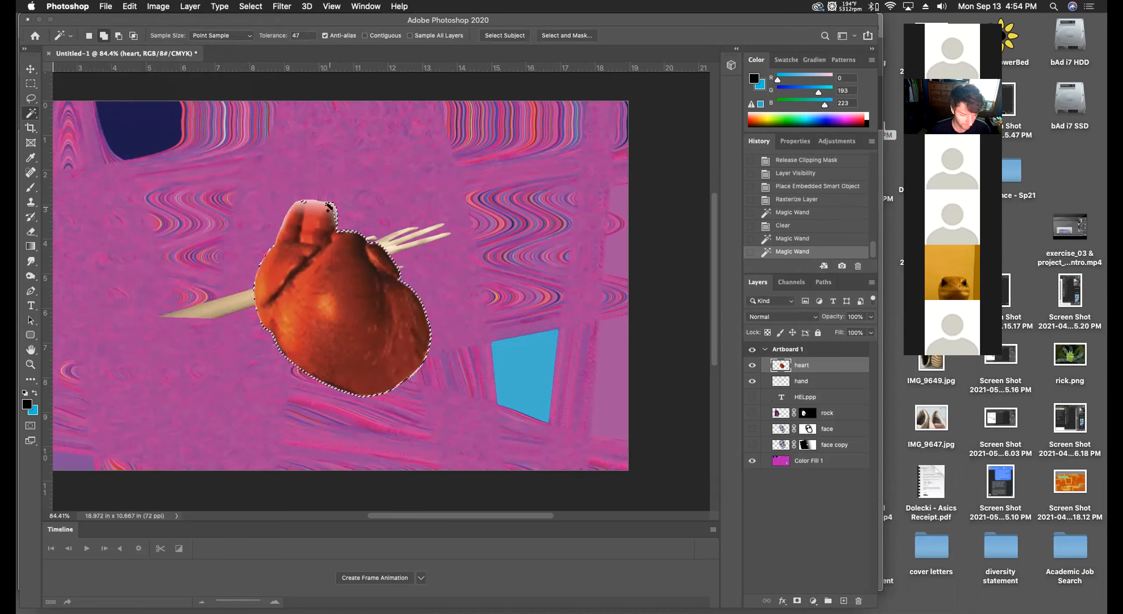
left_click(337, 209, "shift")
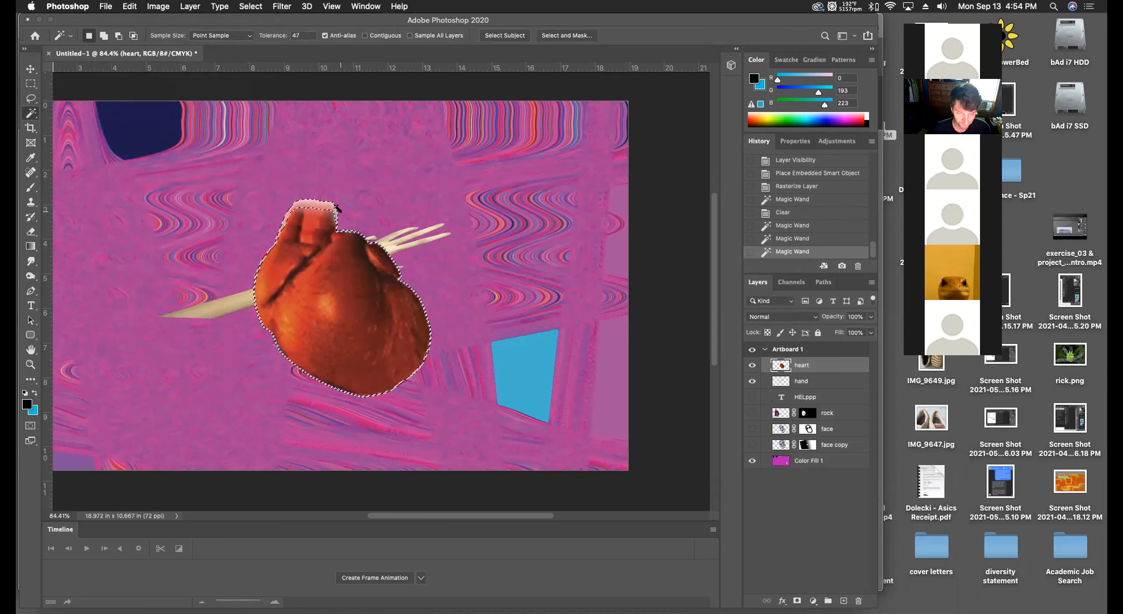
left_click(282, 6)
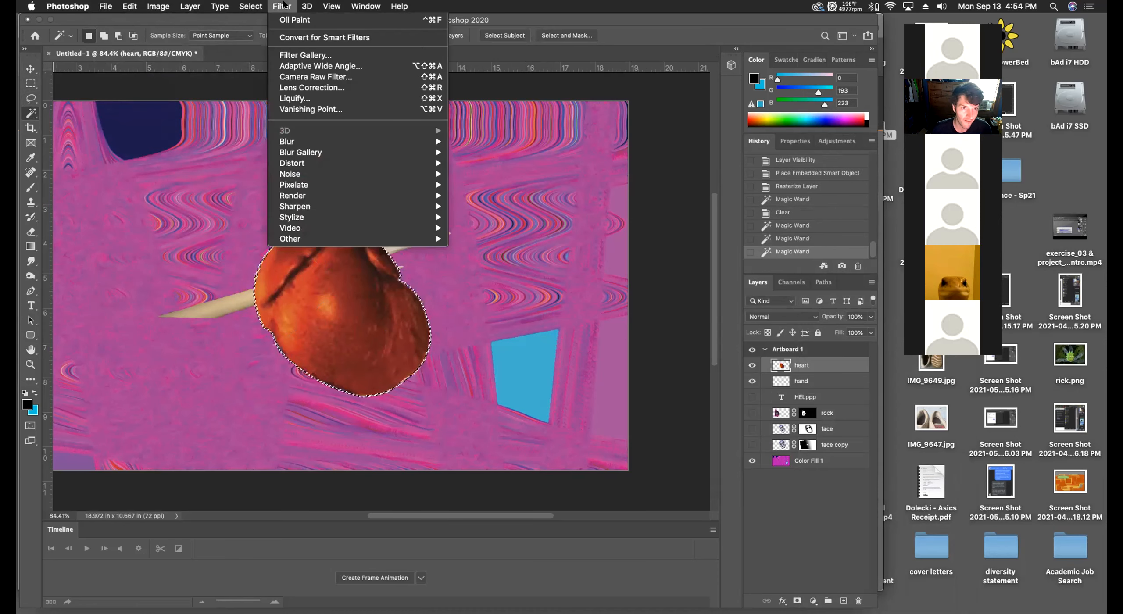
left_click(247, 6)
mouse_move(272, 170)
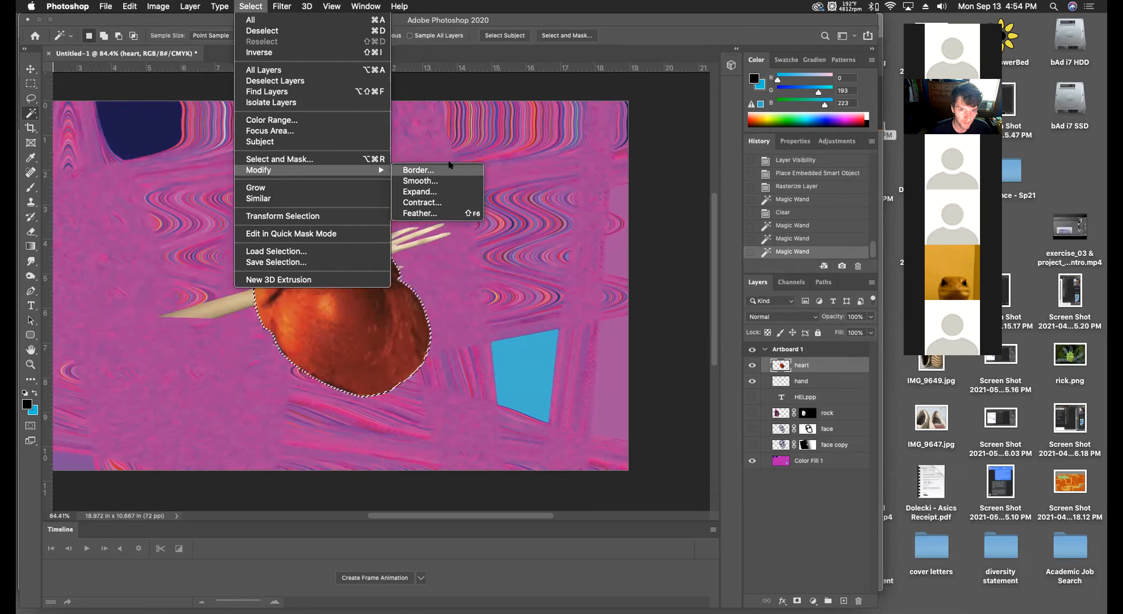
left_click(450, 212)
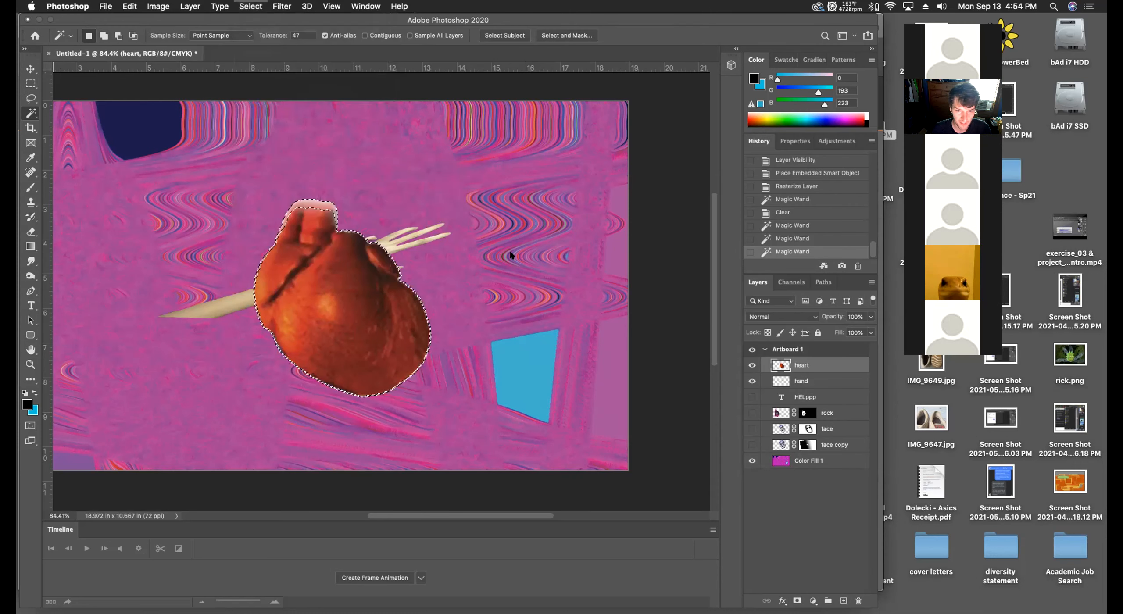
left_click(403, 129)
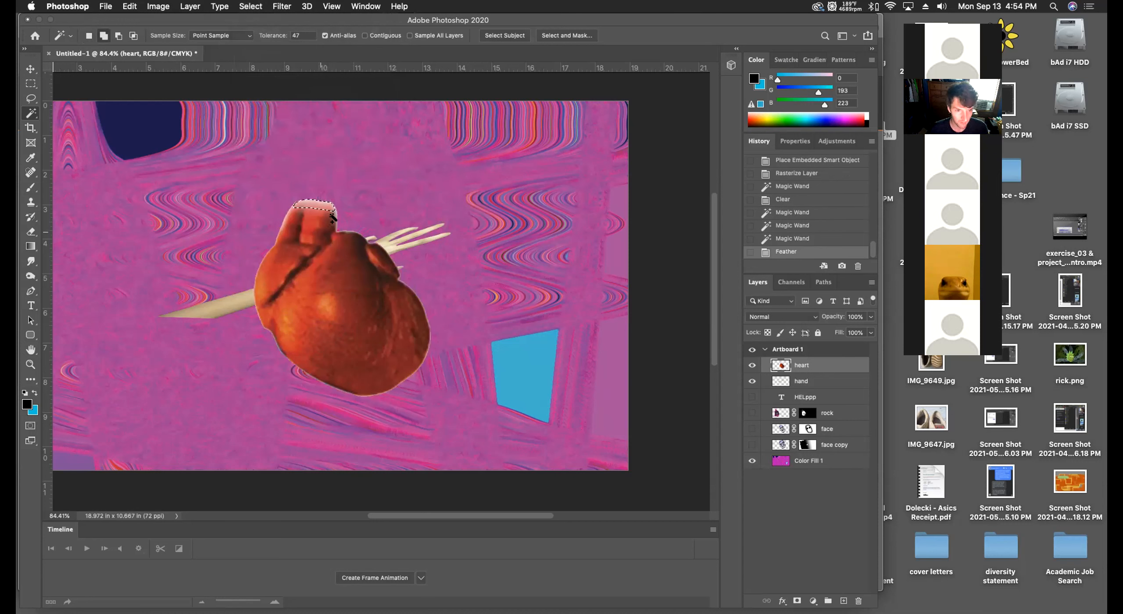
Add the edges beside the heart's upper vessel to the feathered selection and delete the selected pixels.
key("shift")
left_click(332, 214, "shift")
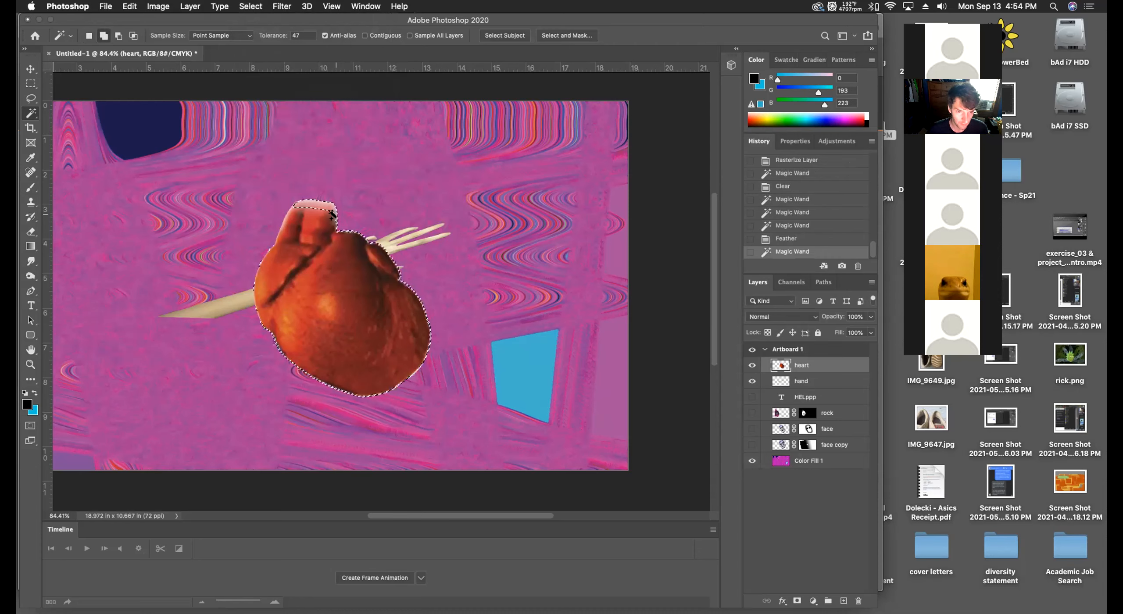
left_click(288, 215, "shift")
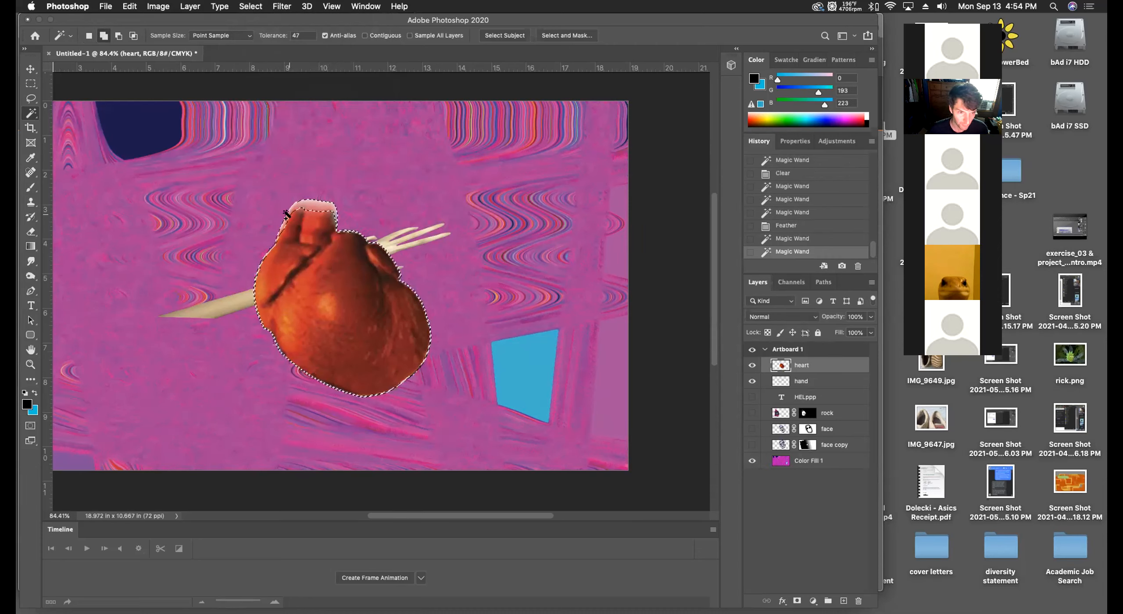
key("Delete")
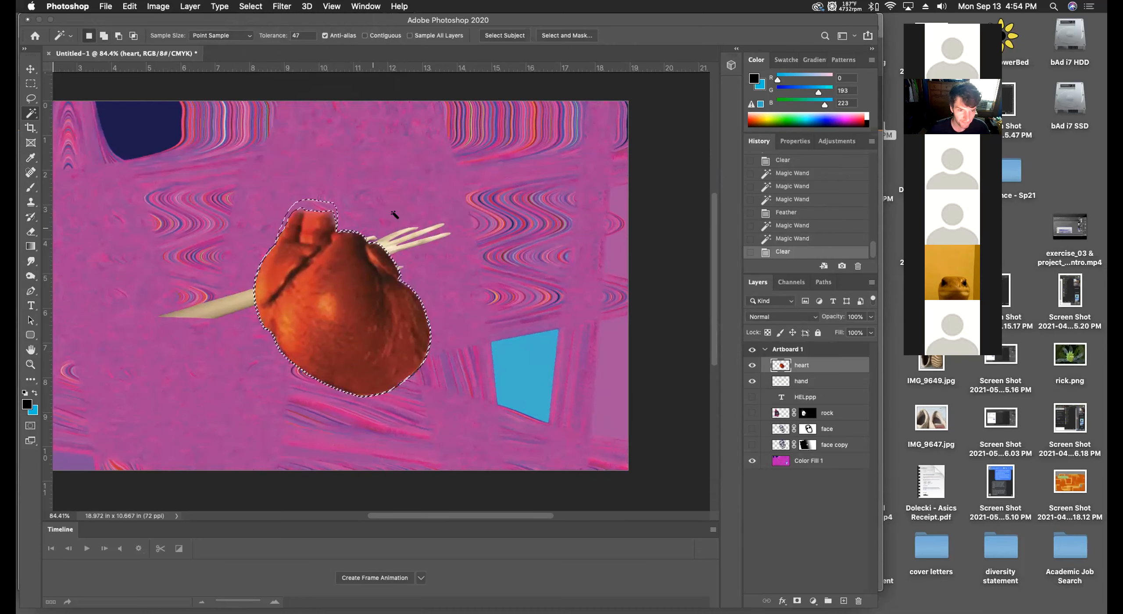
Delete the remaining pale fringe around the heart's upper end using the Magic Wand and clear the selection.
left_click(452, 196)
key("super+d")
left_click(304, 199)
key("Delete")
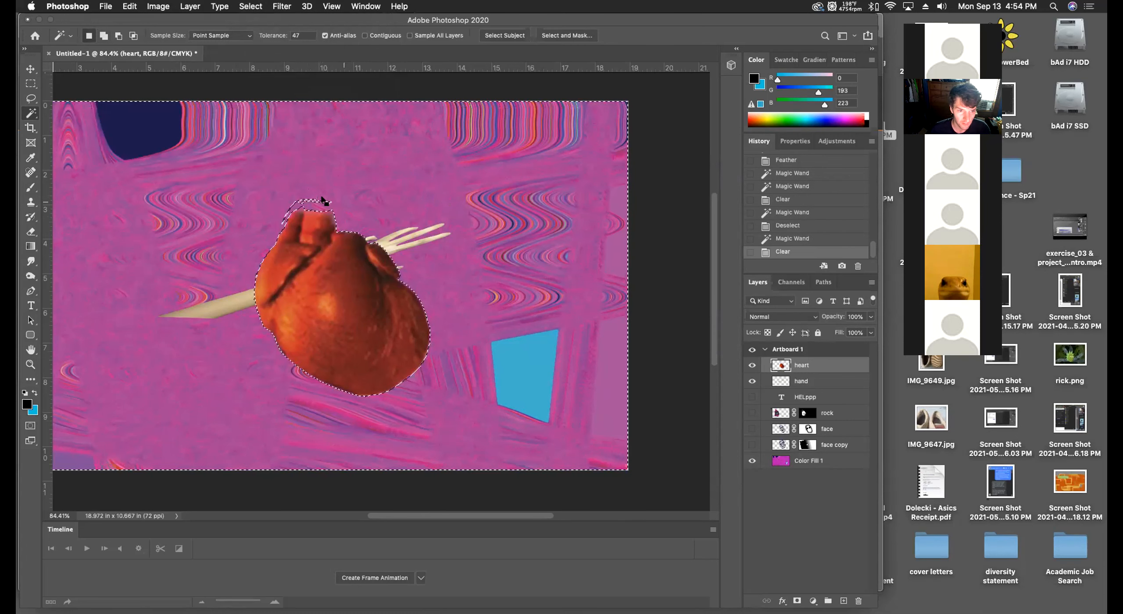
left_click(312, 202)
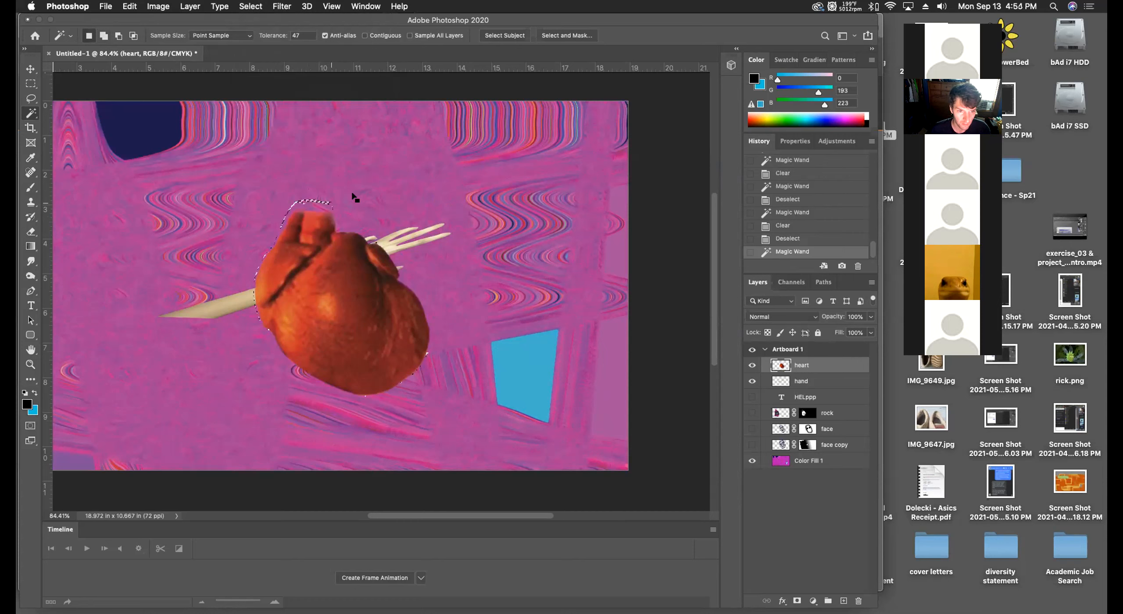
key("super+d")
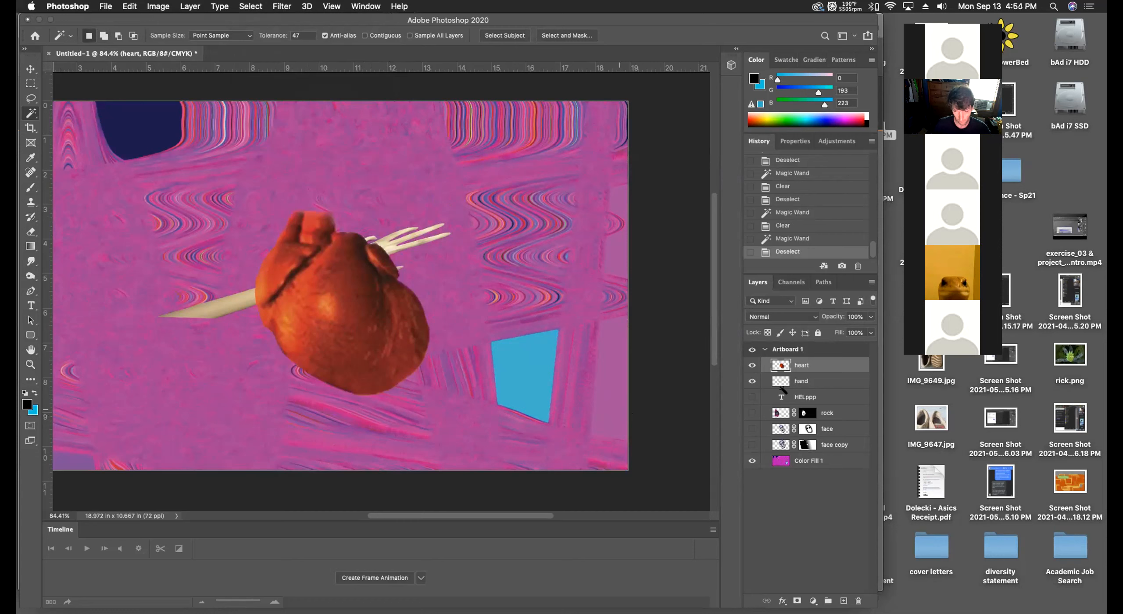
Move the hand layer above the heart layer, and enlarge, stretch and rotate the hand with Free Transform.
left_click(797, 382)
left_click_drag(796, 381, 796, 360)
key("super+t")
left_click_drag(451, 319, 485, 469)
left_click_drag(451, 218, 452, 100)
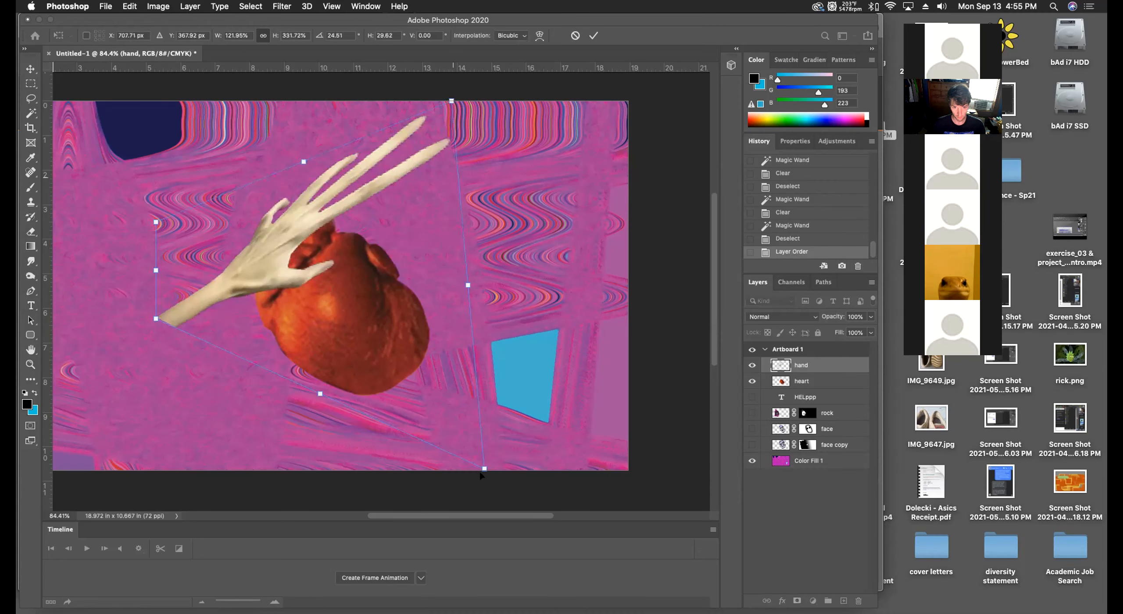
left_click_drag(494, 466, 346, 504)
key("Return")
Free Transform the hand again, reshaping it with shorter, wider-spread fingers, and position it over the heart.
key("super+t")
left_click_drag(509, 166, 511, 94)
left_click_drag(510, 252, 678, 340)
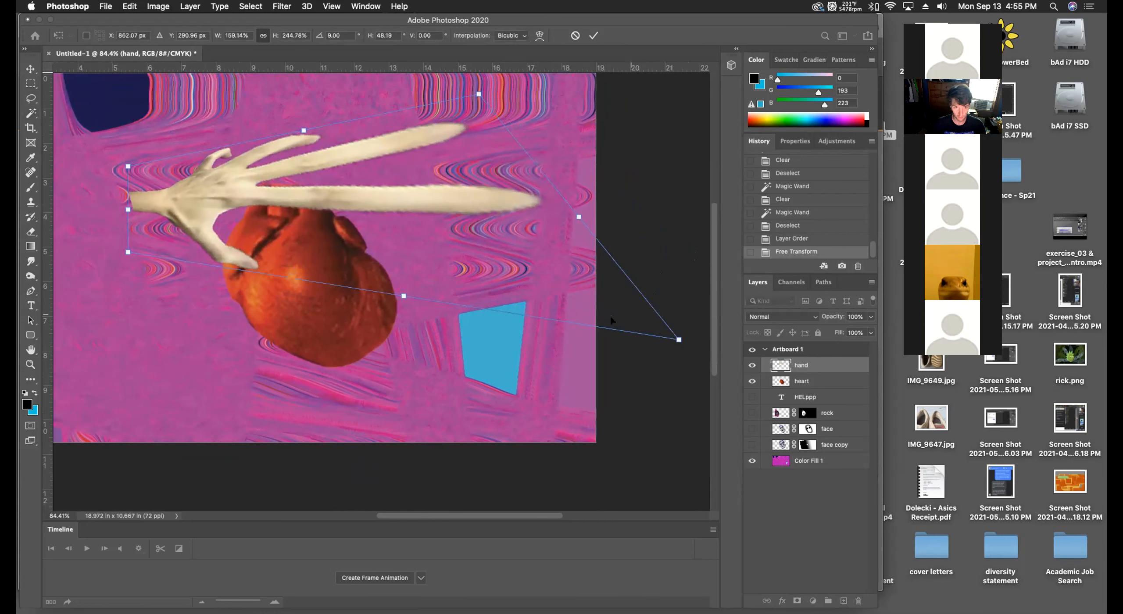
left_click_drag(257, 196, 302, 257)
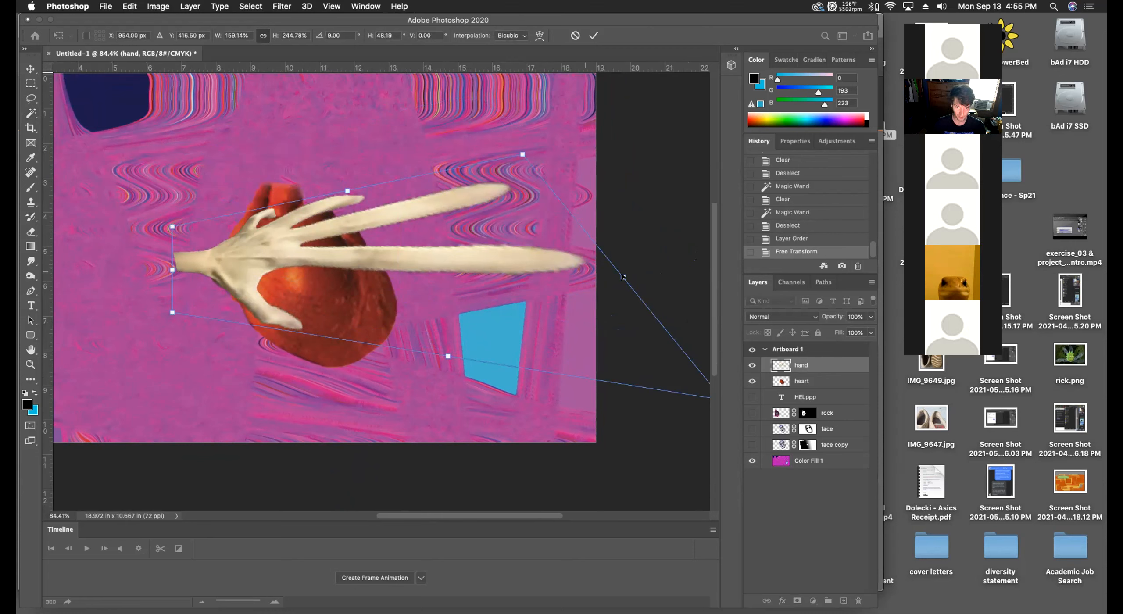
left_click_drag(624, 277, 506, 251)
left_click_drag(402, 239, 325, 264)
key("Return")
key("w")
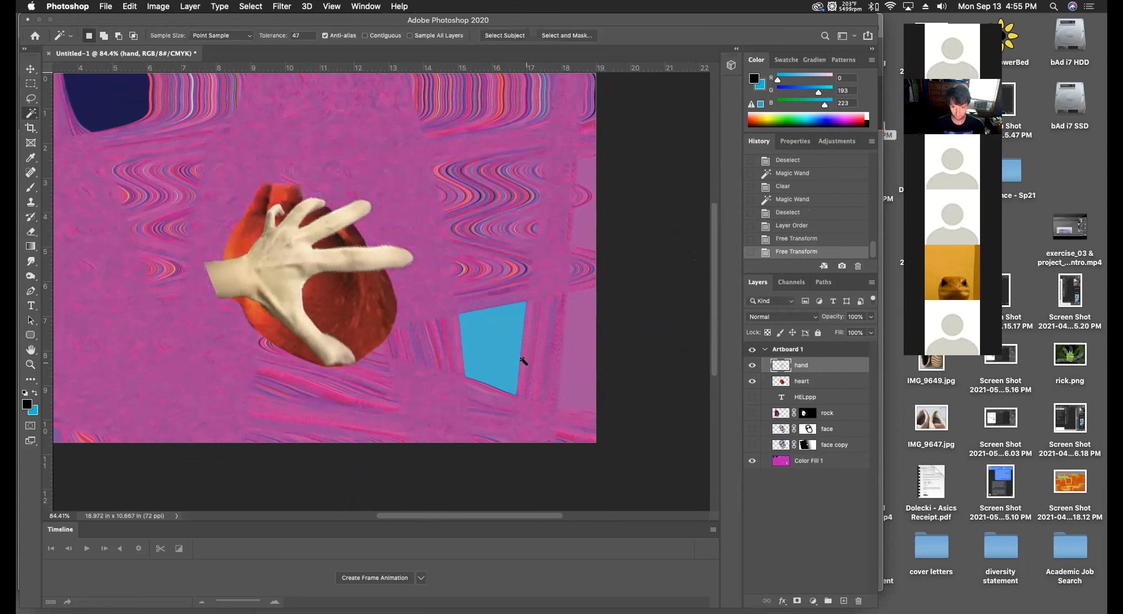
Try clipping the hand layer to the heart layer with a clipping mask, and undo it.
left_click(794, 379)
left_click(796, 366)
right_click(797, 365)
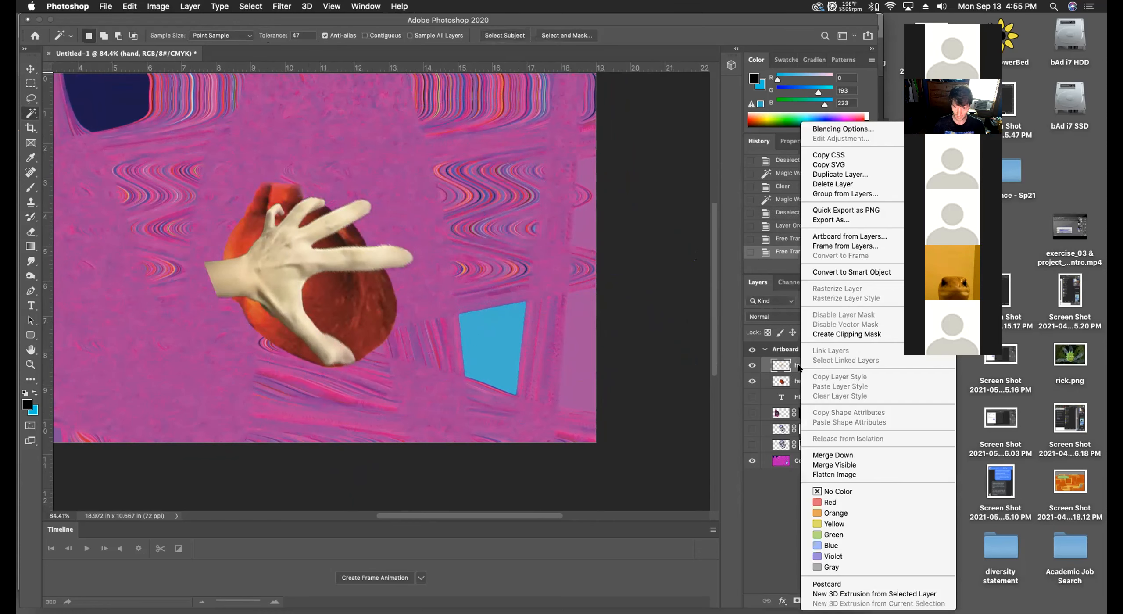
left_click(826, 335)
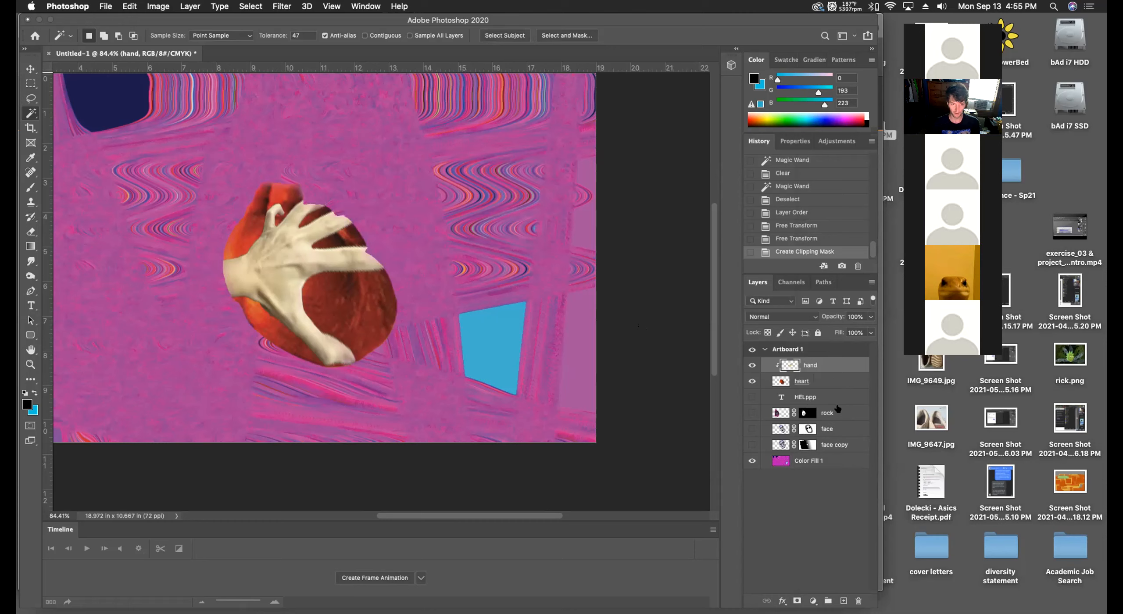
key("super+z")
Move the heart layer above the hand layer and clip it to the hand with a clipping mask.
left_click_drag(801, 382, 799, 361)
right_click(799, 366)
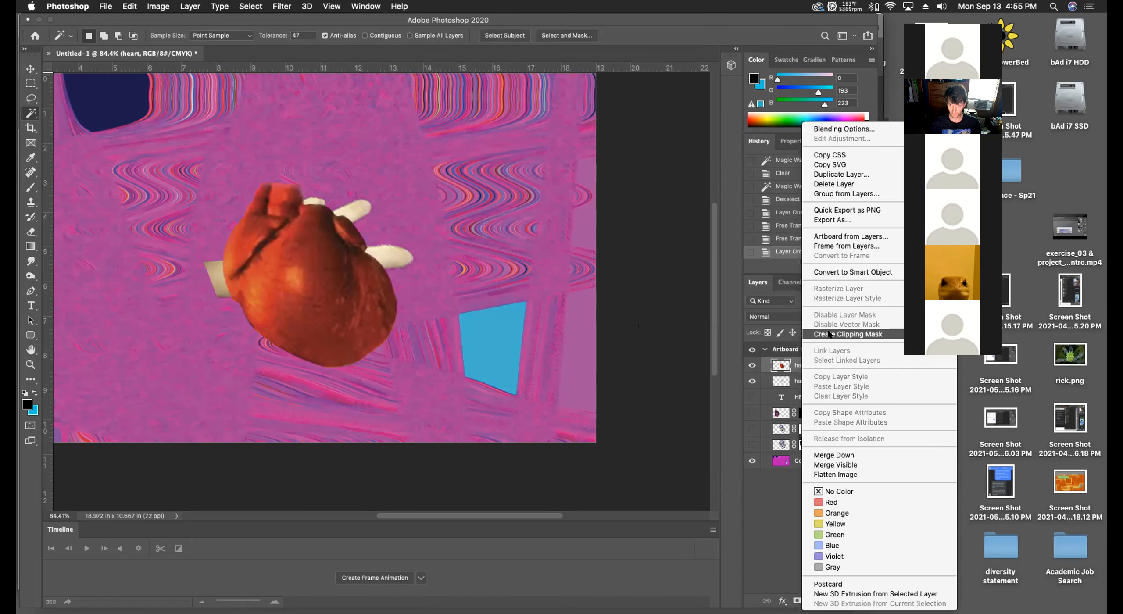
left_click(829, 334)
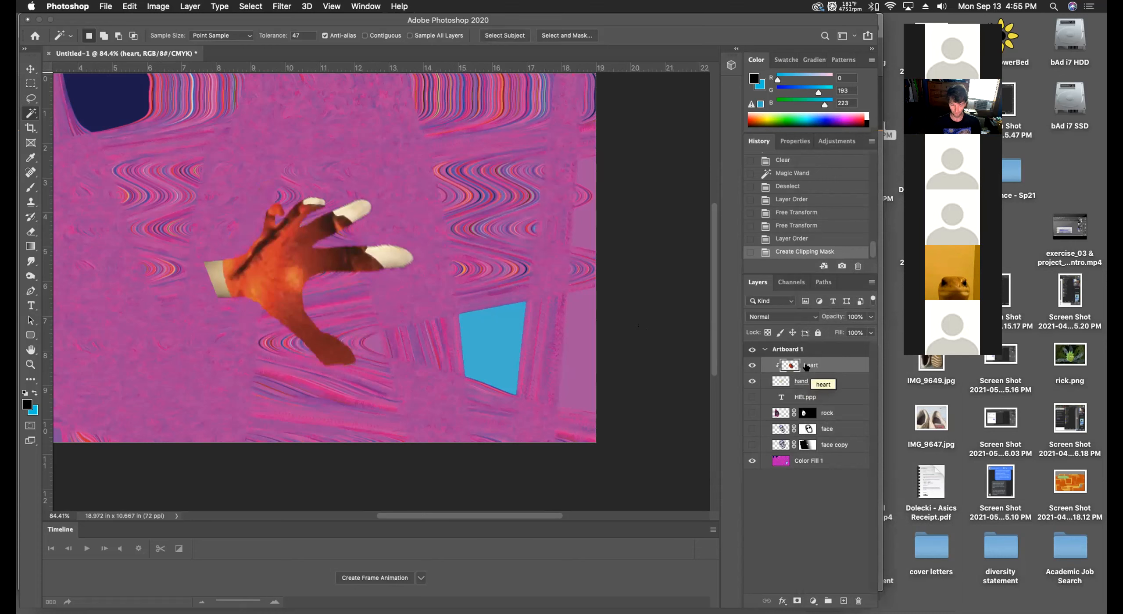
Scale the clipped heart to about 155%, rotate it about 8°, and position it so it covers the whole hand.
key("super+t")
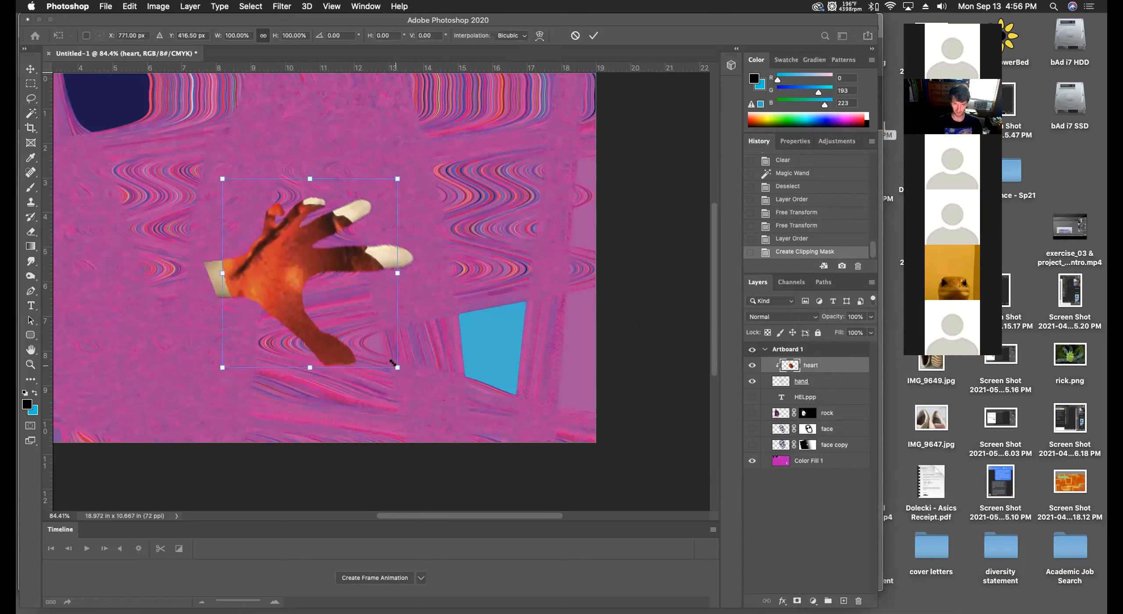
left_click_drag(393, 362, 434, 389)
left_click_drag(289, 267, 317, 285)
left_click_drag(230, 434, 212, 417)
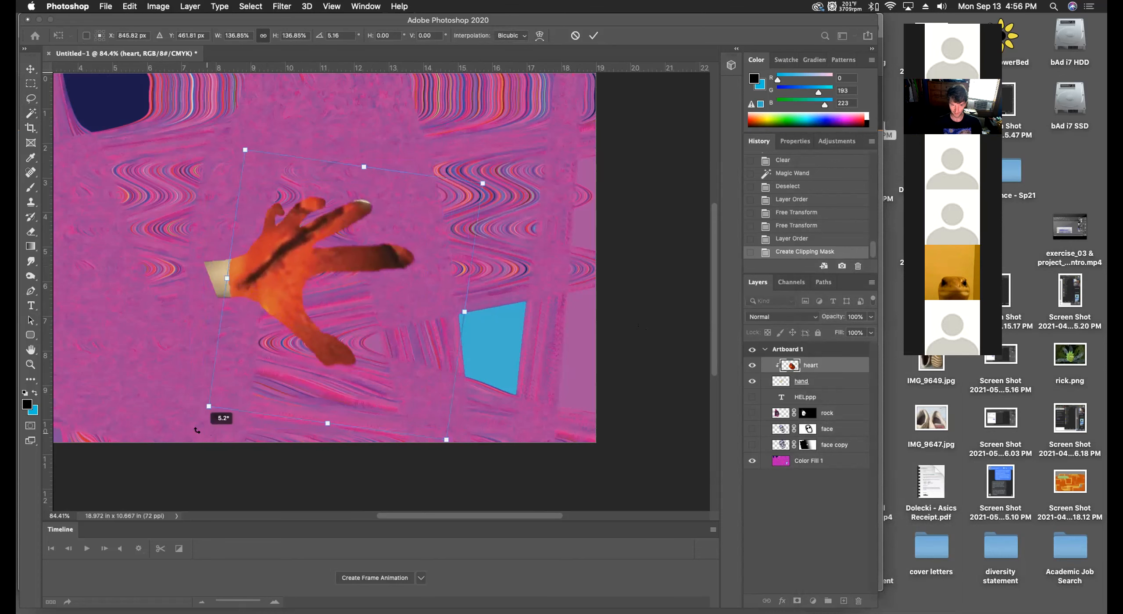
left_click_drag(269, 280, 245, 283)
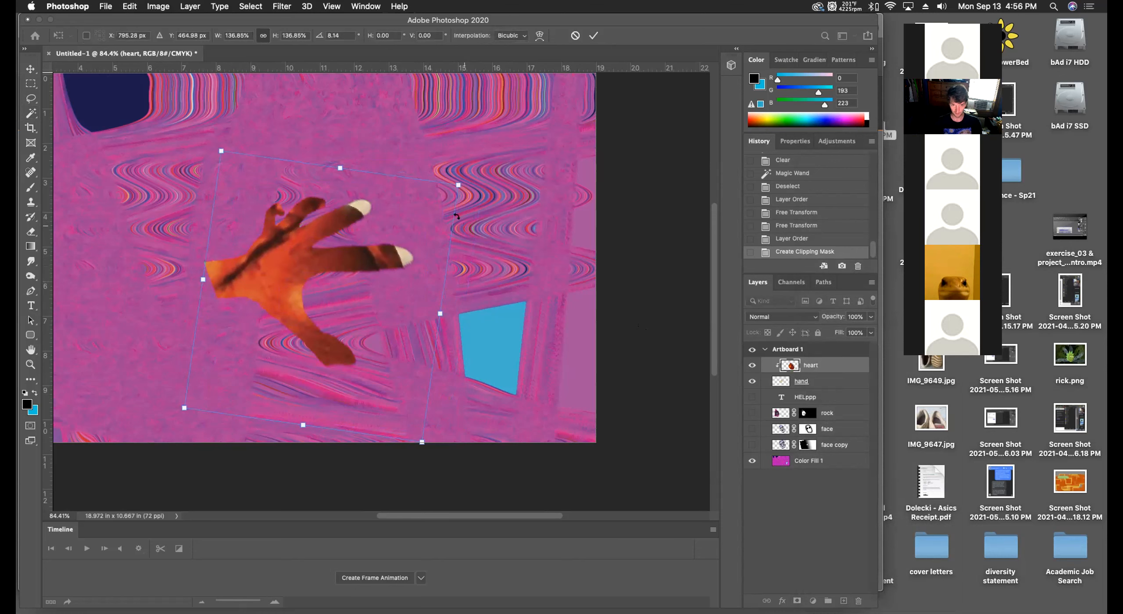
left_click_drag(452, 182, 481, 168)
left_click_drag(286, 283, 289, 281)
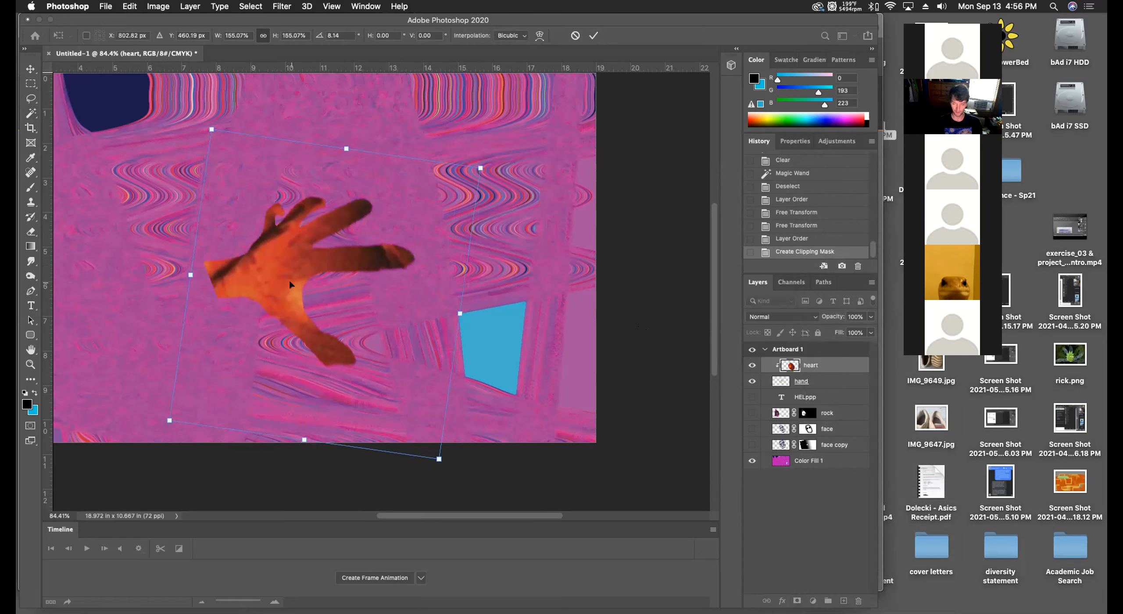
scroll(289, 285, "right", 5)
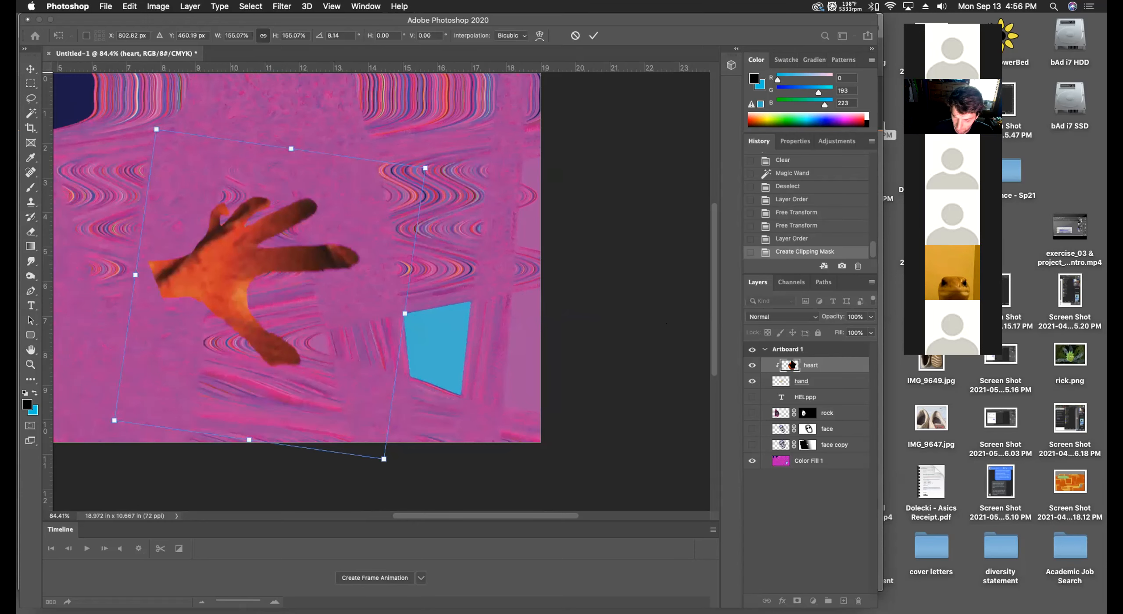
right_click(802, 362)
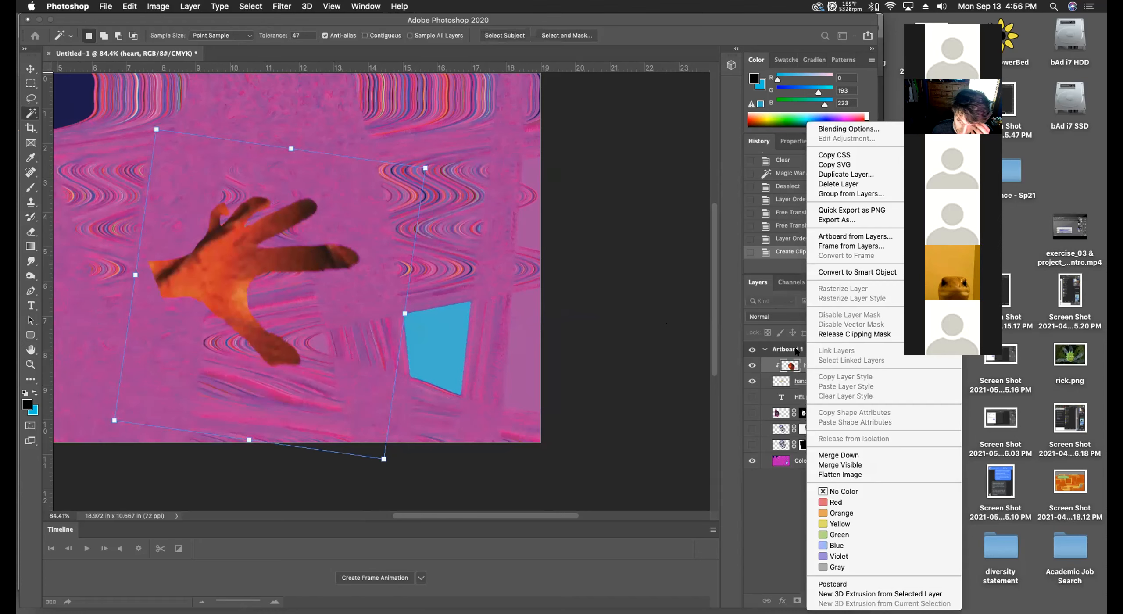
left_click(795, 348)
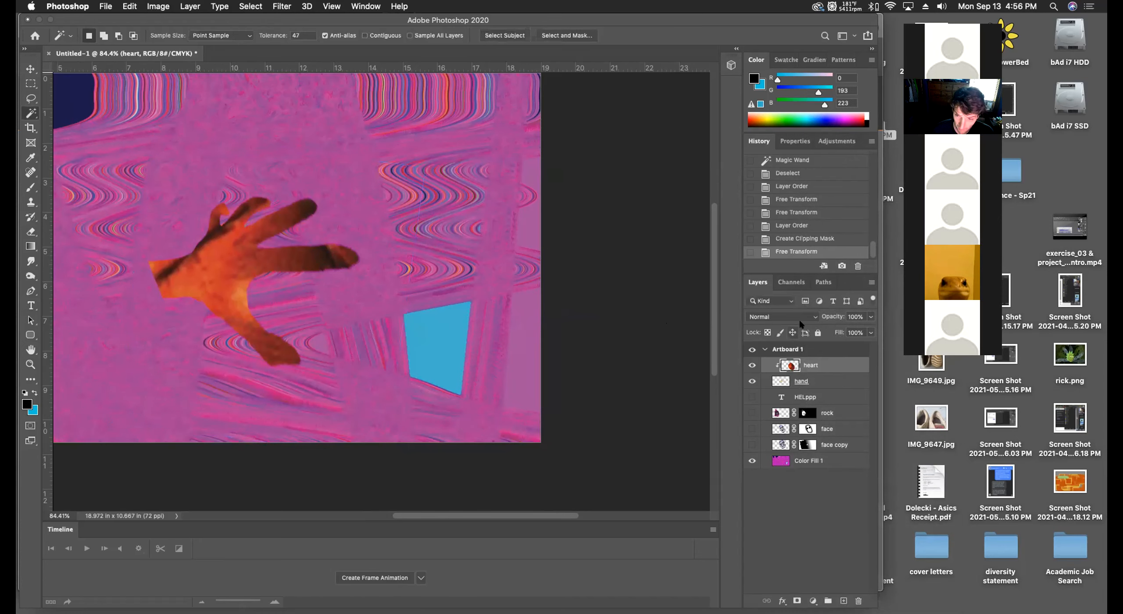
Set the heart layer's blend mode to Difference and rotate the heart about 37° inside the hand.
left_click(802, 313)
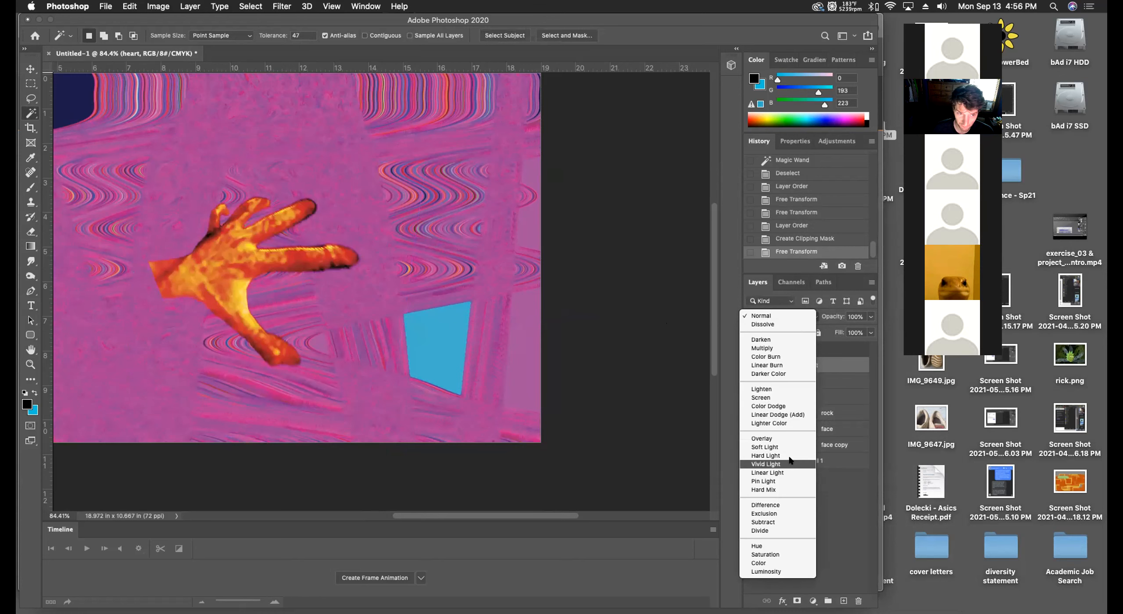
left_click(785, 506)
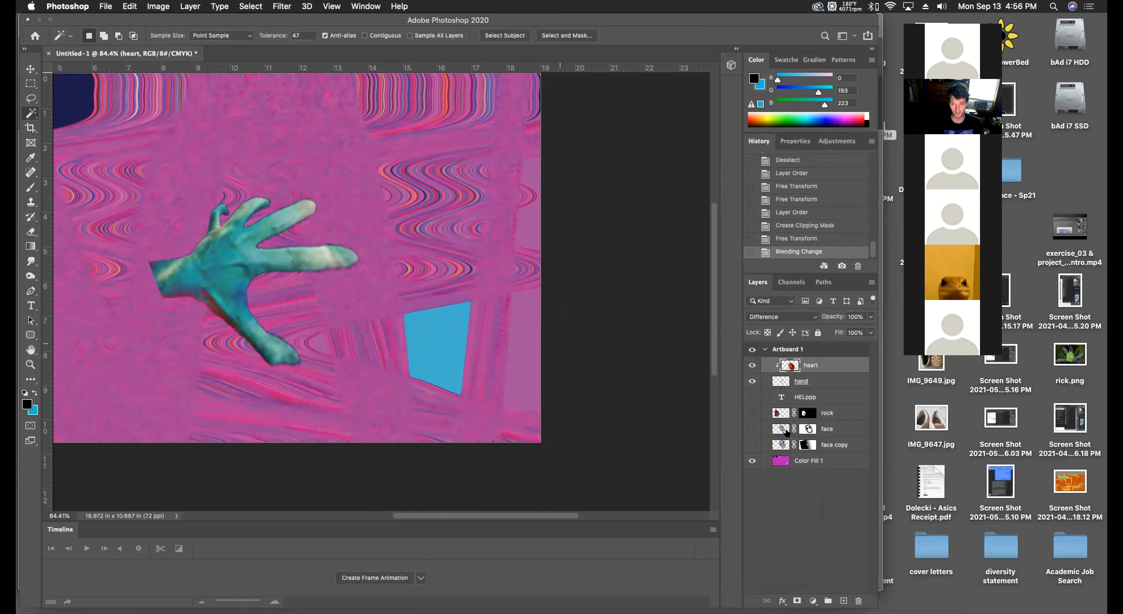
key("super+t")
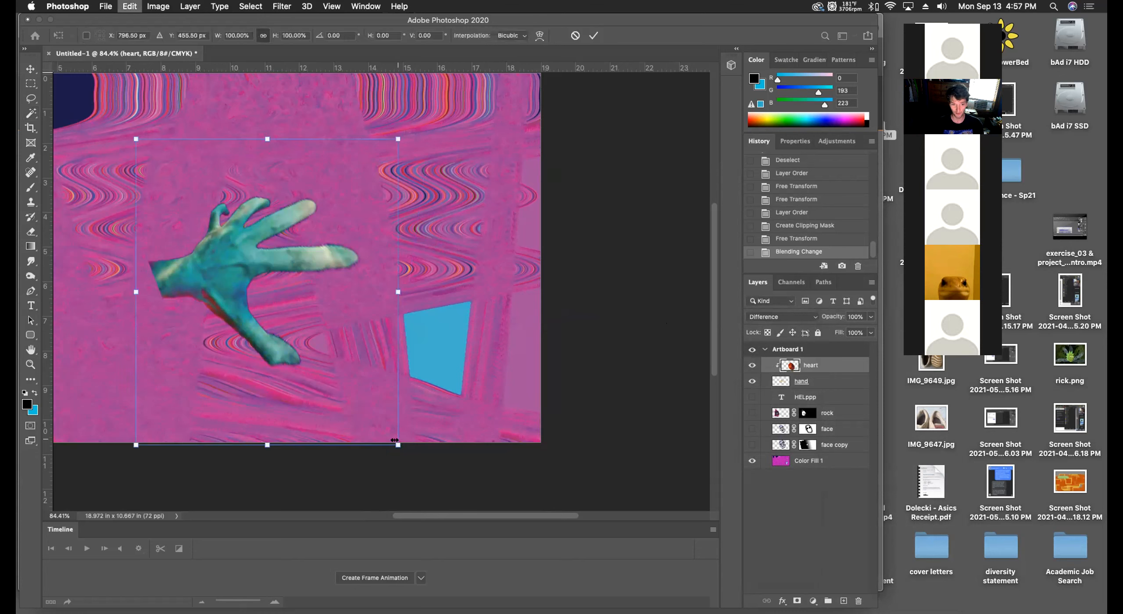
left_click_drag(405, 442, 282, 459)
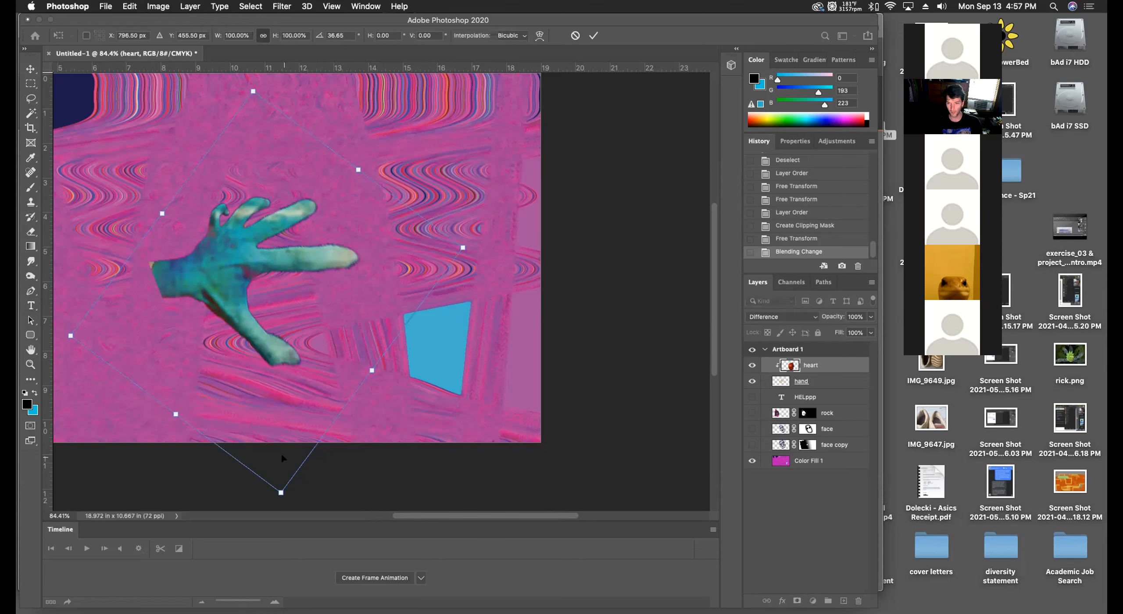
key("Return")
key("w")
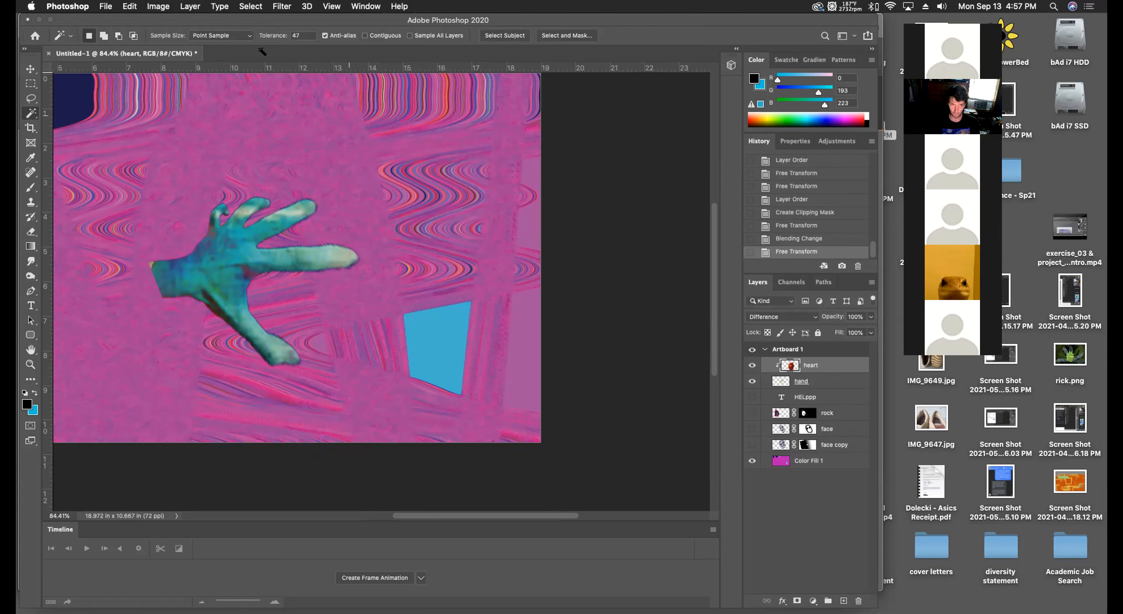
left_click(283, 6)
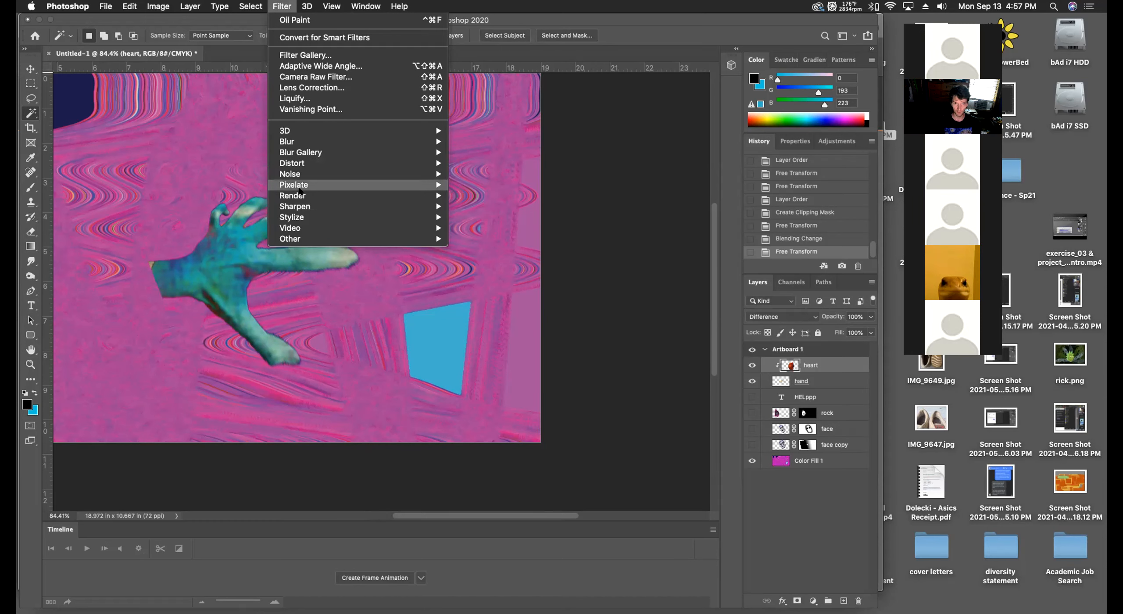
mouse_move(158, 6)
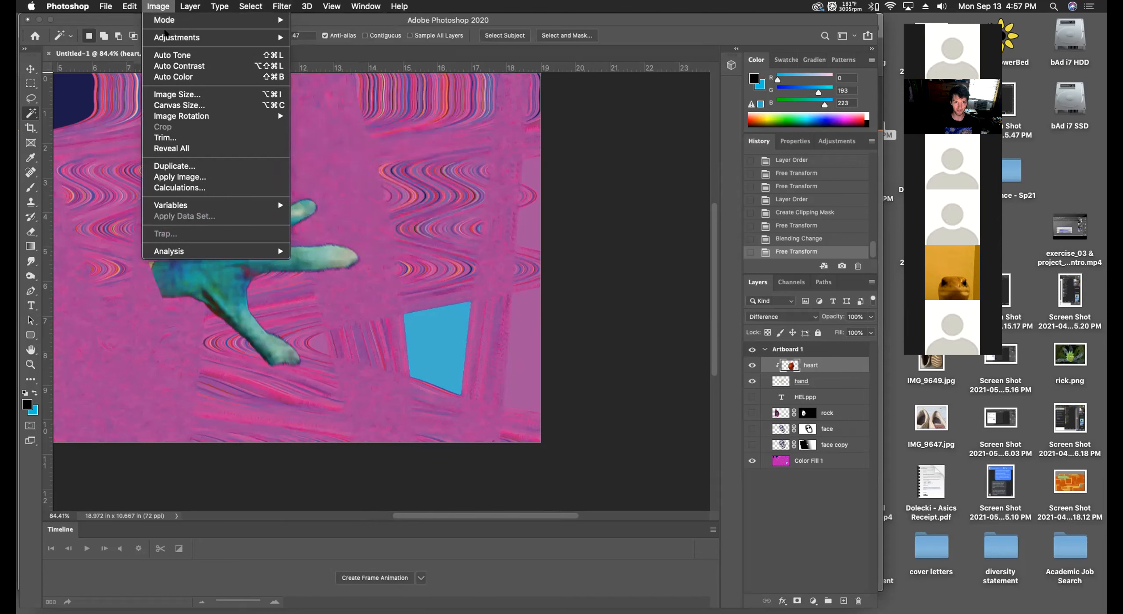
mouse_move(165, 36)
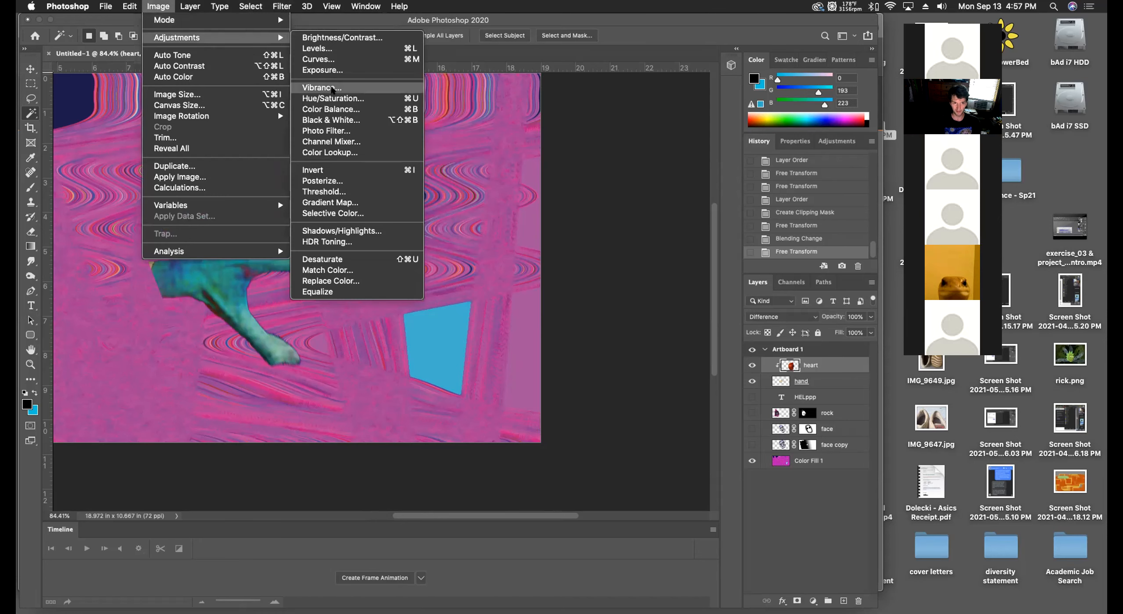
left_click(580, 147)
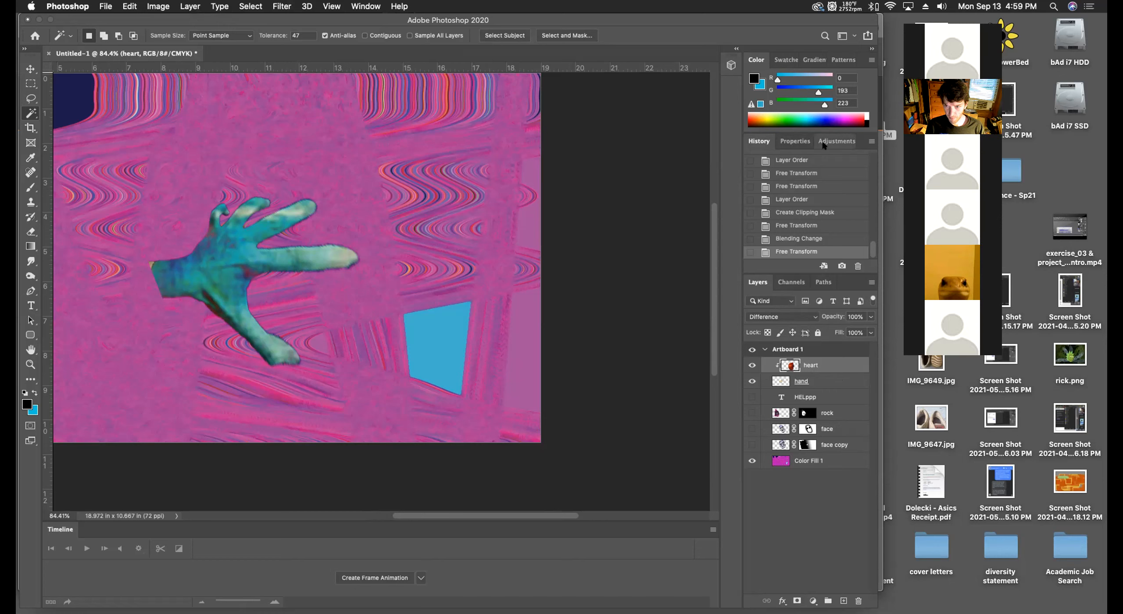
Add a Hue/Saturation adjustment layer above the heart with hue +13 and saturation +44, and compare the collage with it hidden and shown.
left_click(824, 145)
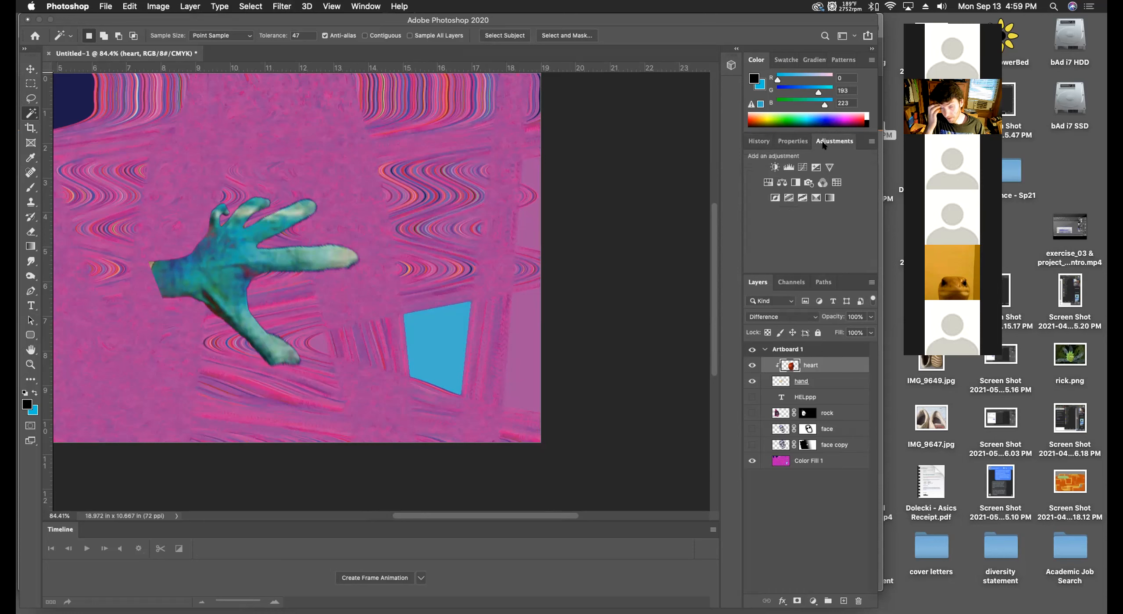
left_click(377, 6)
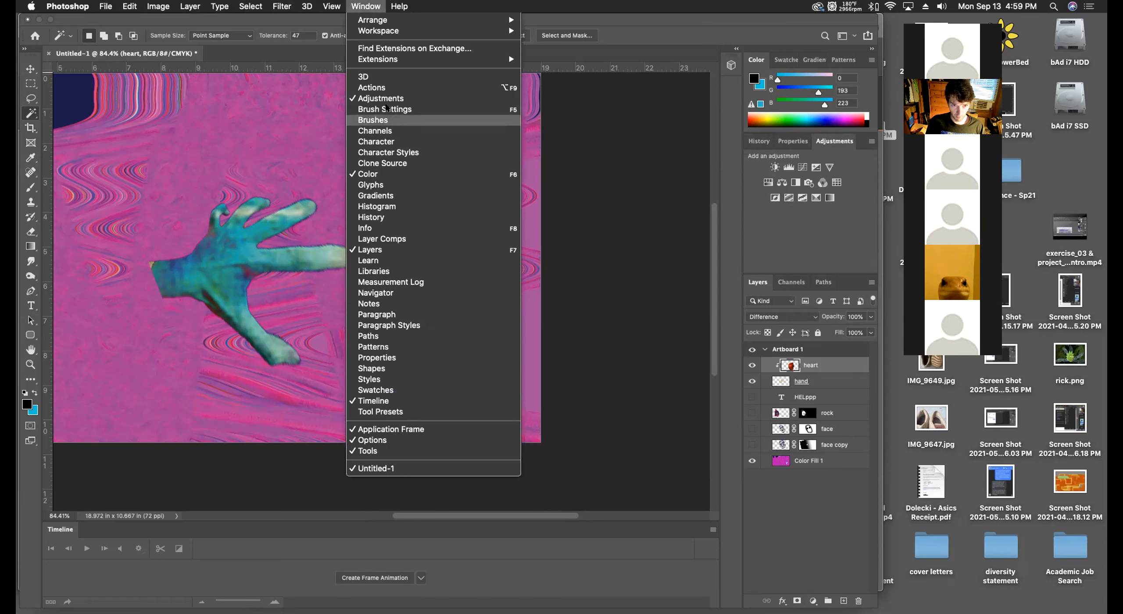
left_click(806, 232)
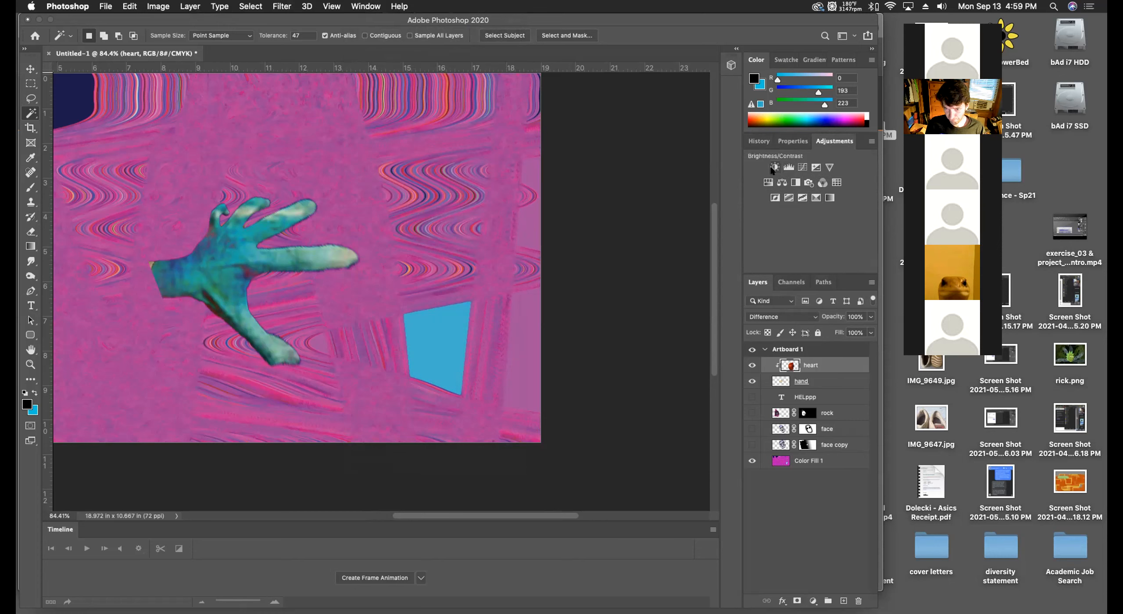
left_click(768, 182)
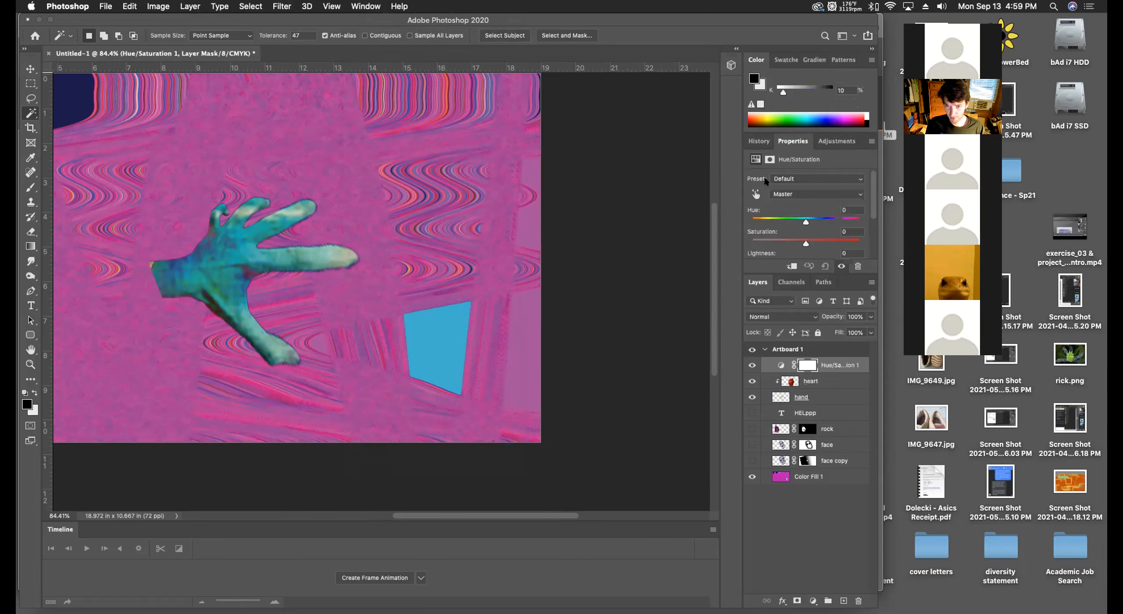
mouse_move(808, 244)
left_mouse_down()
mouse_move(841, 242)
mouse_move(777, 241)
mouse_move(834, 243)
mouse_move(793, 222)
mouse_move(813, 223)
left_mouse_up()
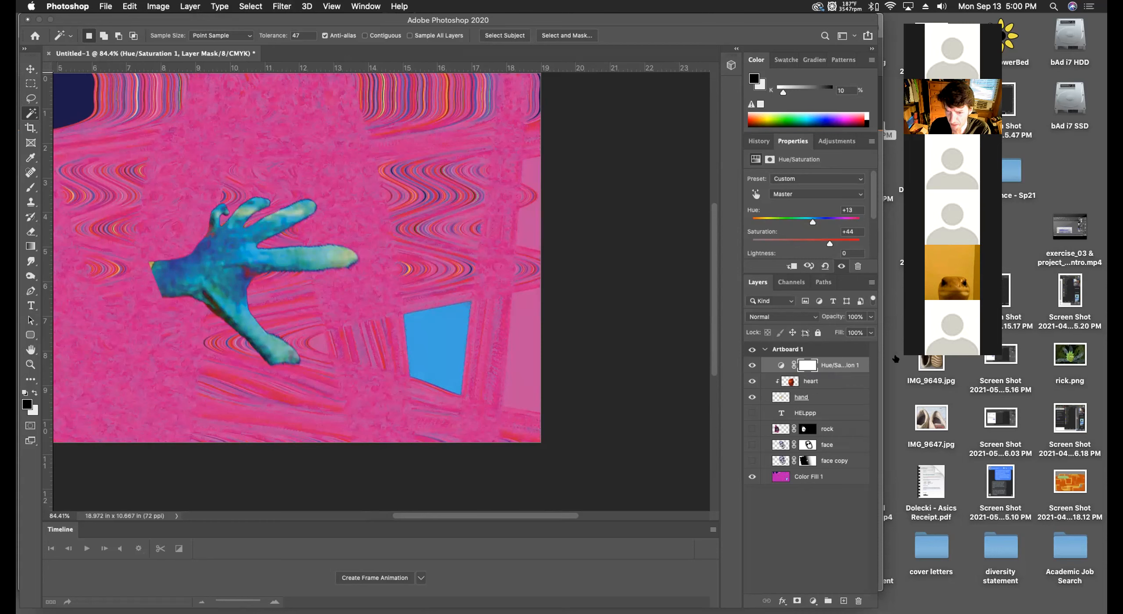
left_click(751, 365)
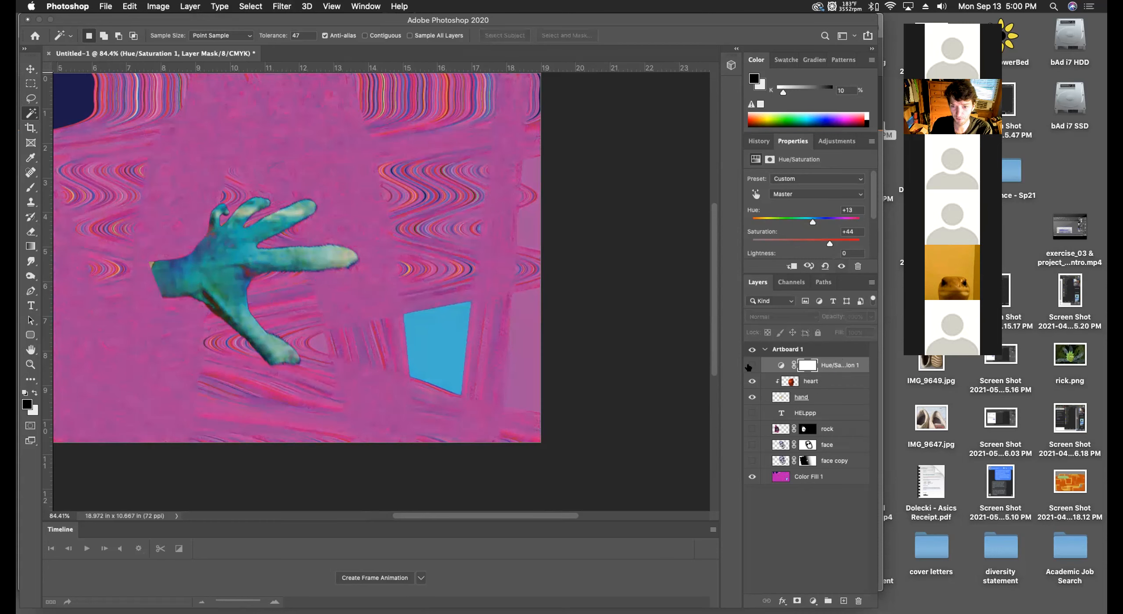
left_click(751, 365)
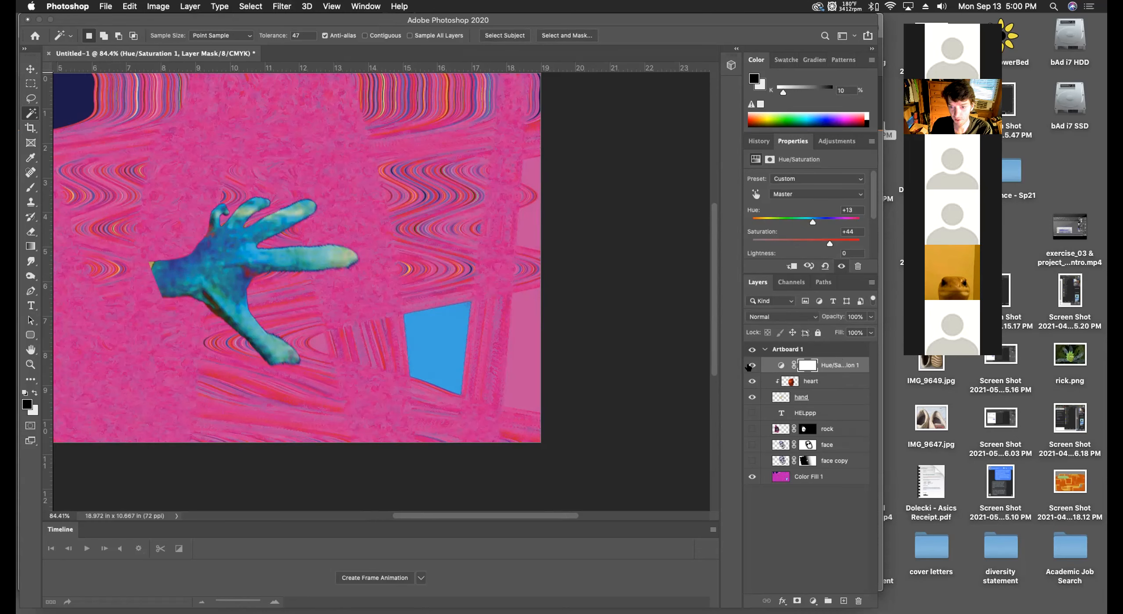
Clip the Hue/Saturation adjustment layer to the heart layer below it and compare the hand with the adjustment hidden and shown.
right_click(827, 362)
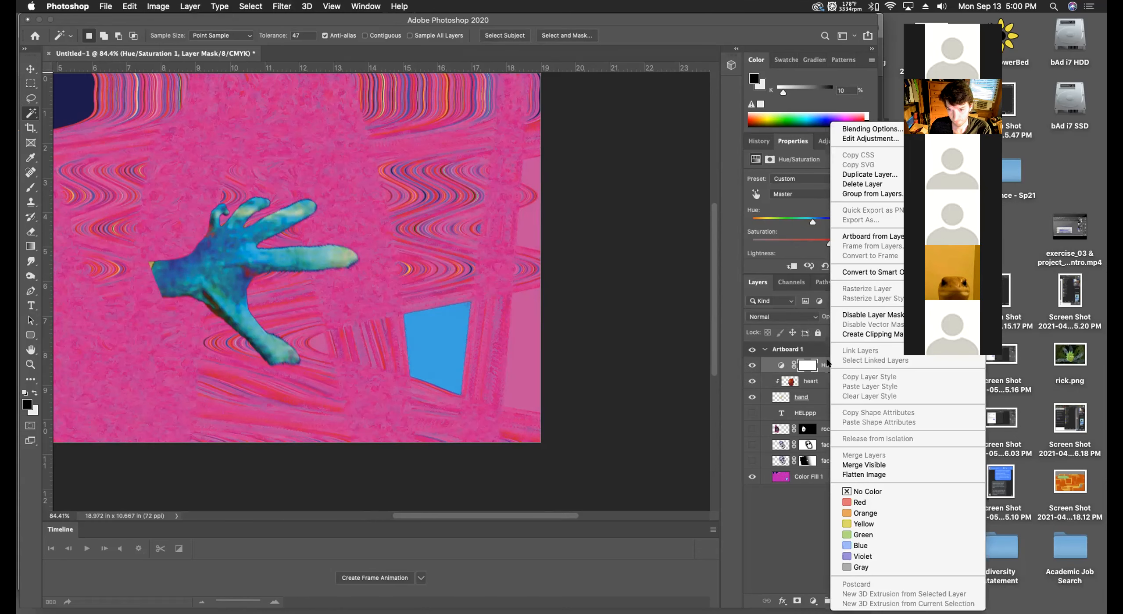
left_click(862, 337)
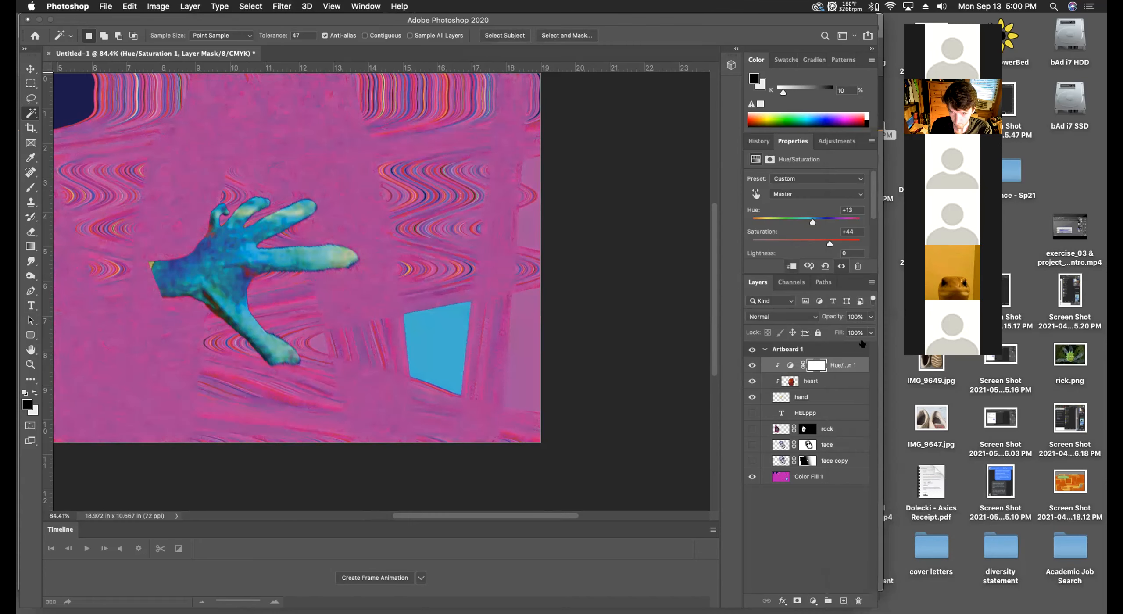
left_click(751, 366)
left_click(751, 365)
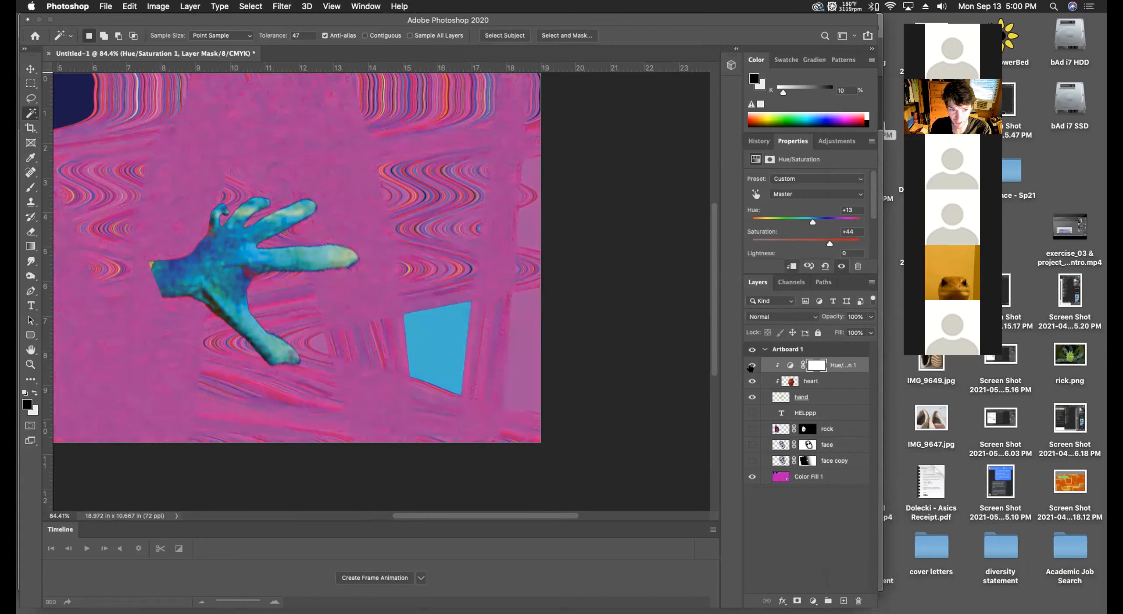
left_click(751, 365)
left_click(751, 366)
right_click(840, 364)
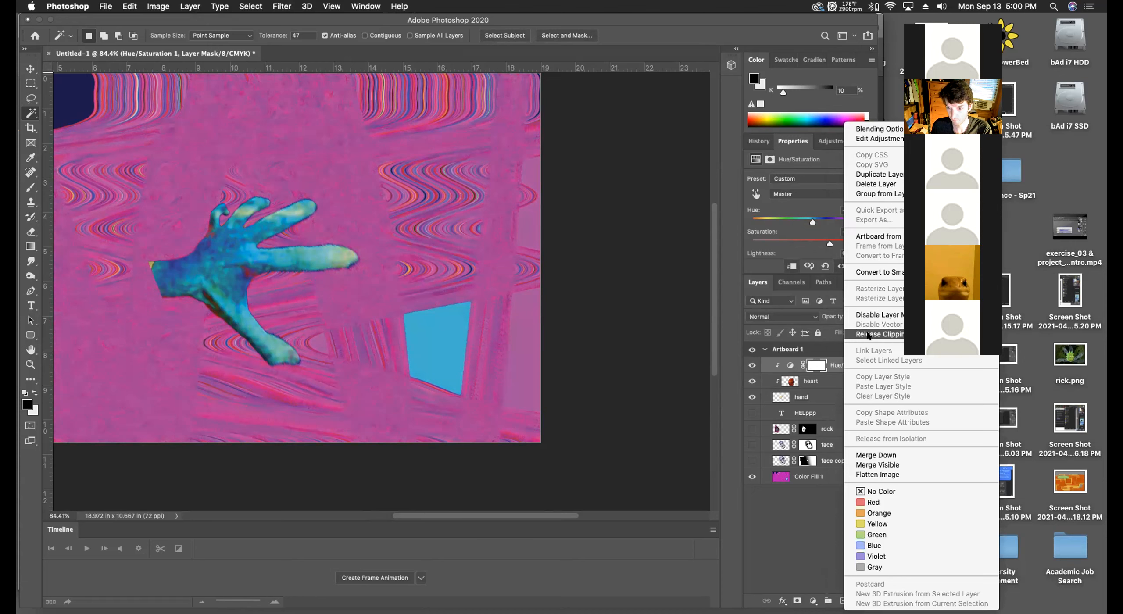
left_click(833, 396)
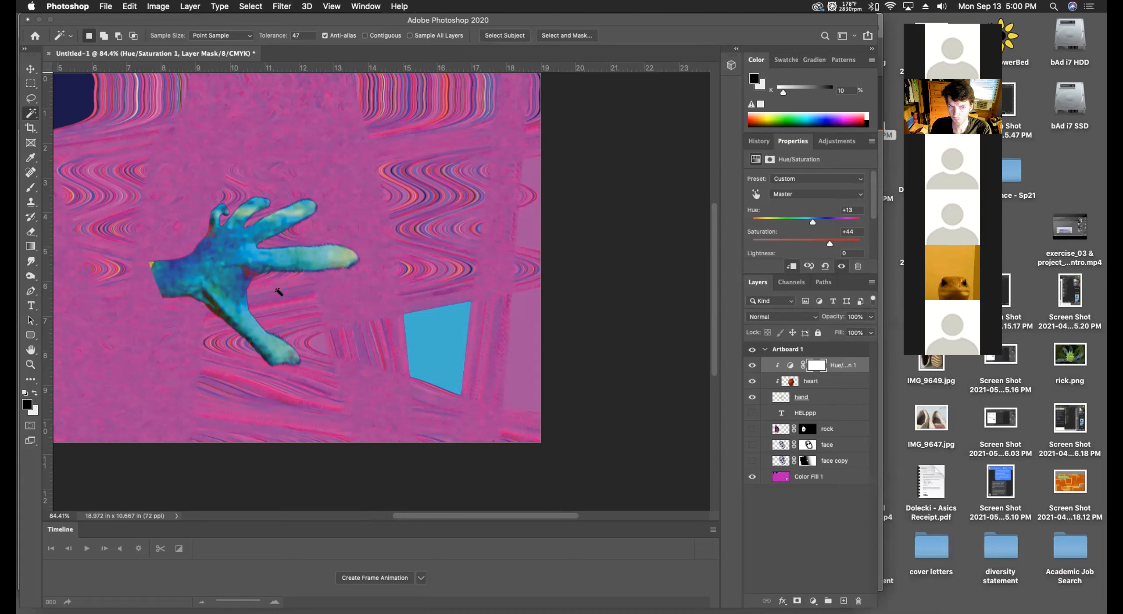
Brush black over part of the hand on the Hue/Saturation layer mask and set the adjustment's saturation to +32.
left_click(27, 188)
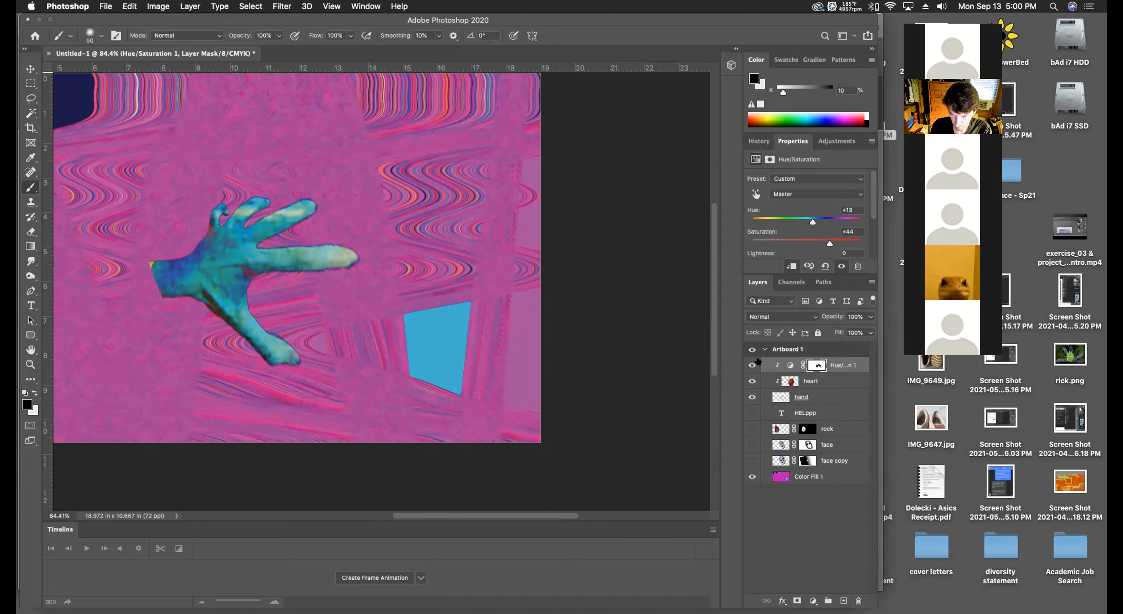
mouse_move(830, 244)
left_mouse_down()
mouse_move(794, 243)
mouse_move(837, 244)
left_mouse_up()
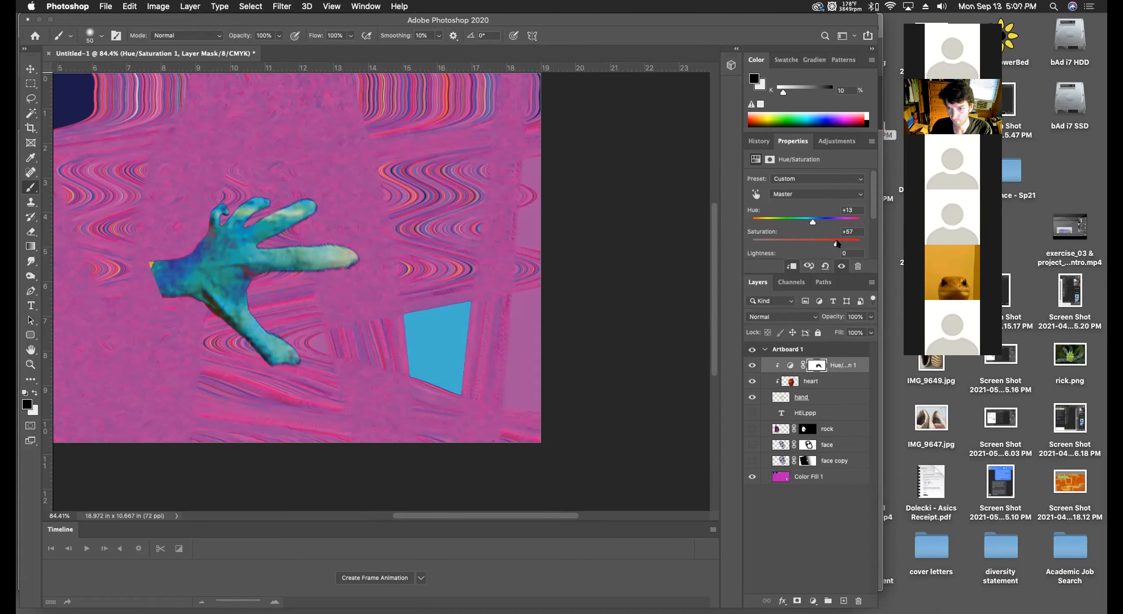
left_click_drag(837, 243, 790, 244)
left_click_drag(821, 244, 838, 243)
left_click(810, 382)
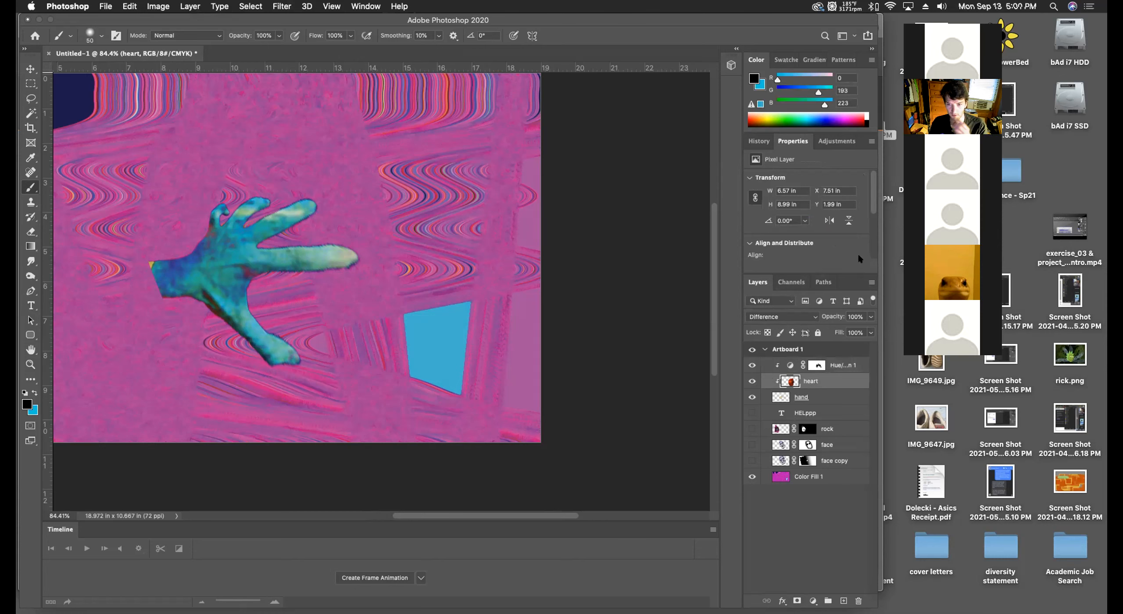
left_click(830, 364)
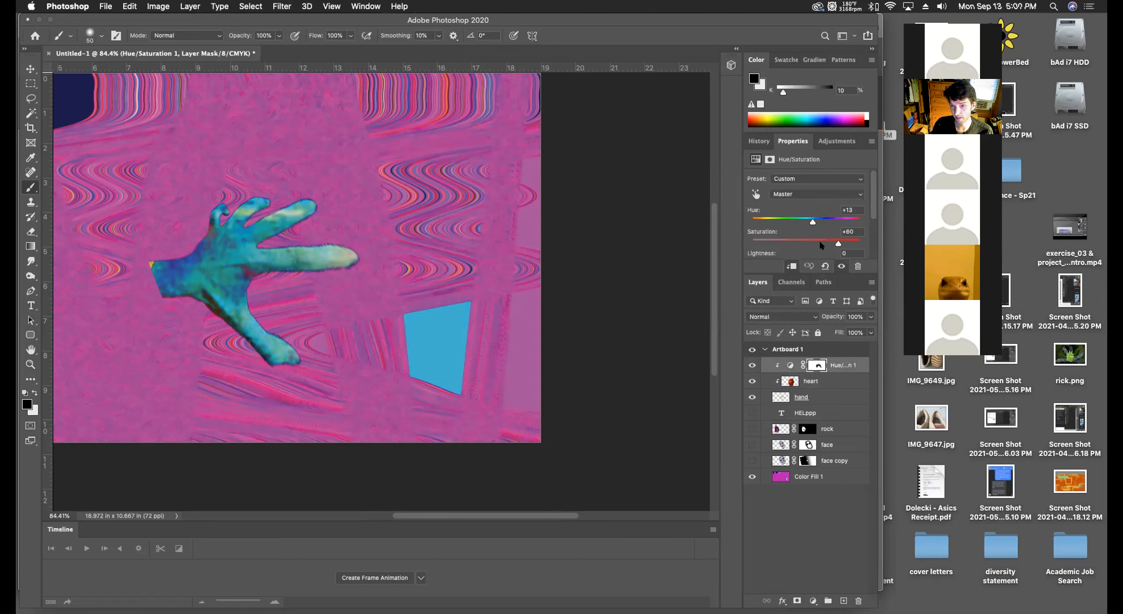
left_click_drag(837, 241, 823, 242)
Hide the Hue/Saturation adjustment layer and show the face, face copy and rock layers again.
left_click(752, 365)
left_click(752, 365)
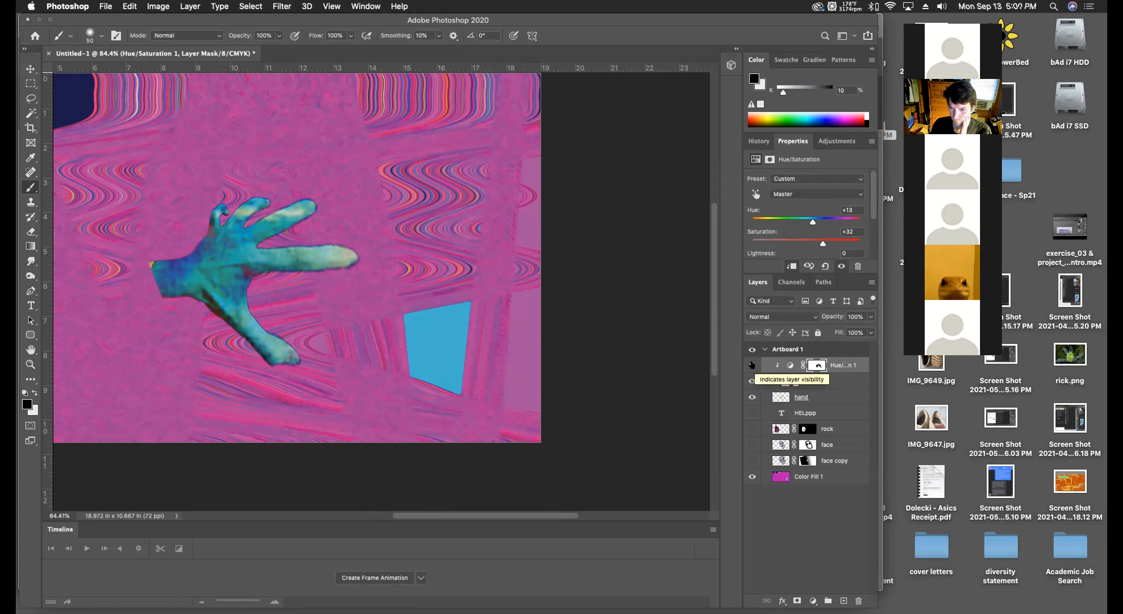
left_click(752, 365)
left_click(799, 489)
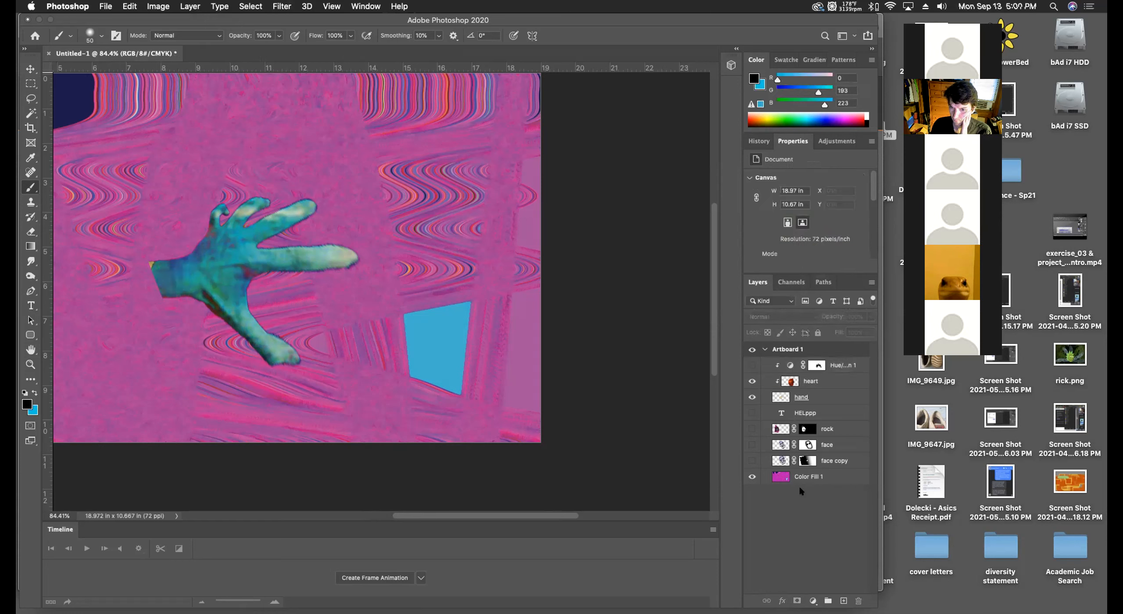
left_click(840, 142)
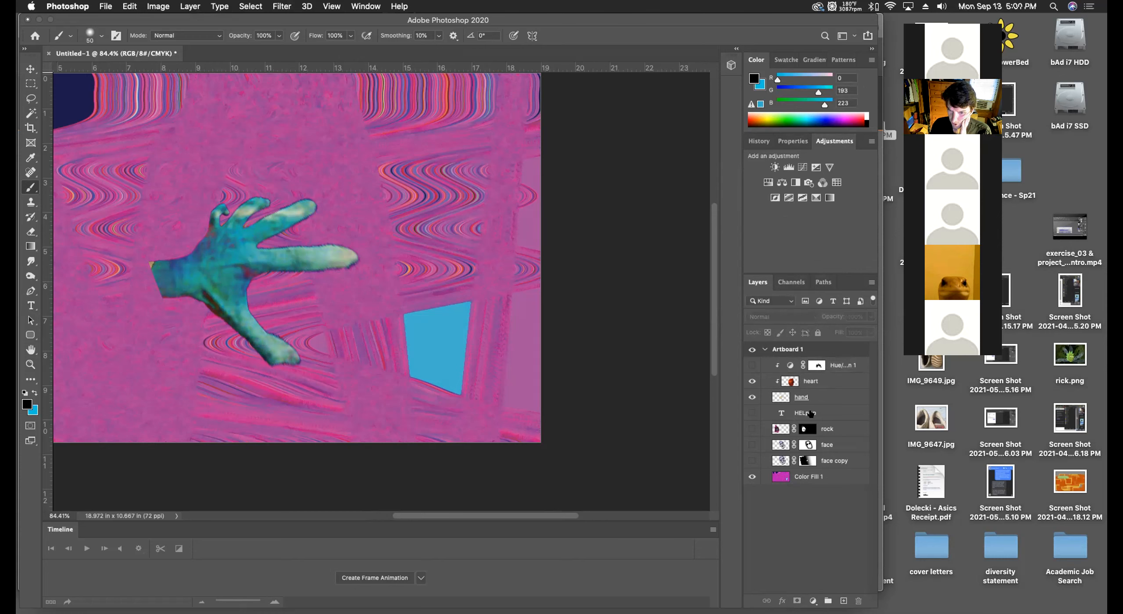
left_click_drag(752, 445, 750, 457)
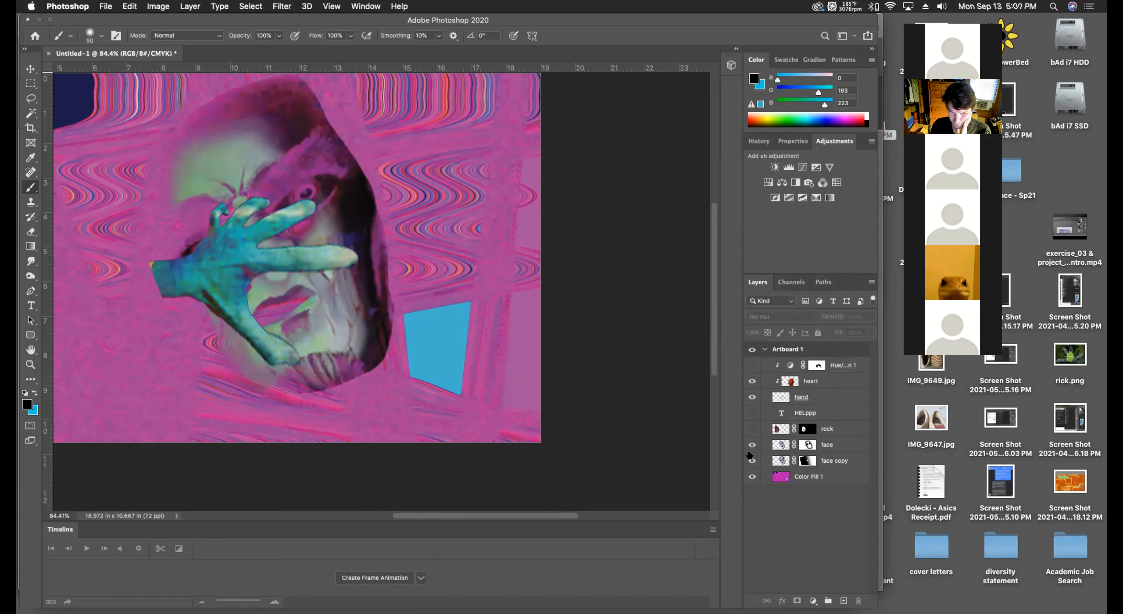
left_click(751, 429)
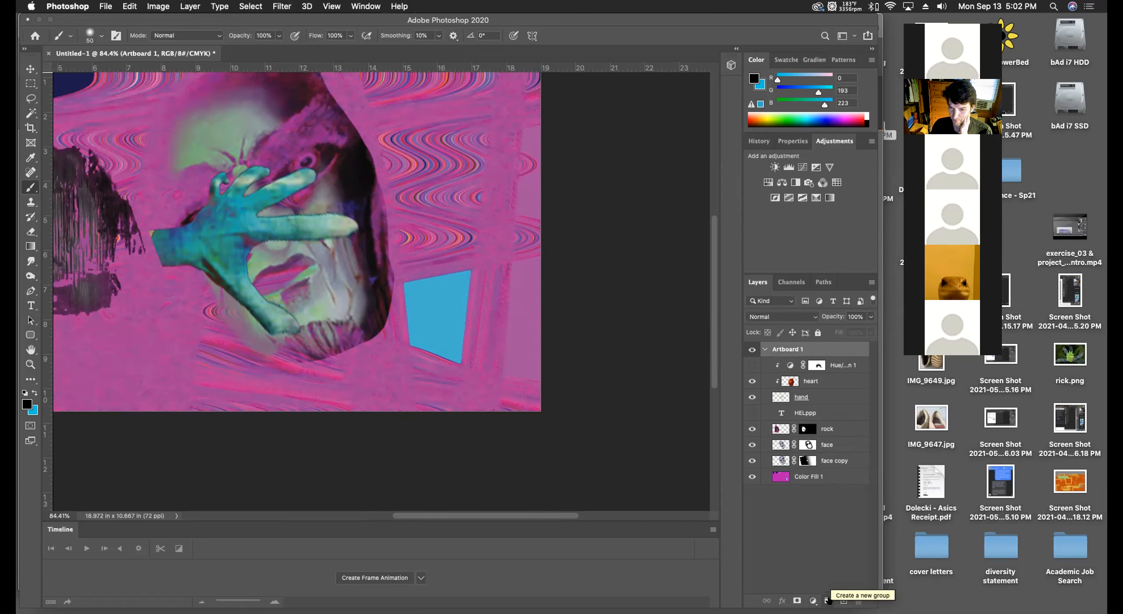
Create a layer group named hand for the heart, Hue/Saturation and hand layers.
left_click(828, 600)
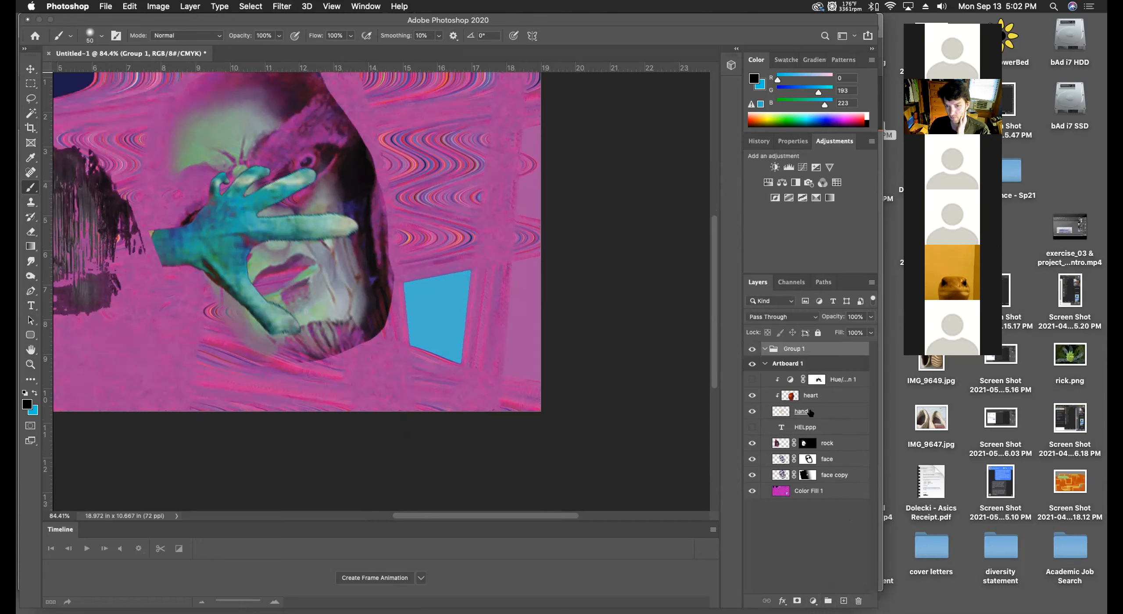
left_click(824, 408)
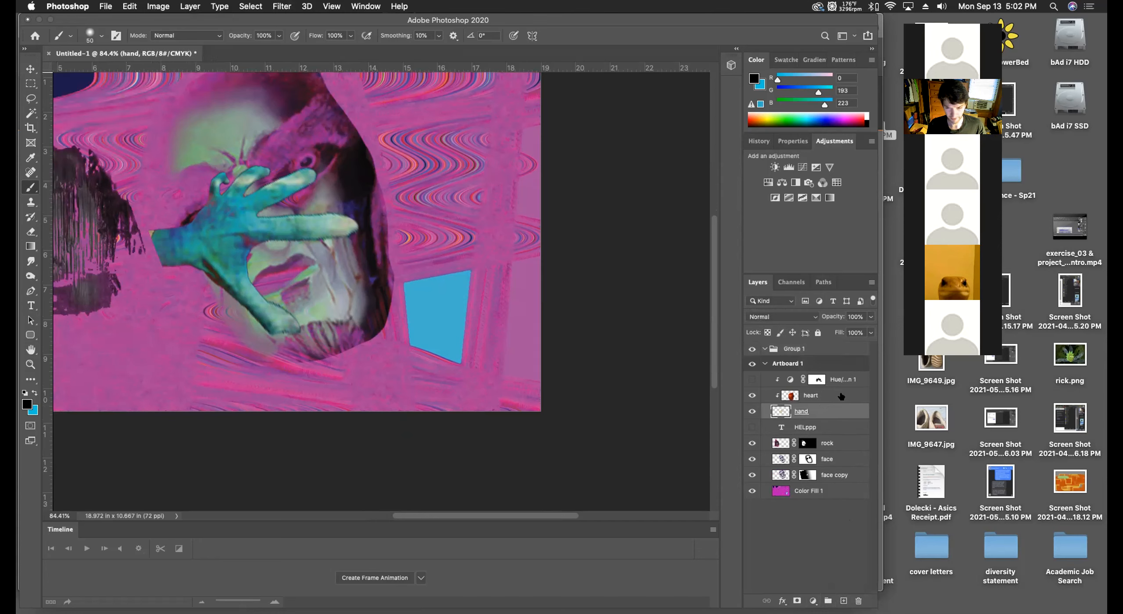
left_click(833, 381, "shift")
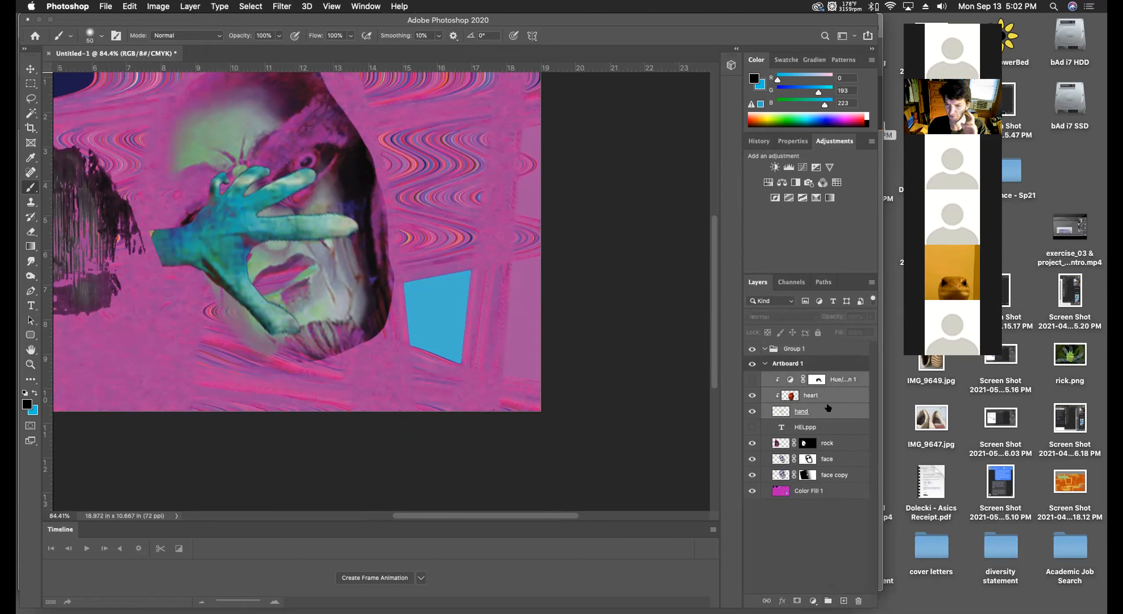
left_click_drag(815, 409, 796, 354)
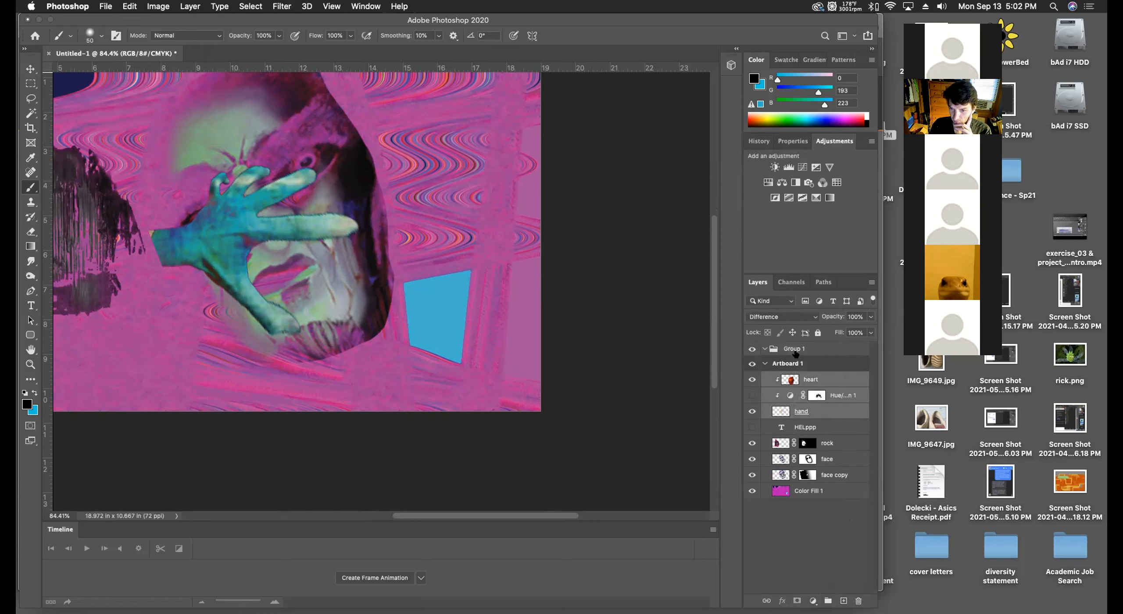
left_click(794, 349)
double_click(794, 349)
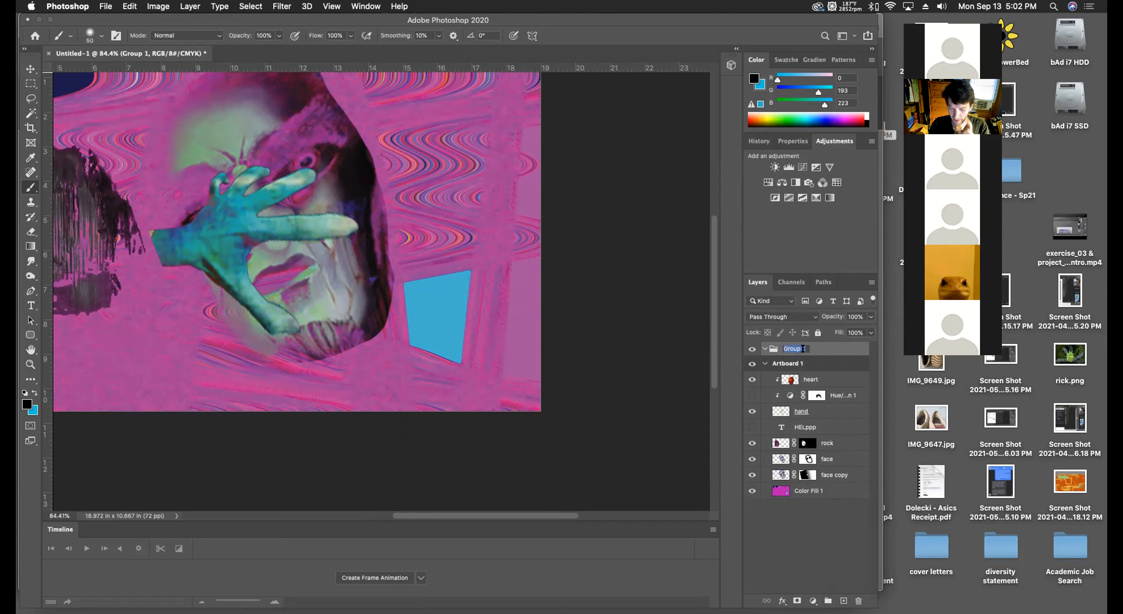
type("hand")
key("Return")
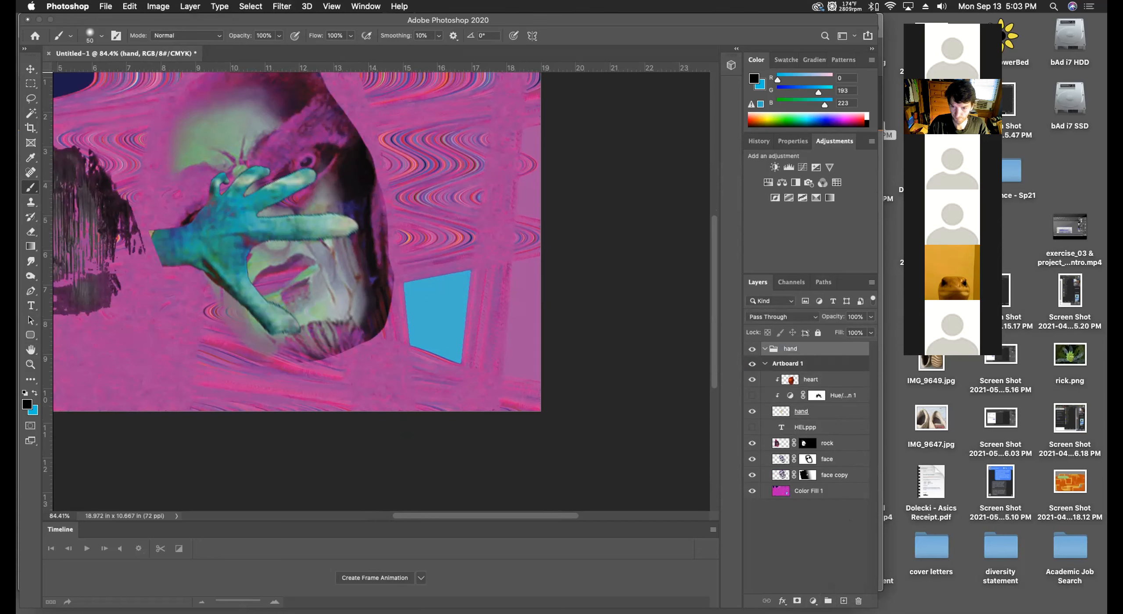
Move the heart, Hue/Saturation and hand layers into the hand group and keep the group inside Artboard 1.
left_click(750, 349)
left_click(751, 349)
left_click(751, 349)
left_click(751, 350)
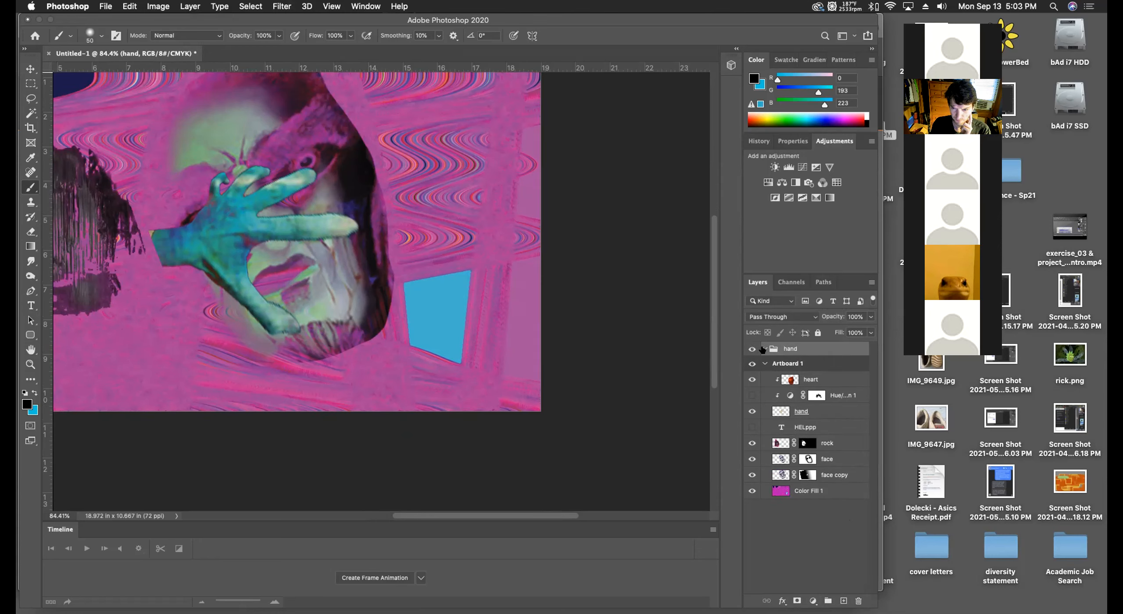
left_click(815, 380)
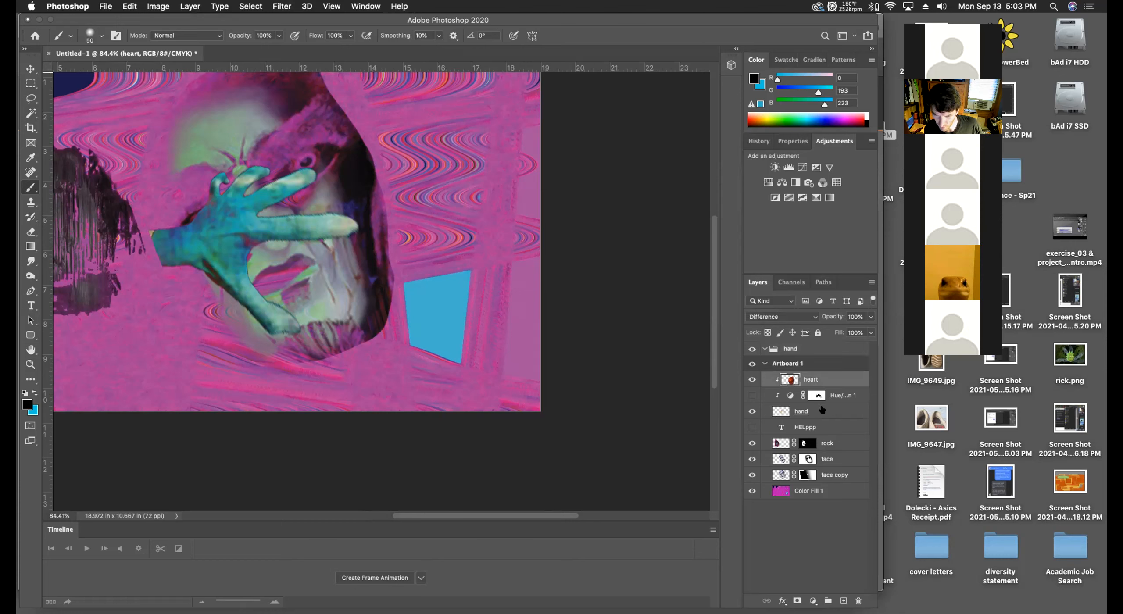
left_click(822, 409, "shift")
left_click_drag(822, 410, 788, 345)
left_click(763, 363)
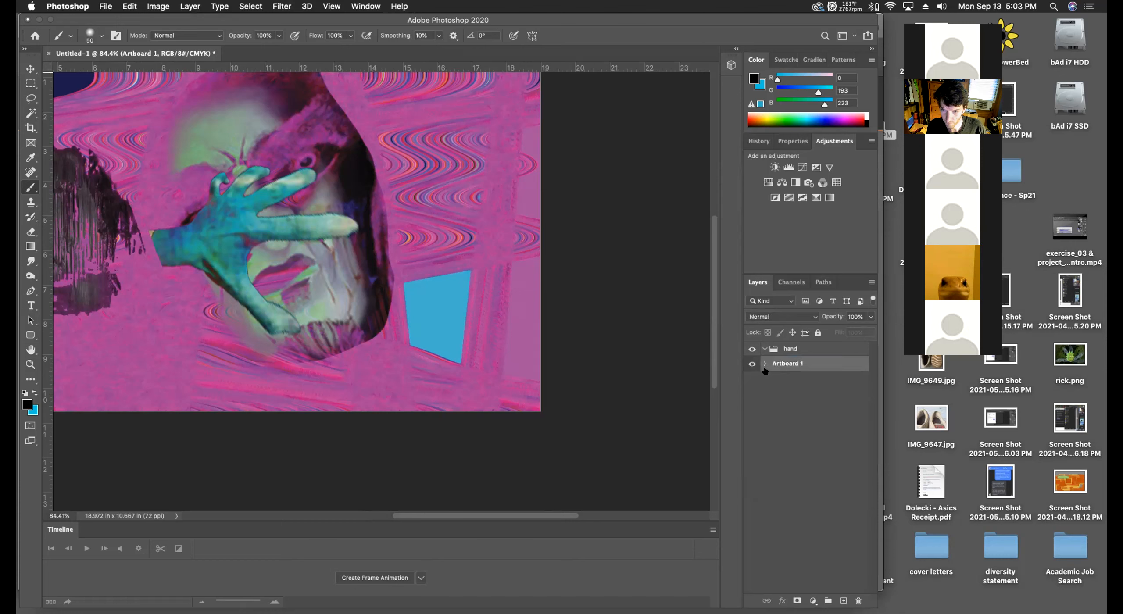
left_click(765, 363)
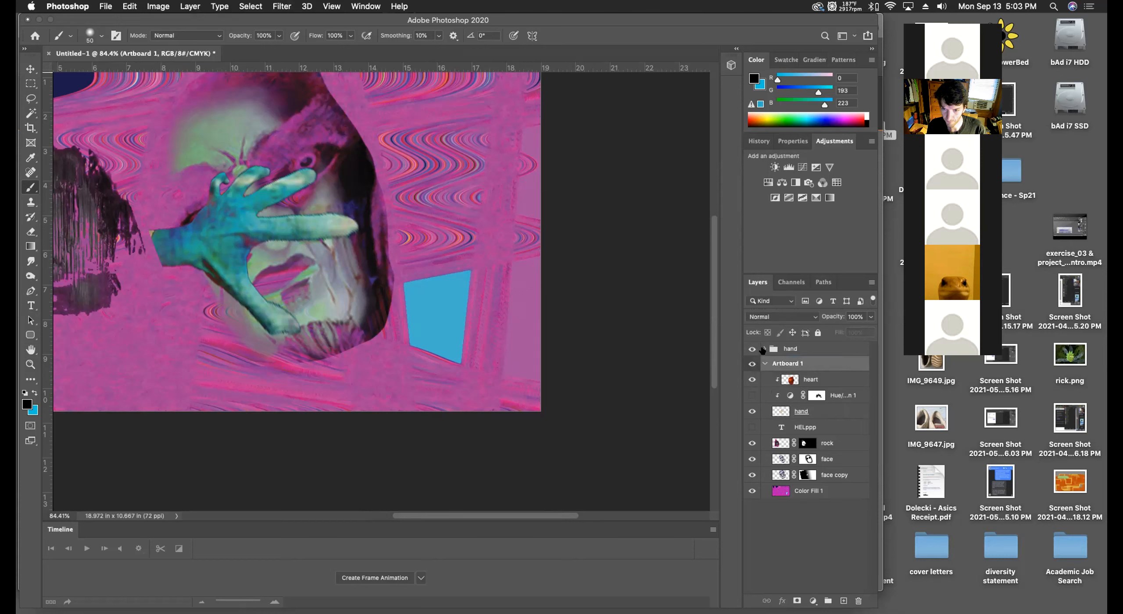
left_click(807, 380)
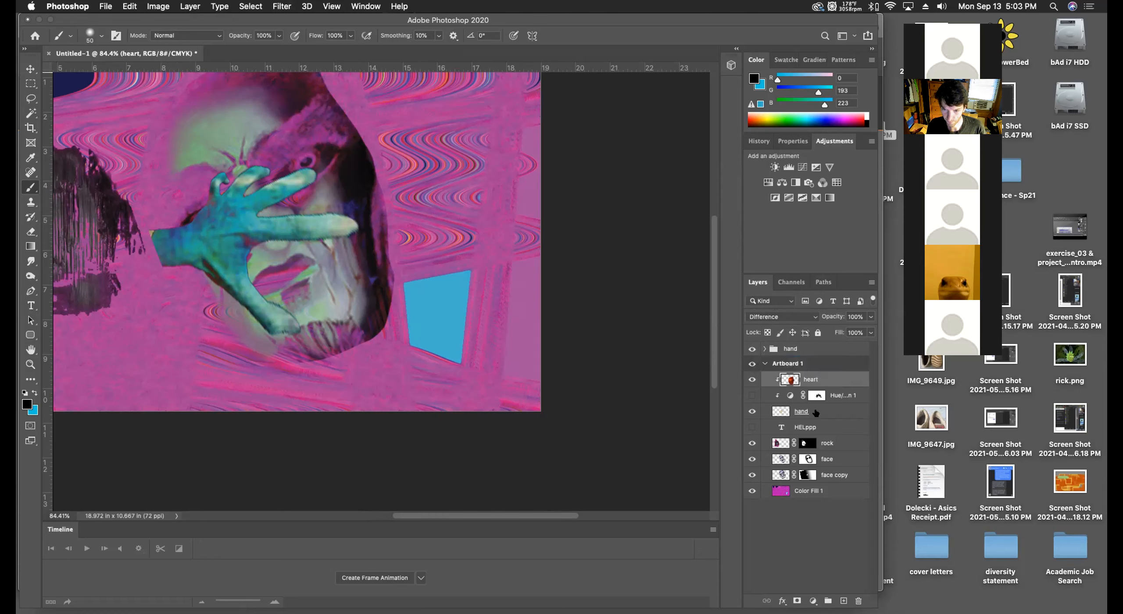
left_click(814, 411, "shift")
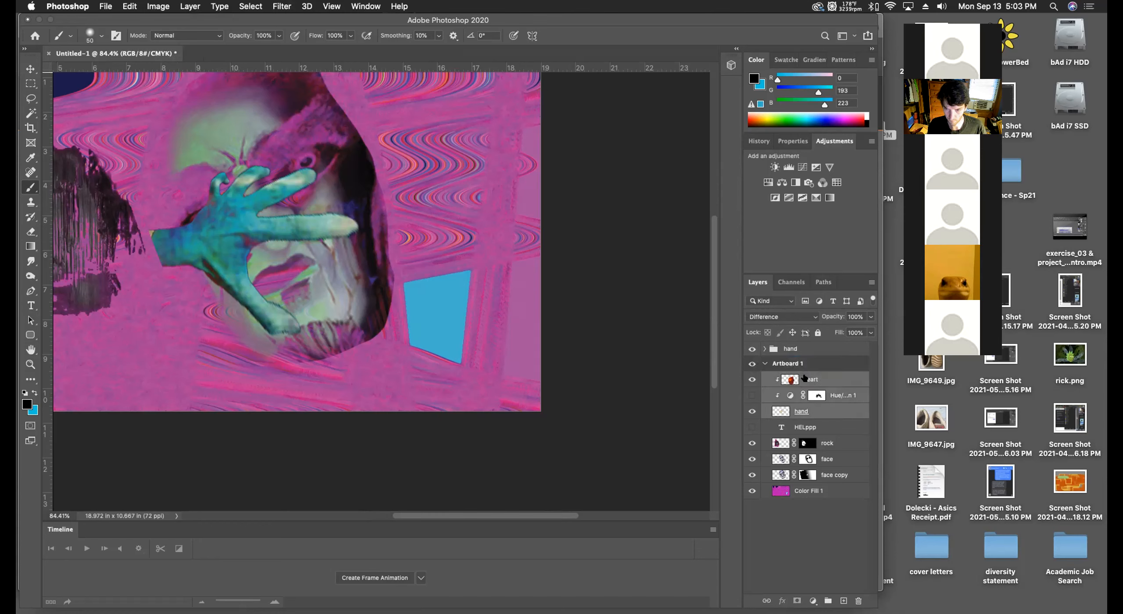
left_click_drag(804, 379, 790, 349)
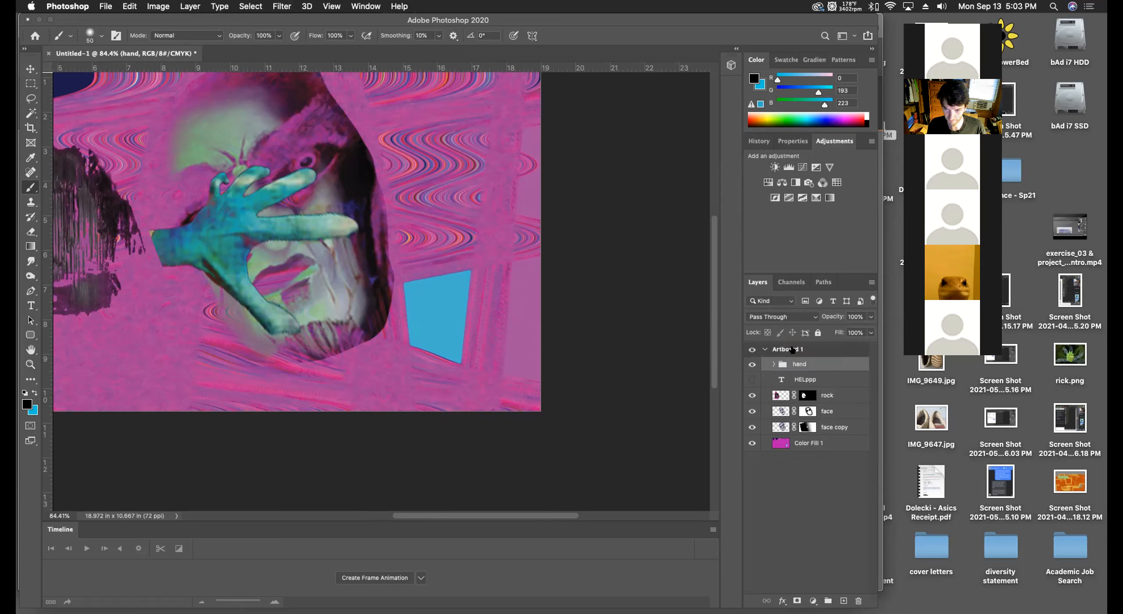
Hide and show the hand group as a whole, and expand and collapse it to check its contents.
left_click(763, 350)
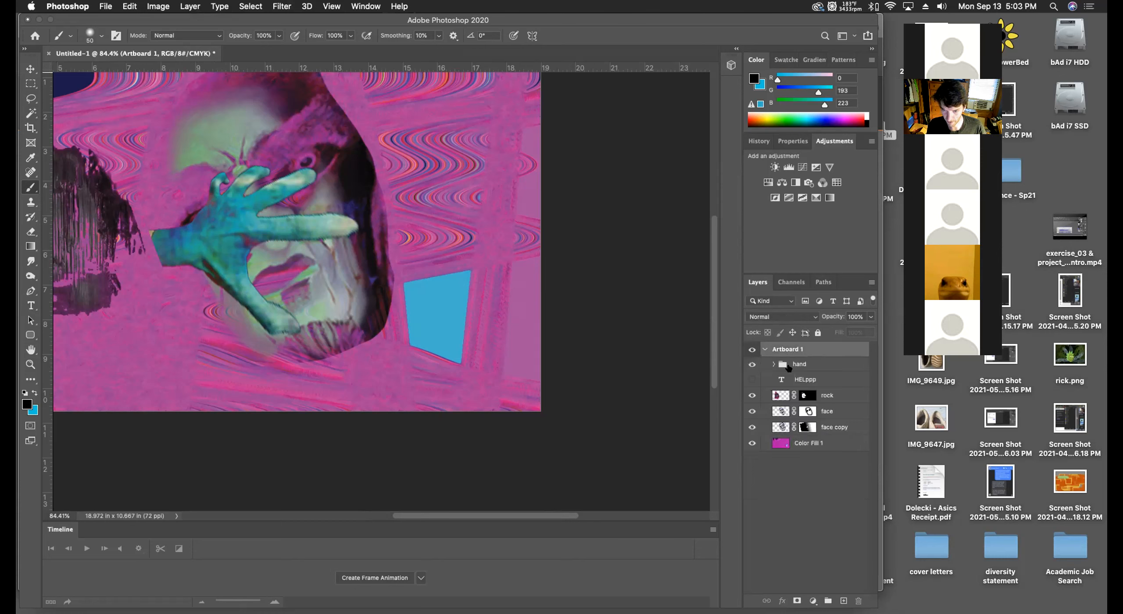
left_click(795, 368)
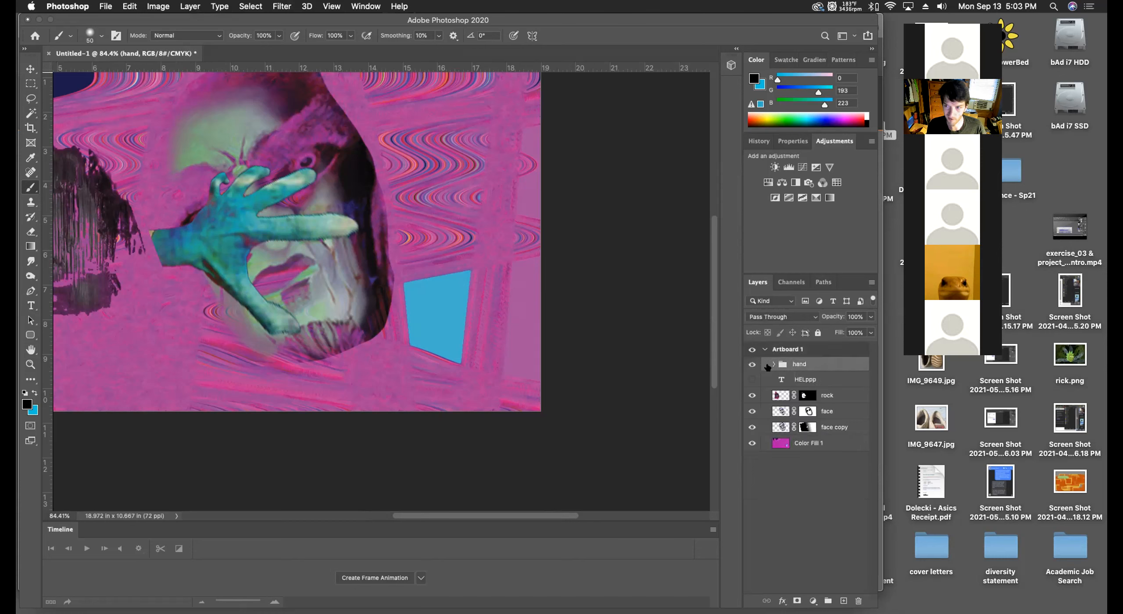
left_click(752, 364)
left_click(751, 364)
left_click(774, 365)
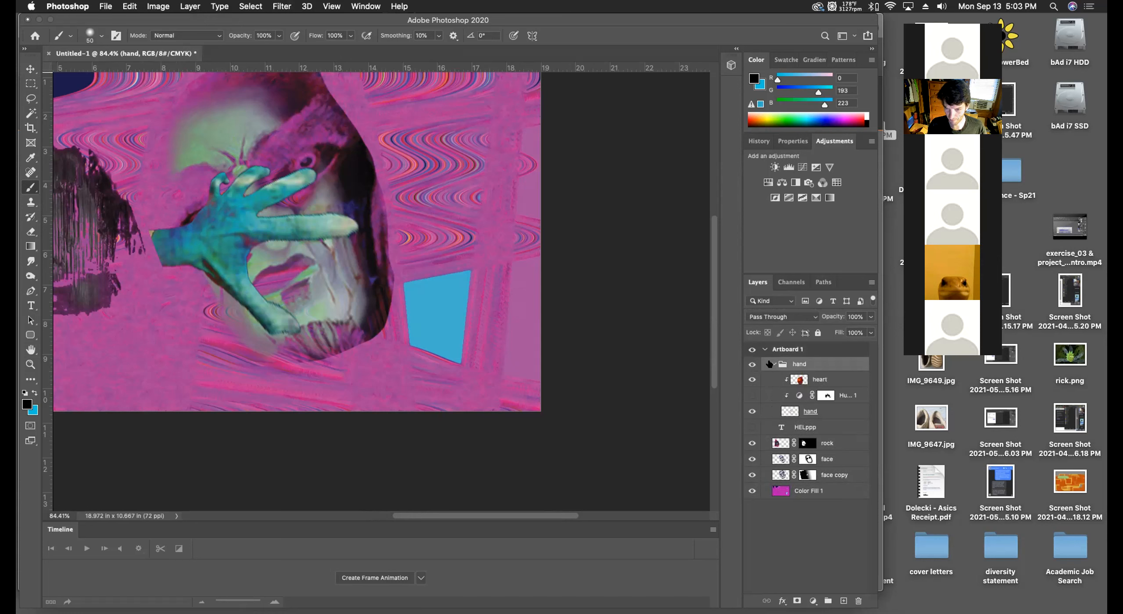
left_click(771, 365)
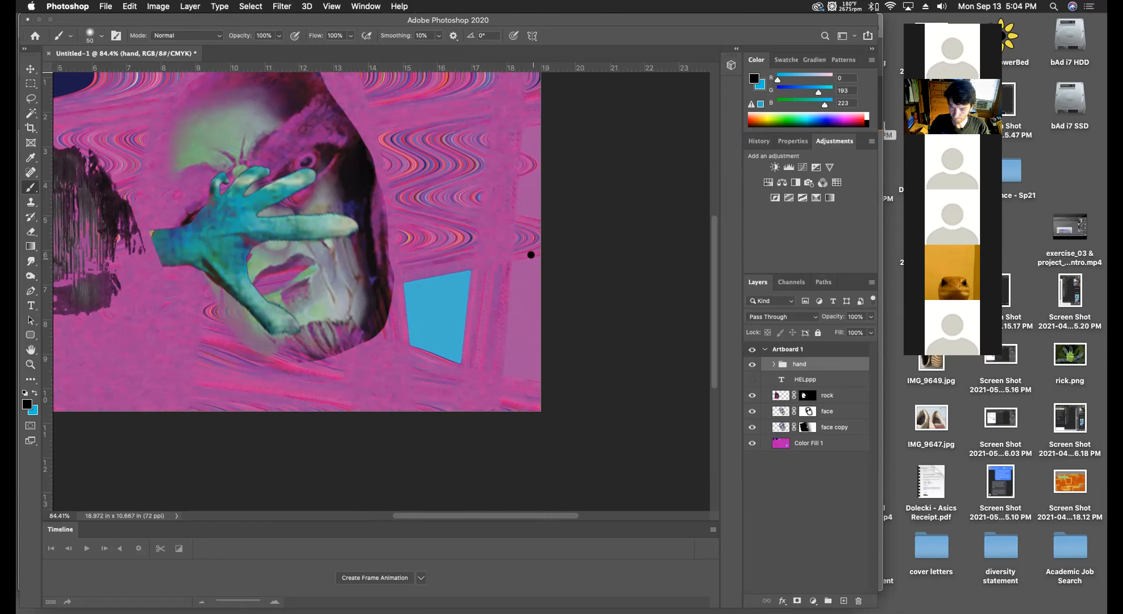
Release the heart layer's clipping mask inside the hand group and set its blend mode to Normal.
left_click(773, 364)
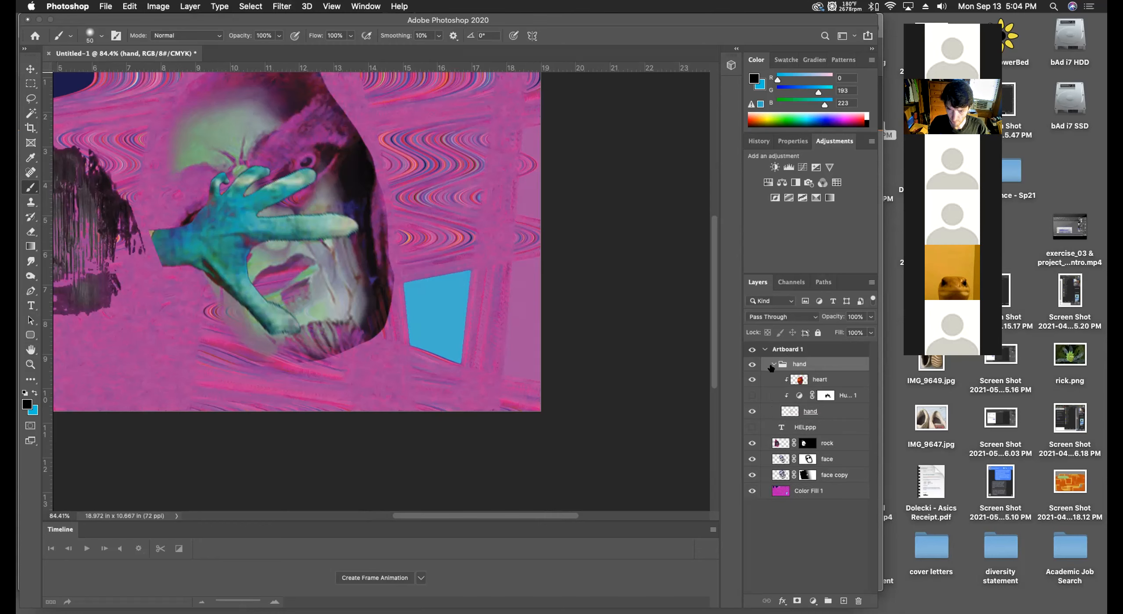
right_click(811, 380)
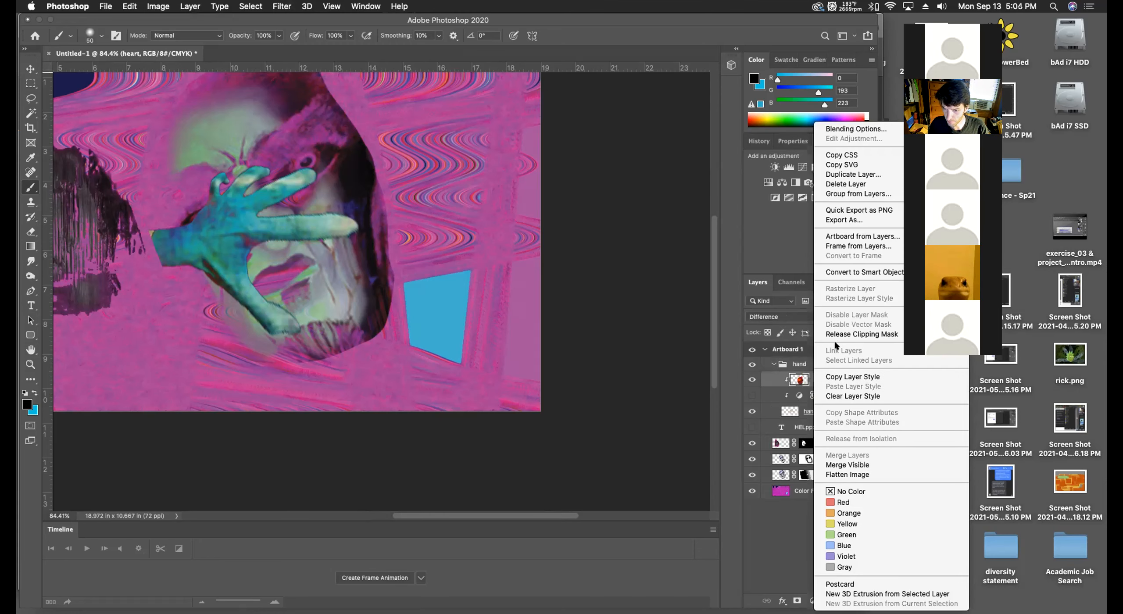
left_click(846, 336)
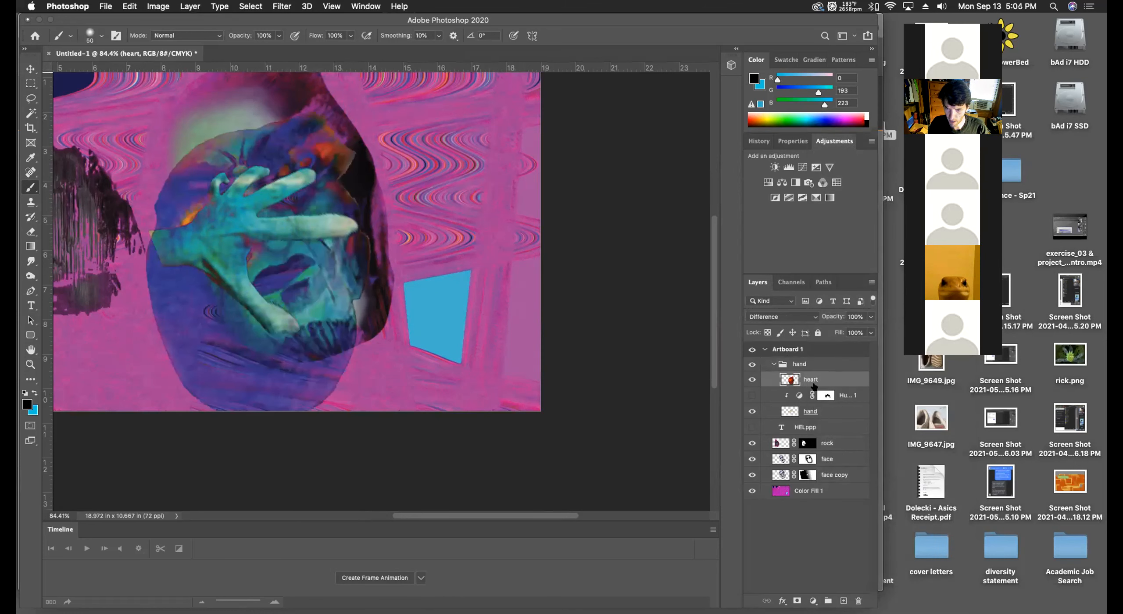
left_click(791, 317)
left_click(763, 128)
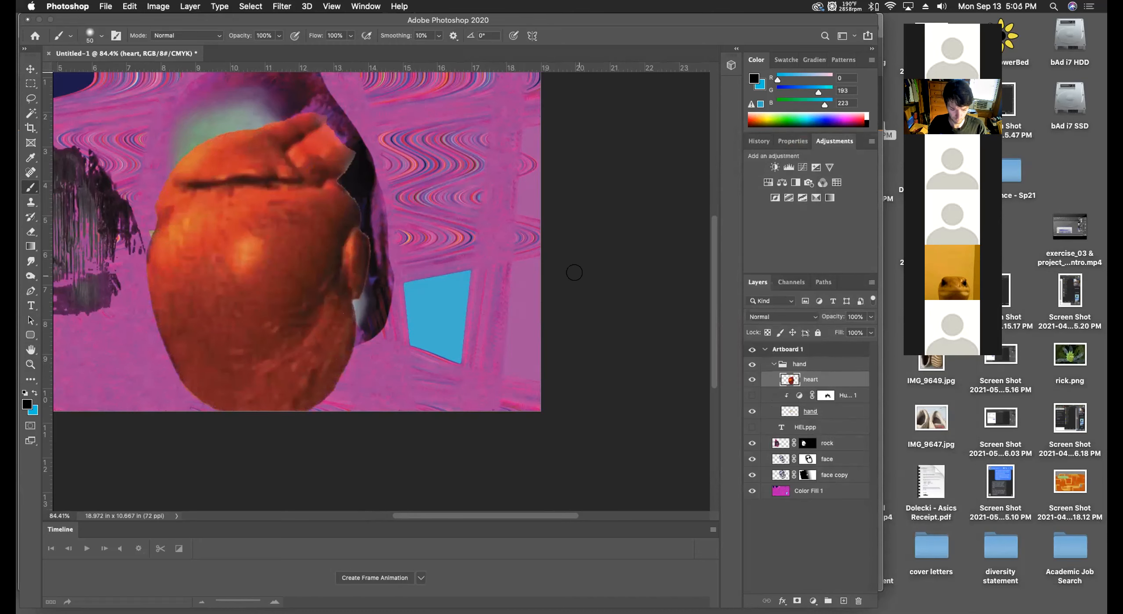
Move the heart off the hand to the right side of the artboard.
key("super+minus")
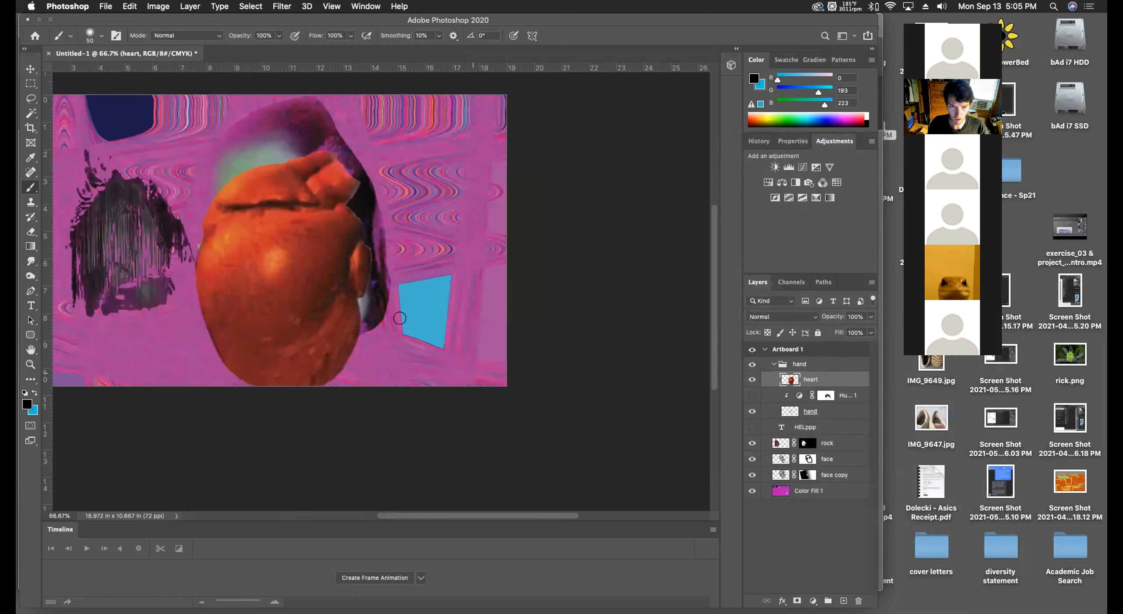
key("v")
left_click_drag(297, 316, 421, 299)
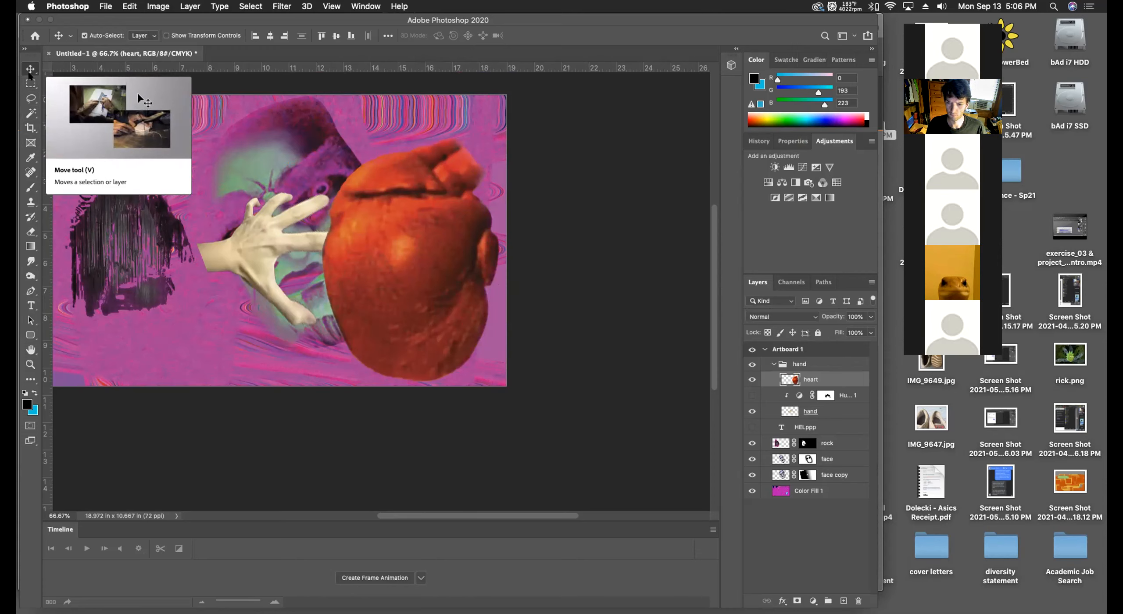
Undo the heart layer's move, its change to Normal blending and its clipping mask release.
key("super+t")
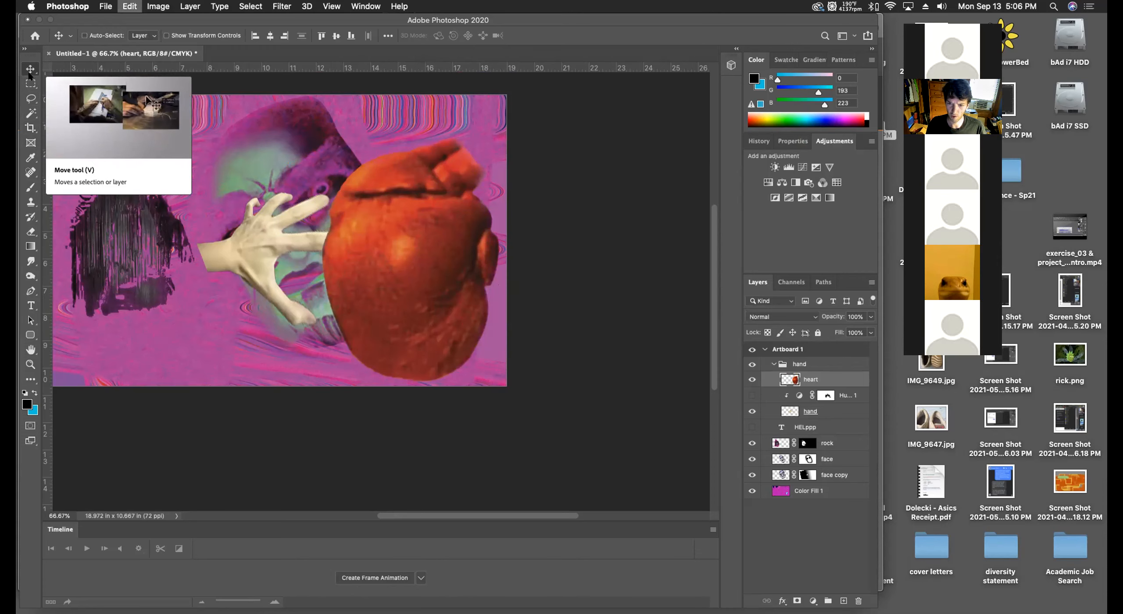
key("super+z")
key("super+z")
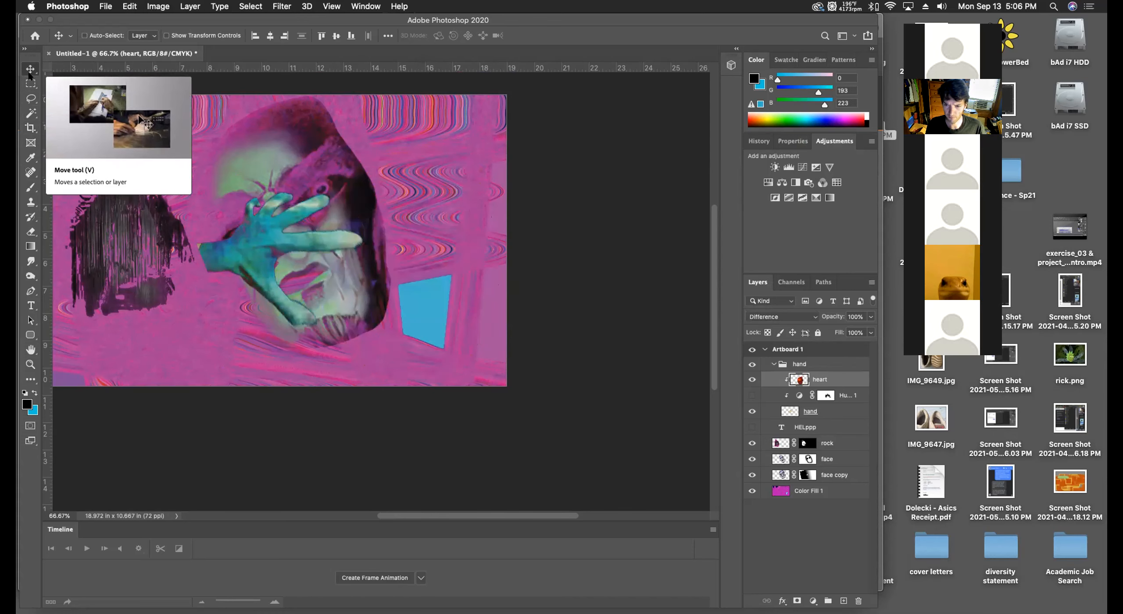
Duplicate the clipped heart layer as heart copy within Artboard 1.
right_click(821, 381)
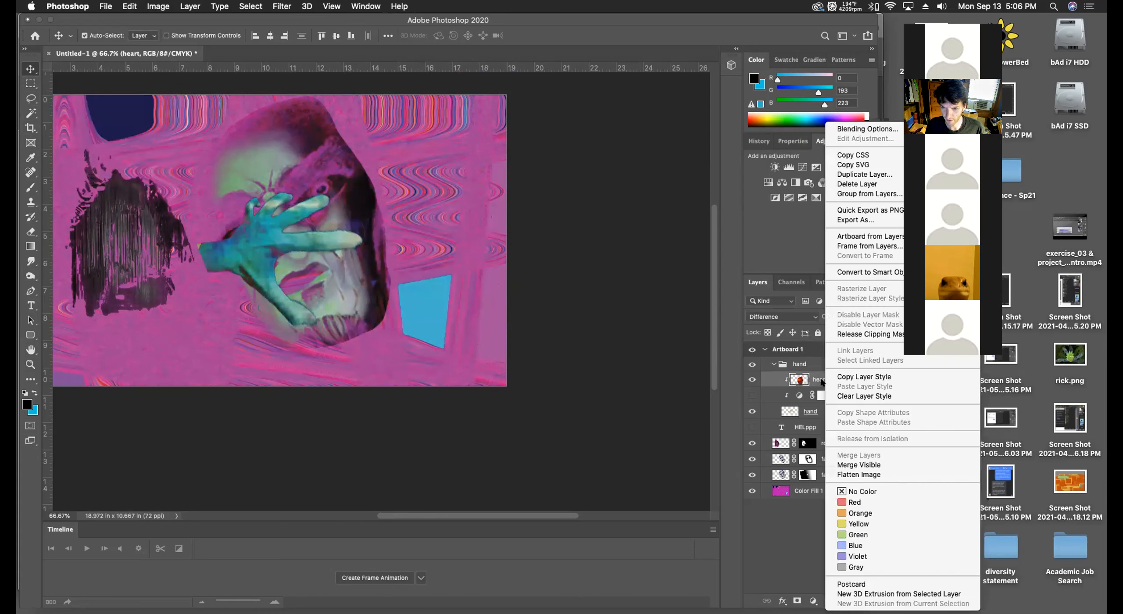
left_click(865, 175)
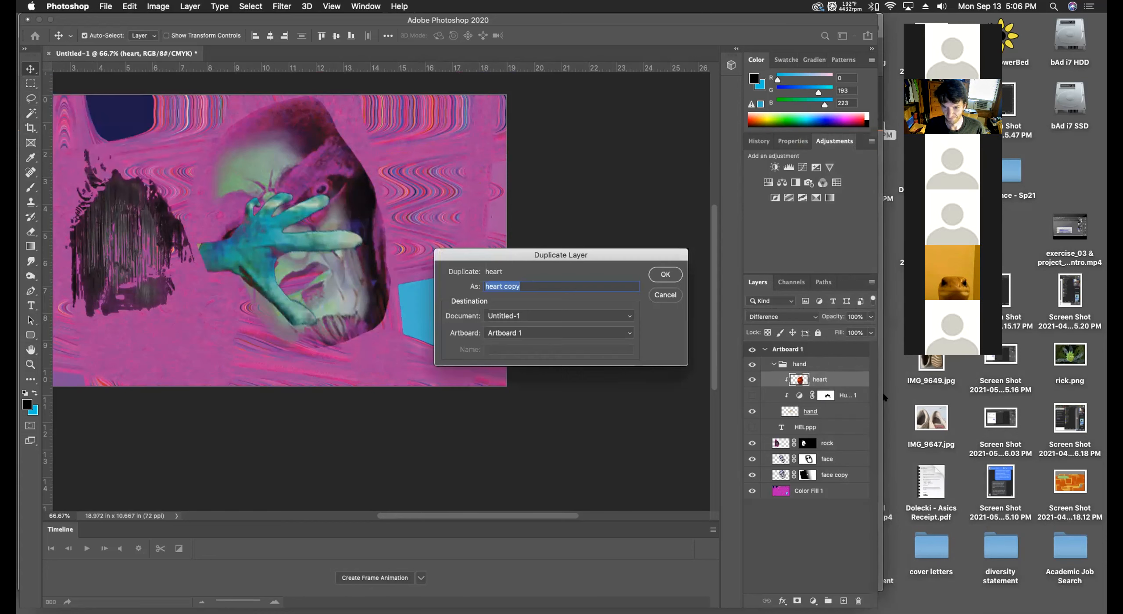
left_click(661, 272)
Release the heart copy layer's clipping mask and place the layer directly above Color Fill 1.
right_click(818, 380)
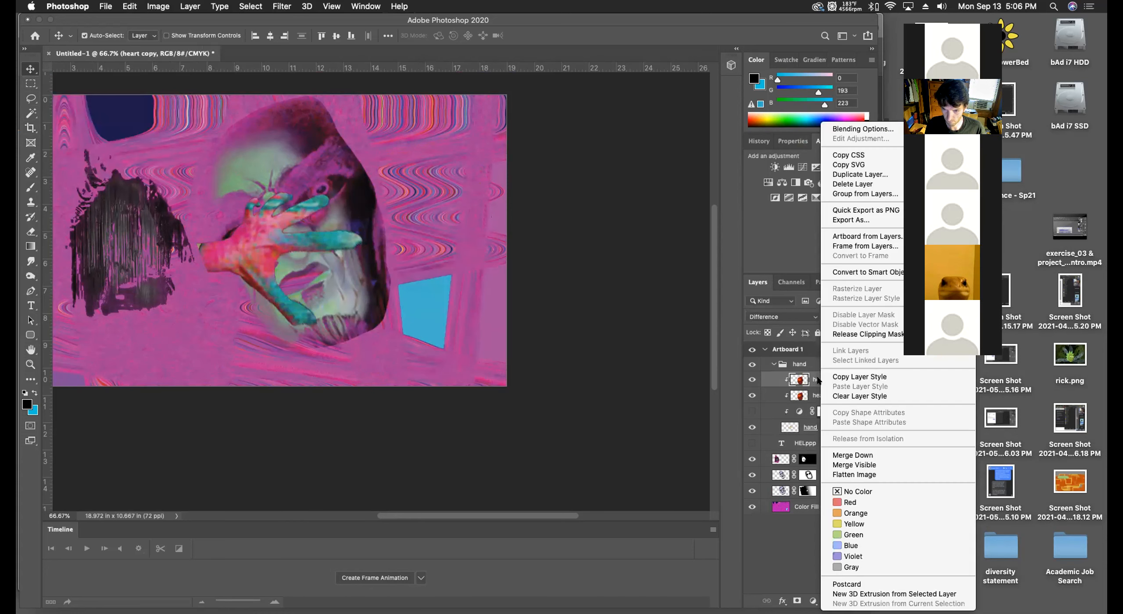
left_click(840, 335)
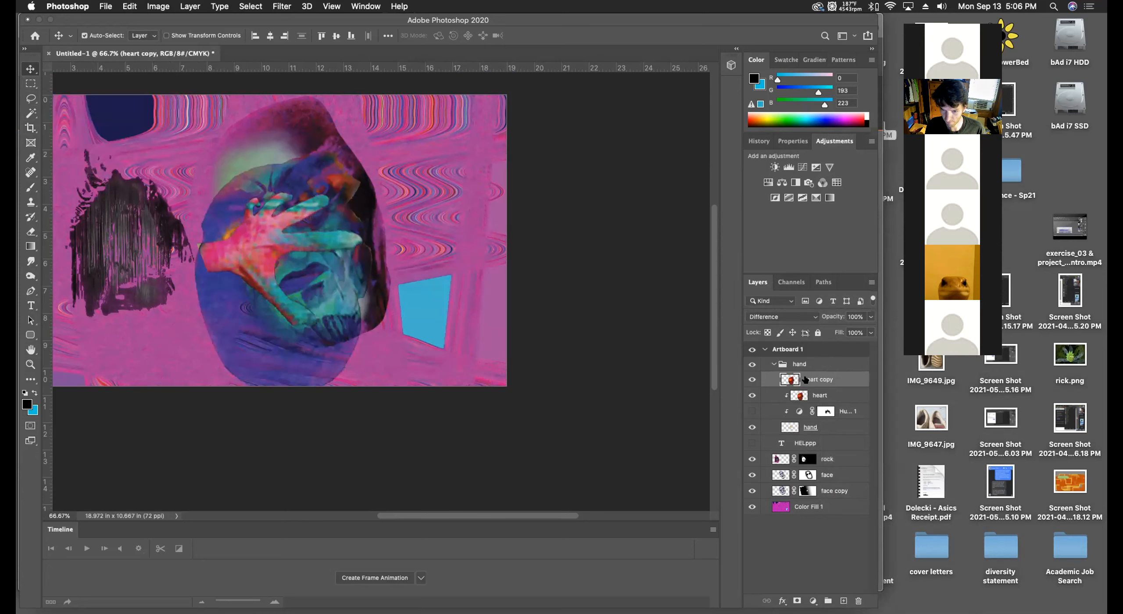
left_click_drag(803, 380, 797, 496)
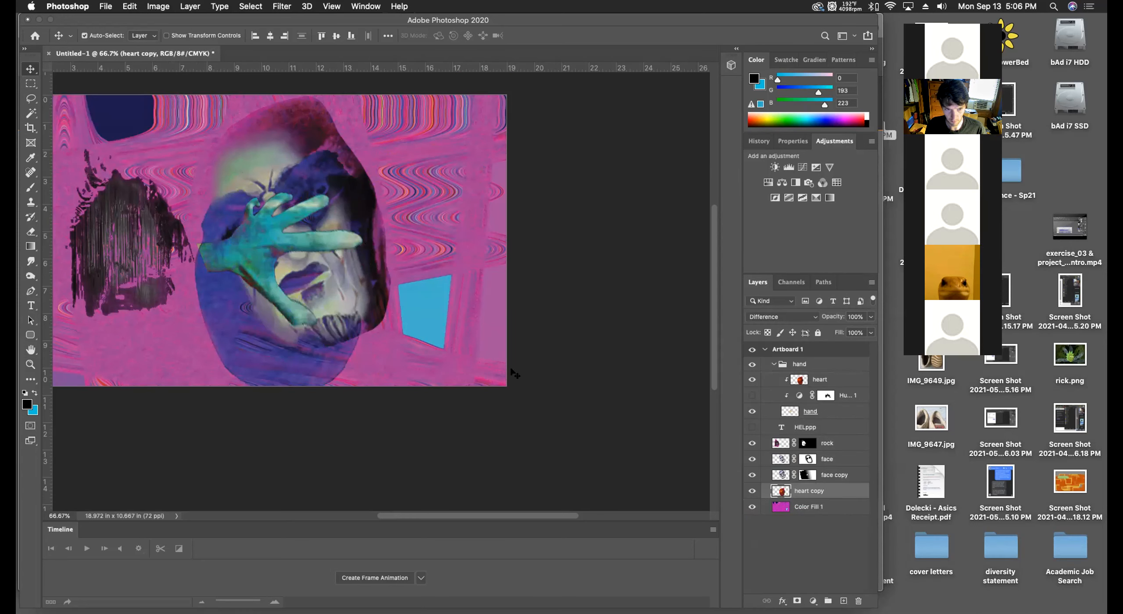
Shift the copied heart to the right side of the artboard and set its blend mode to Normal.
key("super+t")
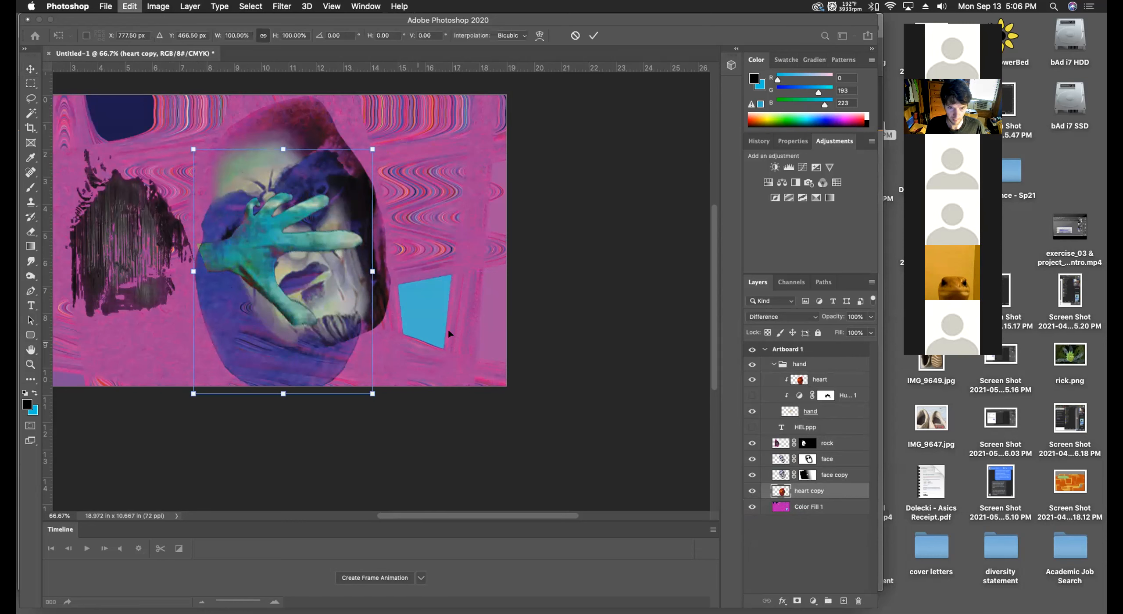
left_click_drag(332, 330, 465, 302)
left_click(781, 316)
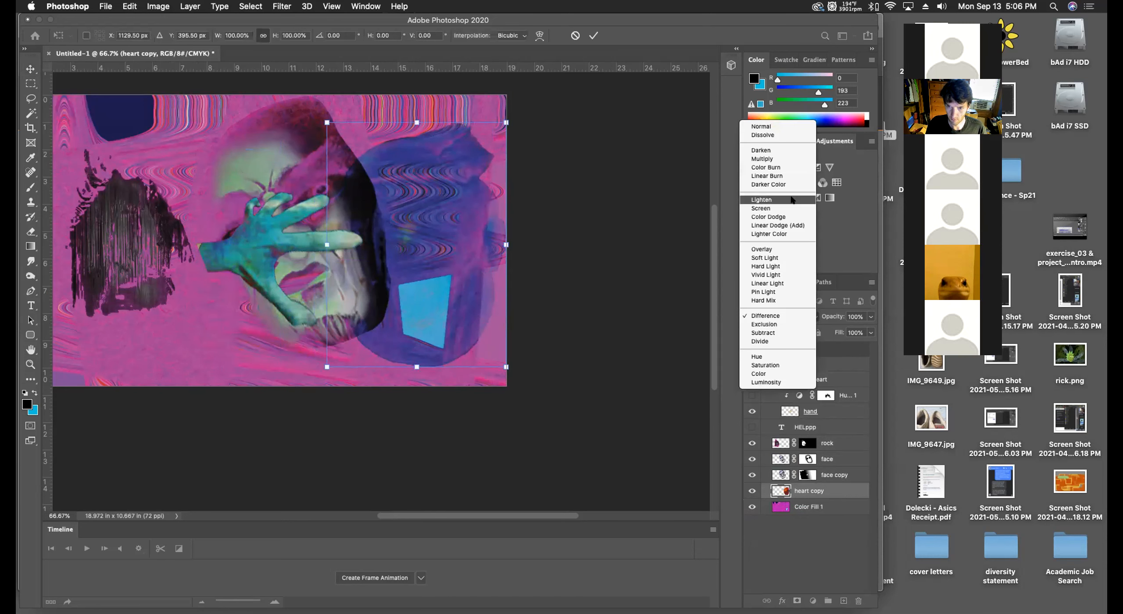
left_click(781, 127)
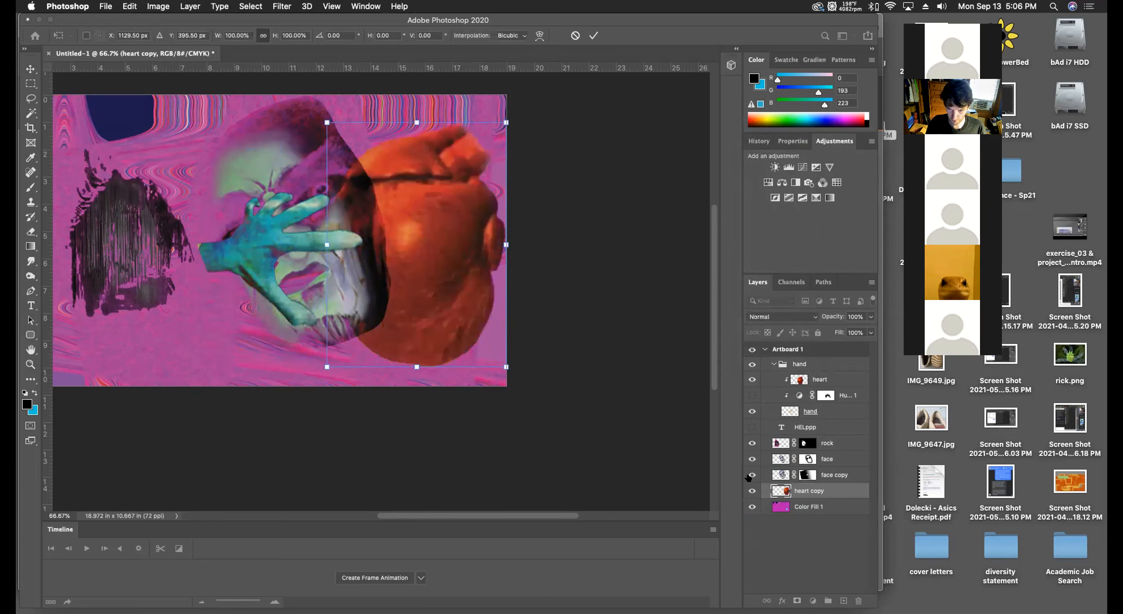
Hide the hand group and all other layers above heart copy, leaving only heart copy and Color Fill 1 visible.
left_click(752, 491, "alt")
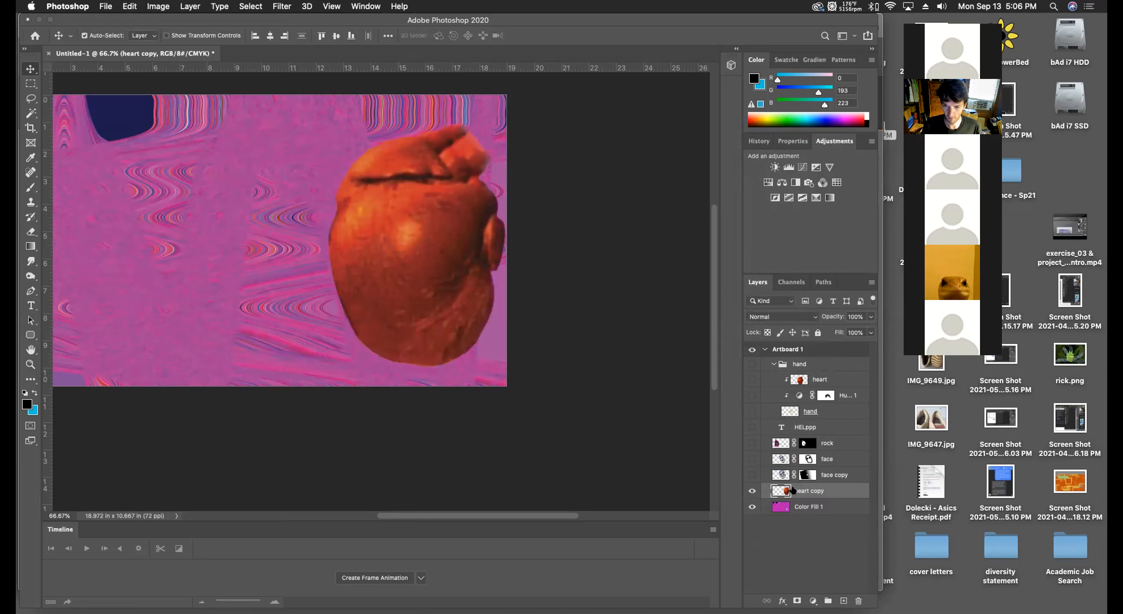
right_click(813, 381)
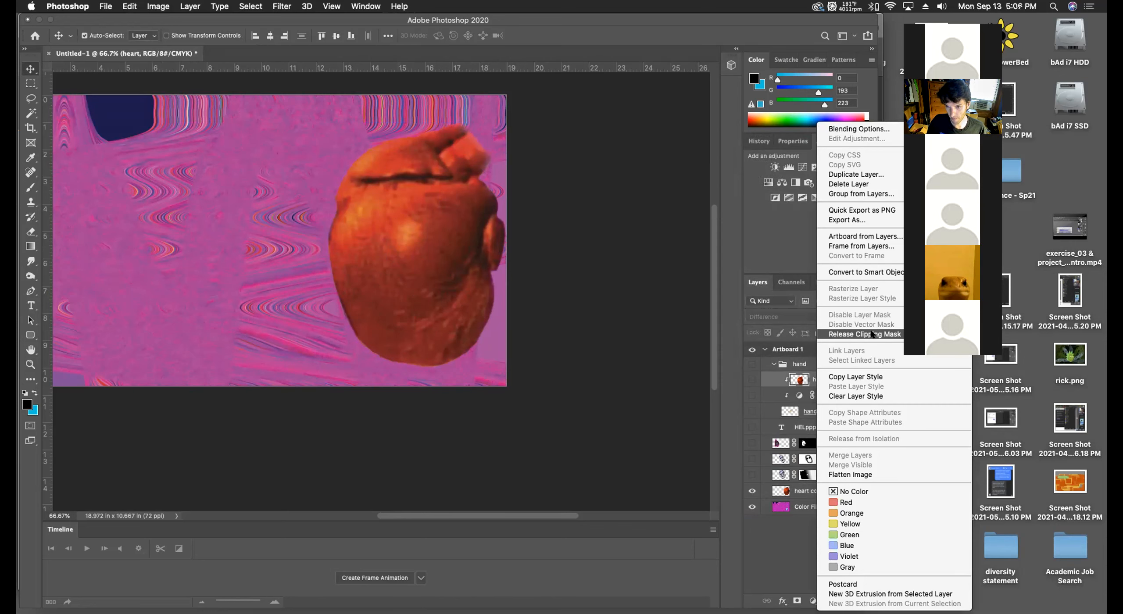
left_click(811, 367)
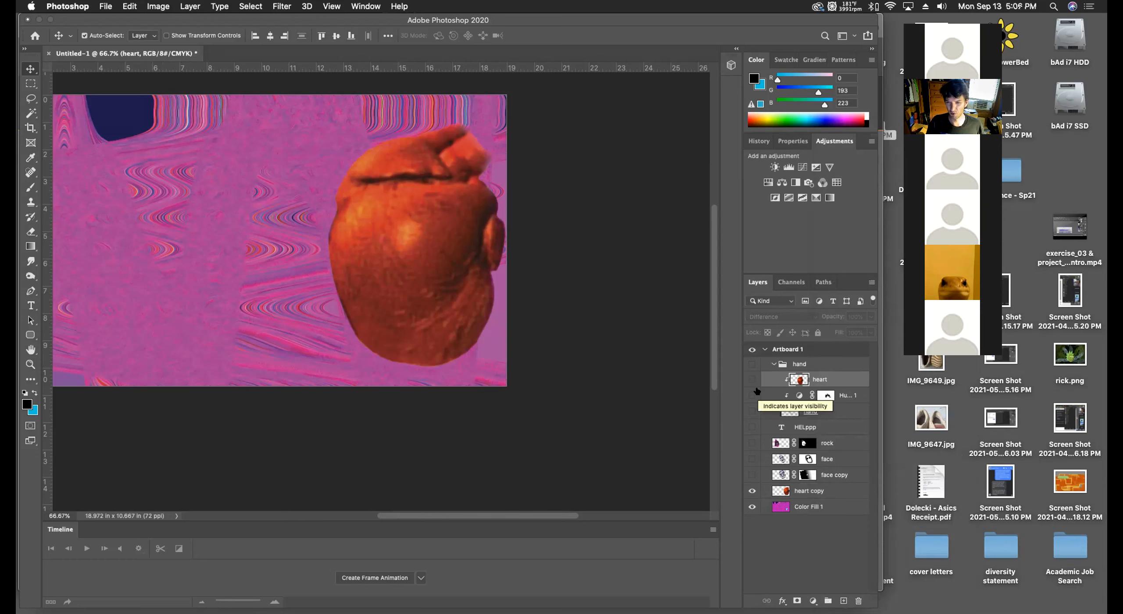
left_click_drag(752, 364, 755, 470)
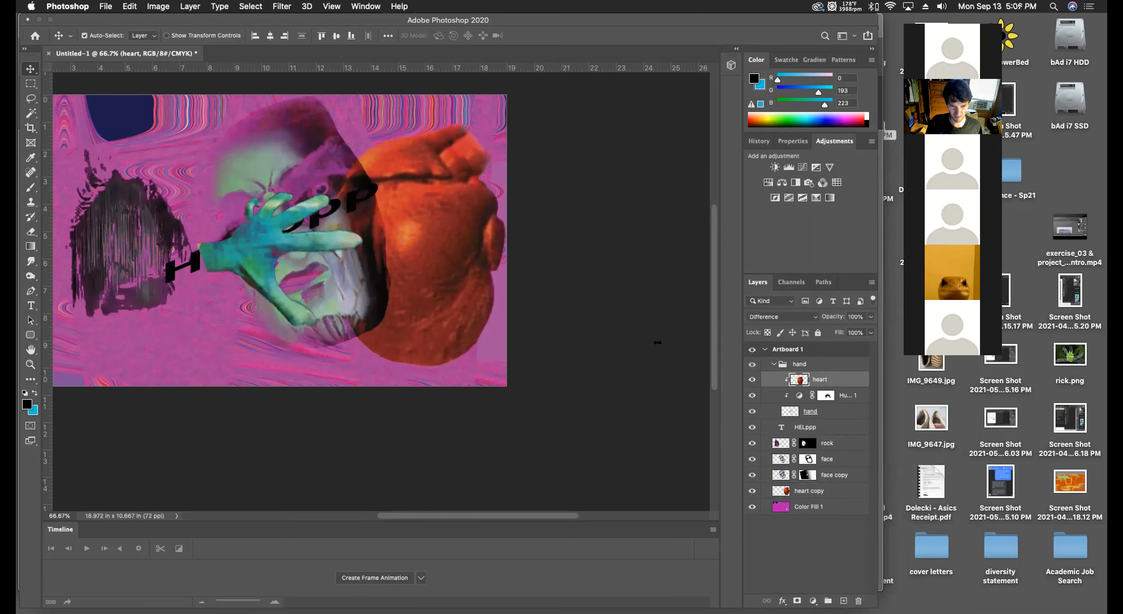
left_click_drag(752, 475, 752, 350)
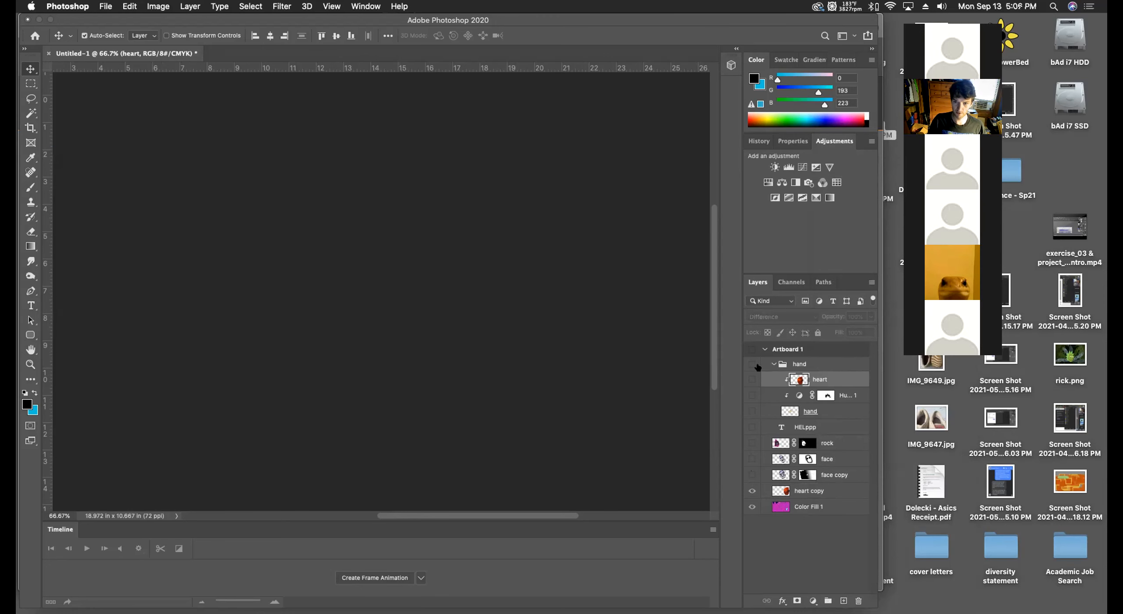
left_click(751, 350)
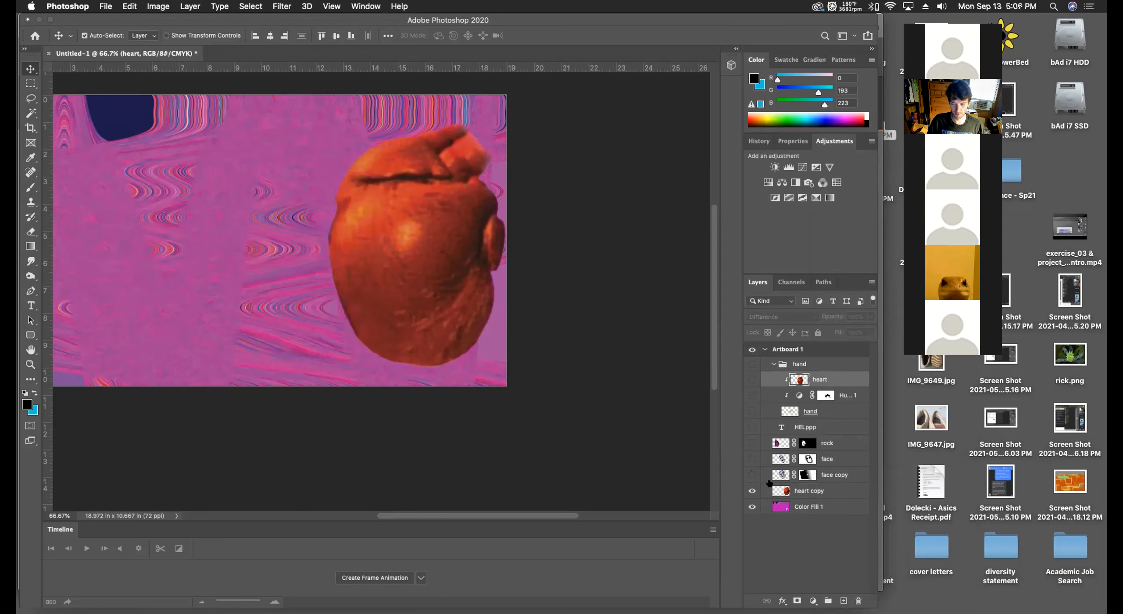
Select the dark areas of the heart copy with the Magic Wand and add its bright highlights to the selection.
left_click(815, 488)
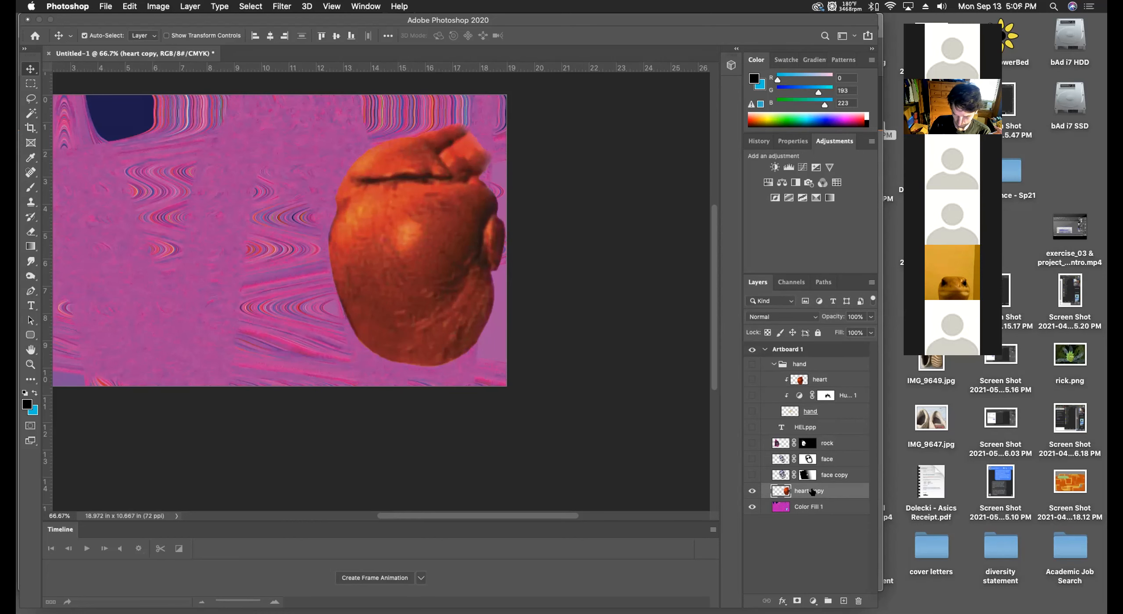
left_click(31, 113)
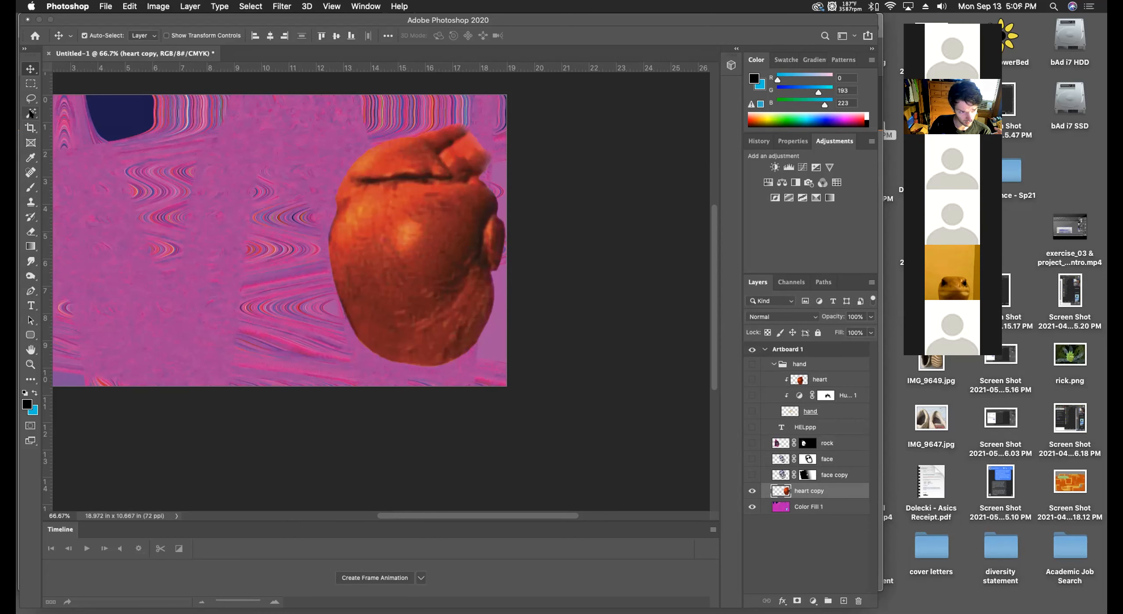
scroll(129, 135, "down", 1)
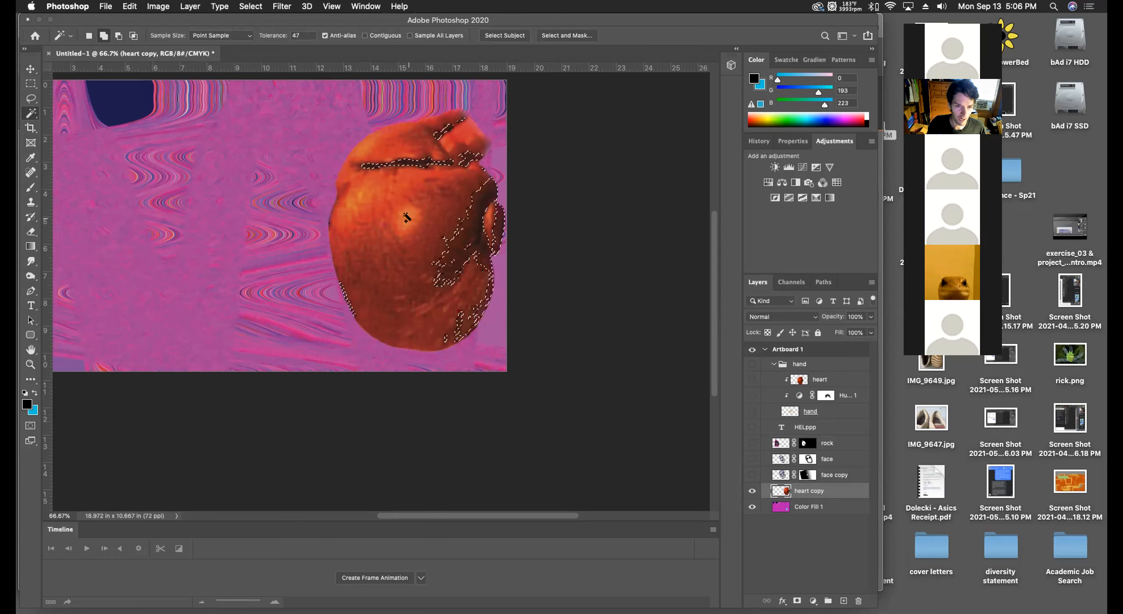
left_click(407, 216, "shift")
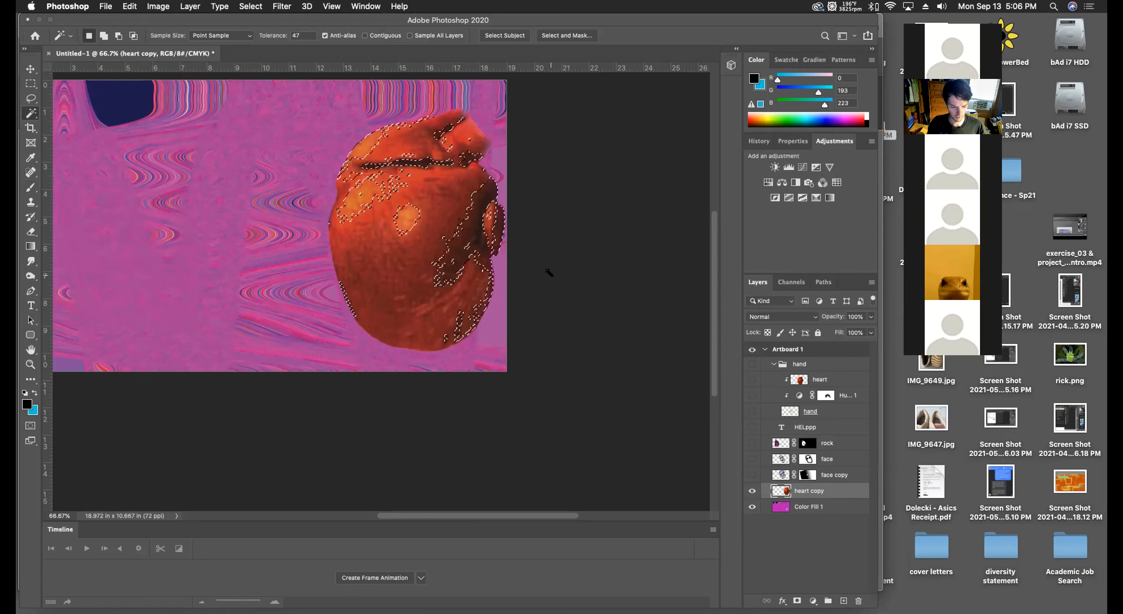
key("ctrl+Up")
key("ctrl+Up")
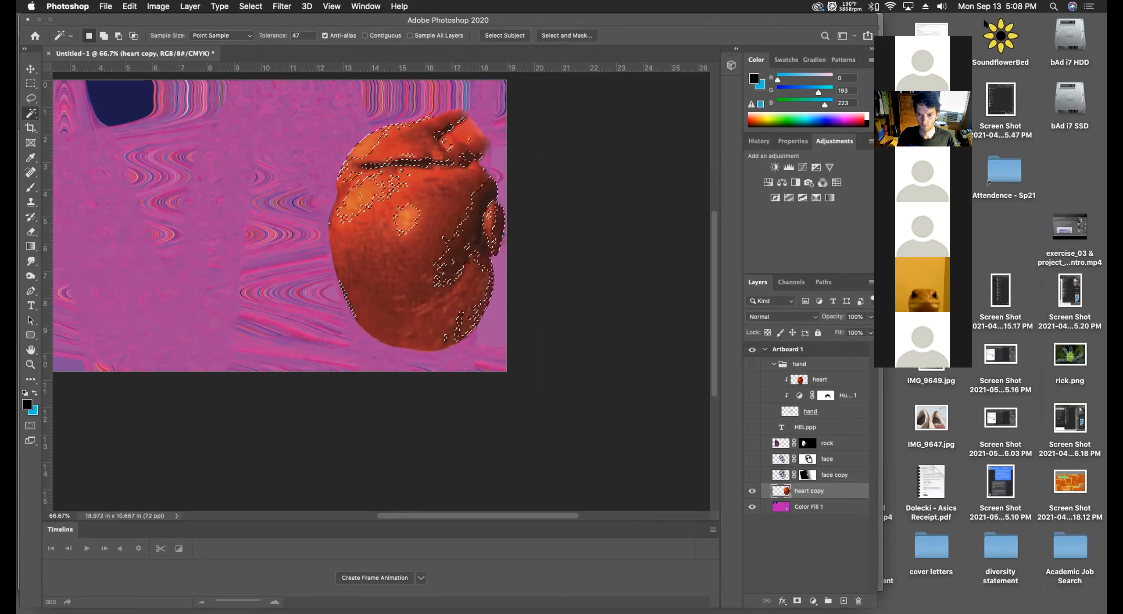
scroll(697, 318, "up", 2)
scroll(697, 318, "right", 2)
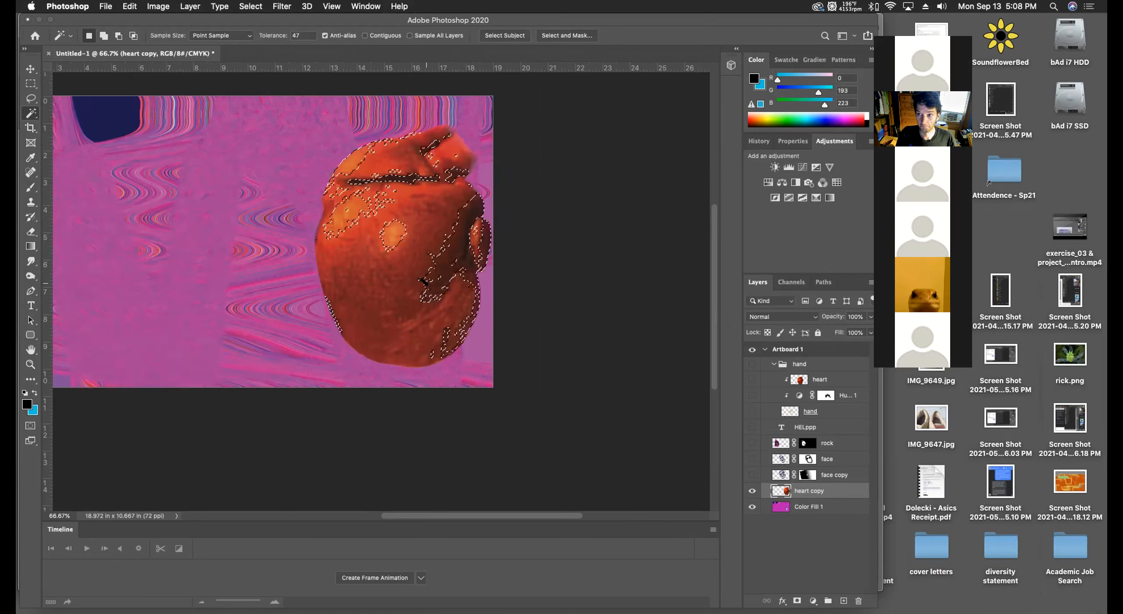
scroll(440, 280, "left", 10)
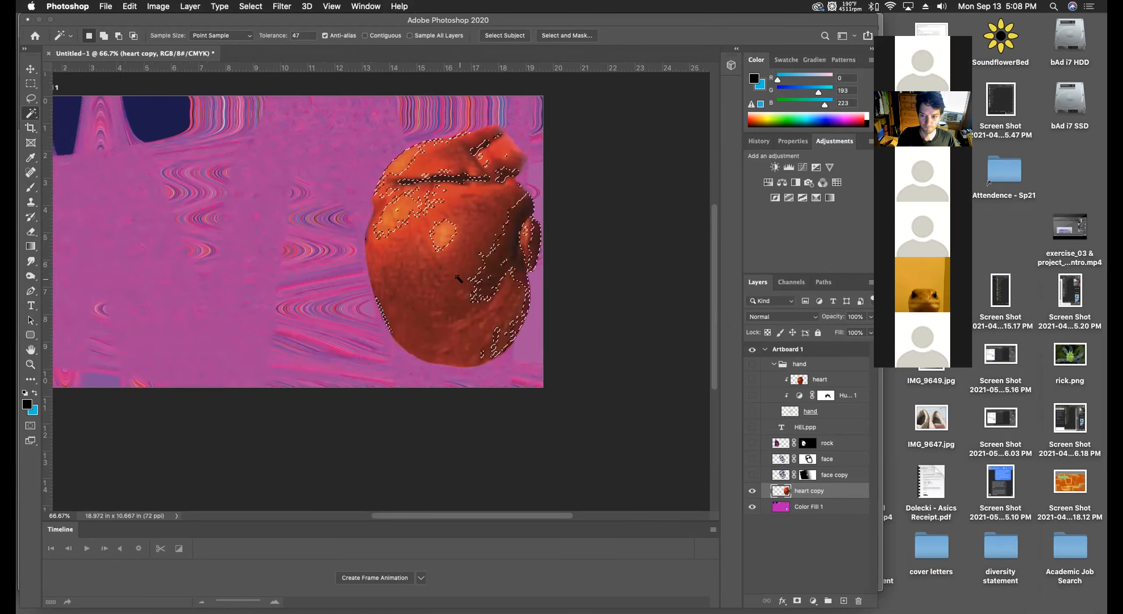
scroll(459, 277, "up", 2)
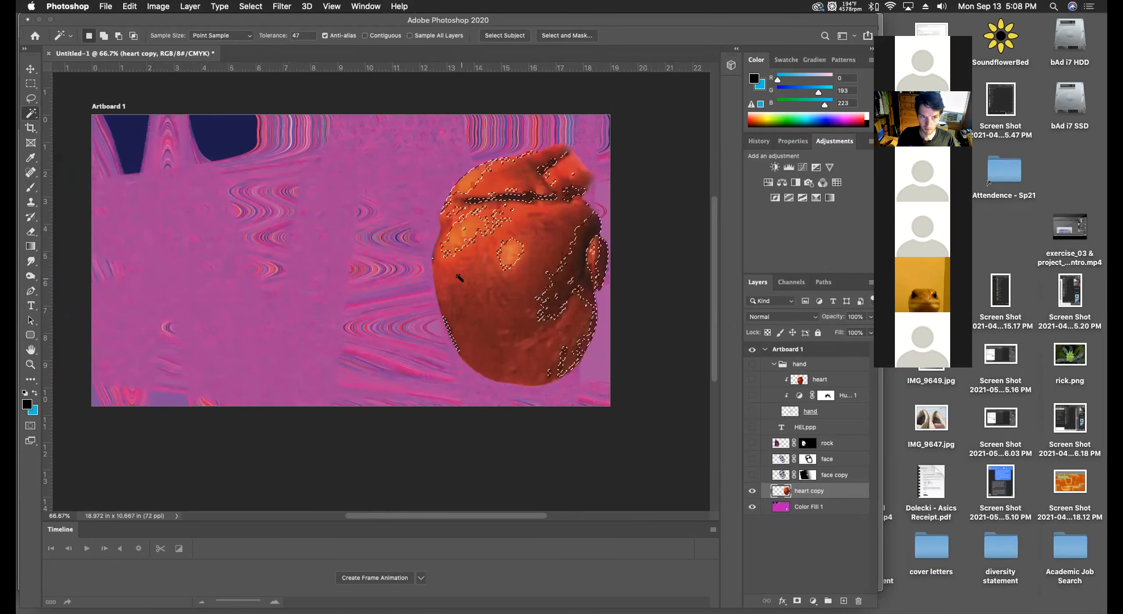
key("ctrl+Up")
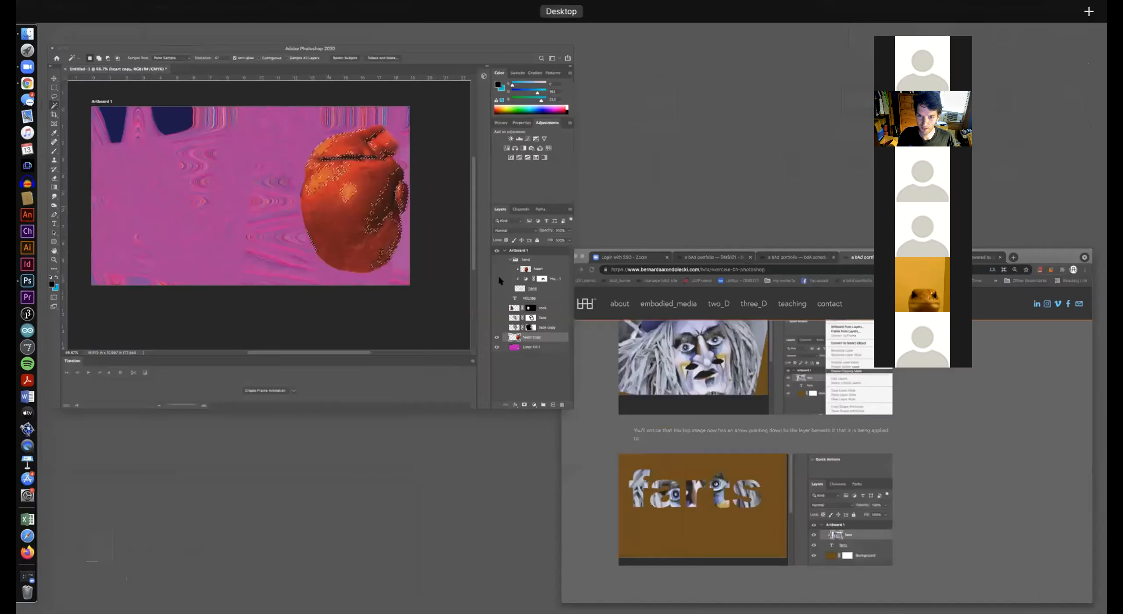
left_click(493, 269)
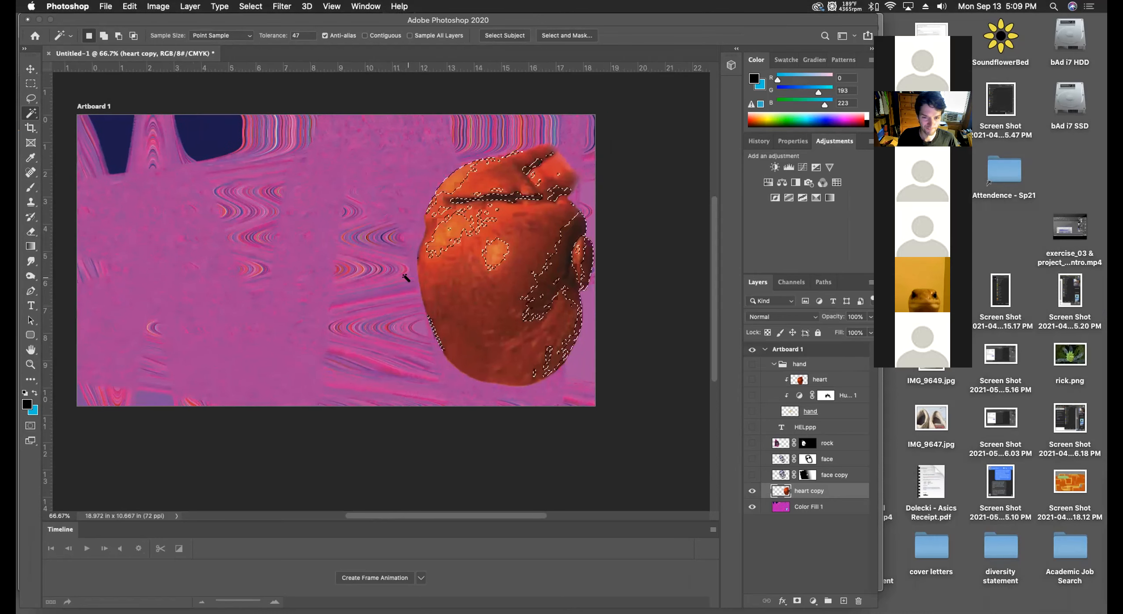
scroll(404, 275, "right", 6)
scroll(395, 276, "left", 4)
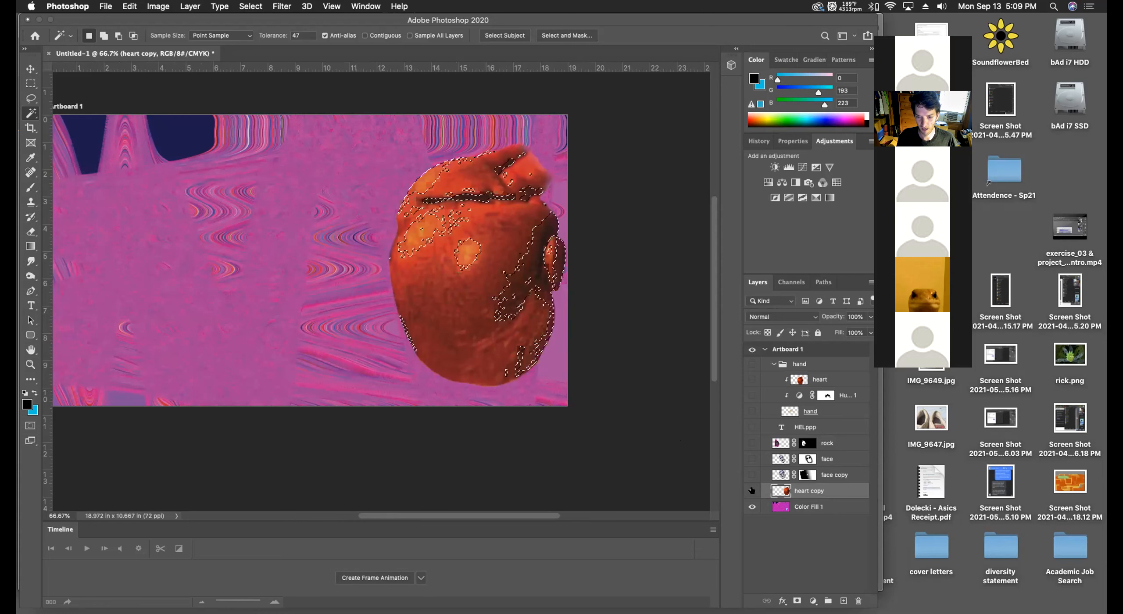
Hide the heart copy layer and add a Curves adjustment layer above Color Fill 1, masked by the active selection.
left_click(752, 491)
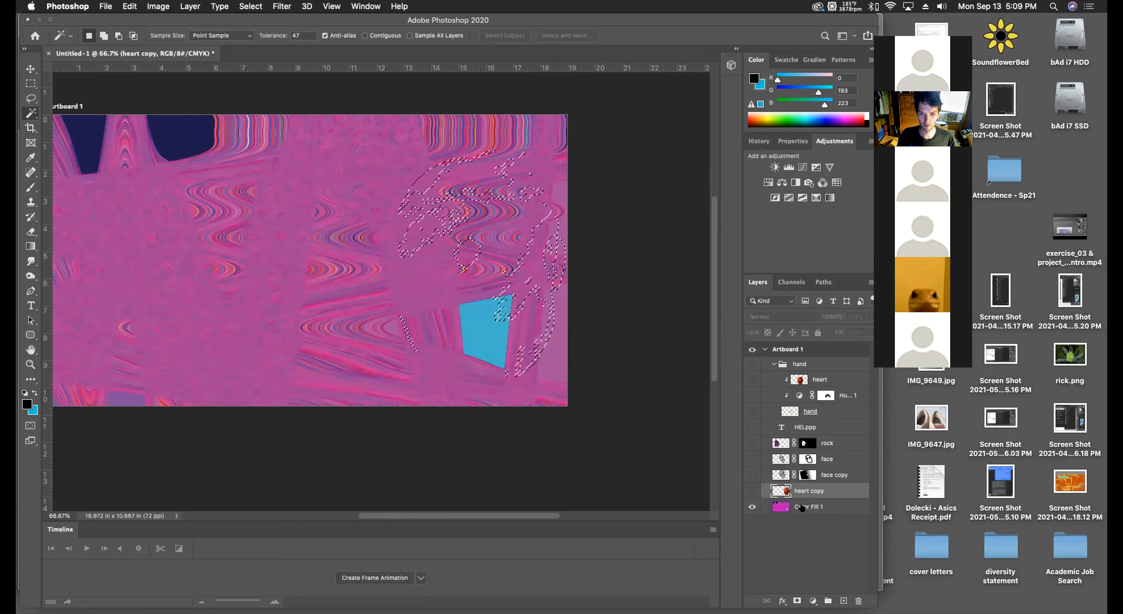
left_click(804, 507)
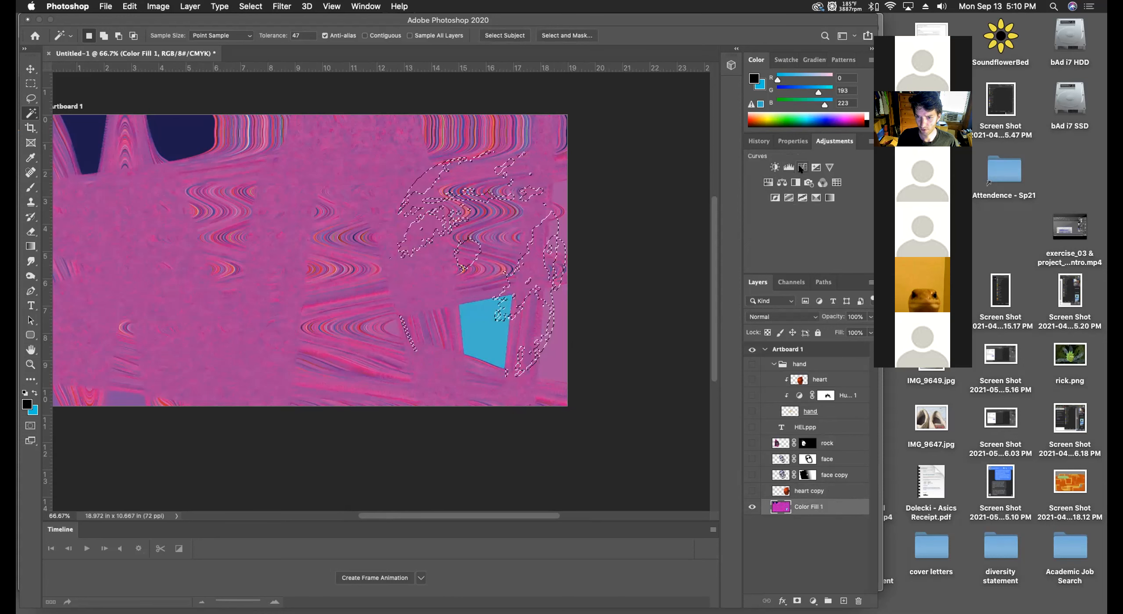
left_click(801, 169)
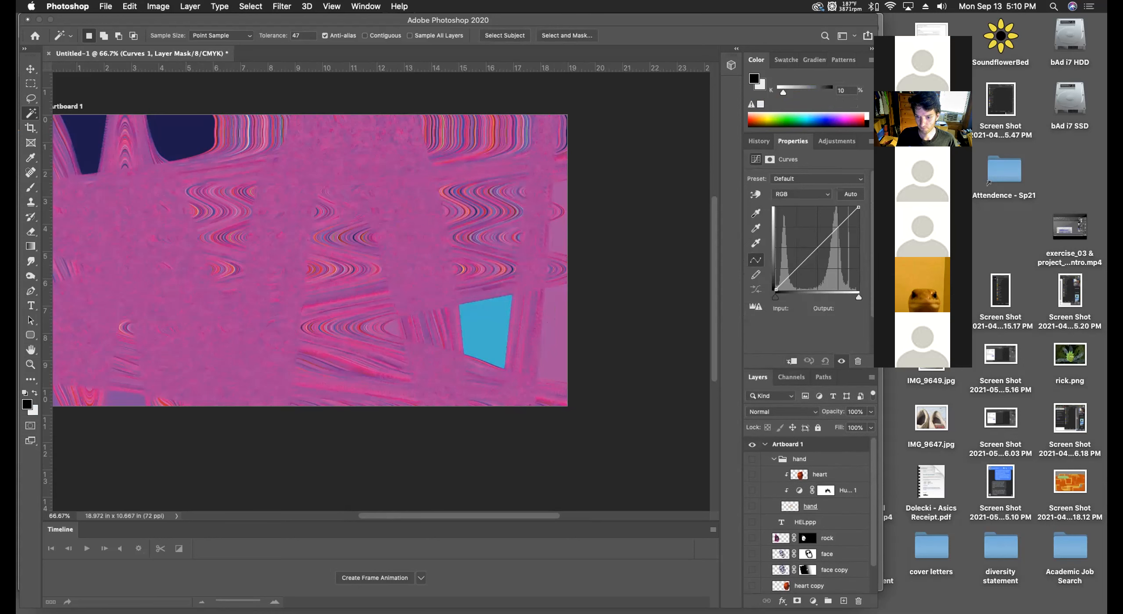
Darken the masked area with RGB curve points at input 70, output 13 and input 232, output 167.
left_click_drag(790, 275, 789, 283)
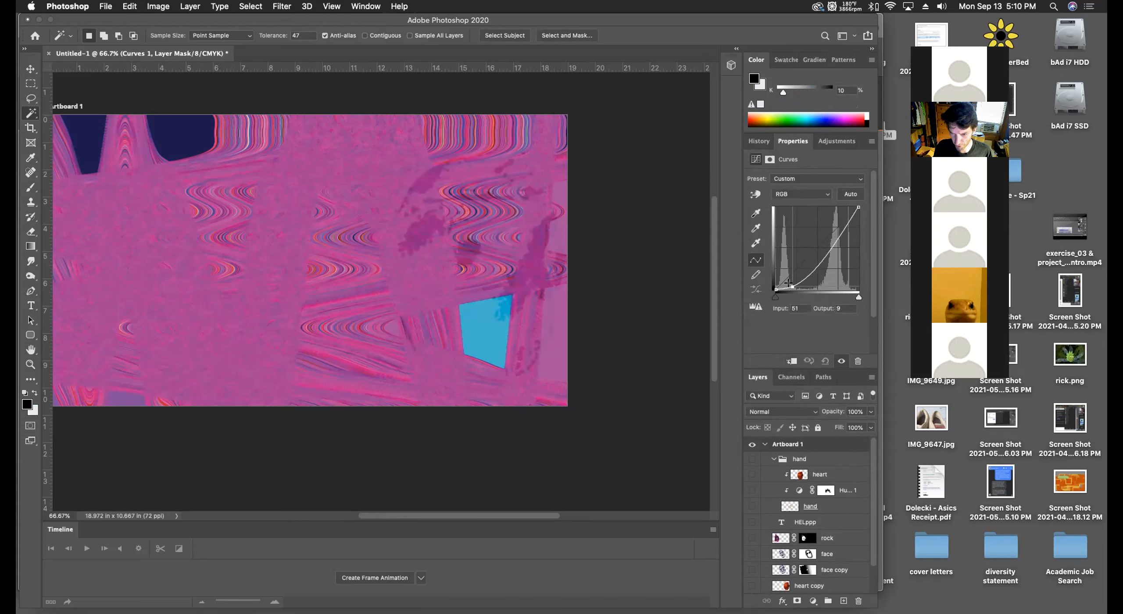
left_click_drag(789, 283, 799, 286)
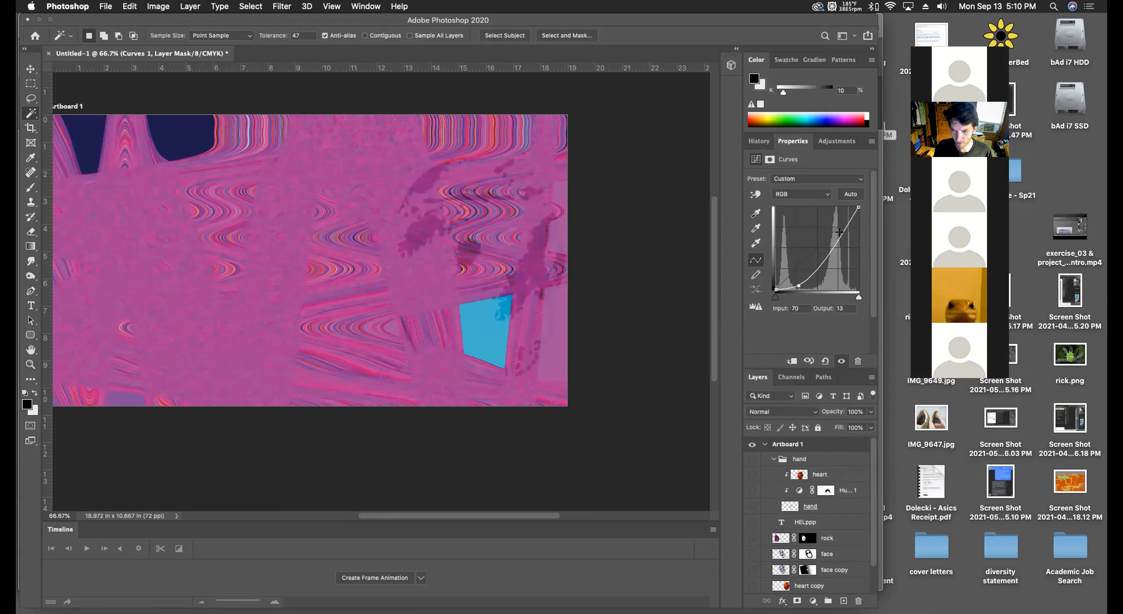
mouse_move(839, 228)
left_mouse_down()
mouse_move(829, 209)
mouse_move(848, 233)
left_mouse_up()
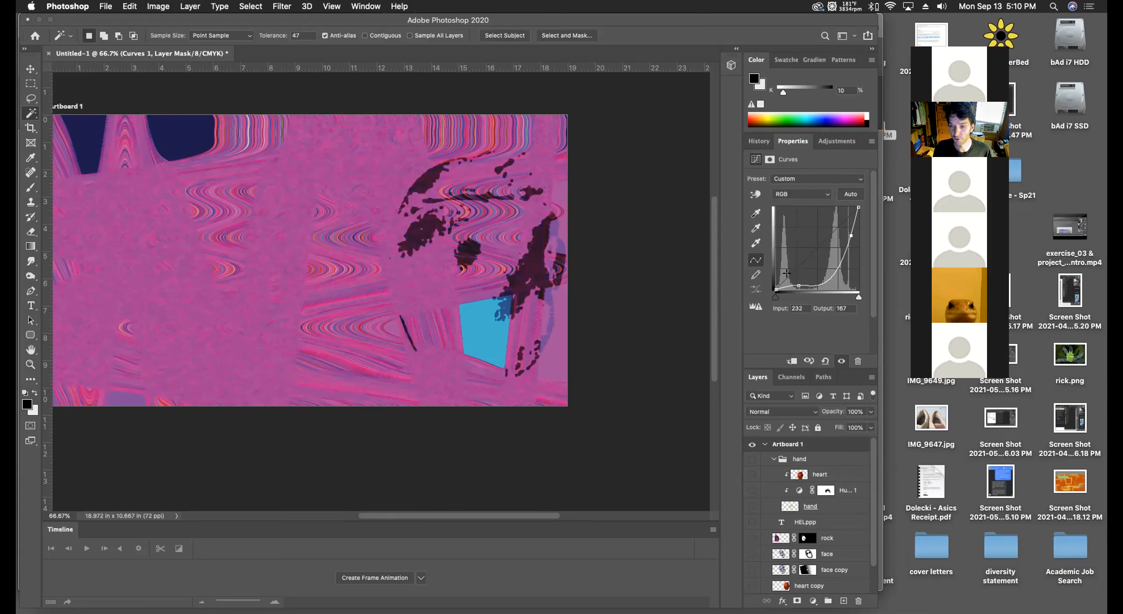
Display the available adjustment layer types.
scroll(812, 509, "down", 2)
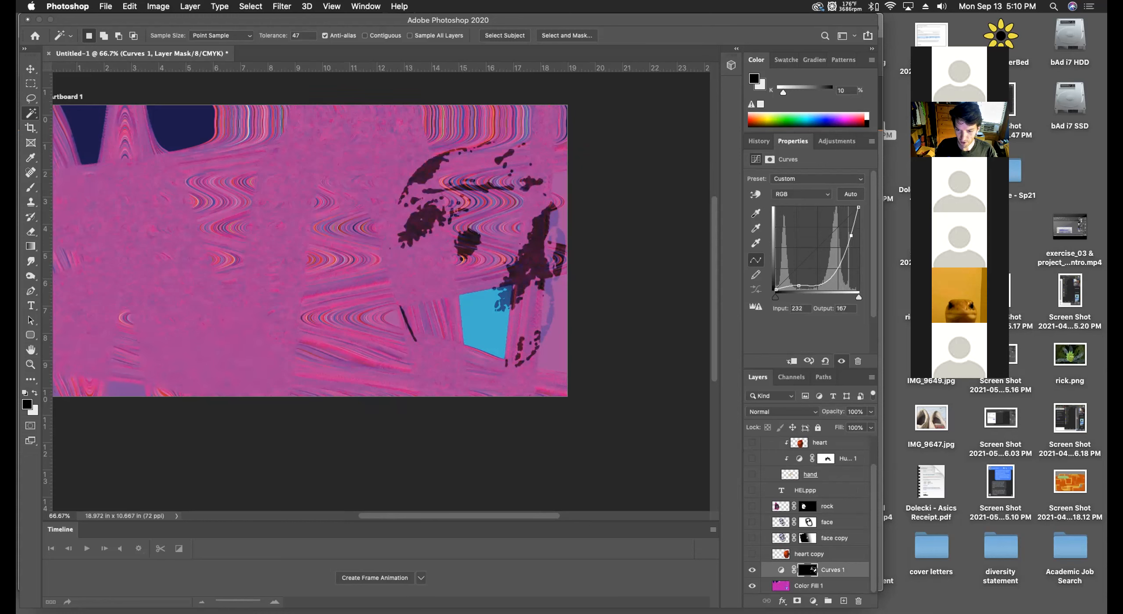
scroll(311, 236, "down", 3)
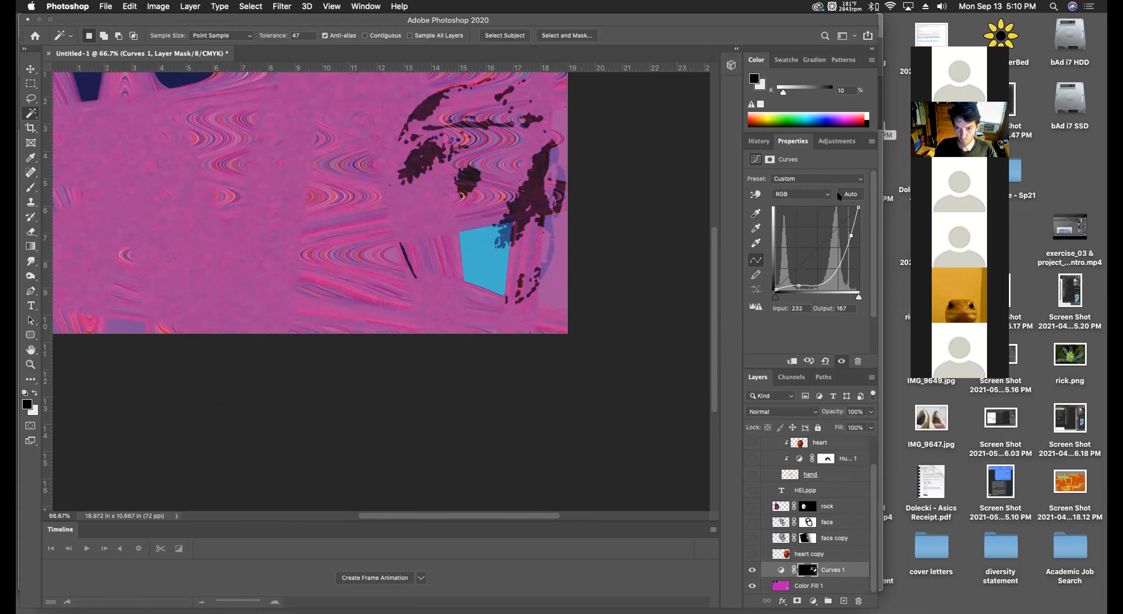
left_click(836, 140)
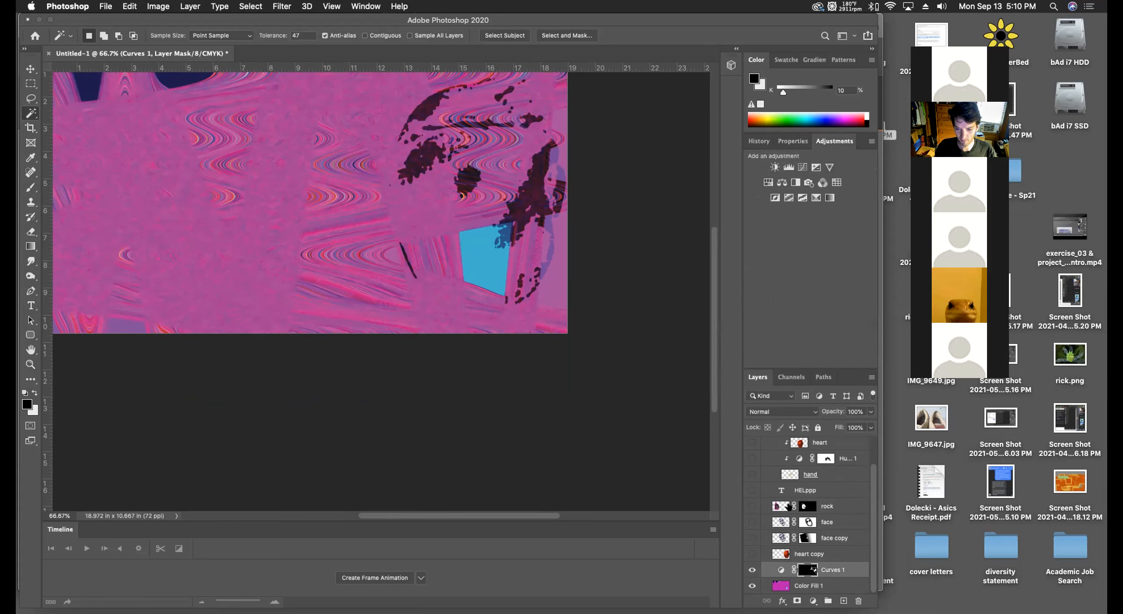
left_click(159, 6)
left_click(163, 6)
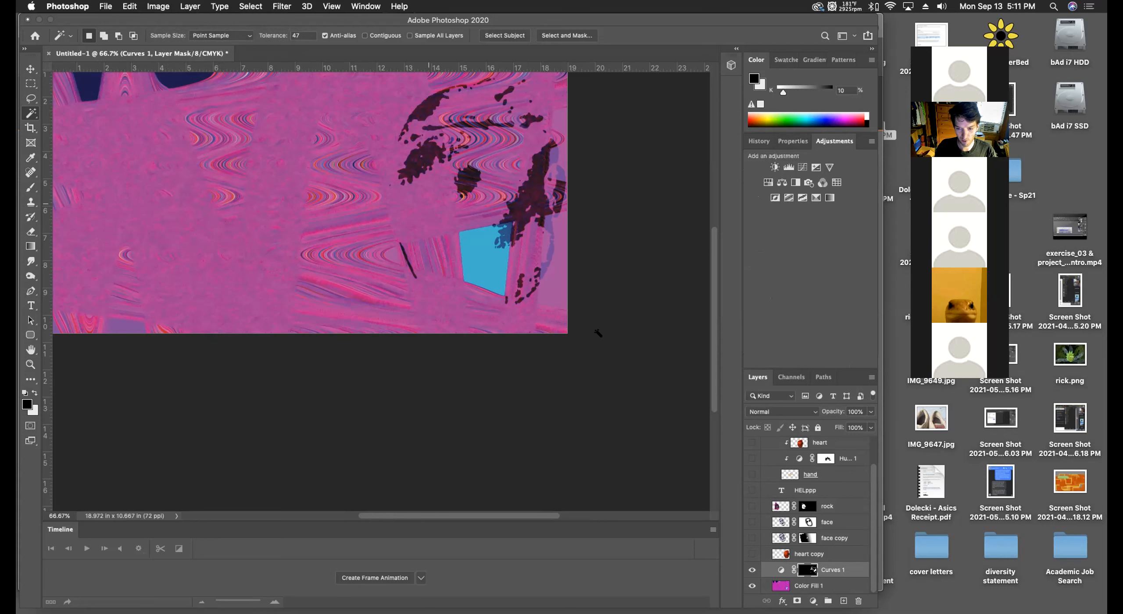
Hide the Curves 1 layer and show it again to compare the artwork with and without the adjustment.
left_click(752, 570)
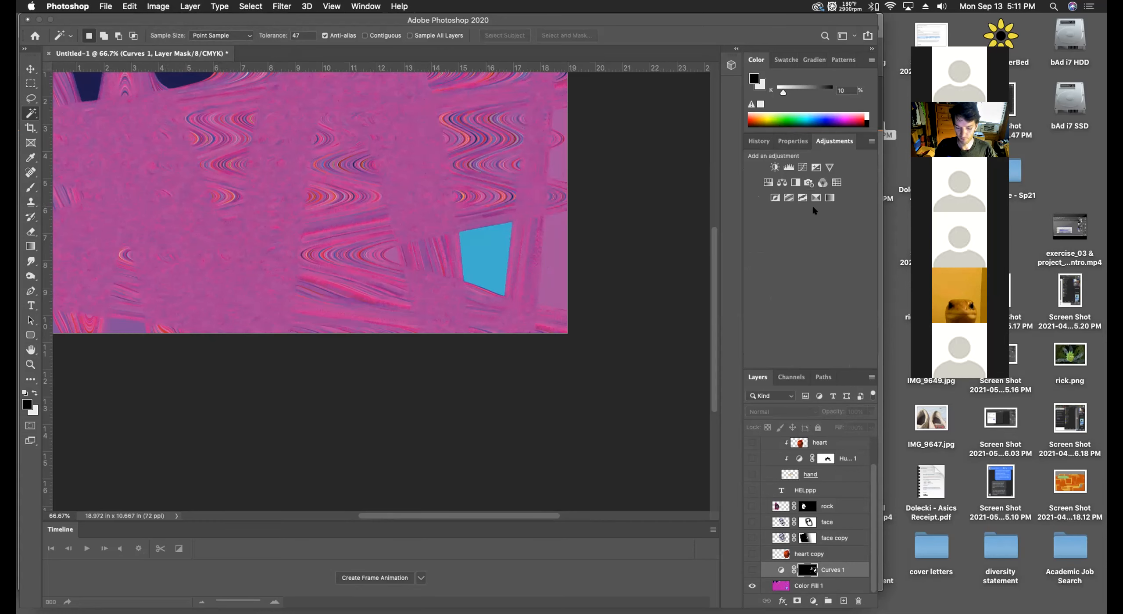
scroll(810, 209, "down", 1)
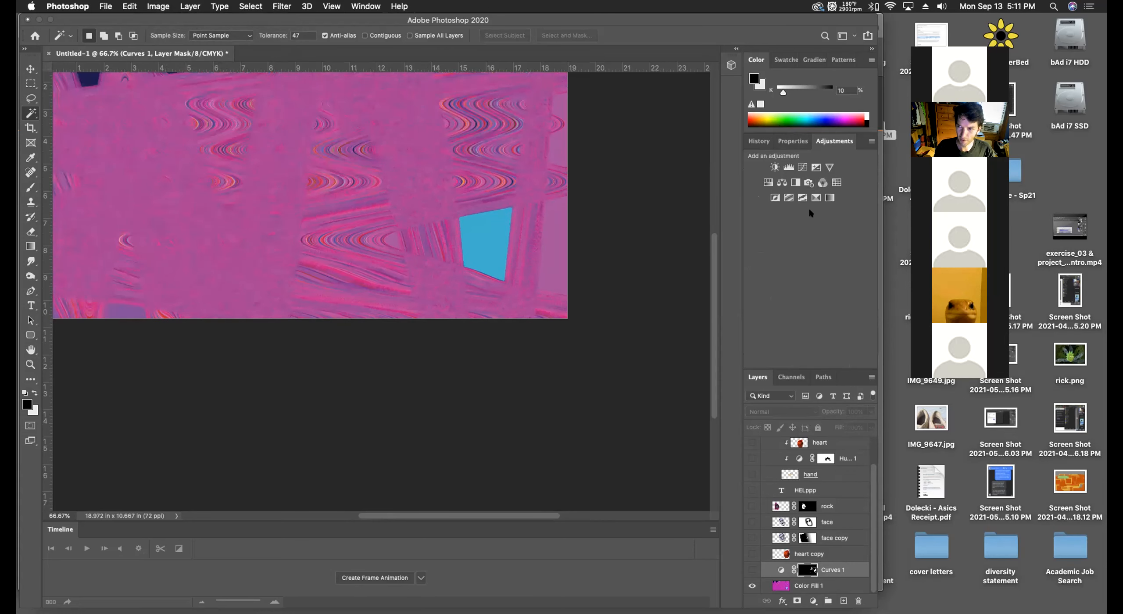
scroll(781, 439, "right", 2)
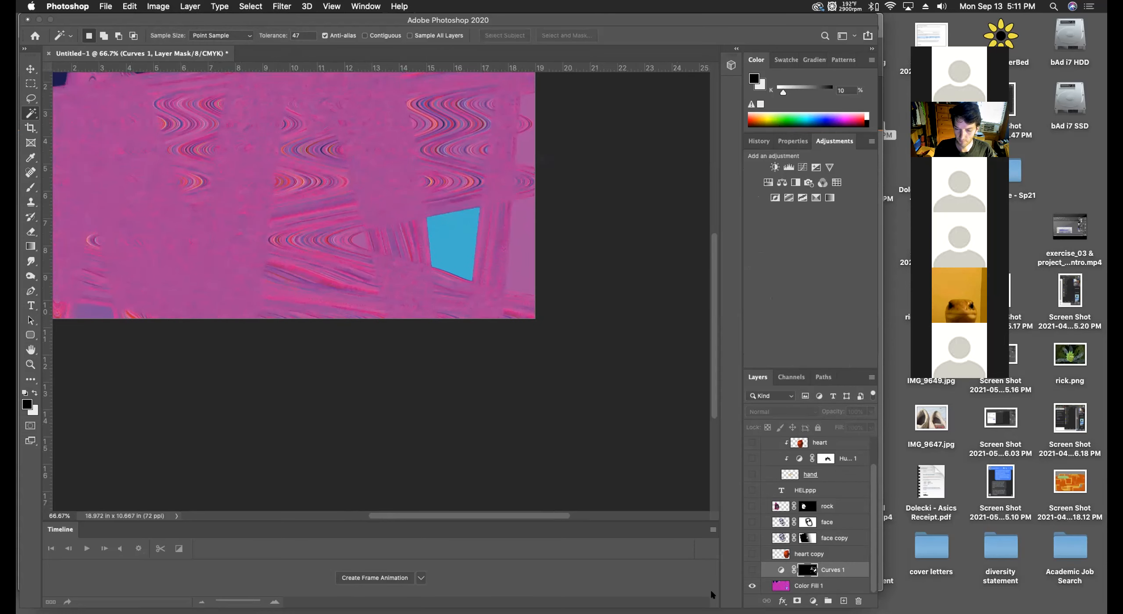
left_click(749, 570)
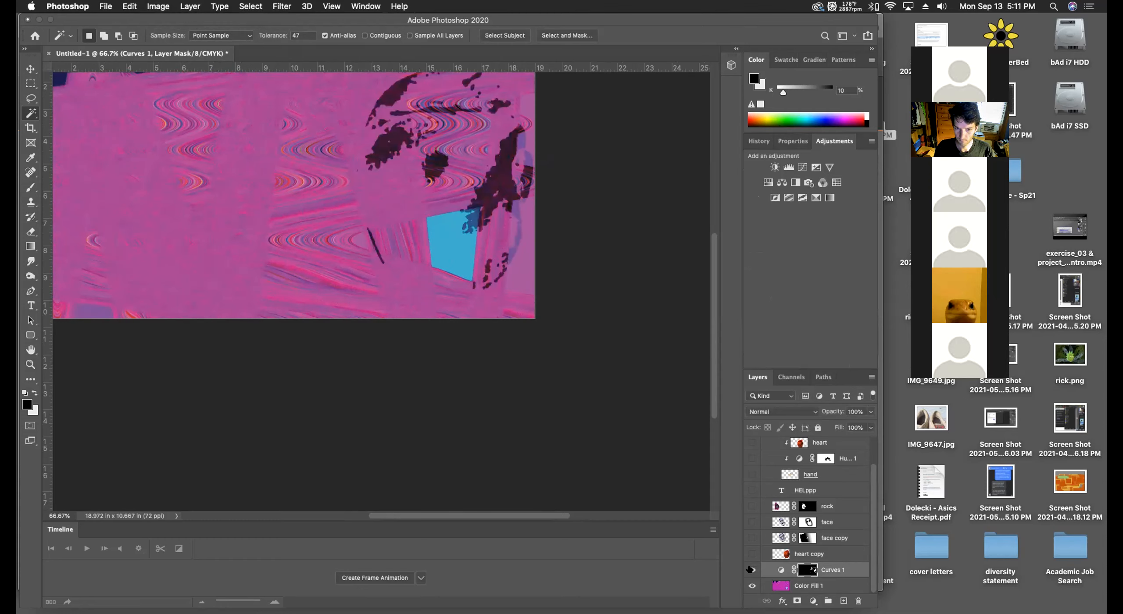
scroll(702, 548, "right", 5)
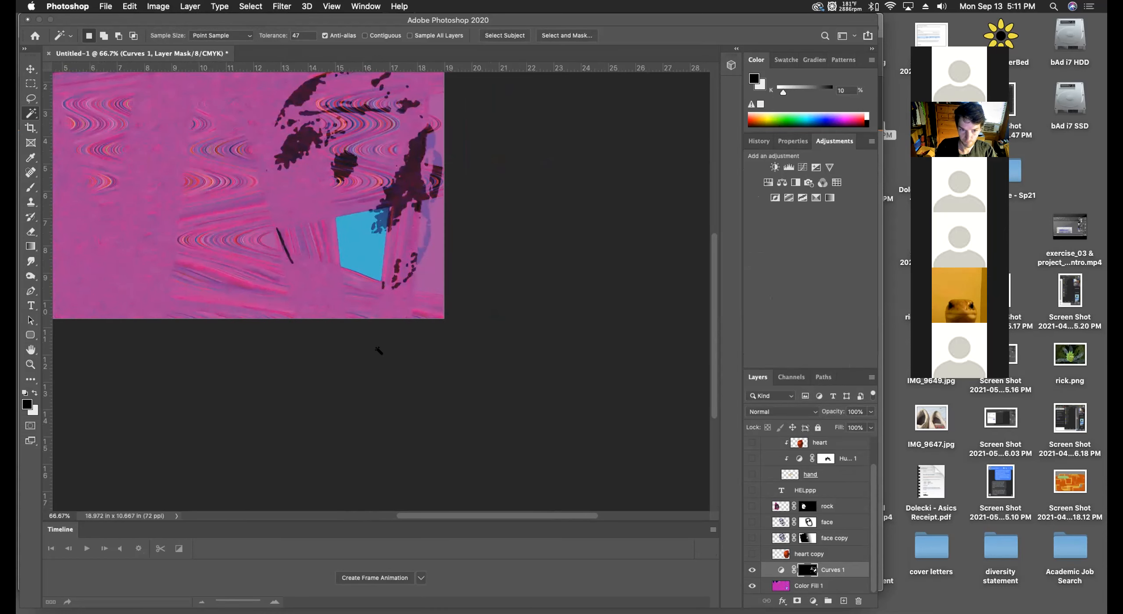
key("super+minus")
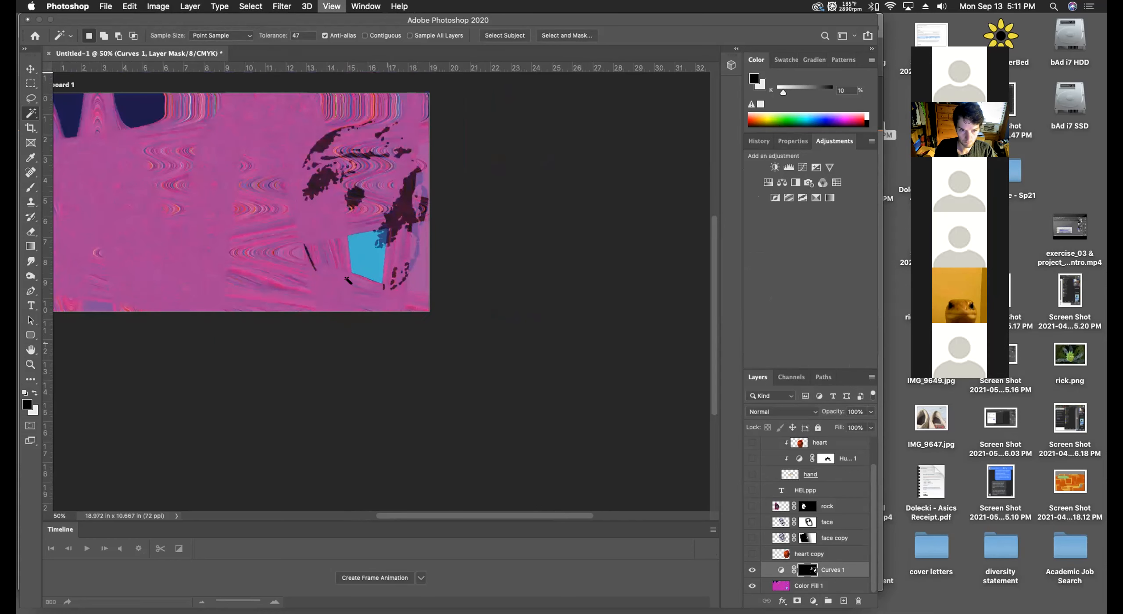
key("super+r")
left_click_drag(452, 325, 534, 354)
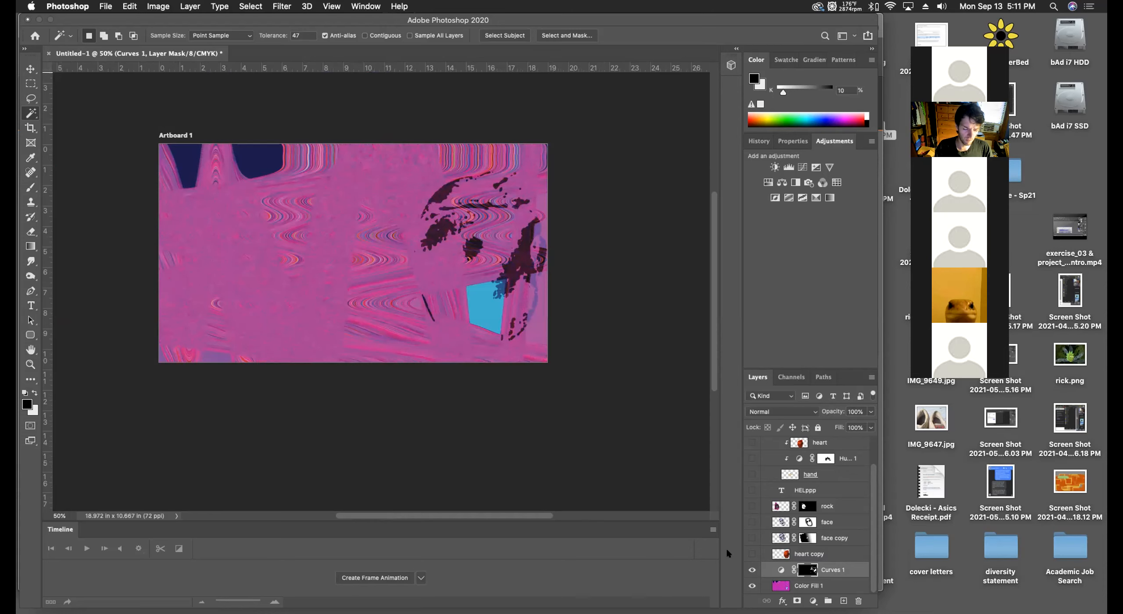
Switch to Chrome's Box settings for the exercise_01! folder and restrict collaboration to within University at Buffalo.
key("ctrl+Up")
left_click(715, 400)
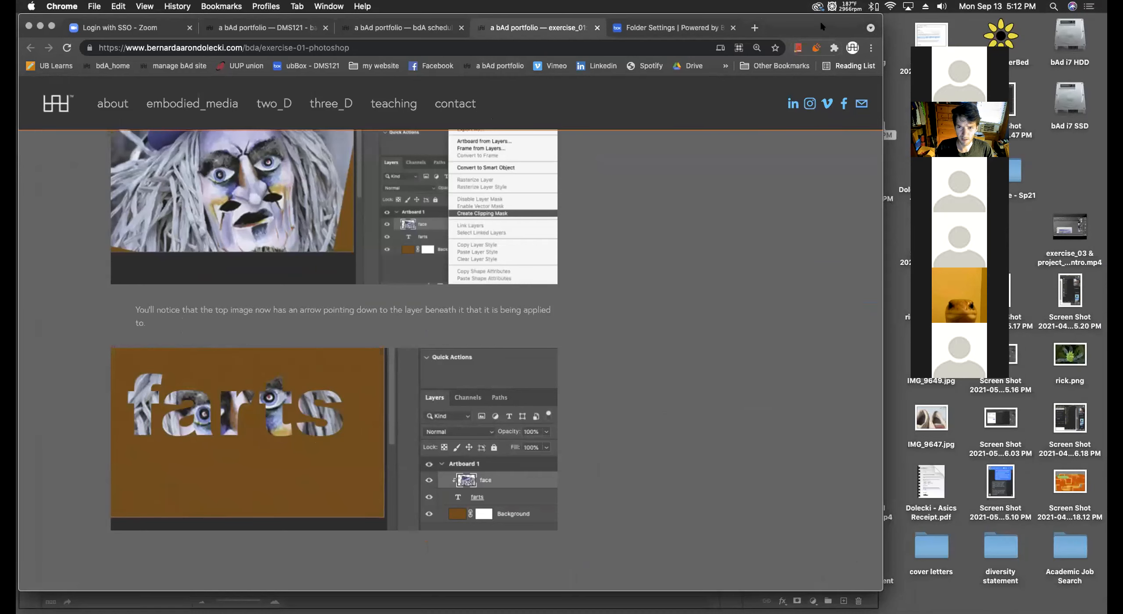
left_click_drag(822, 27, 825, 85)
left_click(687, 90)
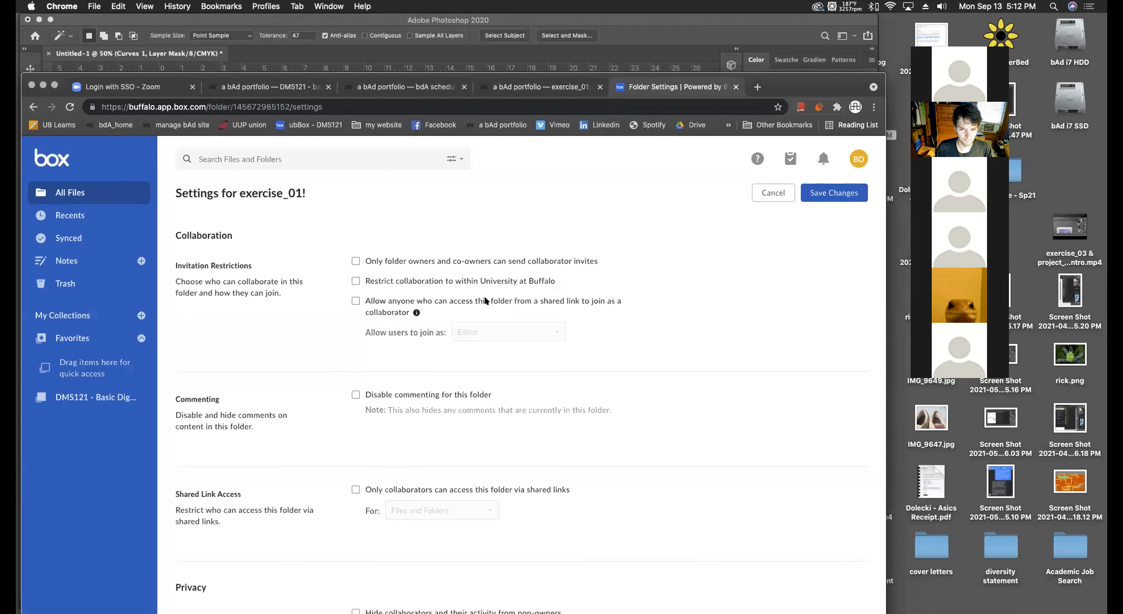
left_click(390, 285)
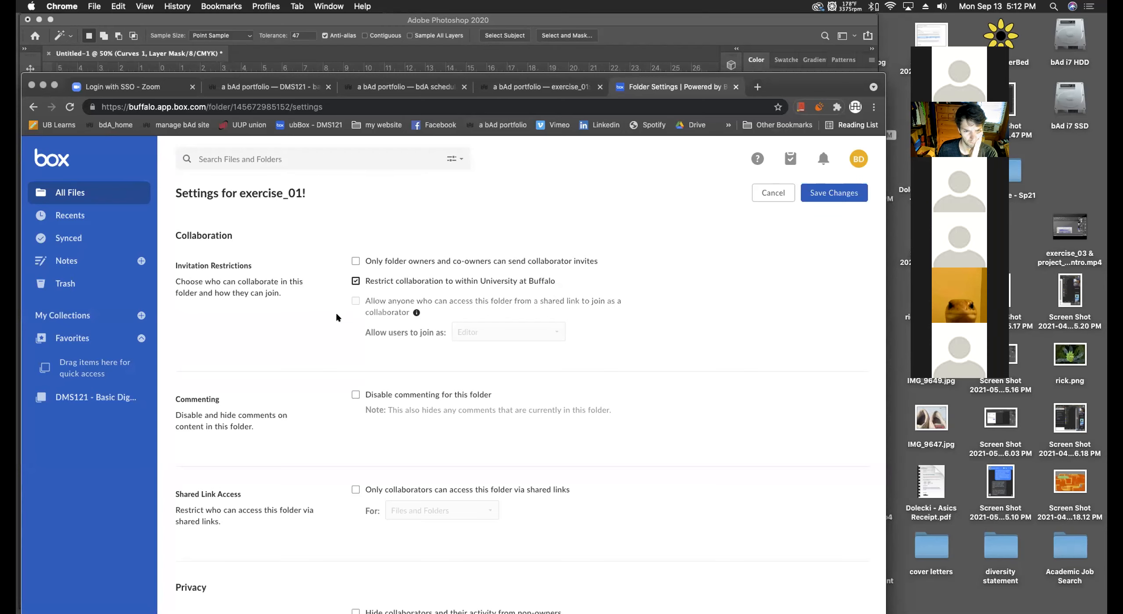
Override the default notification settings for the folder and its subfolders, disable all email notifications for all collaborators, and save the changes.
scroll(335, 314, "down", 5)
scroll(334, 314, "down", 8)
scroll(334, 315, "down", 10)
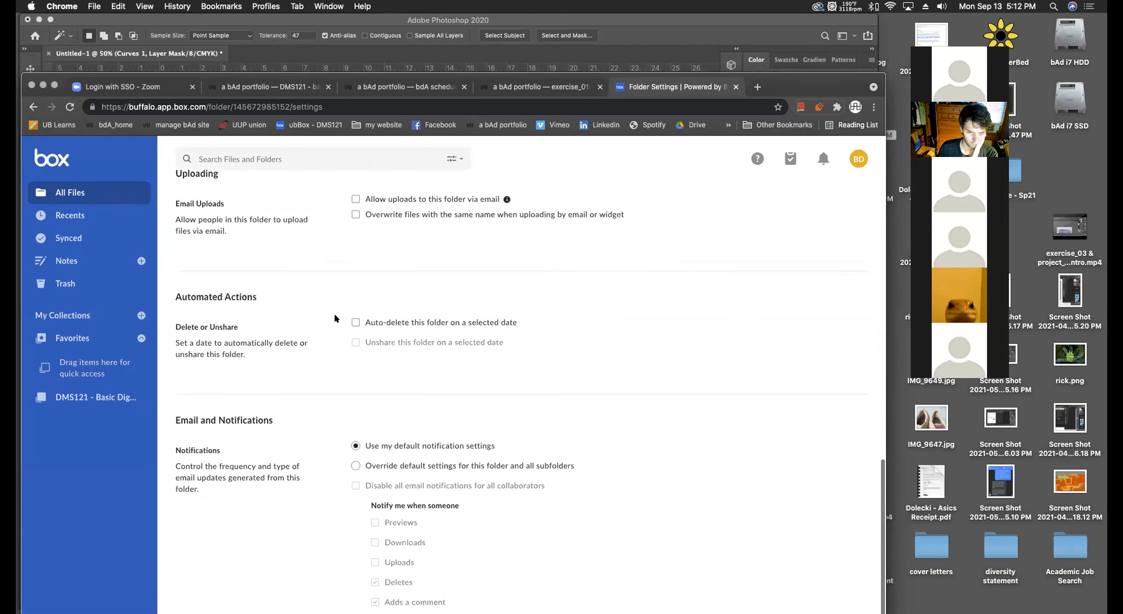
scroll(335, 315, "down", 1)
left_click(355, 459)
left_click(355, 480)
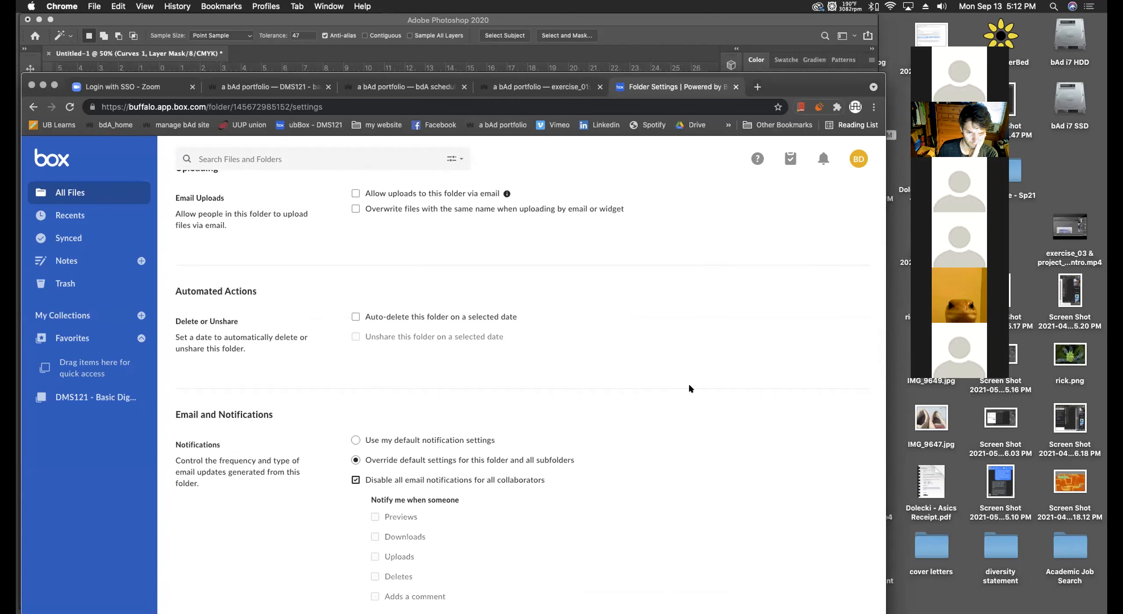
scroll(610, 274, "up", 10)
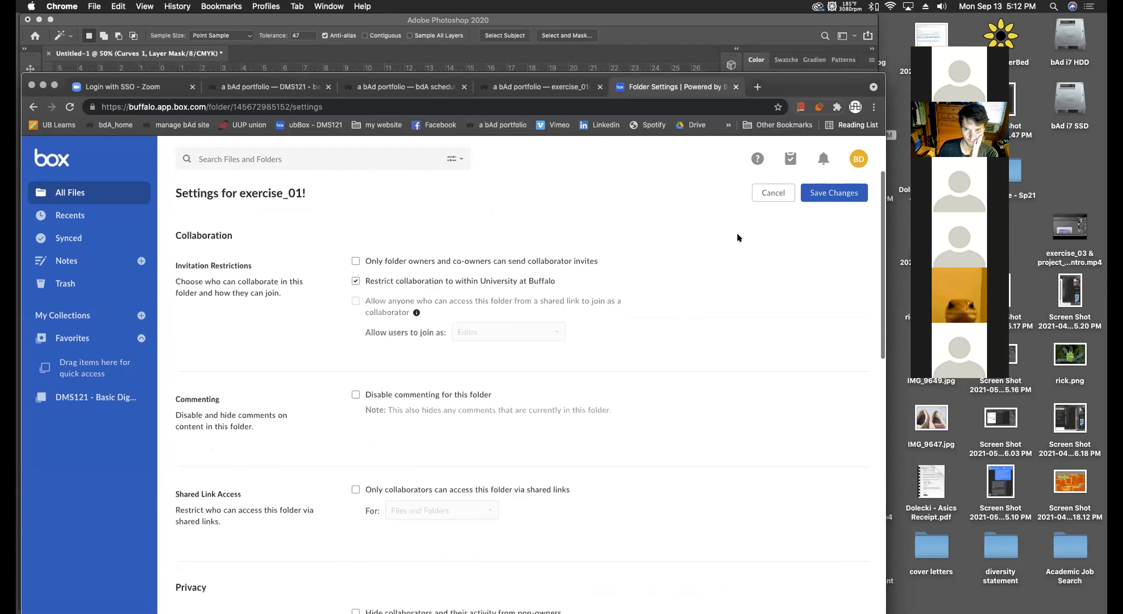
left_click(806, 193)
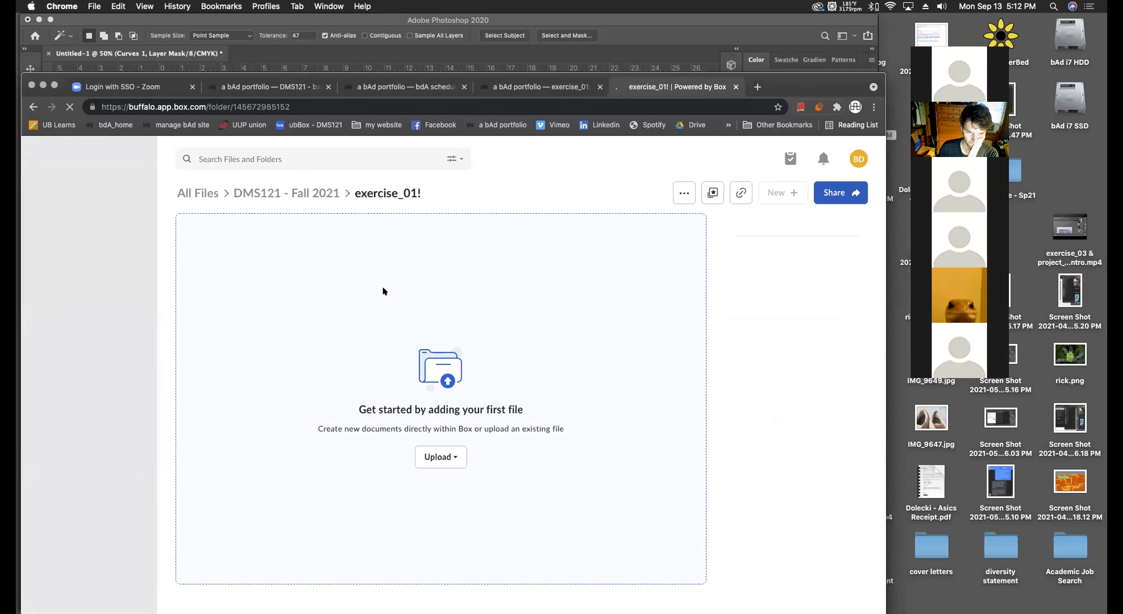
Delete the exercise_01 folder without the exclamation mark from the DMS121 - Fall 2021 folder.
left_click(314, 195)
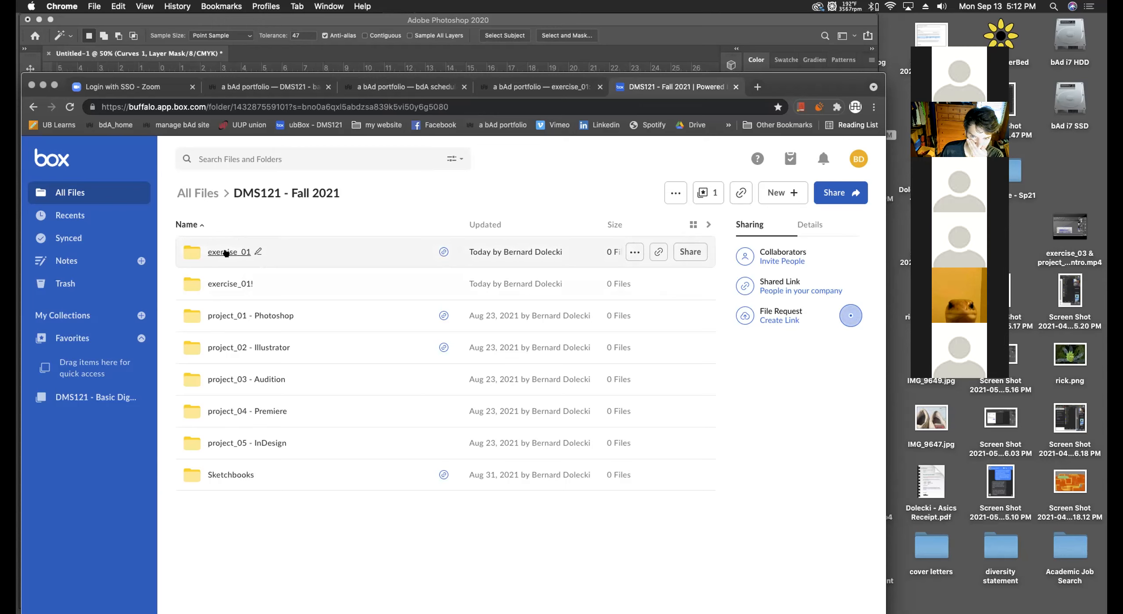
left_click(634, 252)
mouse_move(578, 447)
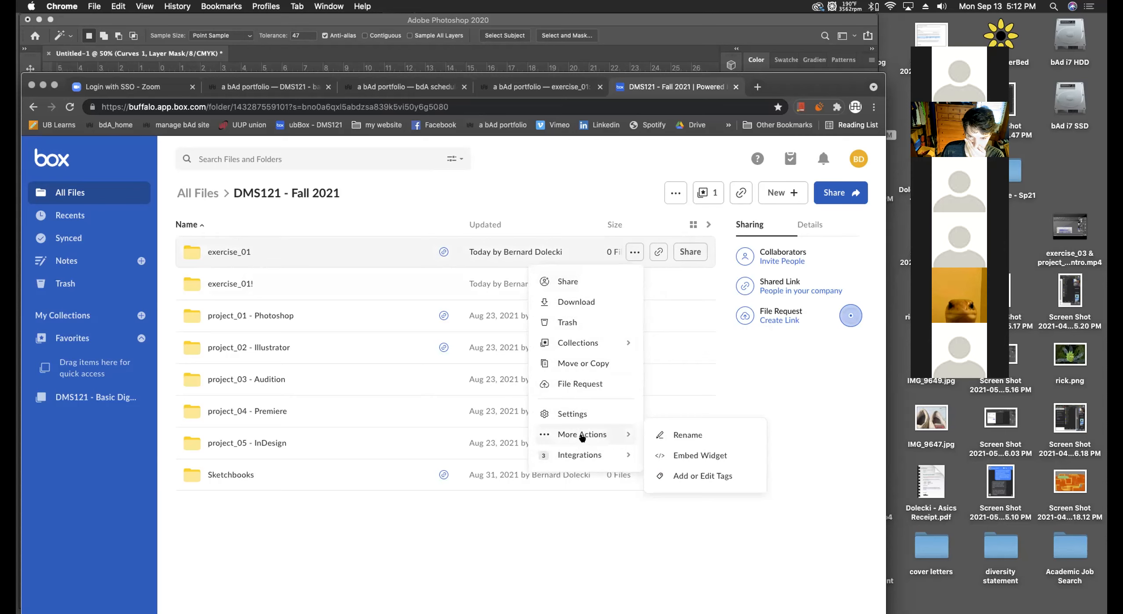
key("Escape")
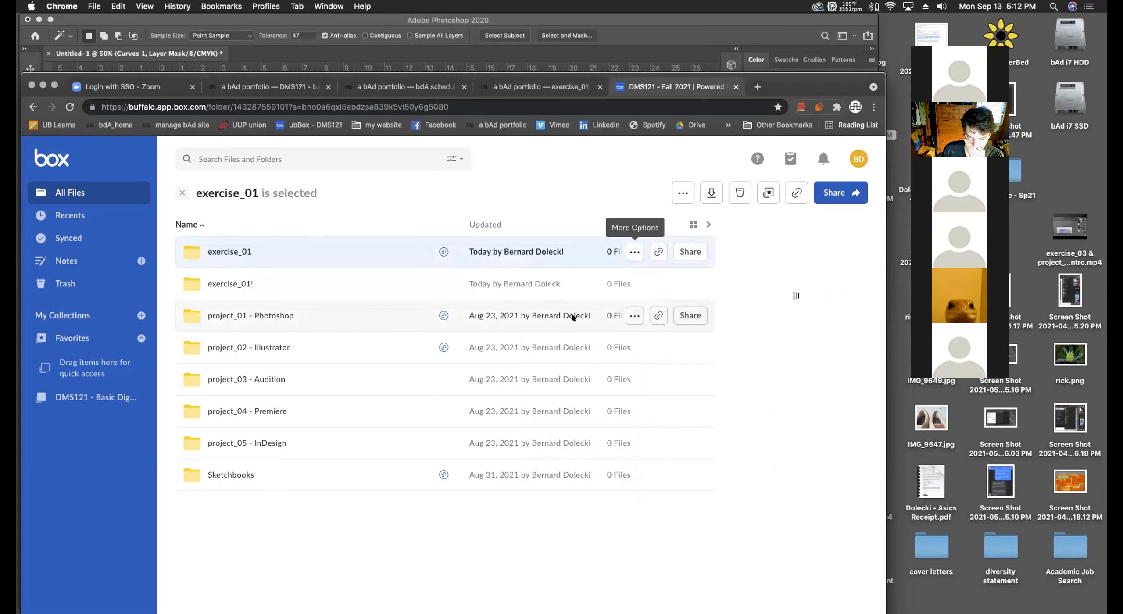
key("Delete")
left_click(544, 419)
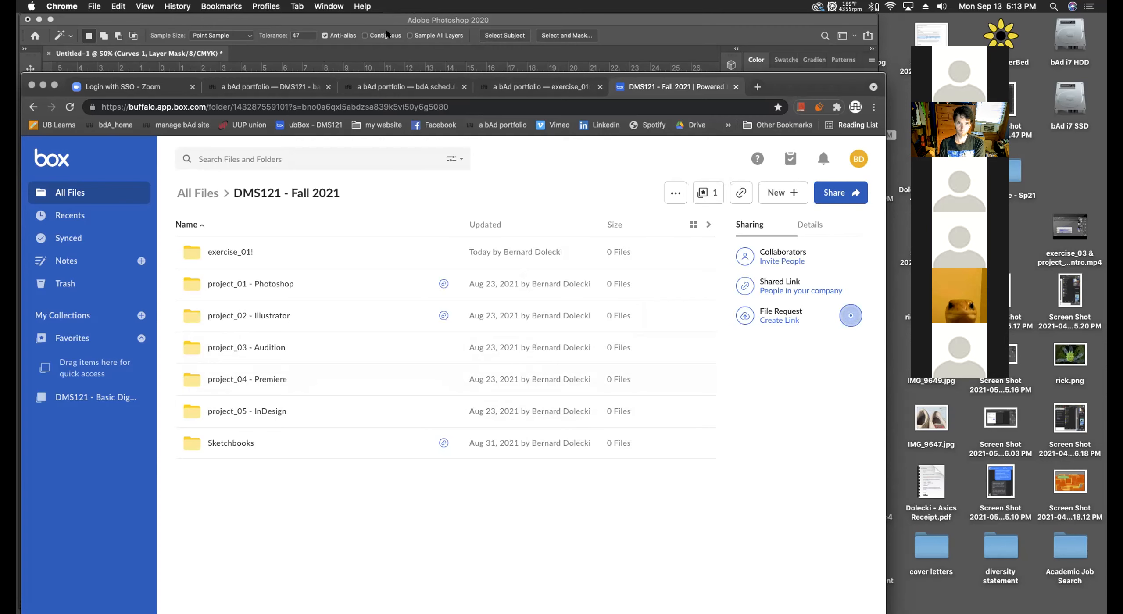
Switch back to Photoshop and make all the hidden layers above Curves 1 visible again.
left_click(355, 19)
left_click_drag(749, 553, 731, 410)
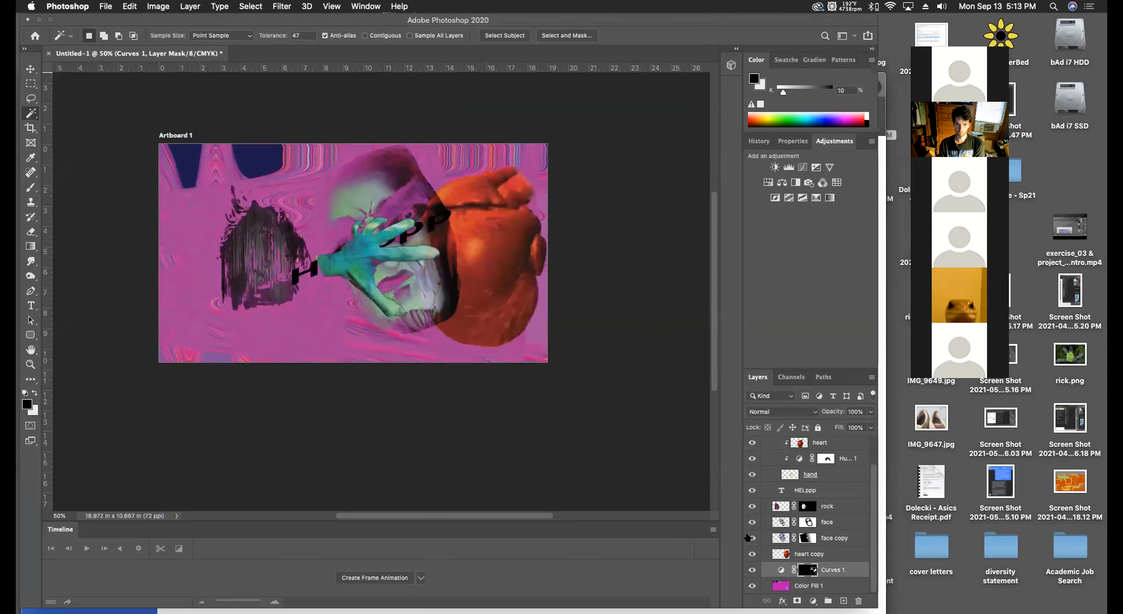
Set the blend mode of the heart copy layer to Divide.
left_click(828, 555)
left_click(752, 553)
left_click(752, 553)
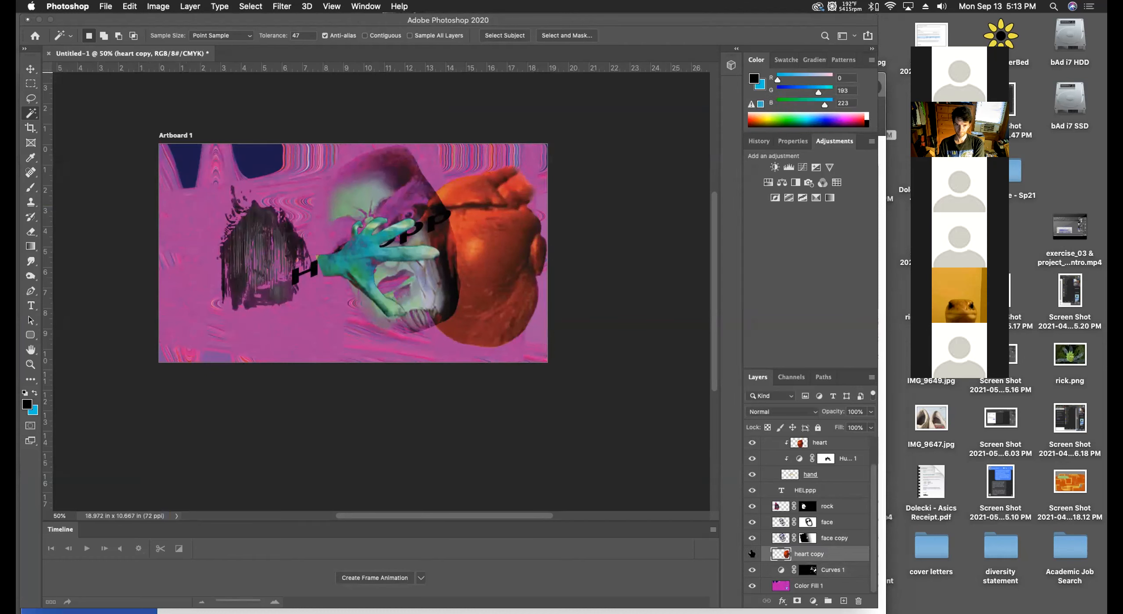
left_click(797, 413)
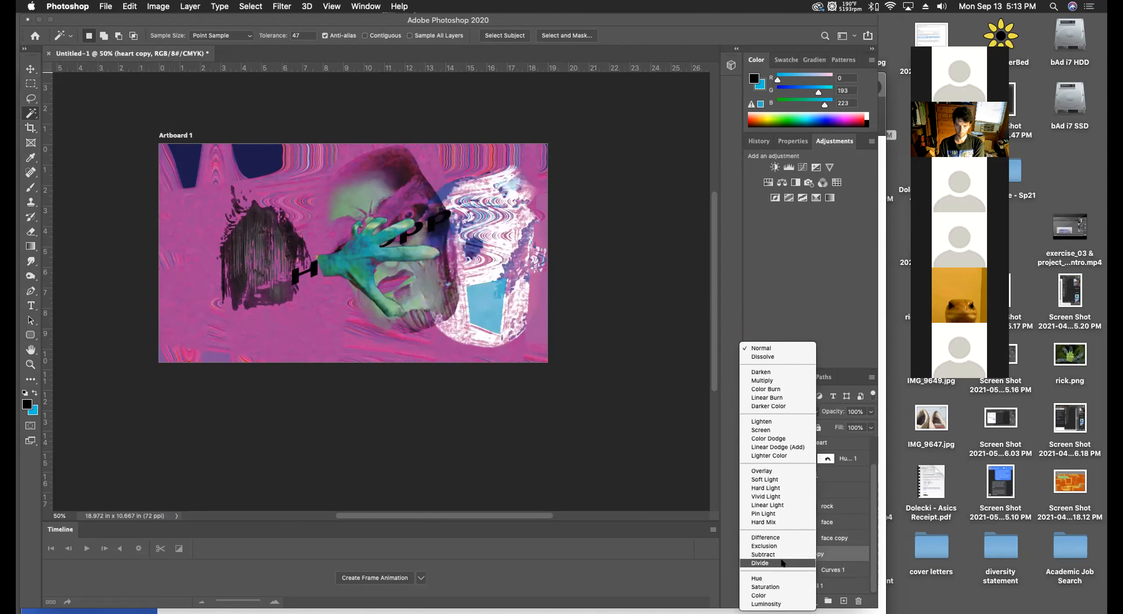
left_click(781, 563)
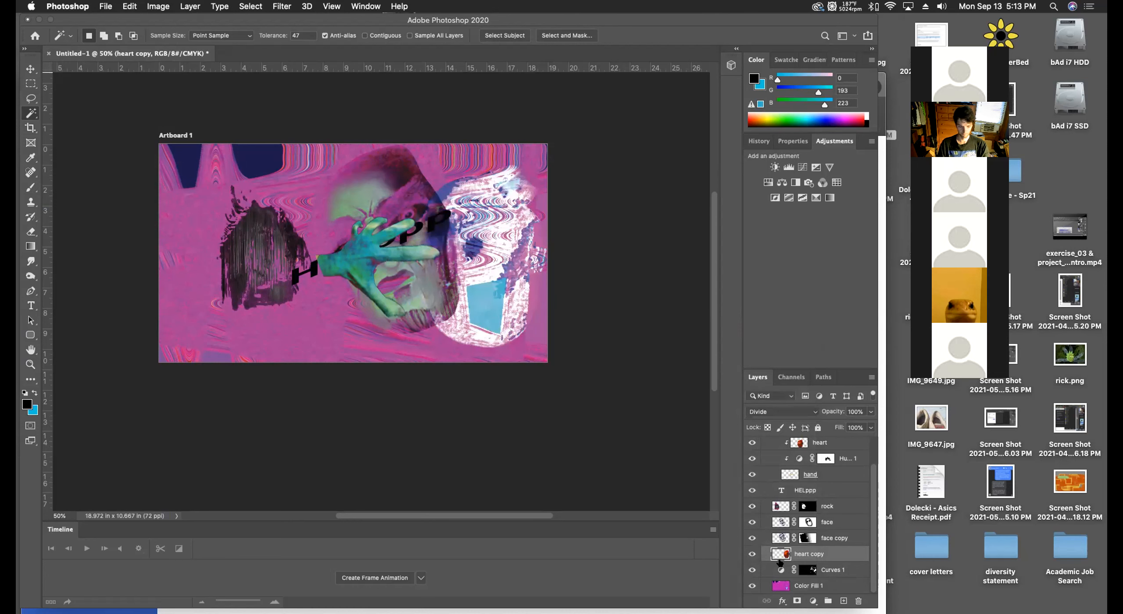
Free-transform heart copy by pulling its upper-right corner outward, to about 118% width and 112% height with a slight skew.
key("super+t")
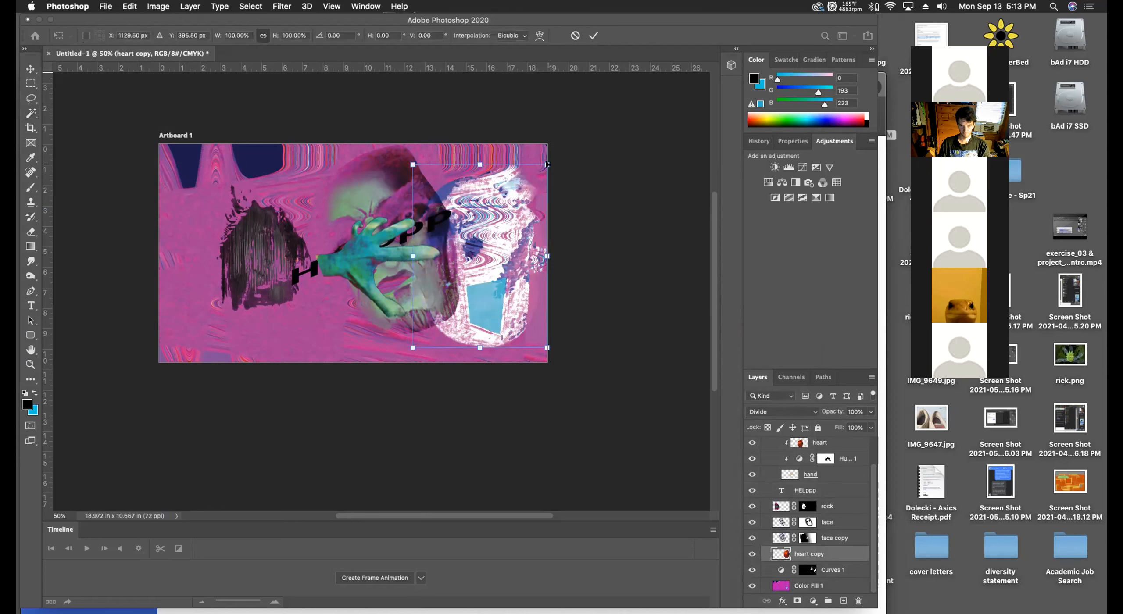
left_click_drag(548, 170, 569, 138)
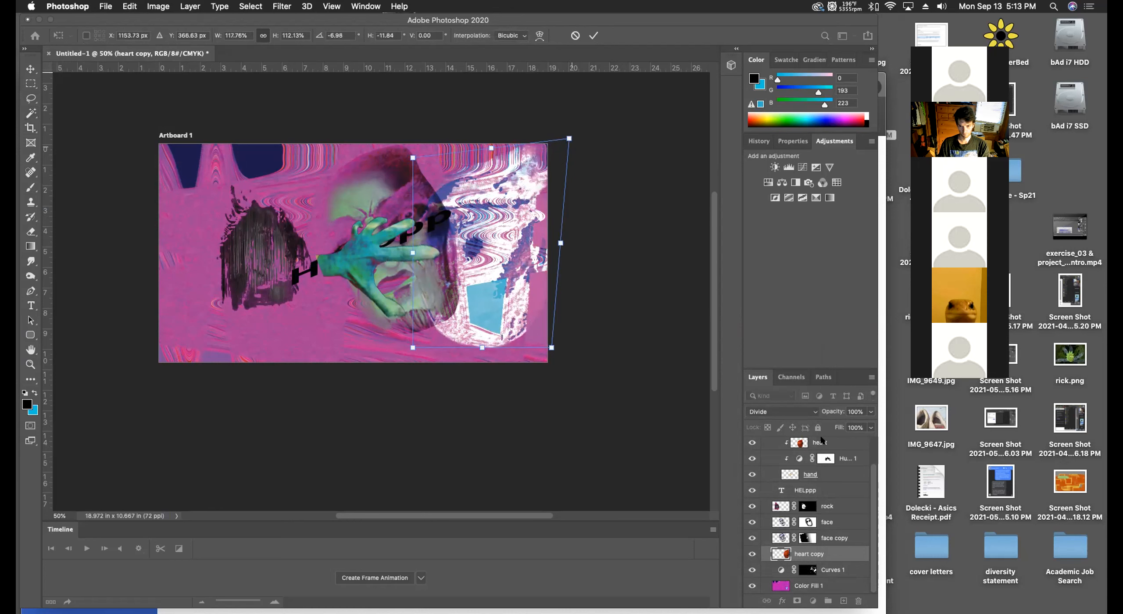
key("Return")
key("w")
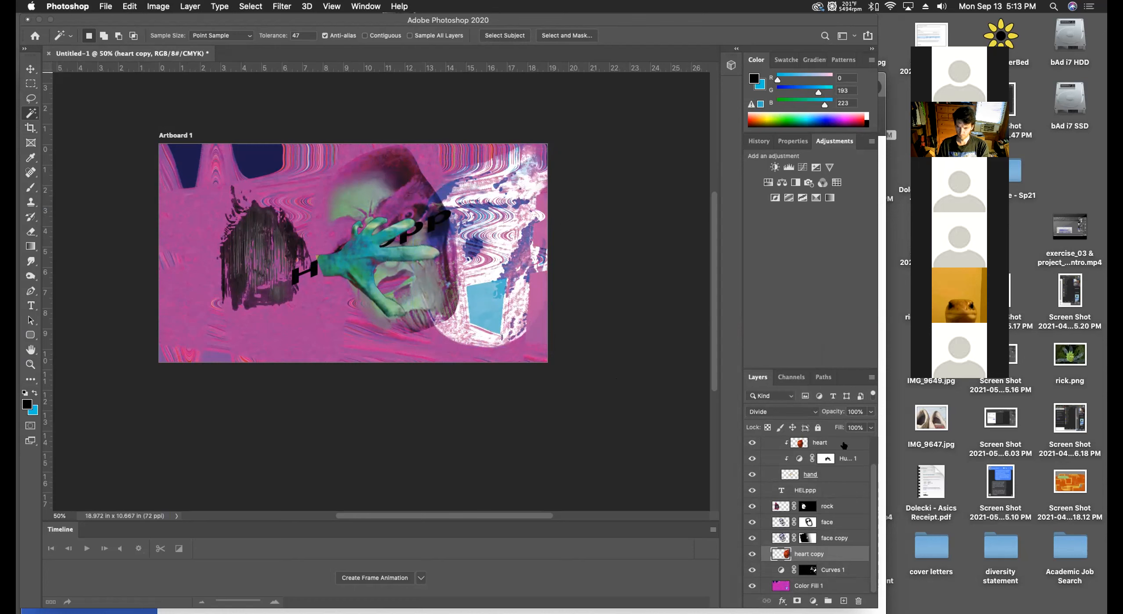
Collapse the hand group and hide the HELppp text layer.
scroll(833, 450, "up", 2)
left_click(773, 459)
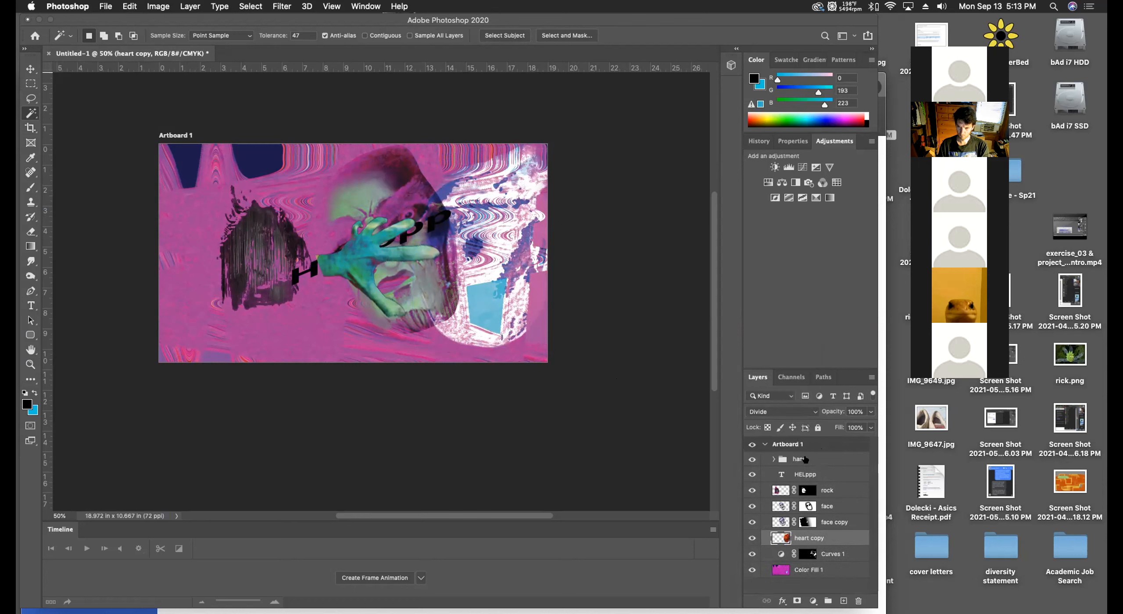
left_click(805, 459)
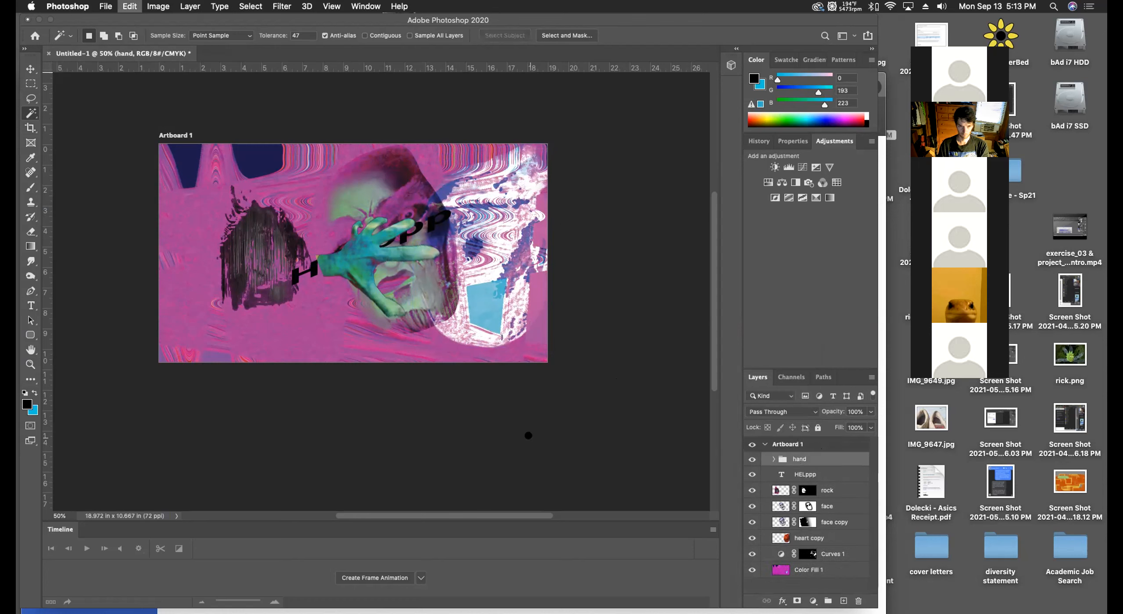
key("super+t")
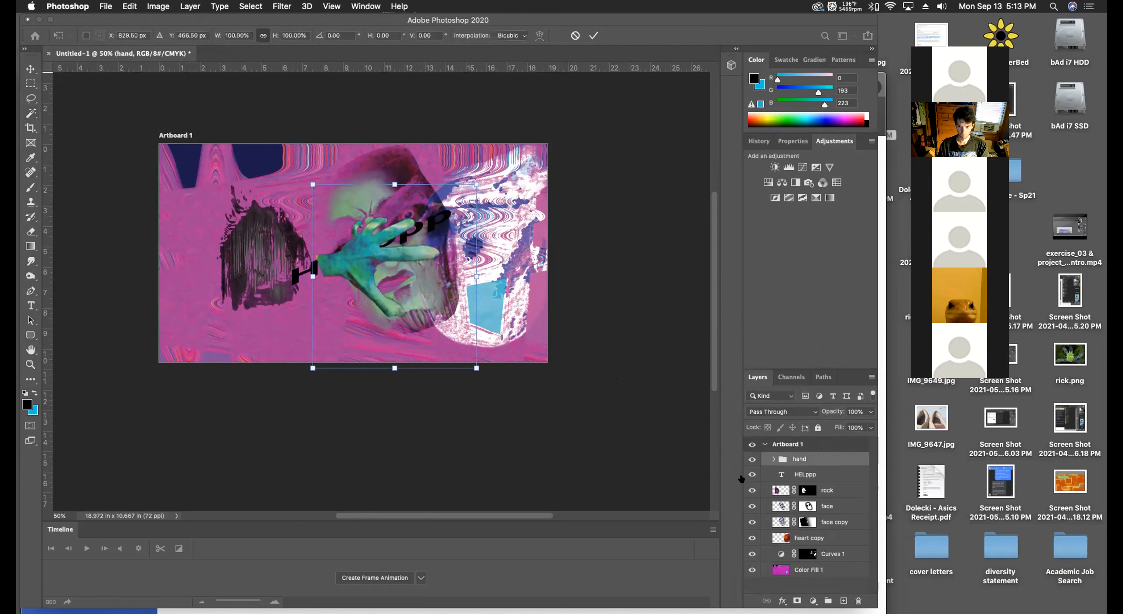
left_click(752, 475)
key("w")
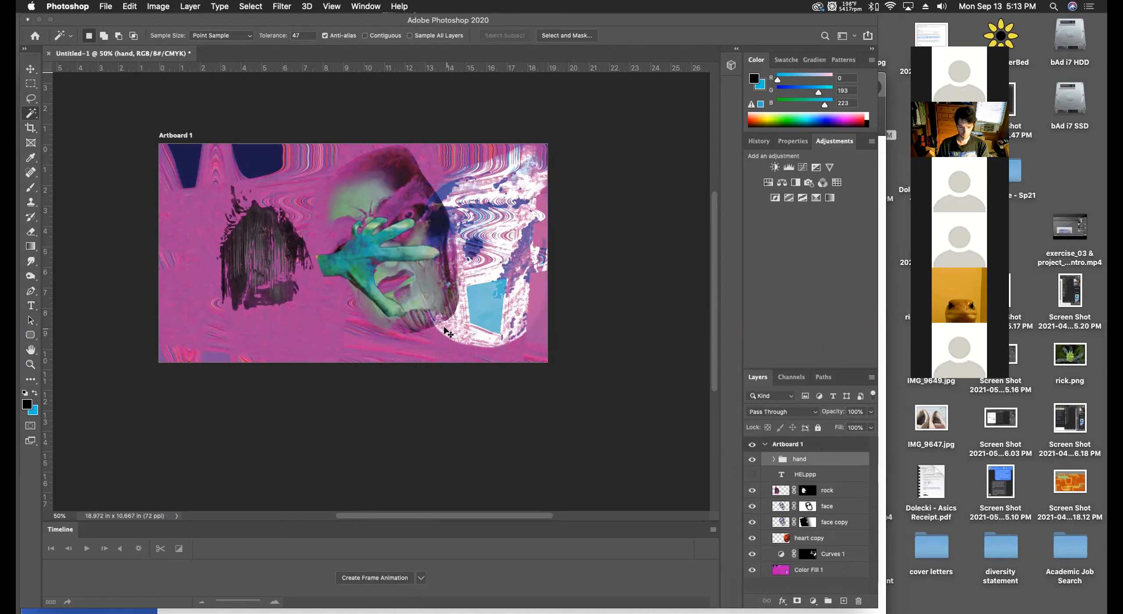
Free-transform the hand group, enlarging it proportionally to about 324% and shifting it across the left part of the artboard.
key("super+t")
left_click_drag(477, 367, 489, 388)
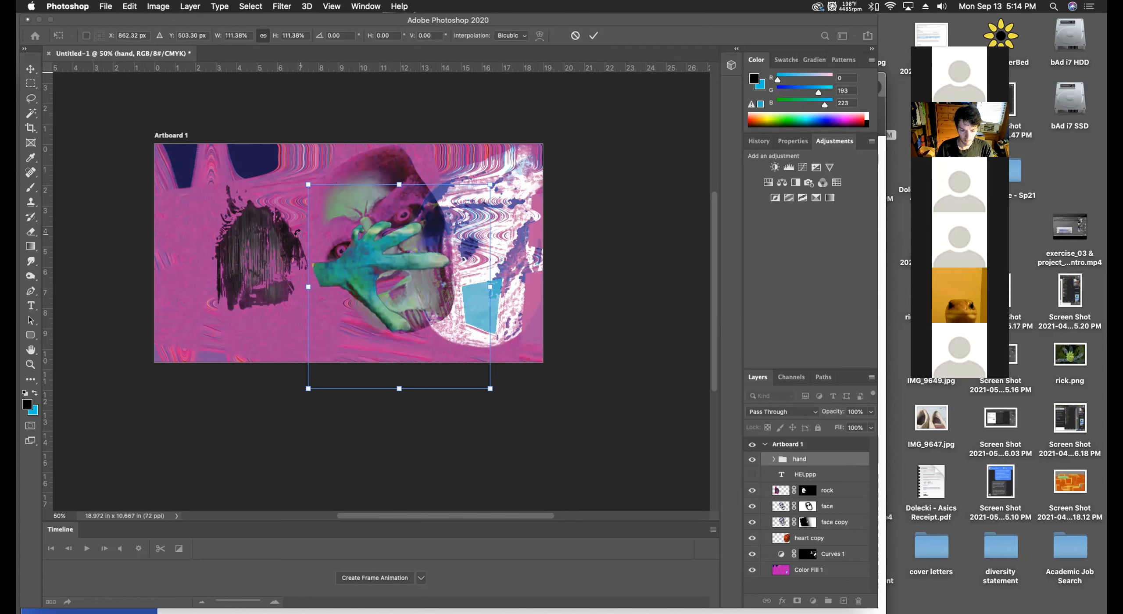
scroll(297, 231, "up", 5)
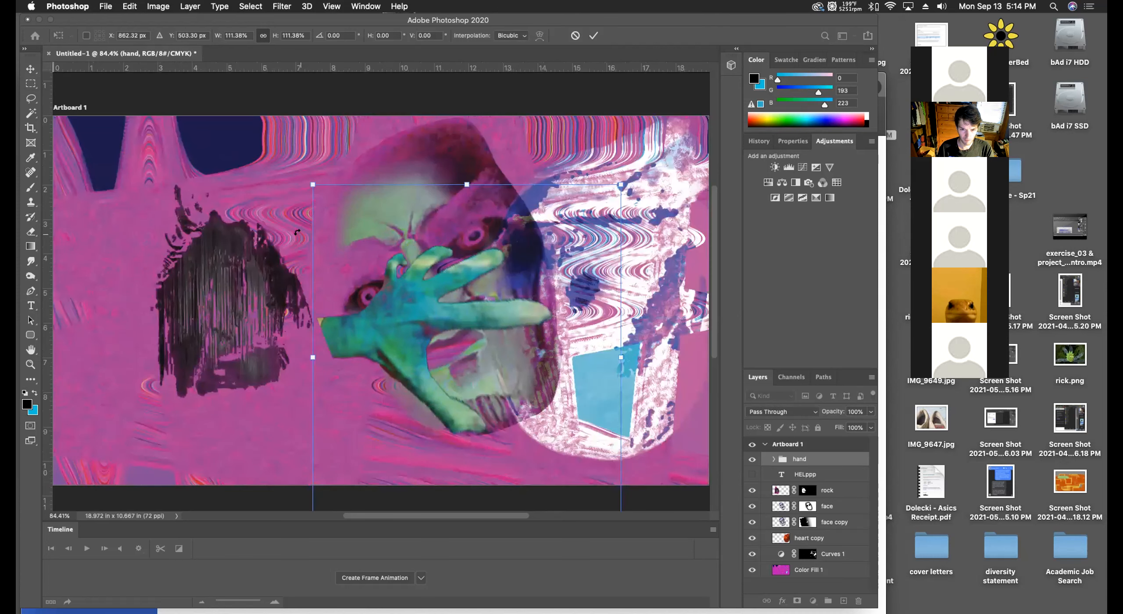
scroll(297, 231, "down", 5)
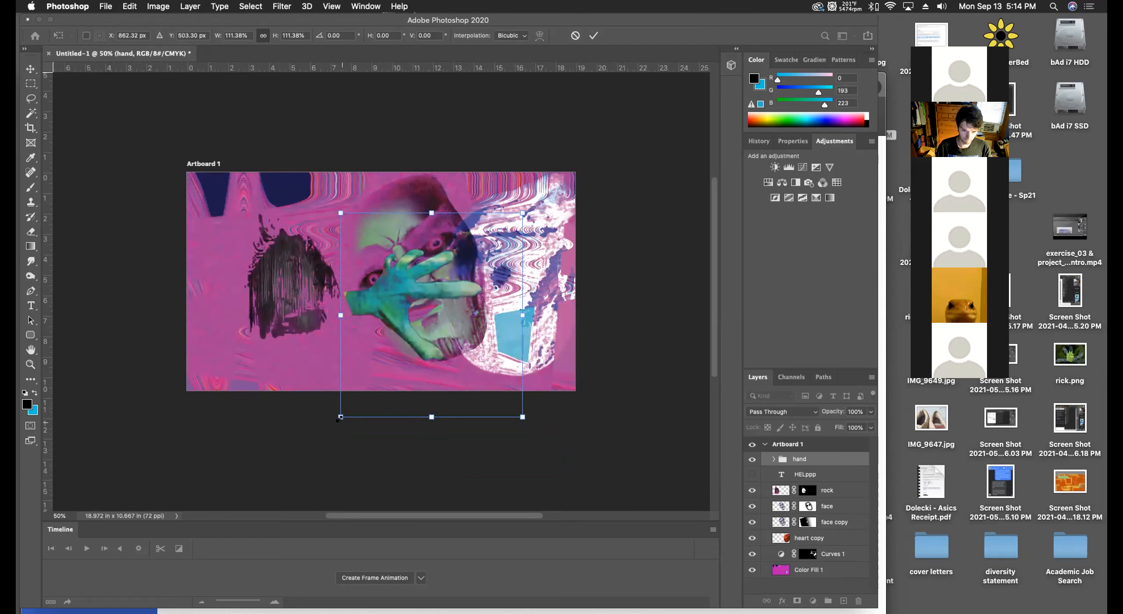
left_click_drag(341, 417, 66, 511)
left_click_drag(258, 298, 207, 294)
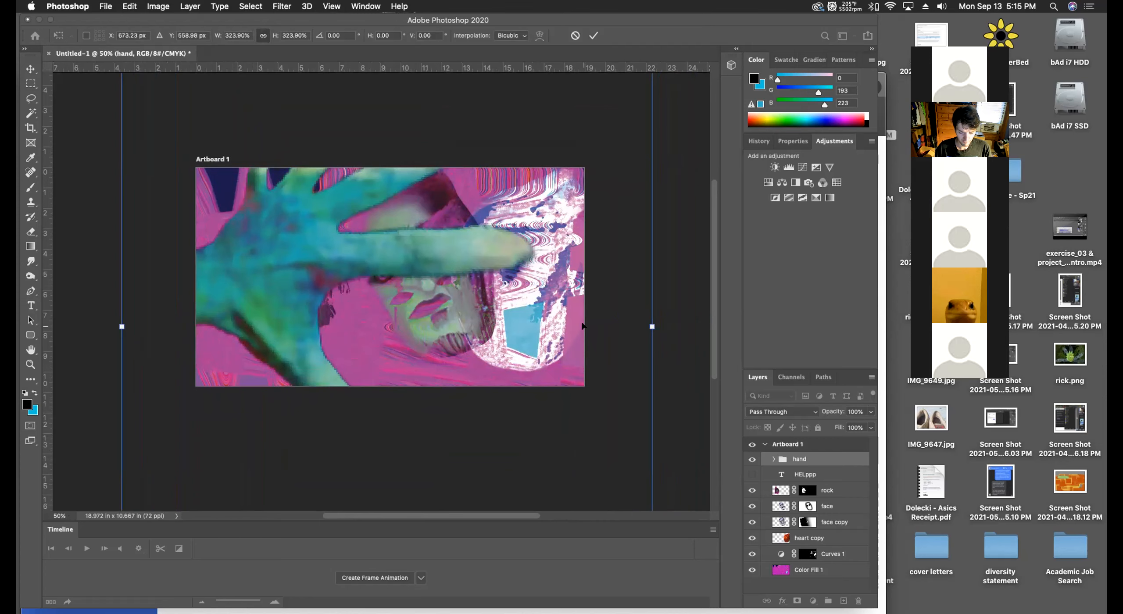
Rotate the enlarged hand group about 29° counterclockwise, reposition it so the fingers frame the face, and commit the transform.
key("super+minus")
key("super+minus")
left_click_drag(532, 126, 425, 78)
left_click_drag(318, 303, 319, 288)
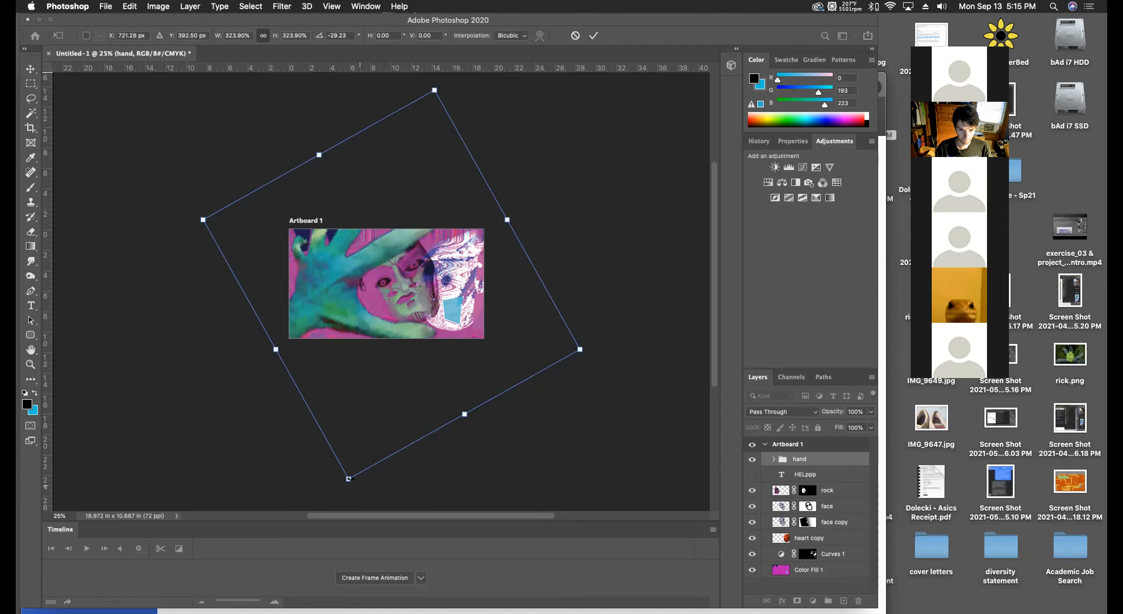
key("Return")
key("w")
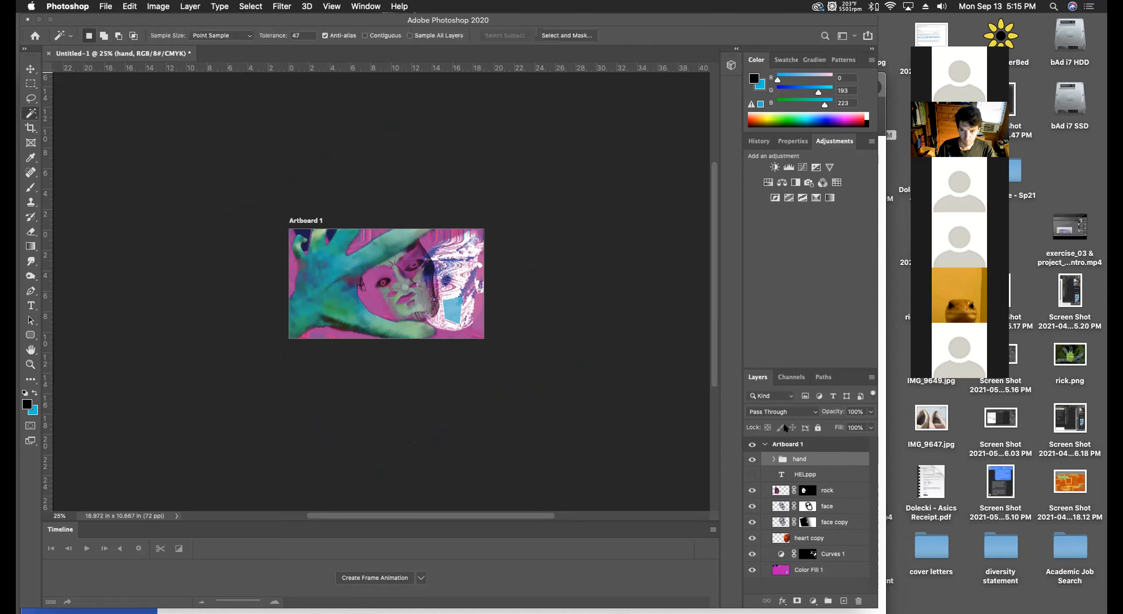
Set the blend mode of the hand group to Color Dodge.
left_click(812, 412)
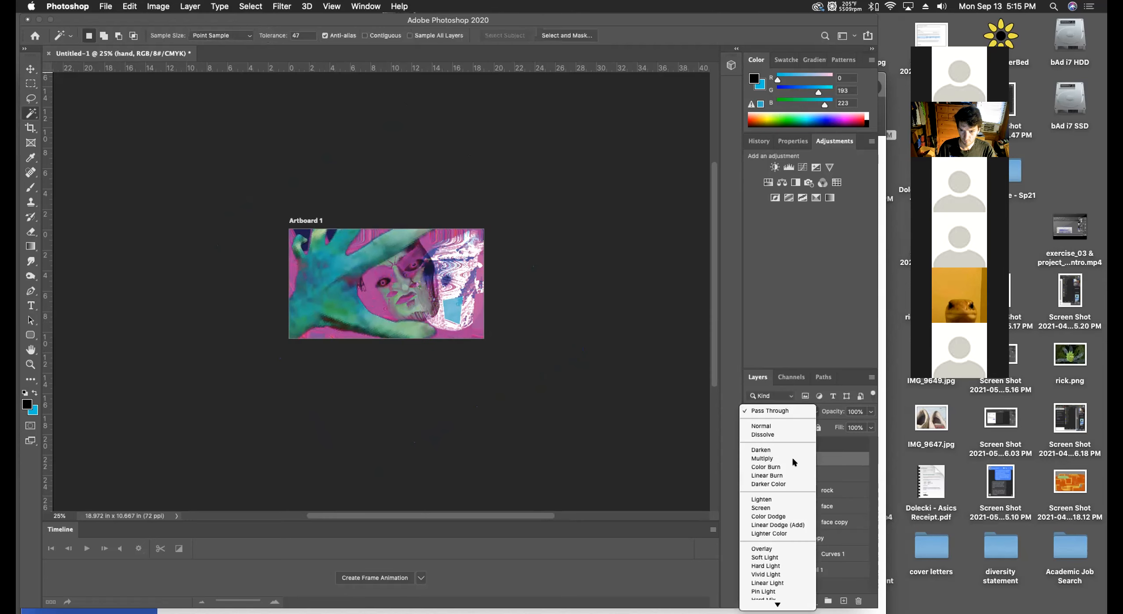
left_click(785, 518)
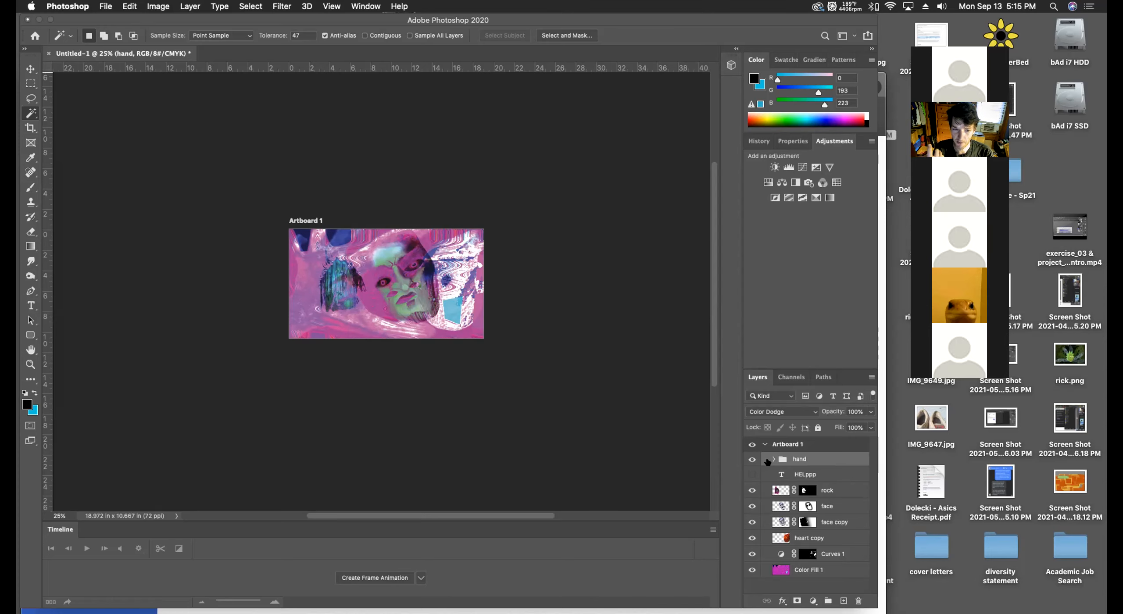
Switch to Finder and open the exercise-01 folder on the Desktop.
key("ctrl+Up")
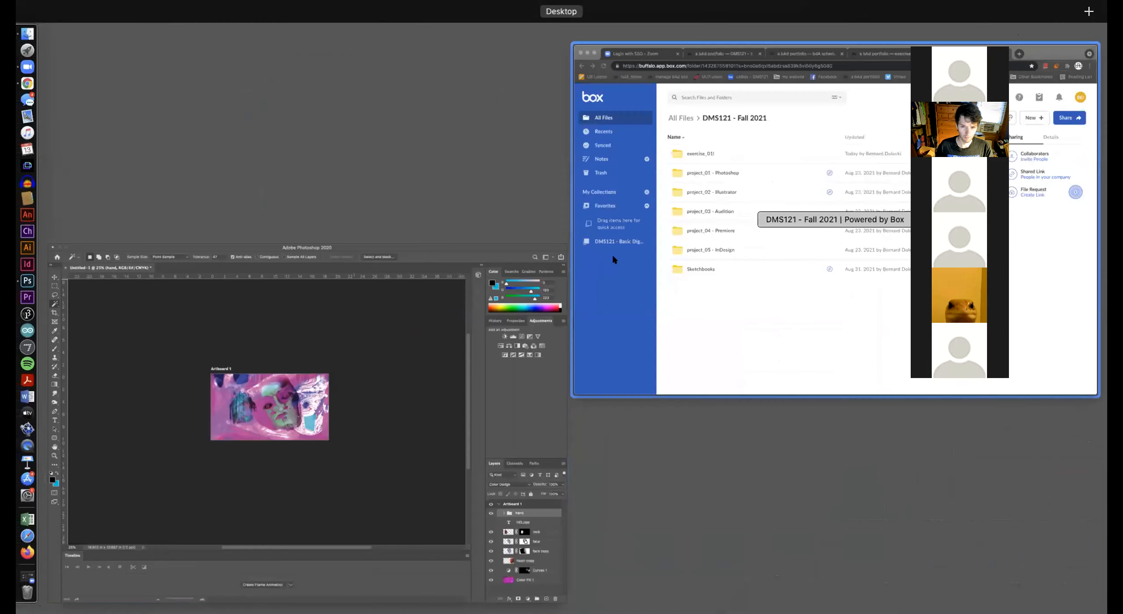
left_click(293, 334)
mouse_move(27, 83)
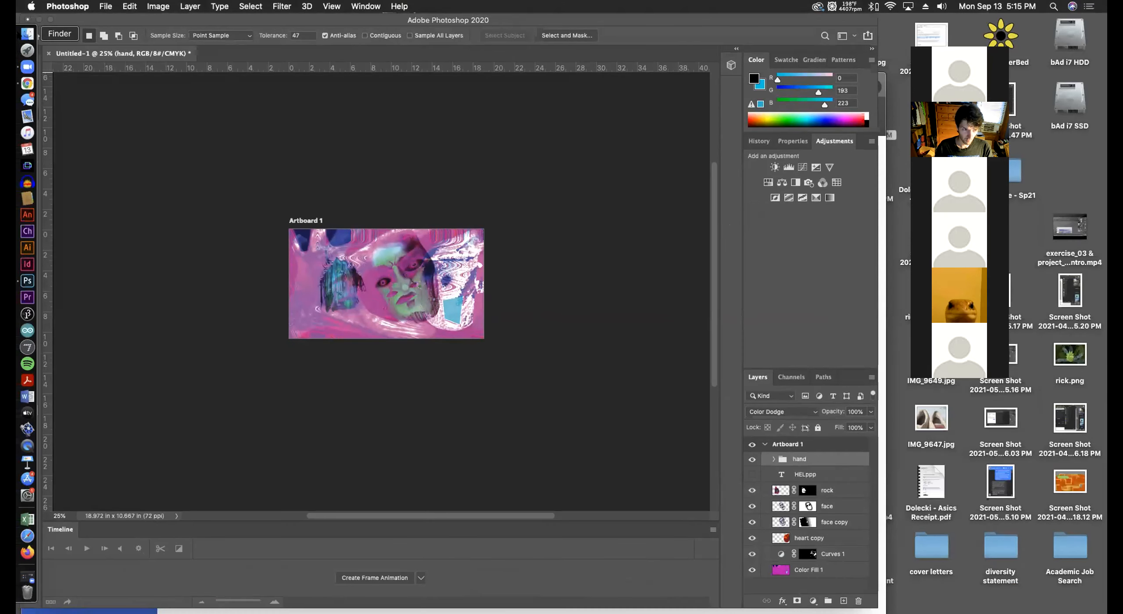
left_click(27, 34)
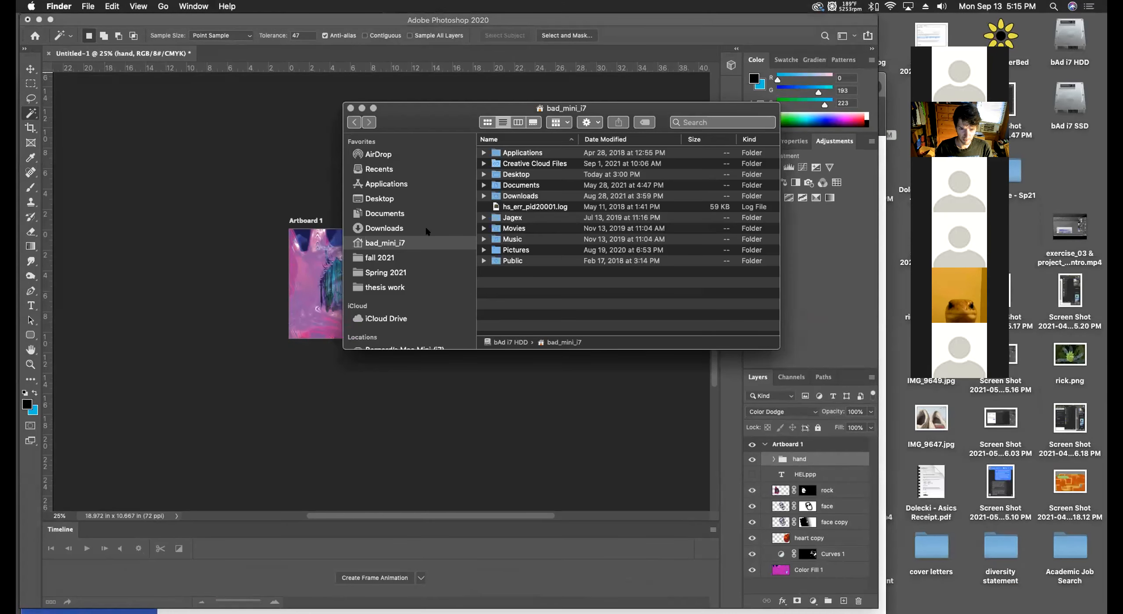
double_click(516, 175)
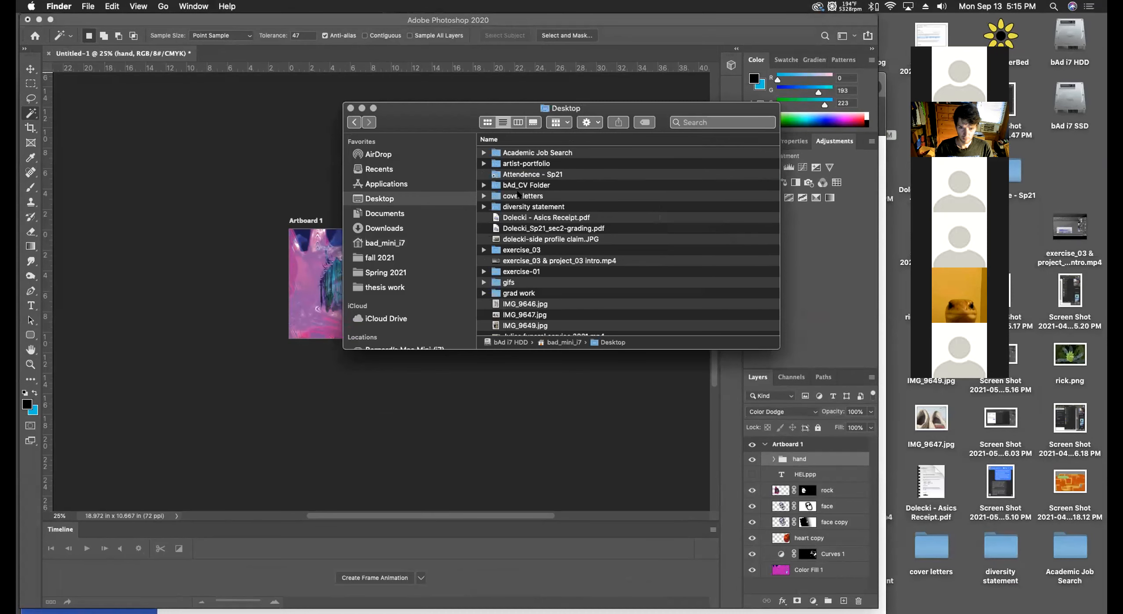
double_click(521, 272)
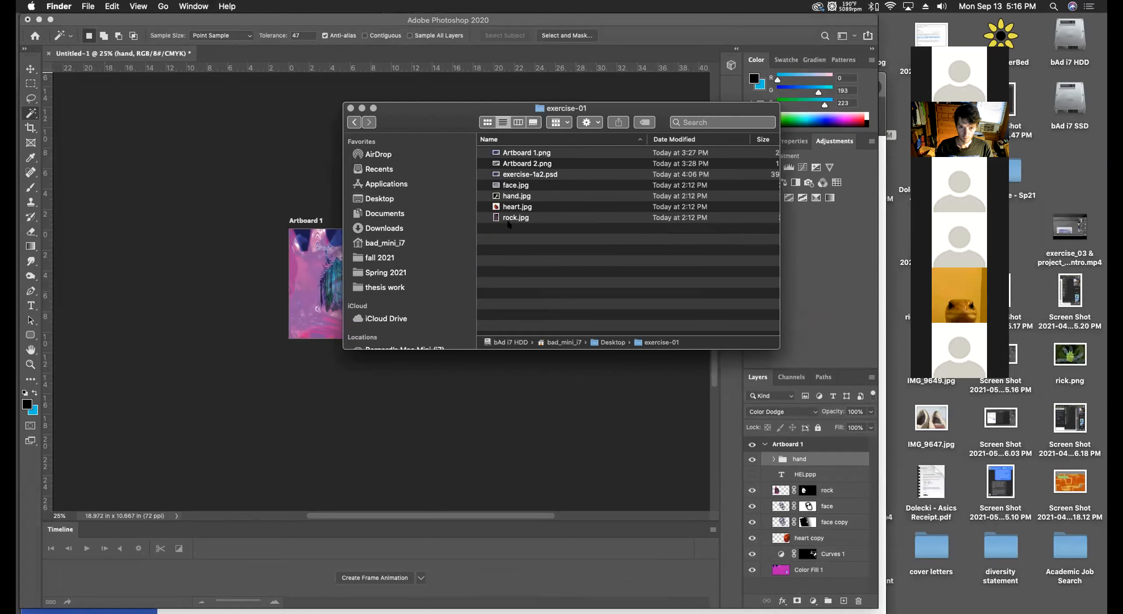
Preview the source images heart.jpg and rock.jpg with Quick Look.
left_click(508, 208)
key("space")
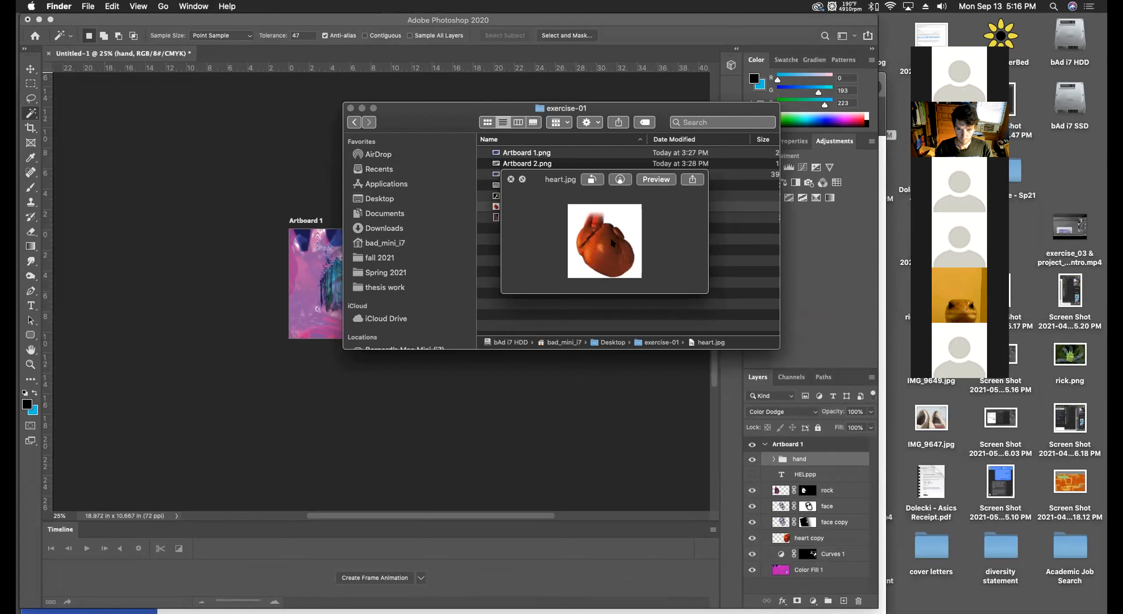
key("space")
left_click(506, 218)
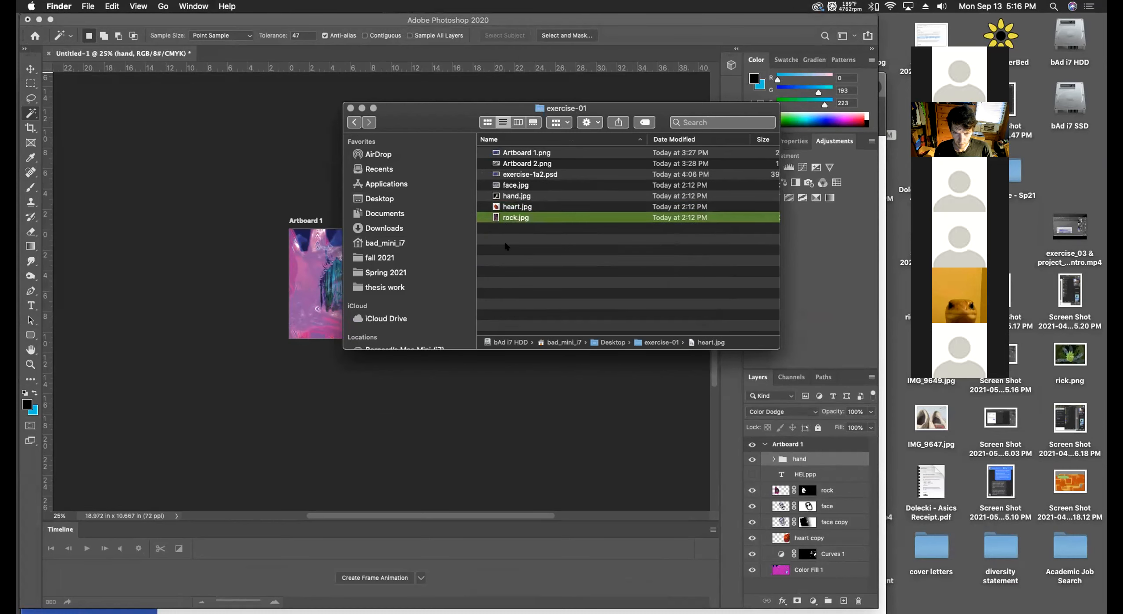
key("space")
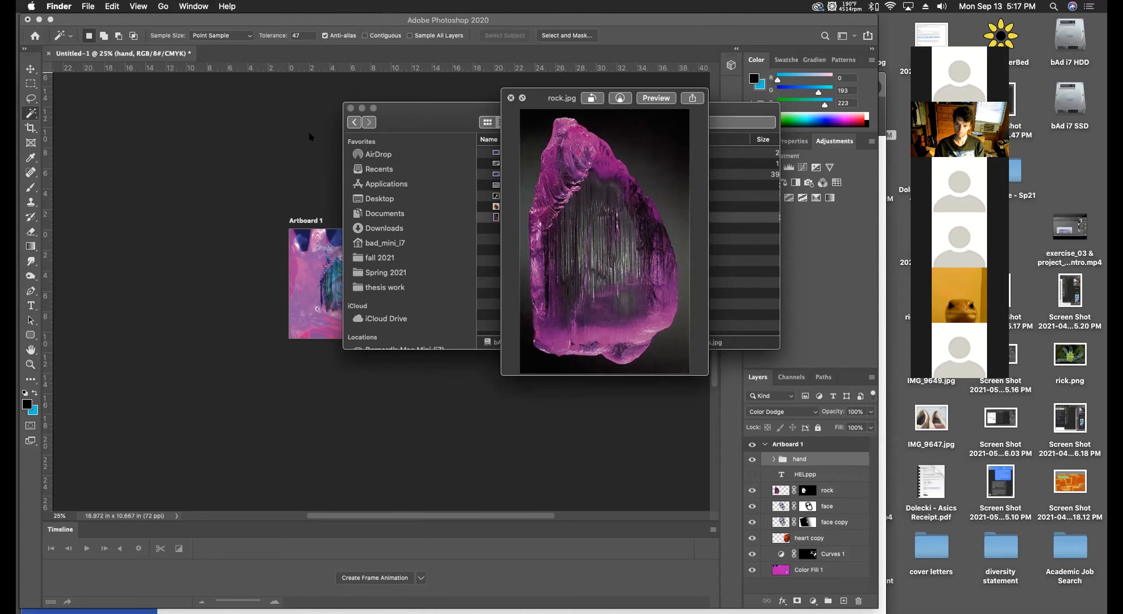
Capture a screenshot of a large screen region around the rock.jpg preview and switch back to Photoshop.
key("super+shift+4")
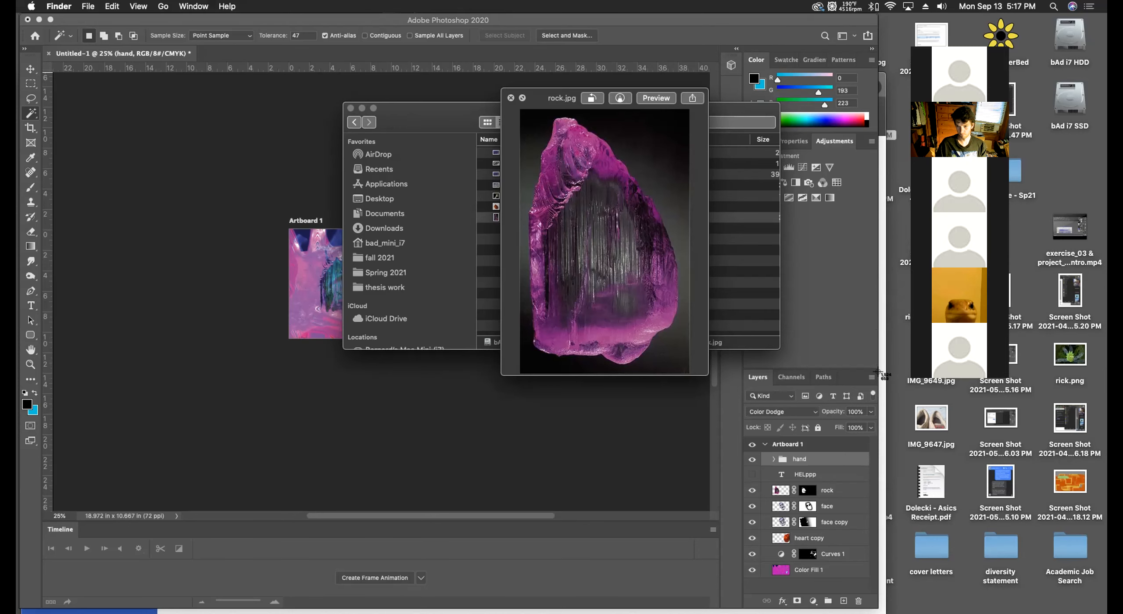
left_click_drag(356, 37, 1105, 612)
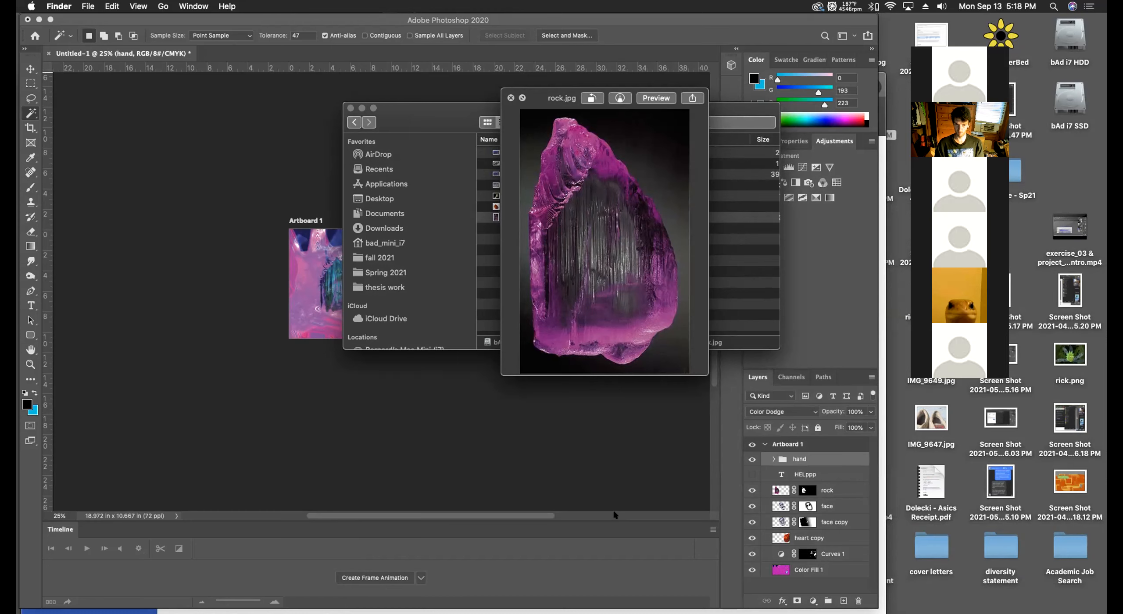
left_click(243, 465)
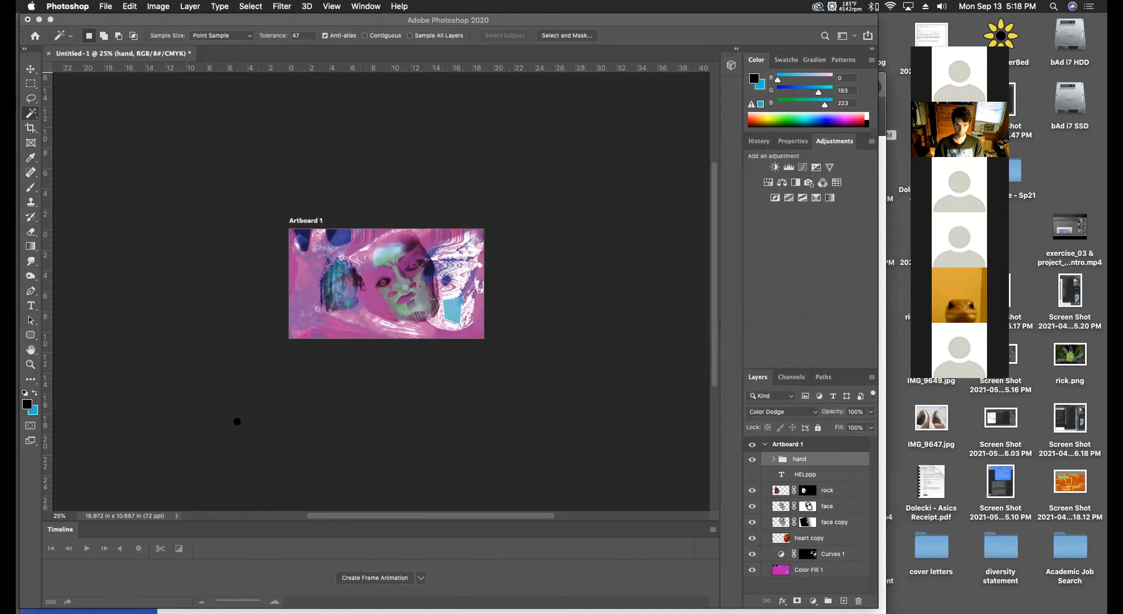
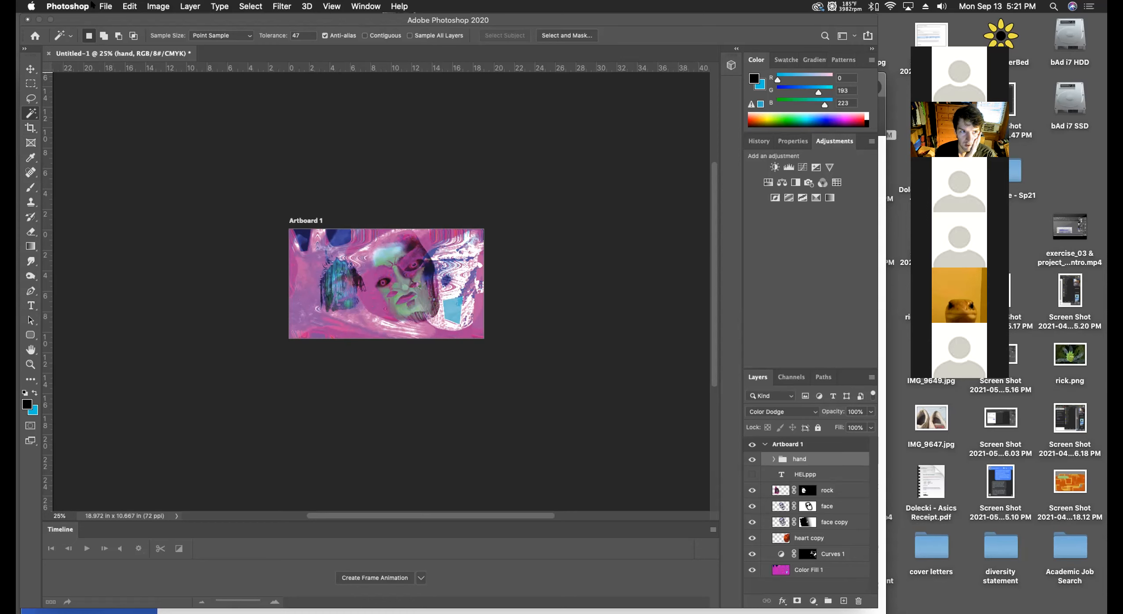
Save the collage in Photoshop format with layers as Untitled-1.psd in the exercise-01 folder.
left_click(105, 6)
left_click(115, 124)
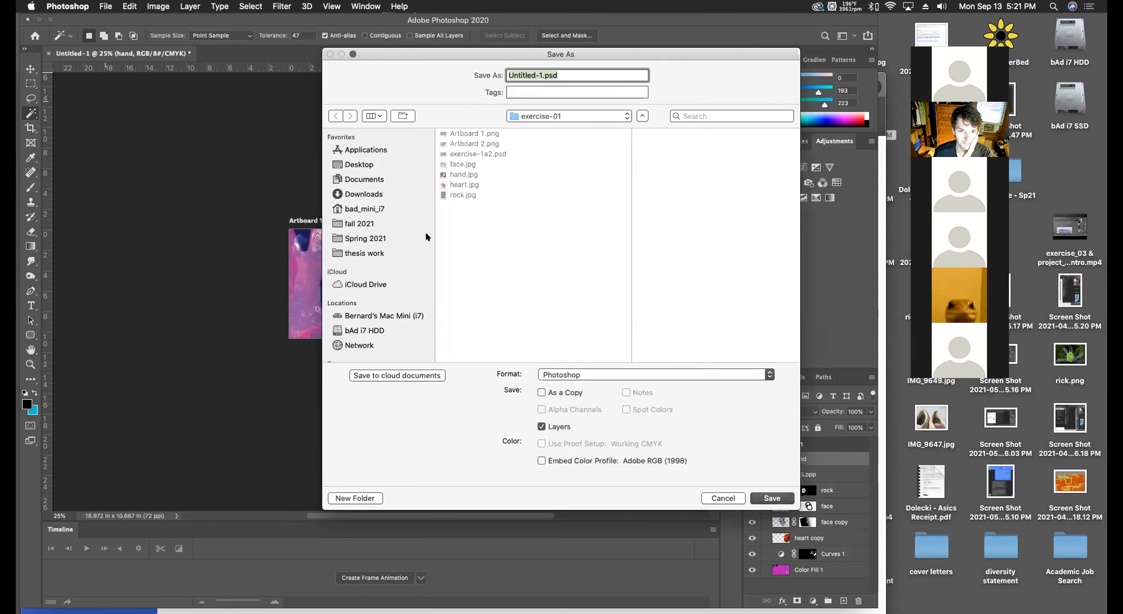
left_click(769, 498)
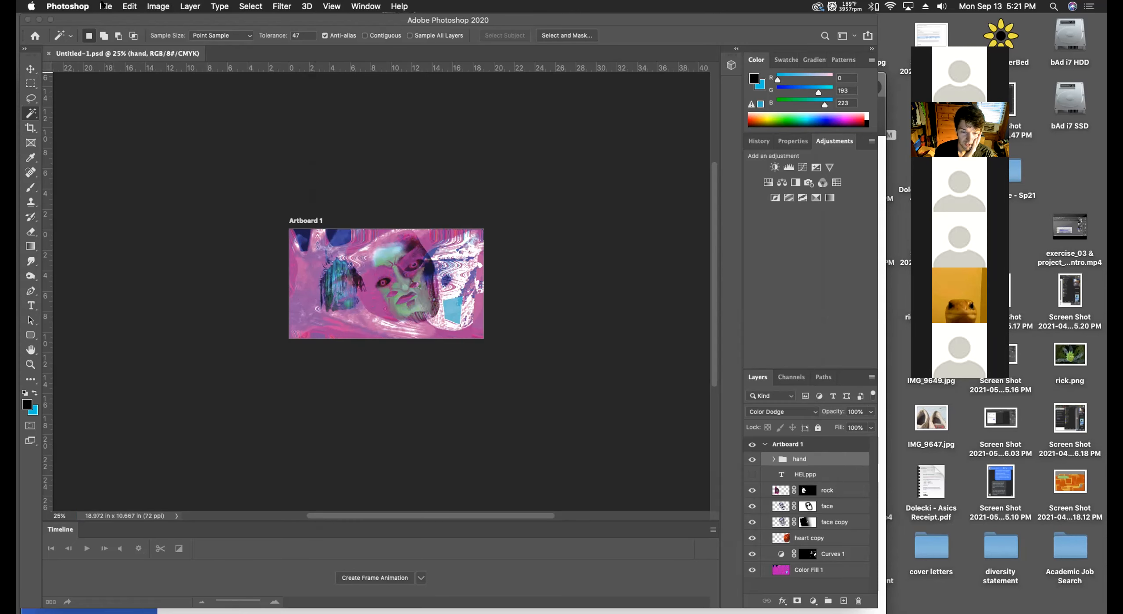
Quick-export the artboard as a PNG named hrshdfghliuyli.png in the exercise-01 folder.
left_click(103, 6)
mouse_move(133, 161)
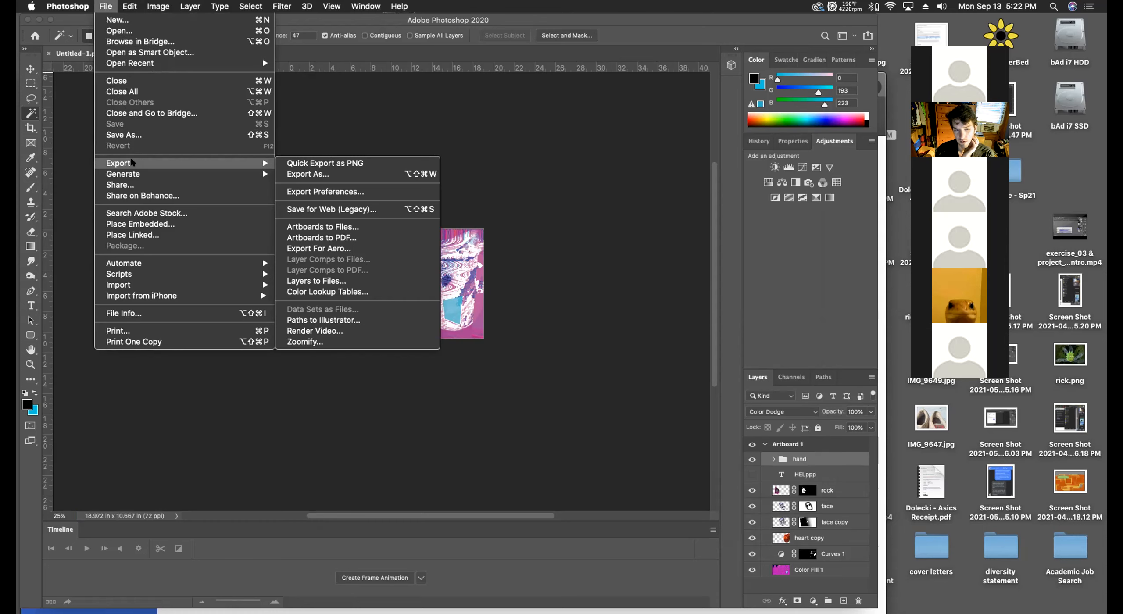
left_click(320, 163)
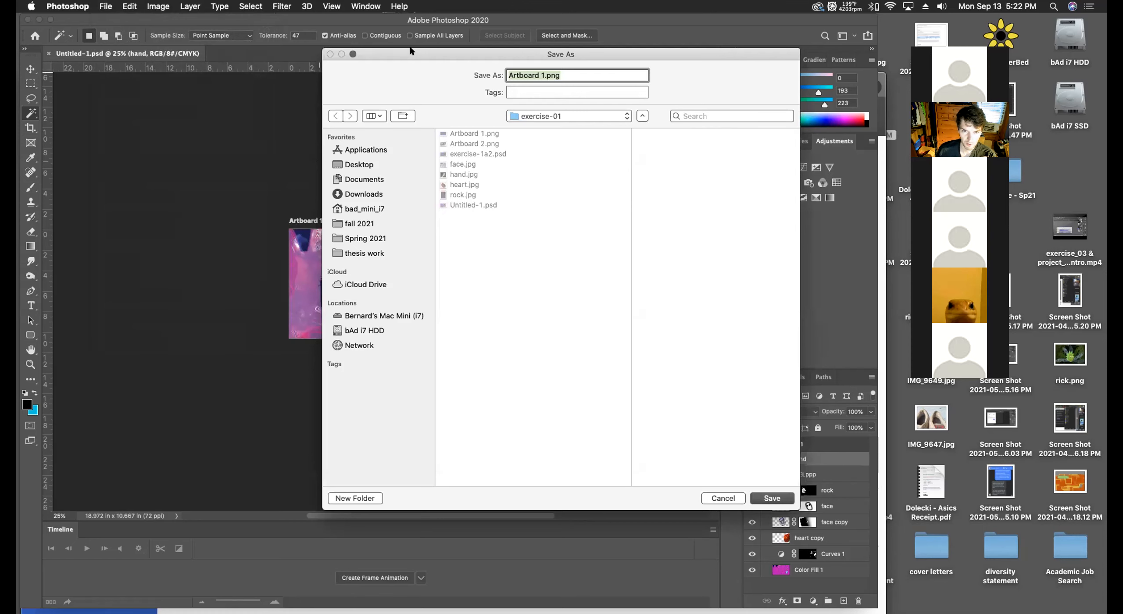
left_click_drag(412, 52, 261, 93)
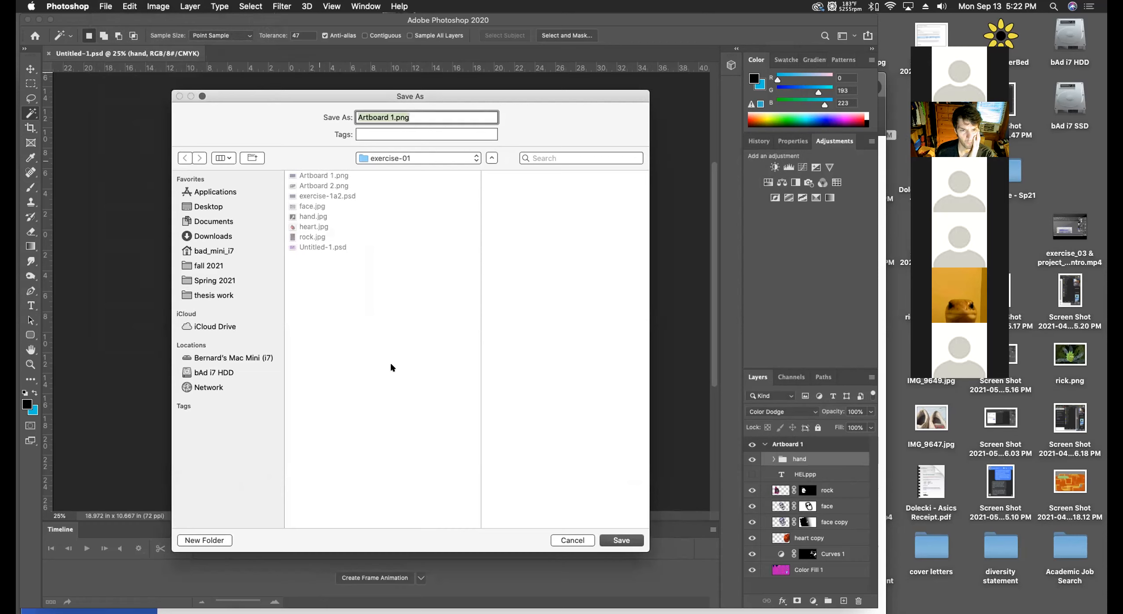
left_click(392, 117)
left_click_drag(391, 116, 338, 116)
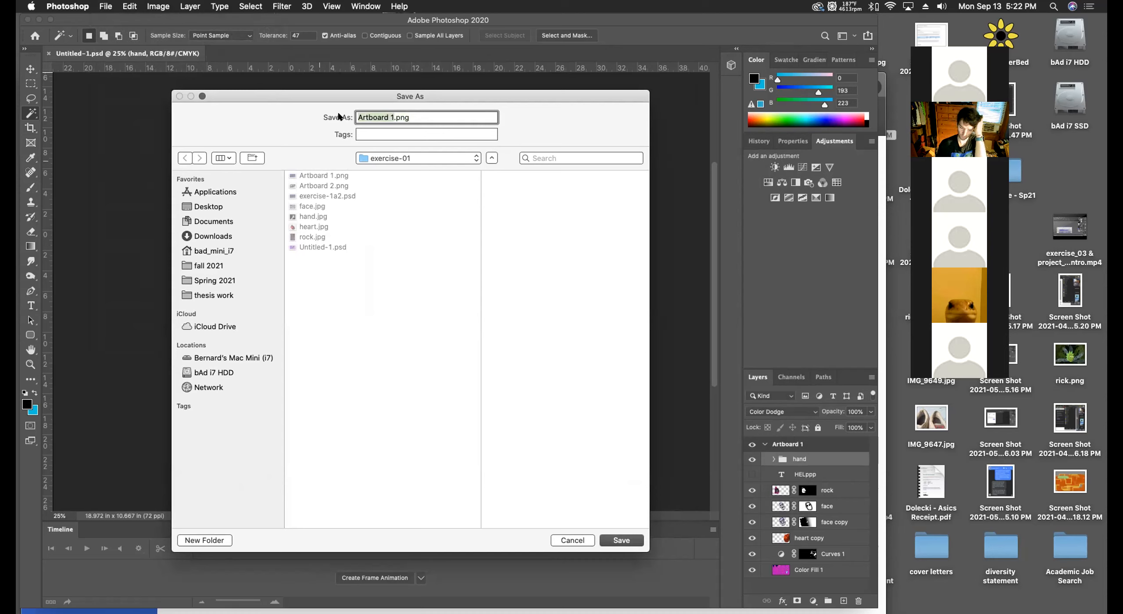
type("hrshdfghliuyli")
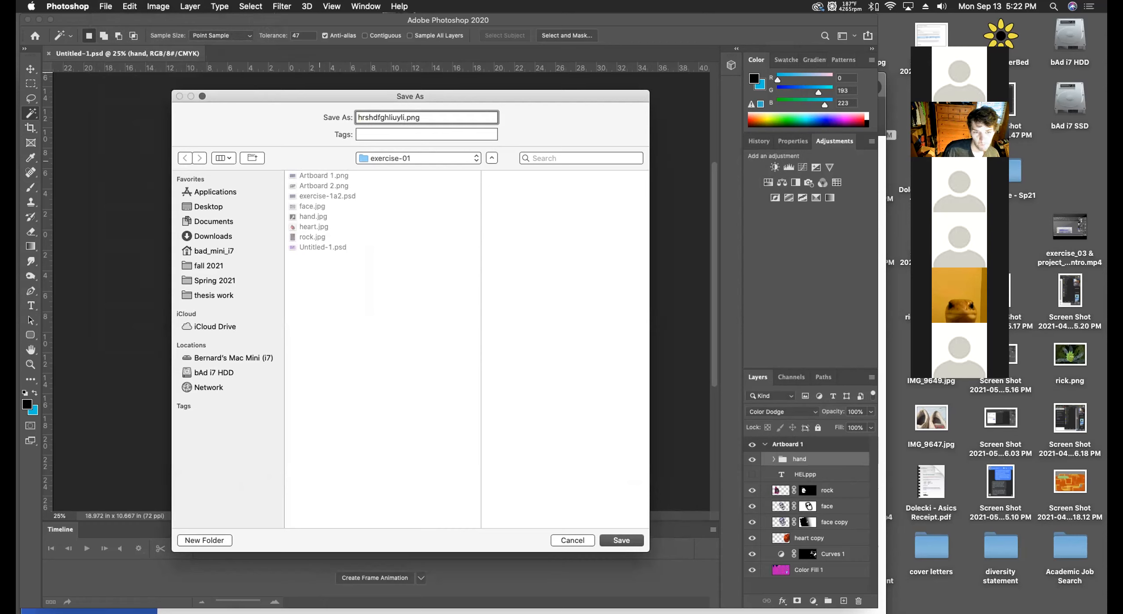
left_click(621, 541)
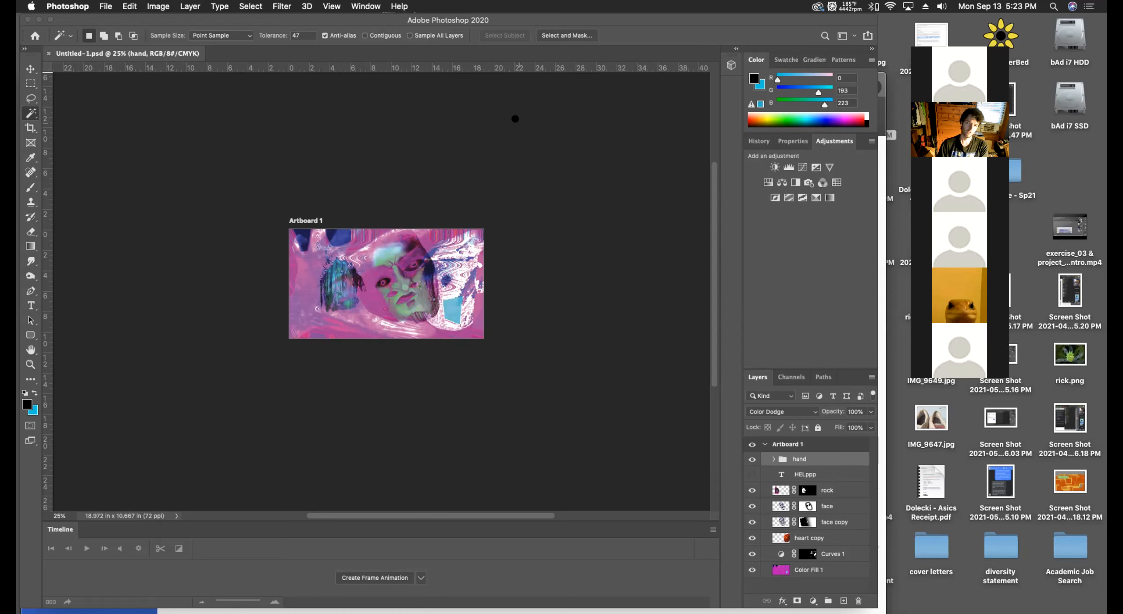
Review the quick export format, location, metadata and color space options in the Export Preferences, and leave without changes.
left_click(109, 4)
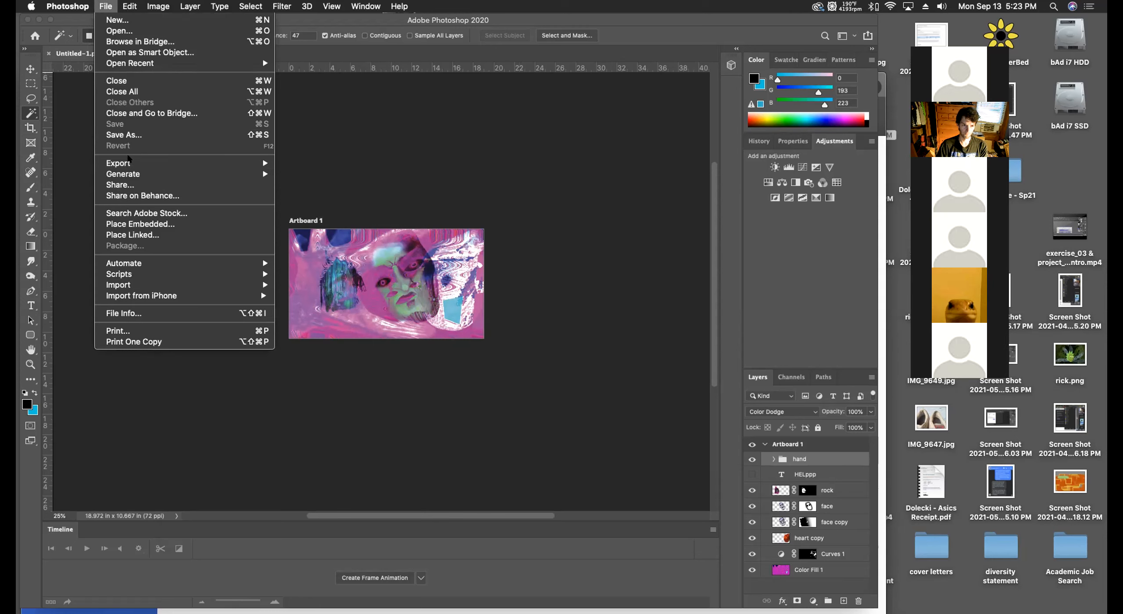
mouse_move(132, 163)
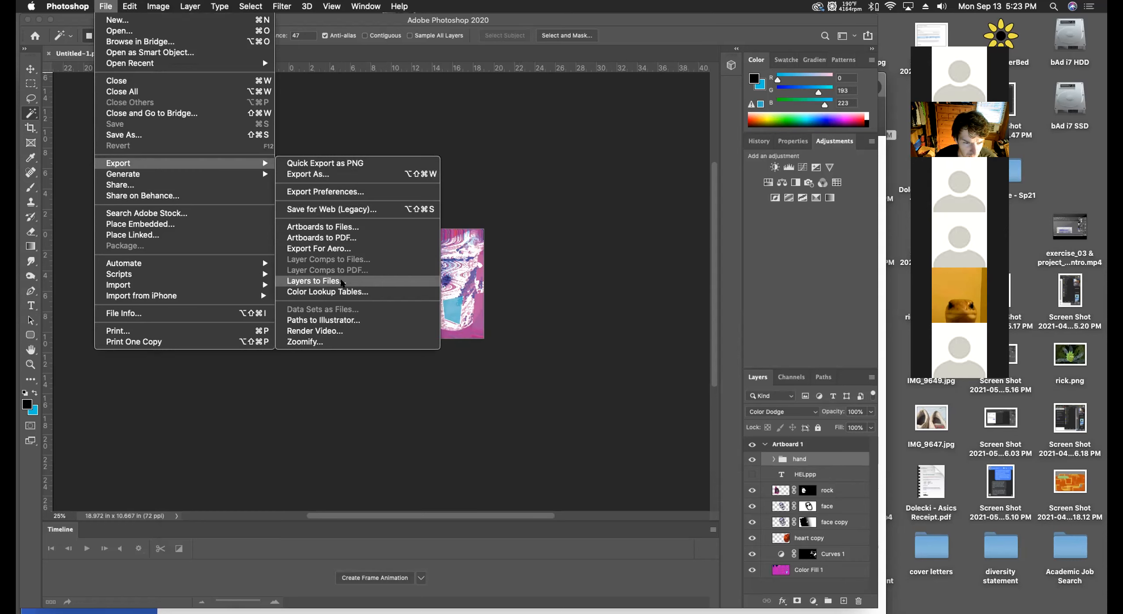
left_click(310, 192)
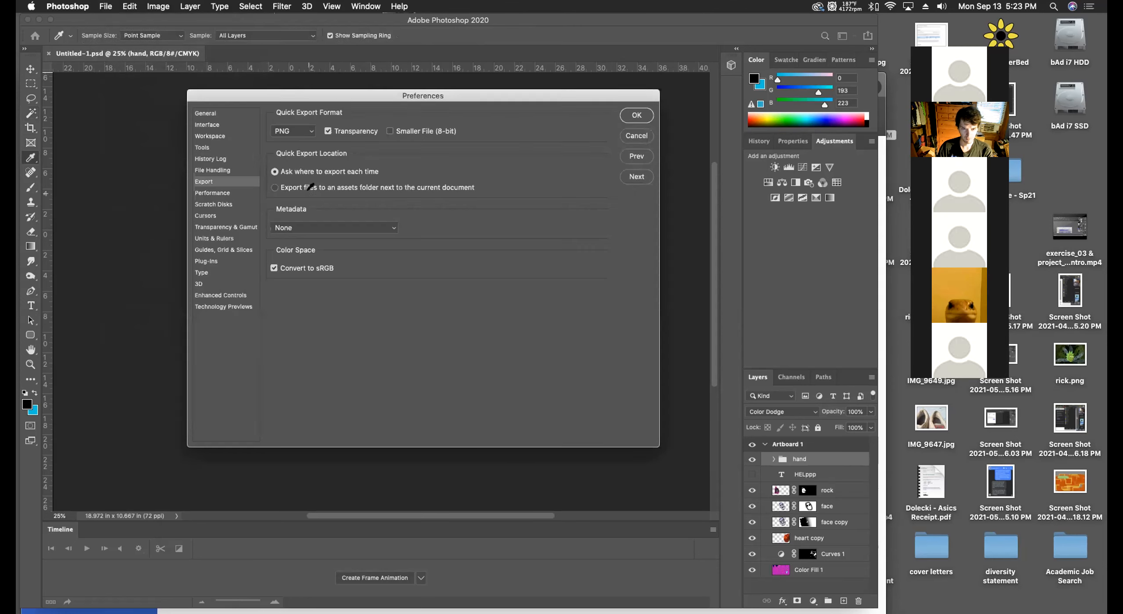
left_click_drag(308, 104, 263, 103)
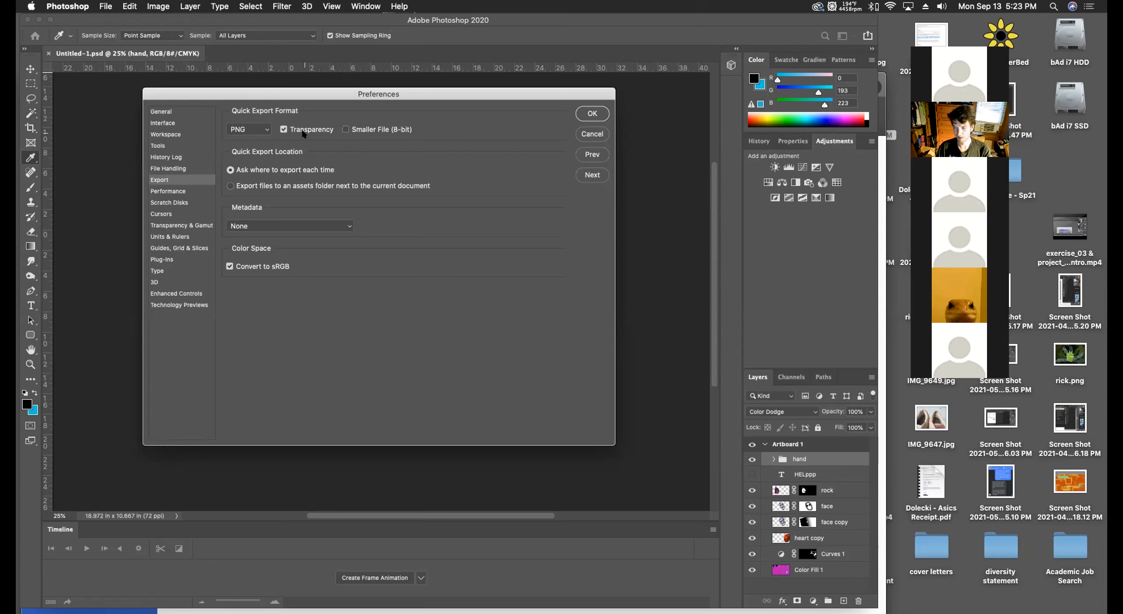
left_click(581, 135)
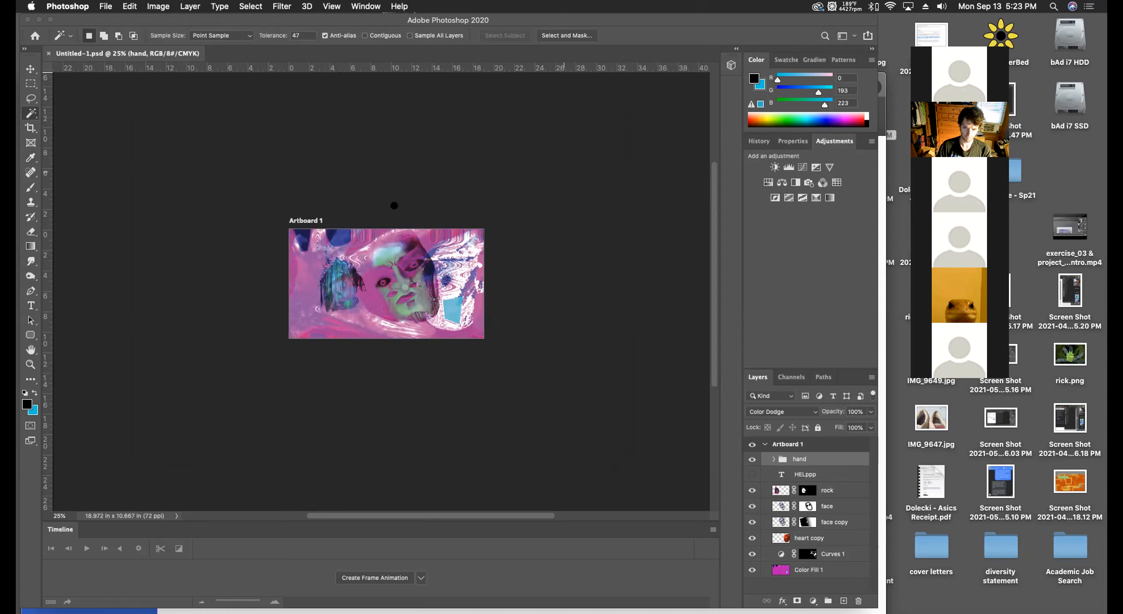
Minimize the Photoshop window to return to the DMS121 - Fall 2021 folder on Box in the browser.
mouse_move(19, 133)
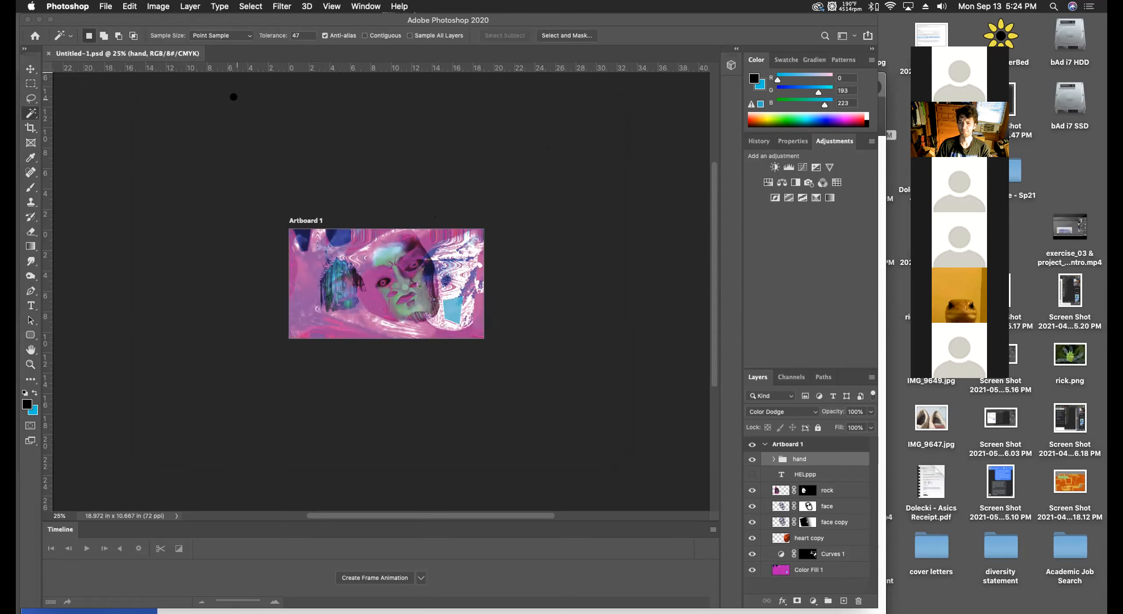
left_click(38, 19)
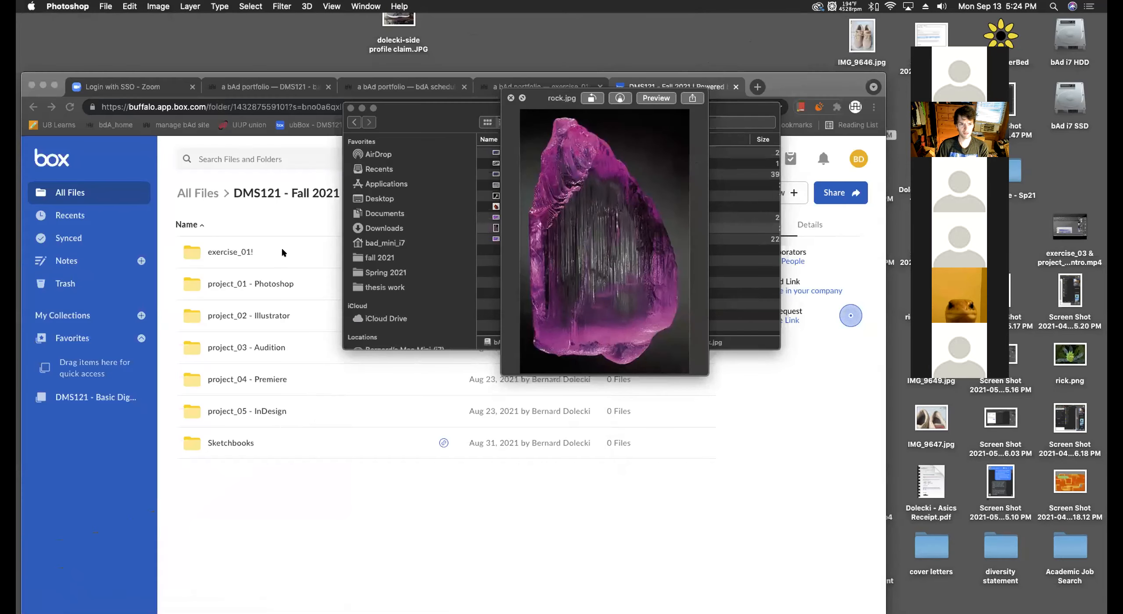
Read the closing submission instructions on the exercise_01 Photoshop page in the browser, and return to the DMS121 - Fall 2021 folder on Box.
left_click(281, 221)
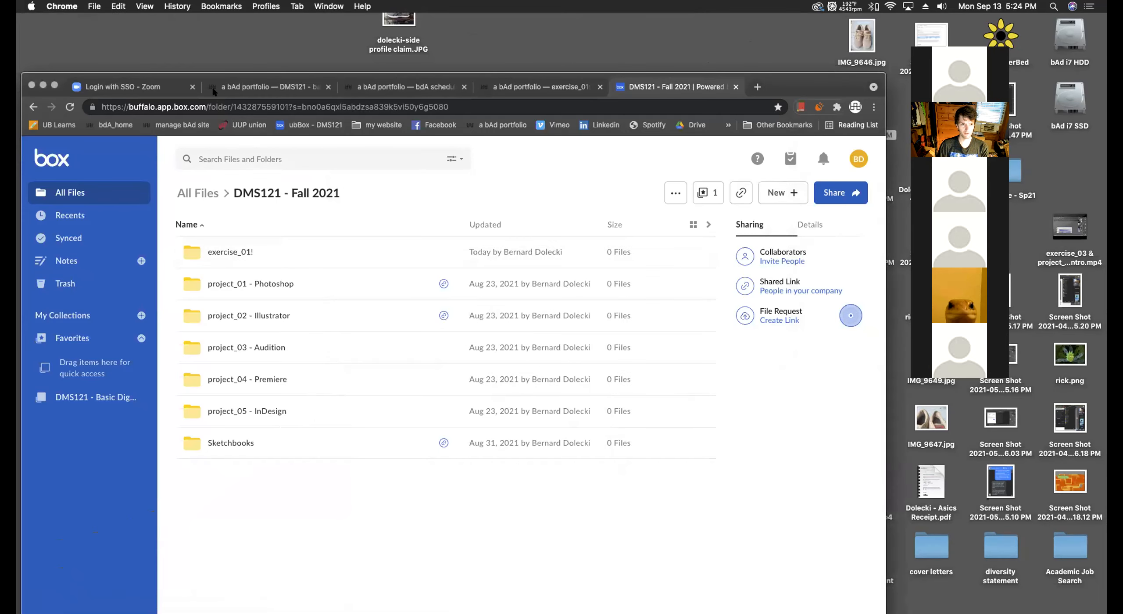
left_click(535, 87)
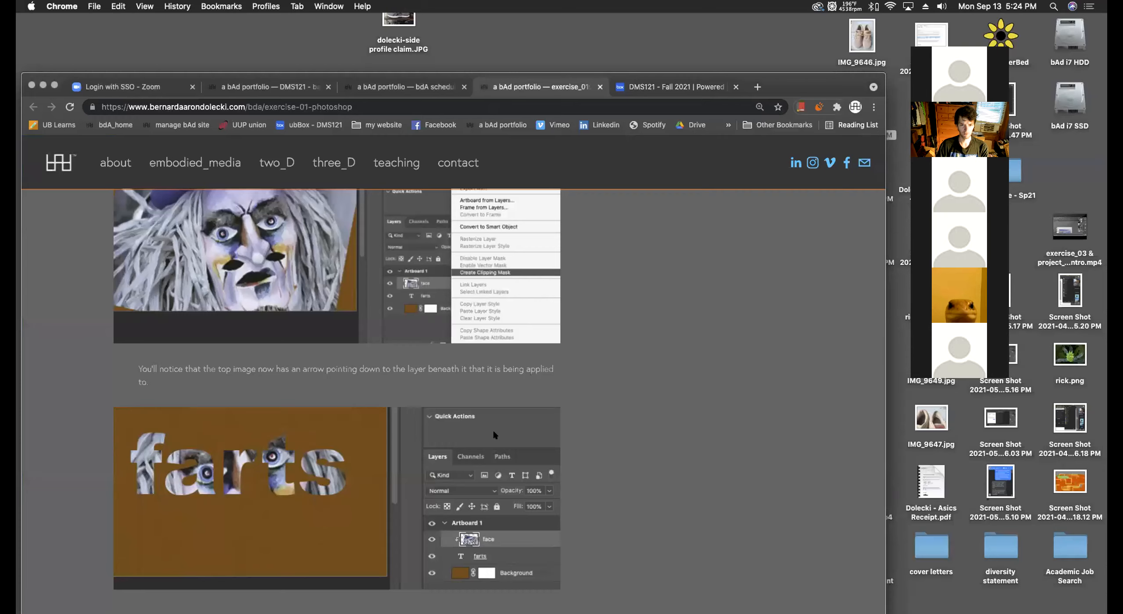
scroll(493, 430, "down", 15)
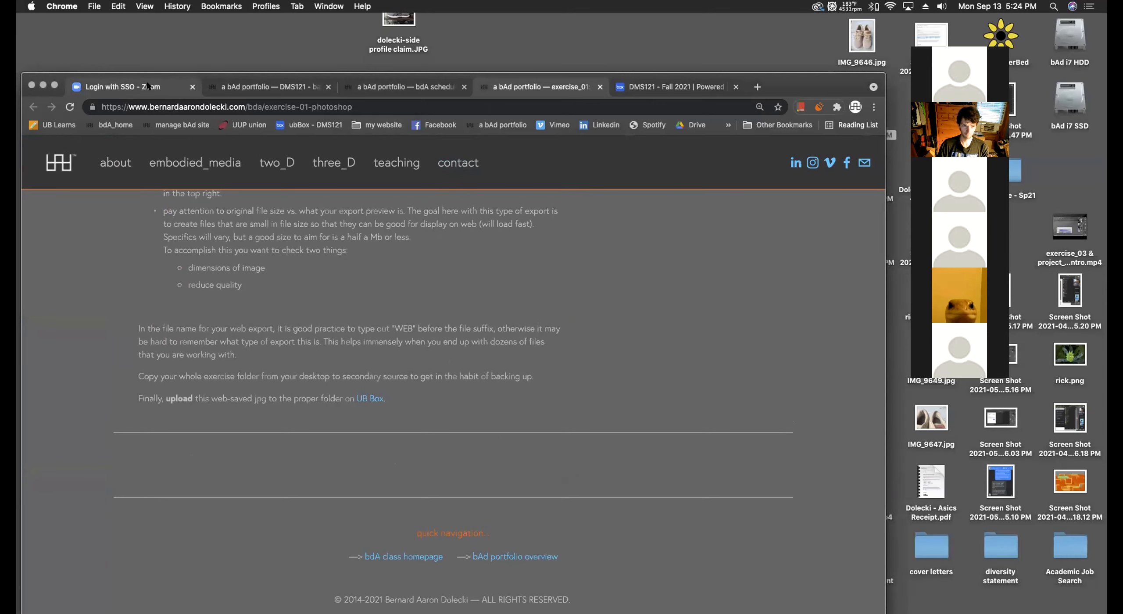
left_click(698, 89)
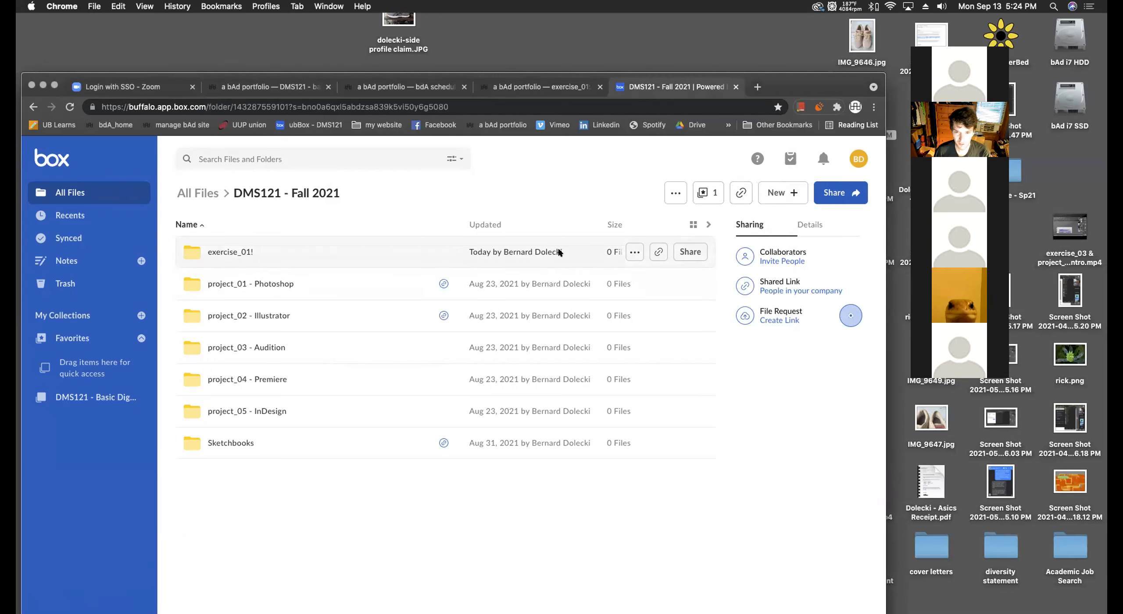
Review the collaboration, upload and notification settings of the exercise_01! folder, and leave without saving changes.
left_click(634, 251)
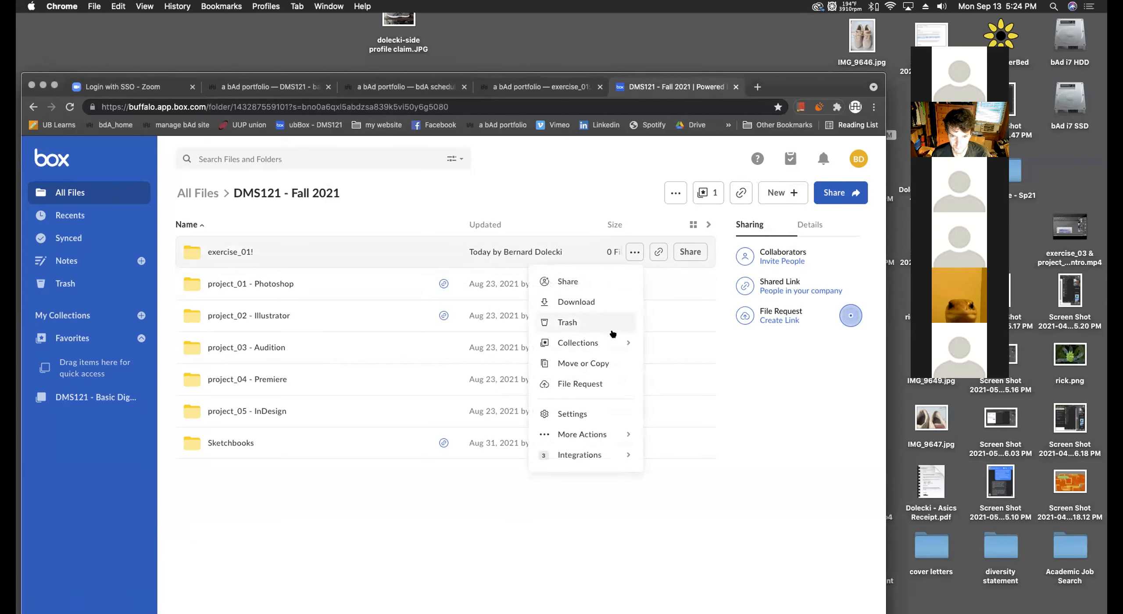
left_click(593, 413)
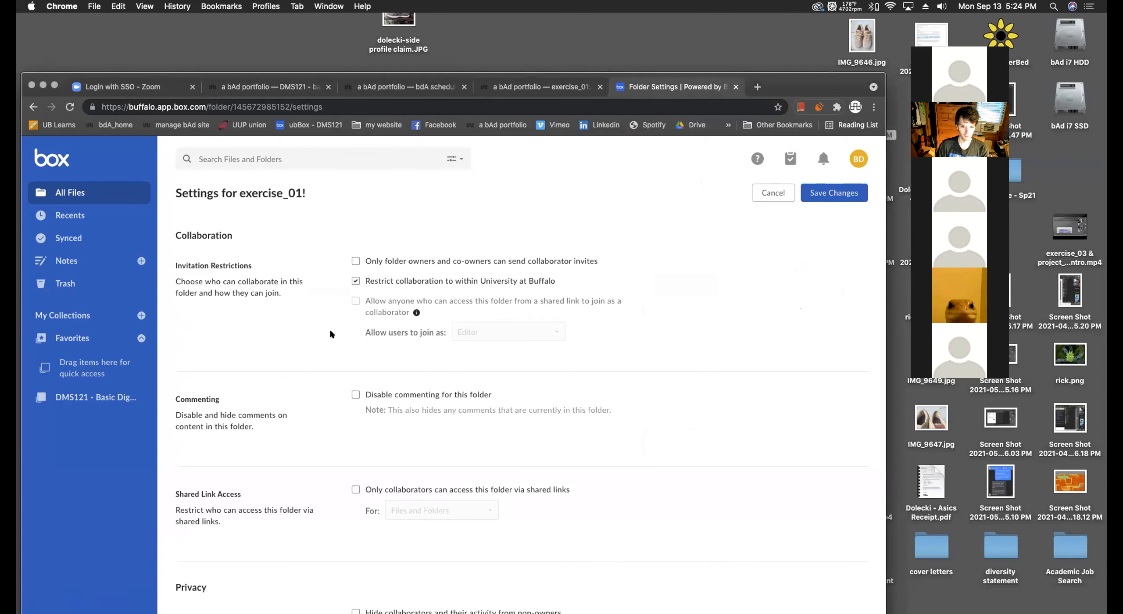
scroll(331, 330, "down", 15)
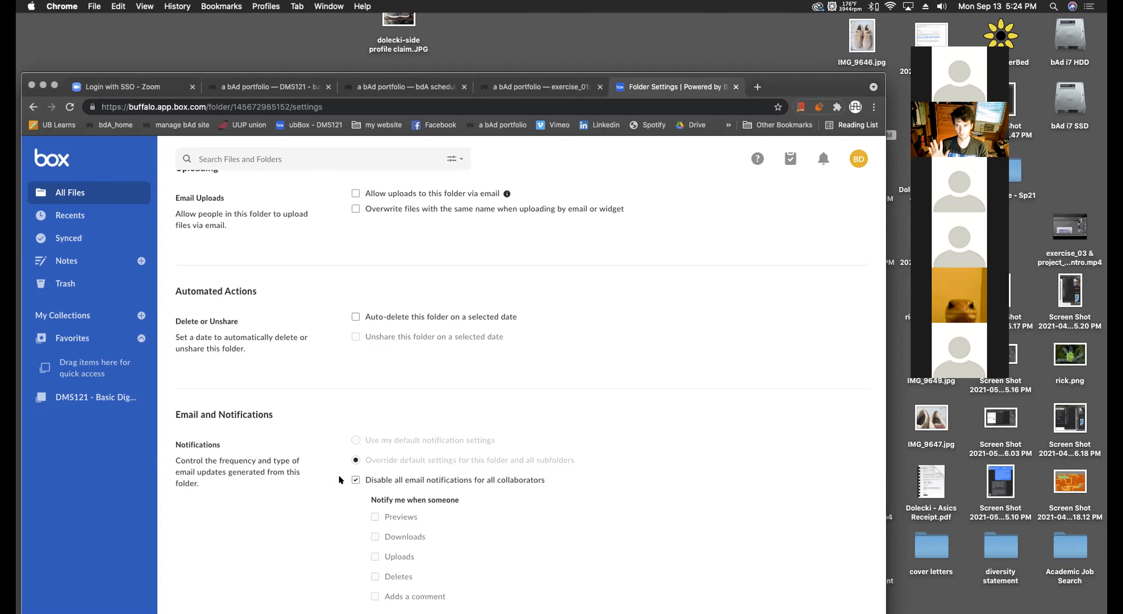
scroll(339, 475, "up", 15)
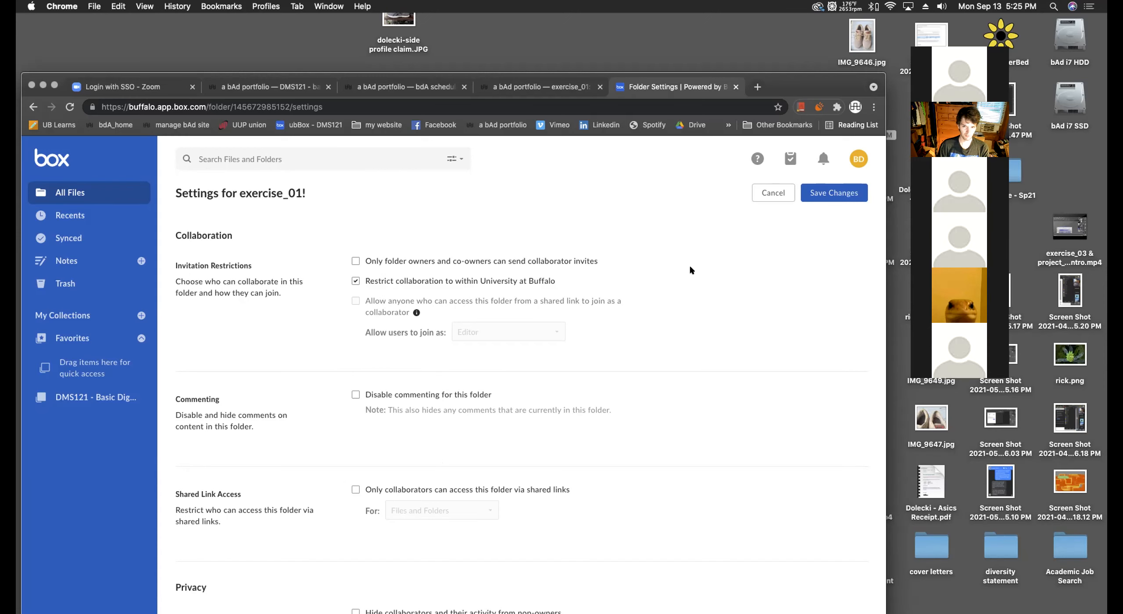
scroll(654, 333, "down", 1)
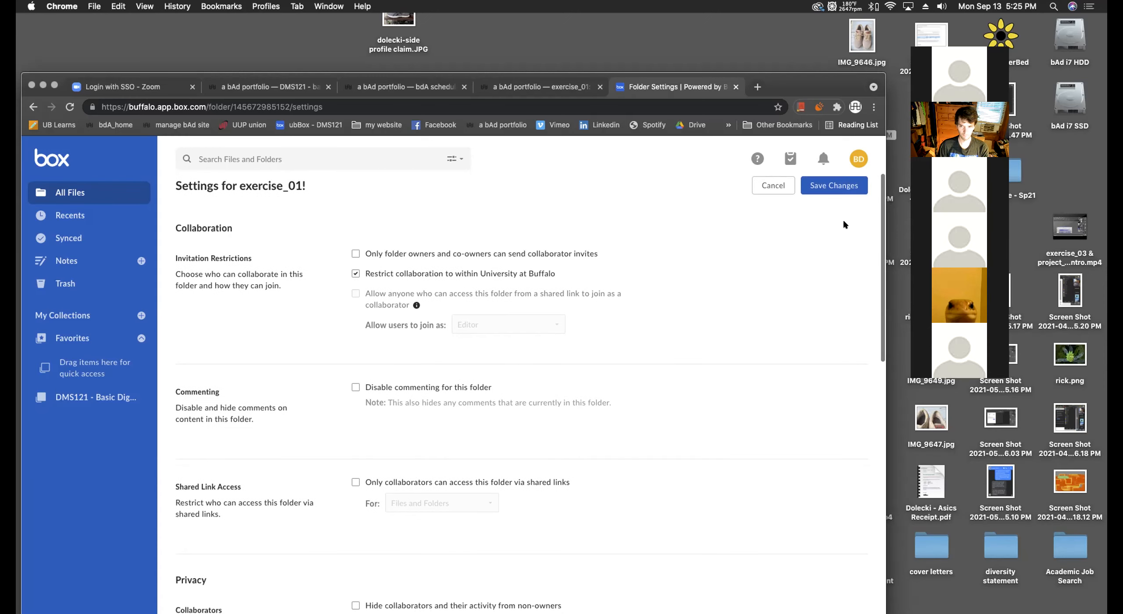
left_click(775, 184)
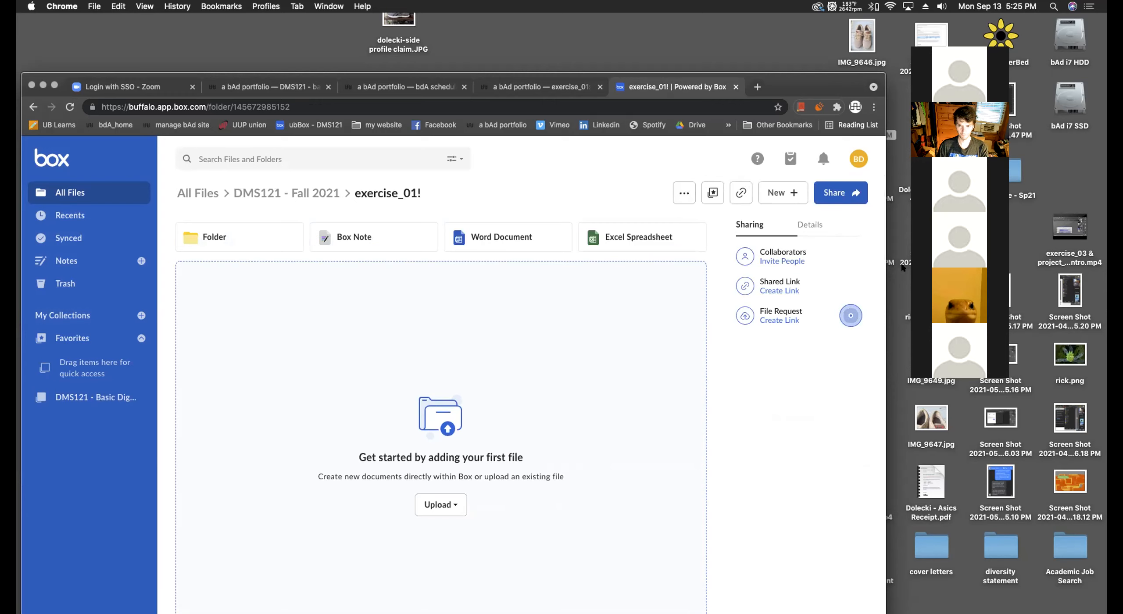
Look through the details and additional options of the exercise_01! folder, and return to the DMS121 - Fall 2021 folder.
left_click(797, 224)
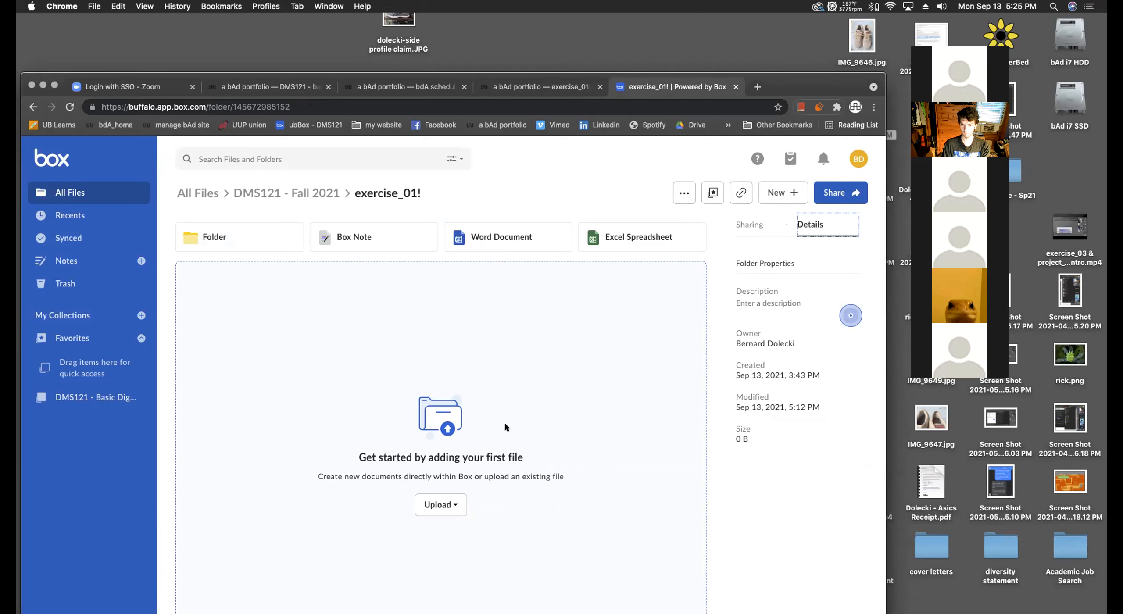
left_click(676, 191)
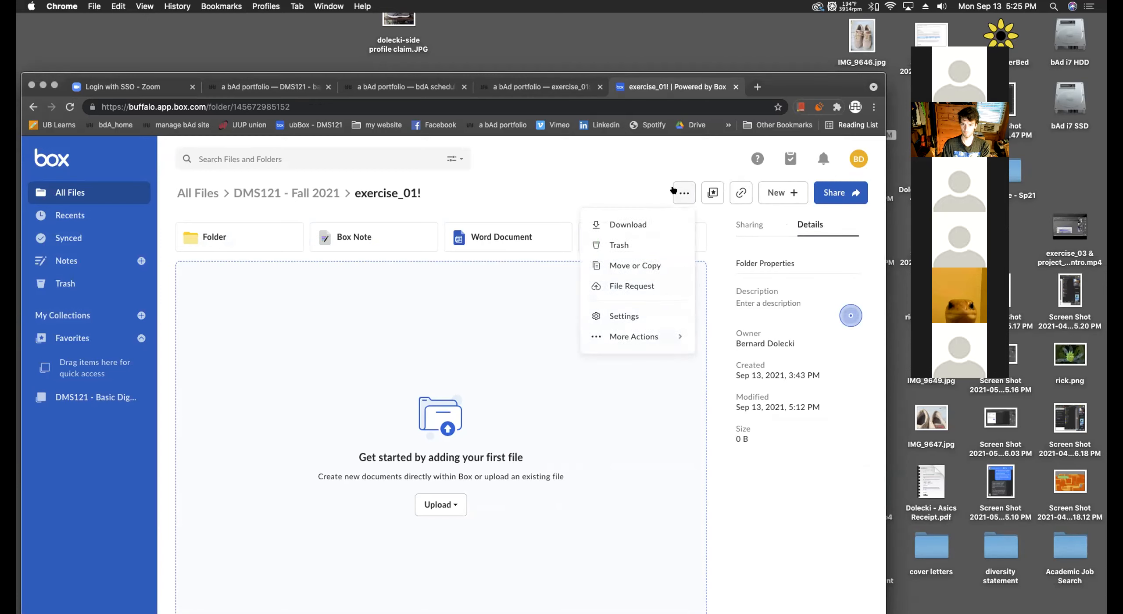
mouse_move(626, 331)
left_click(602, 176)
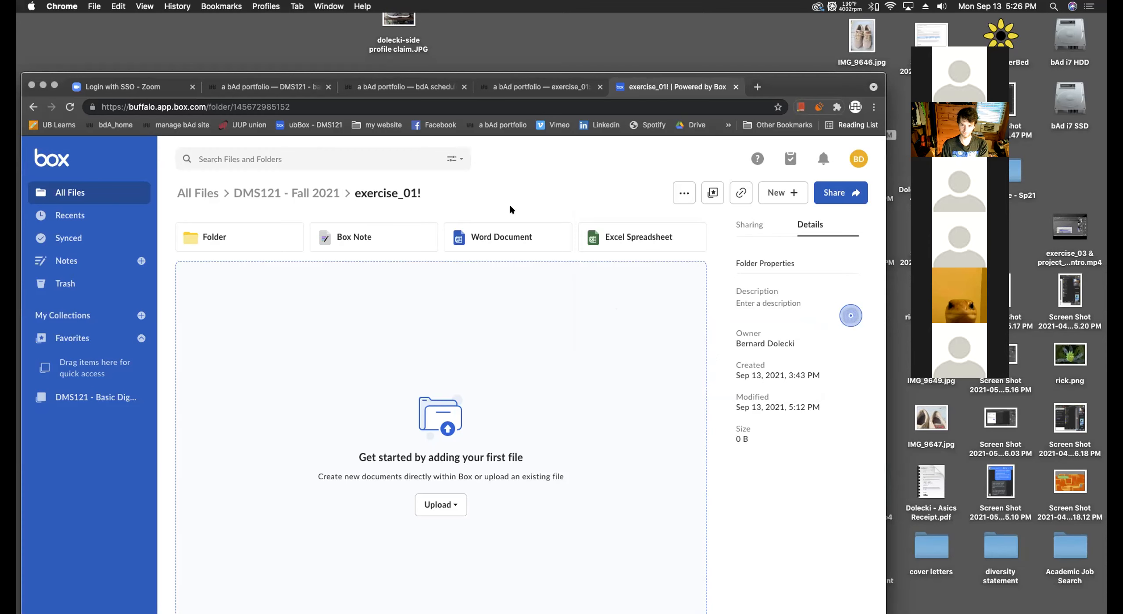
left_click(320, 193)
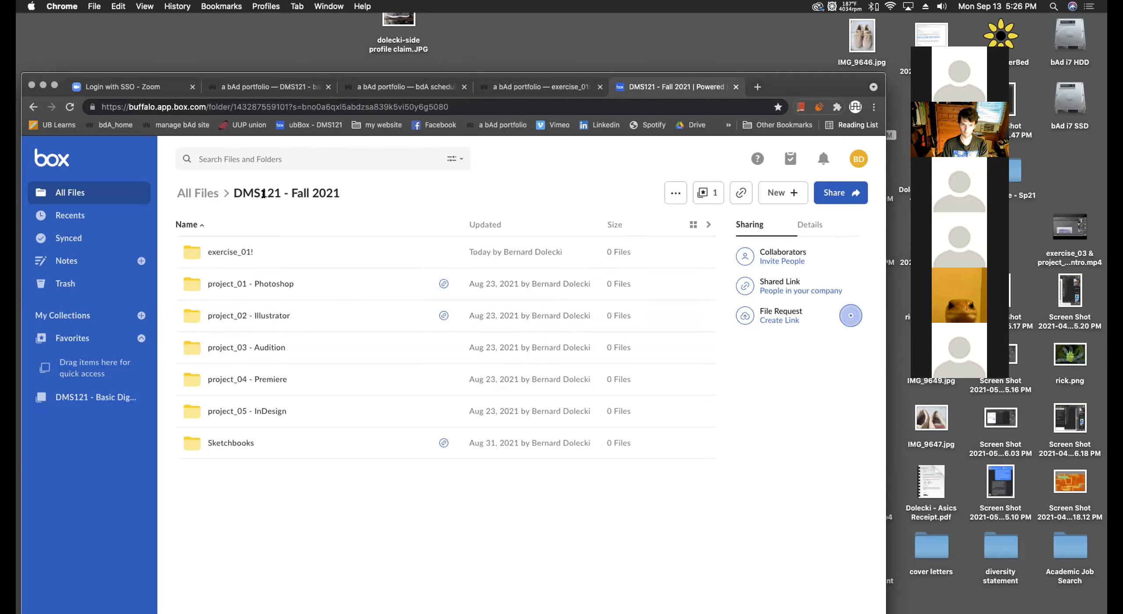
left_click_drag(234, 193, 298, 194)
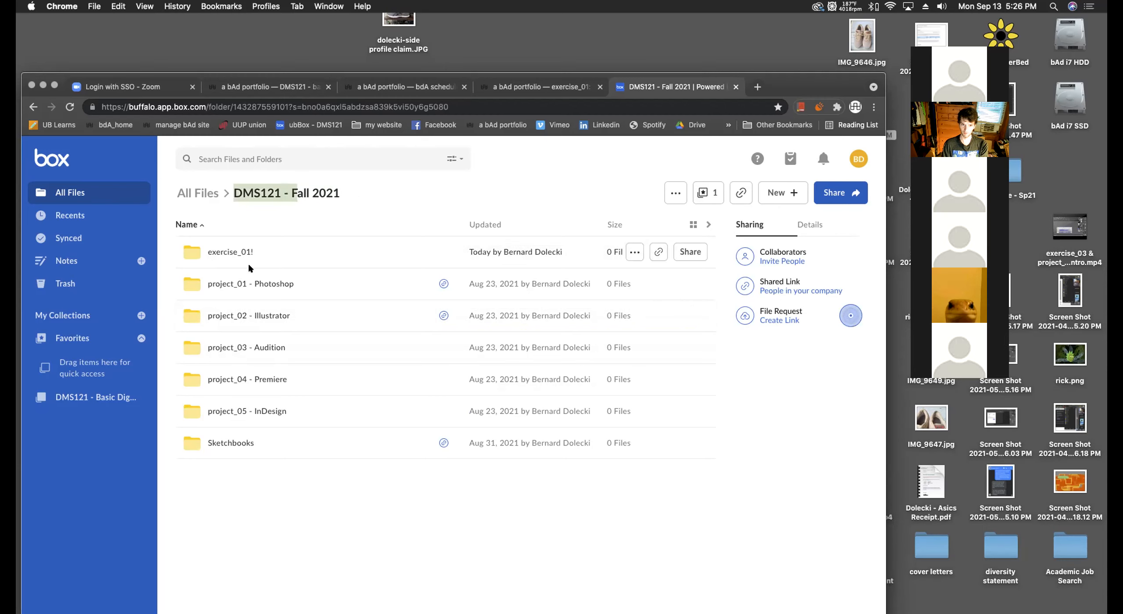
left_click(257, 484)
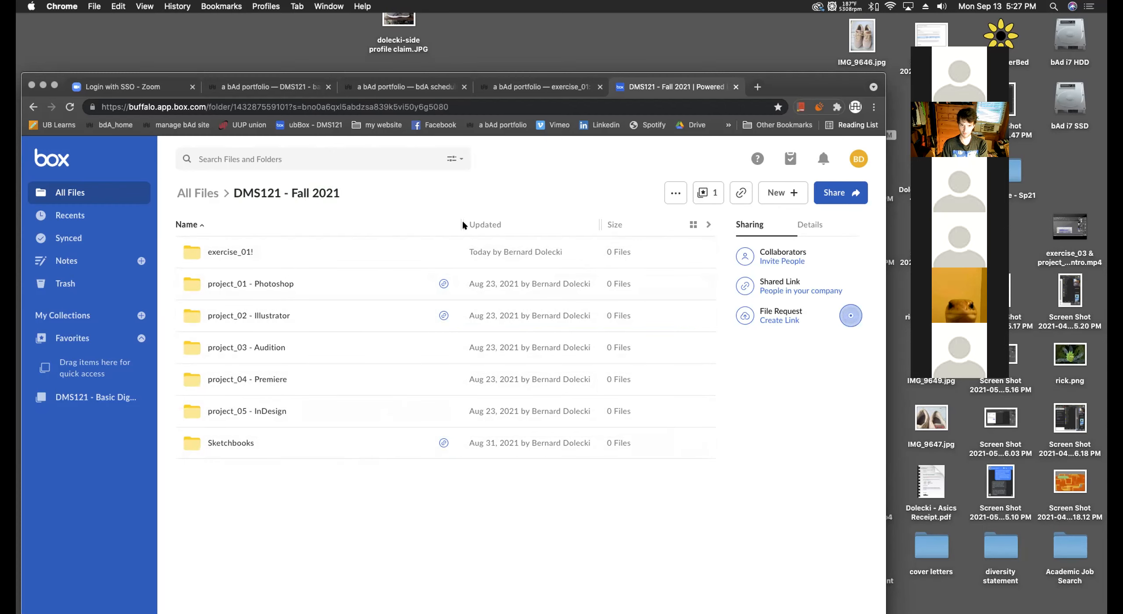
Start a new folder named test in DMS121 - Fall 2021 and consult the comparison of permission levels.
left_click(773, 194)
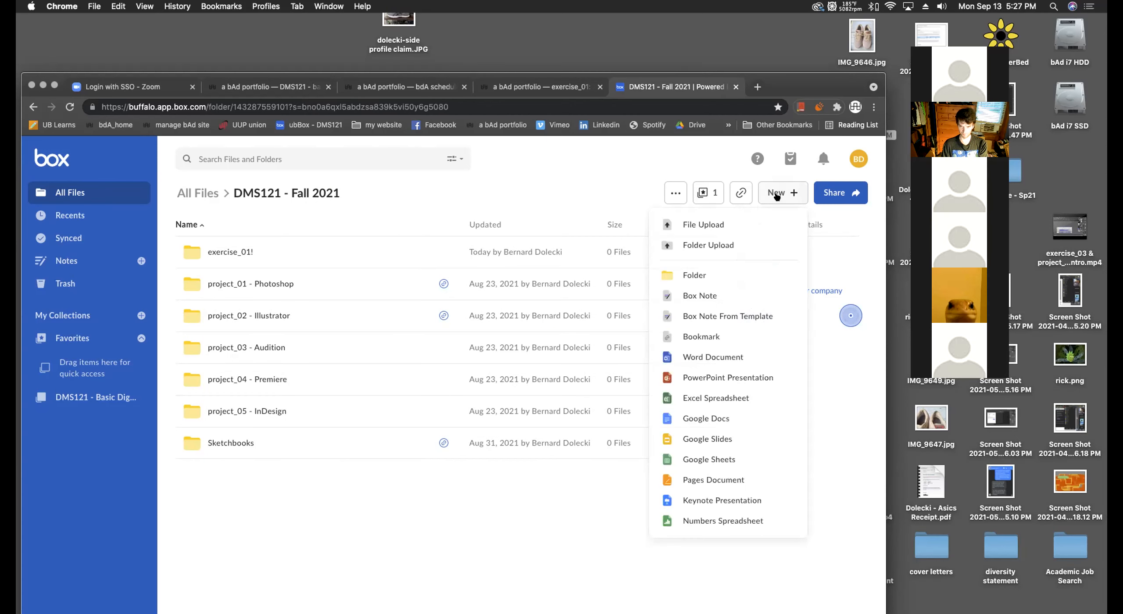
left_click(699, 275)
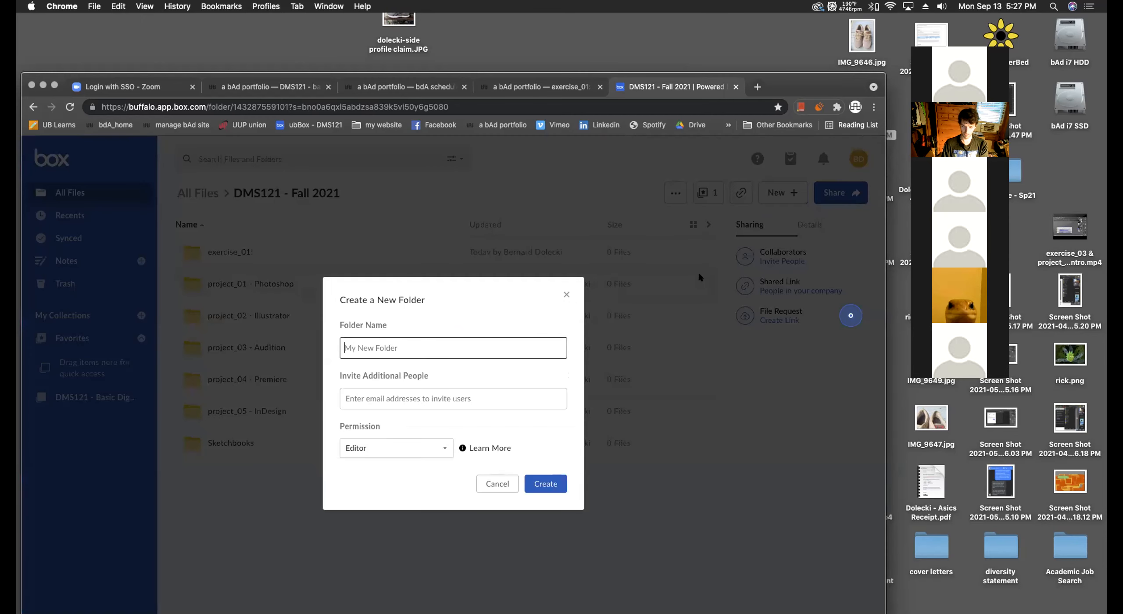
type("test")
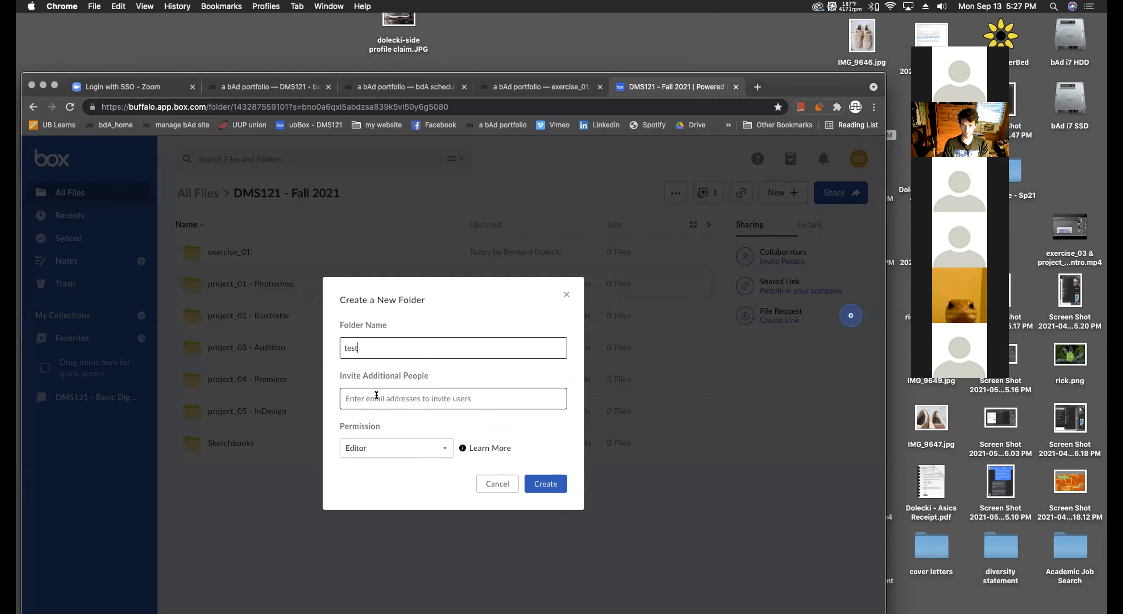
left_click(395, 448)
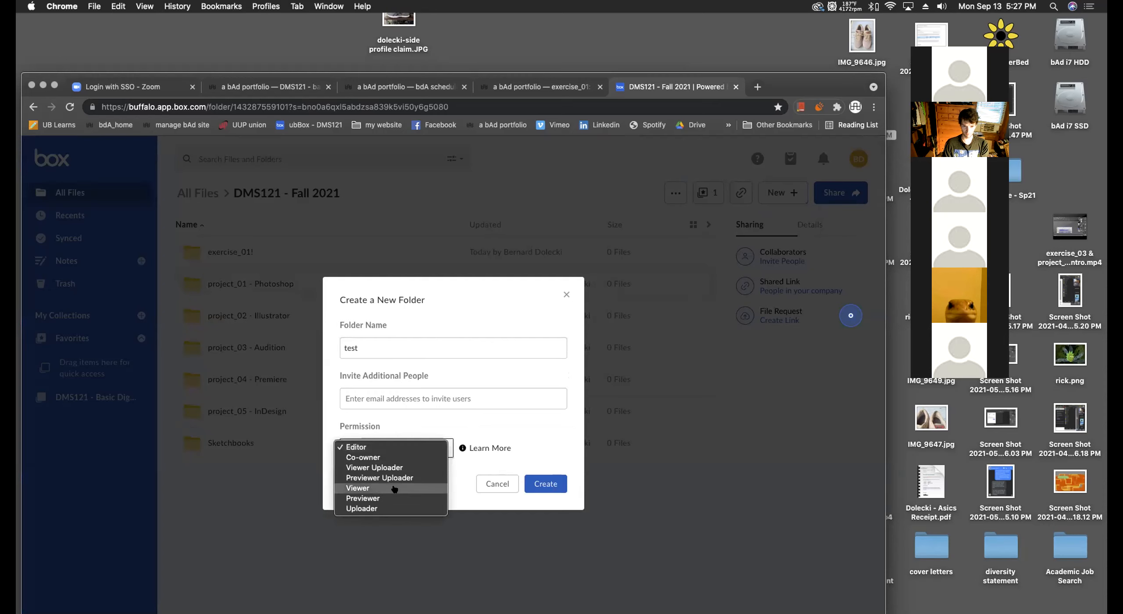
left_click(467, 431)
mouse_move(462, 447)
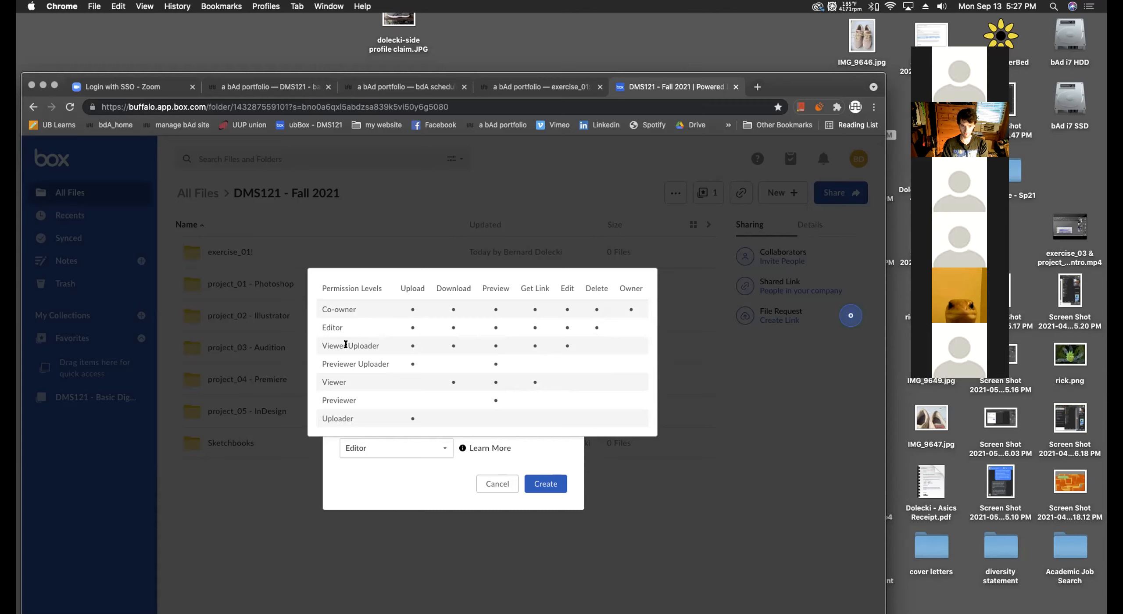
left_click_drag(319, 342, 380, 346)
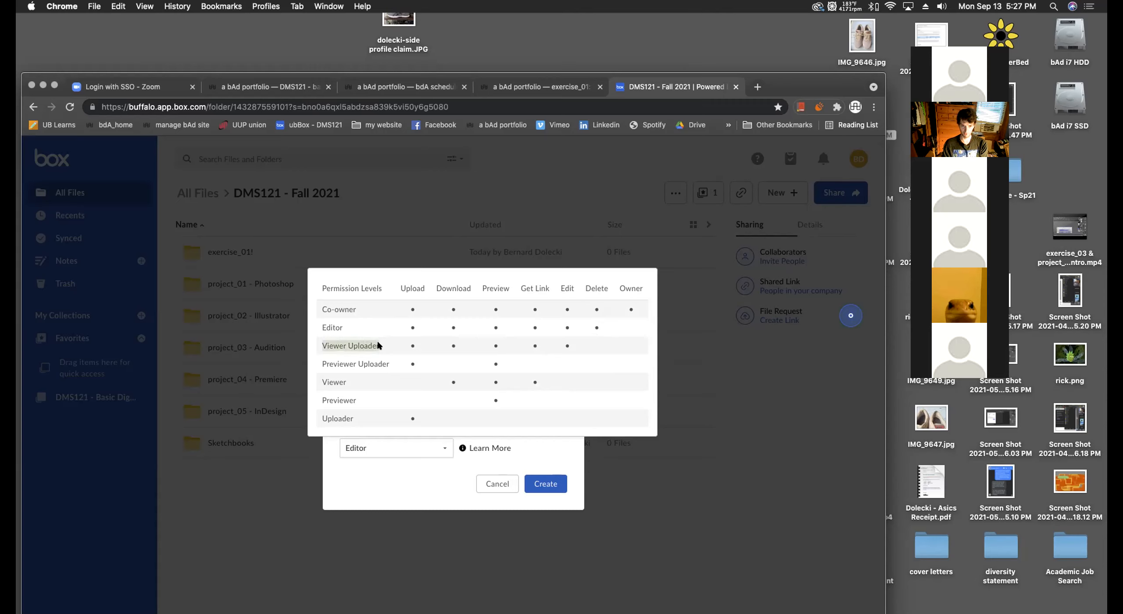
Set the new folder's permission to Viewer Uploader, recheck the permission levels, and create the folder.
left_click(444, 448)
left_click(429, 467)
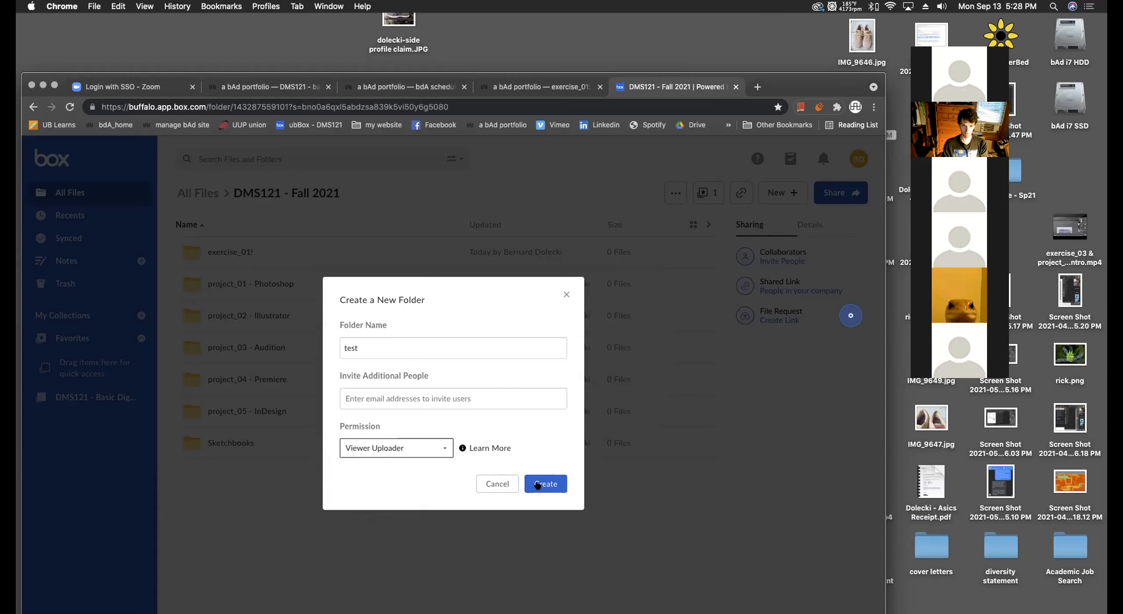
left_click(443, 448)
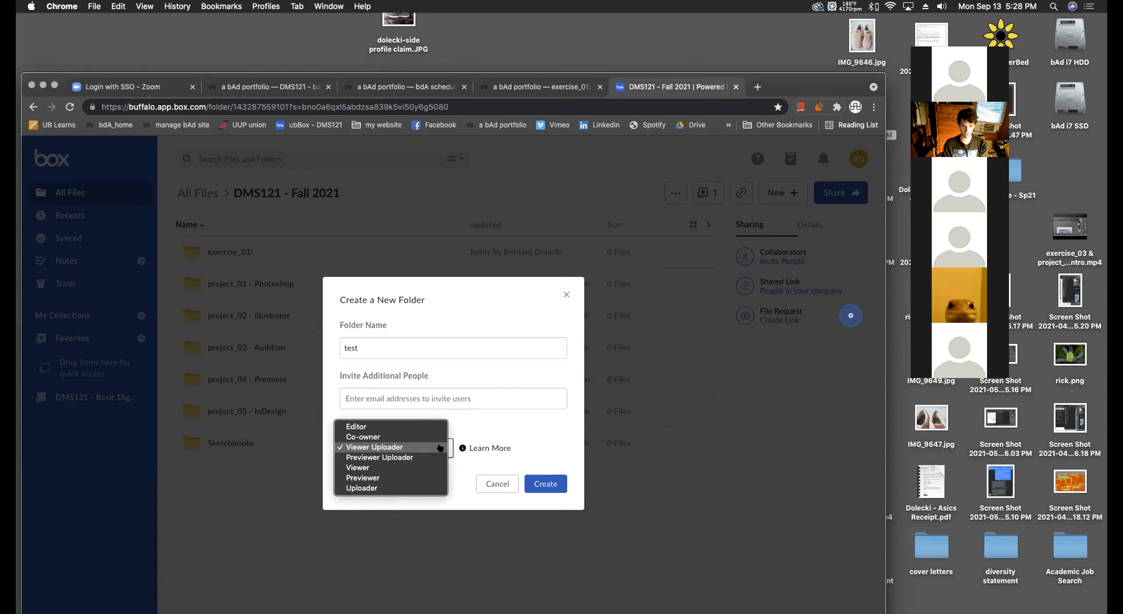
left_click(481, 443)
mouse_move(481, 444)
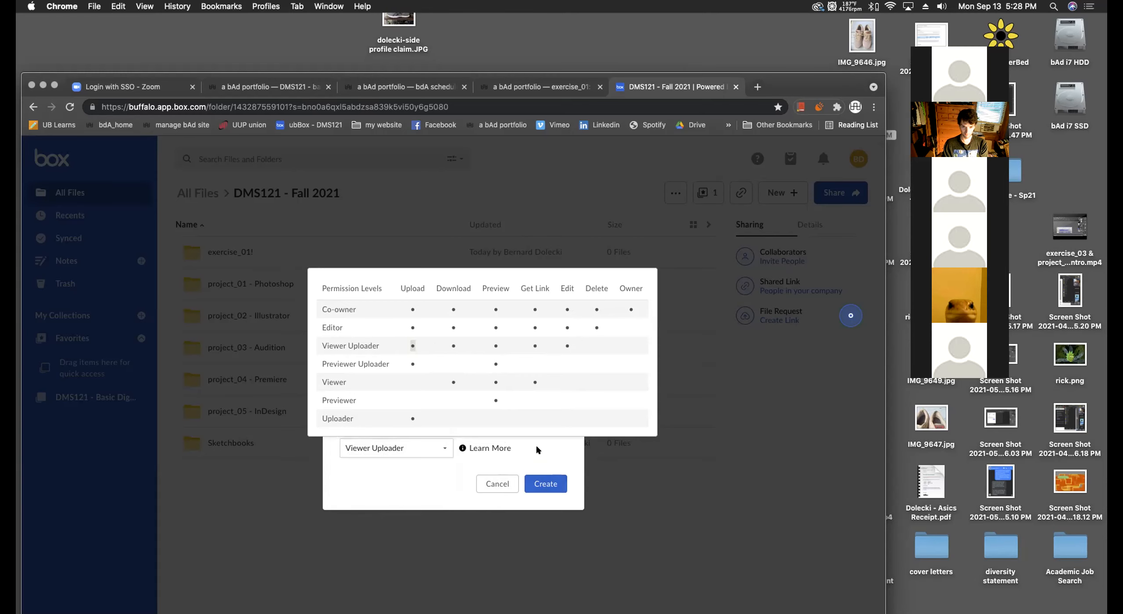
left_click(544, 483)
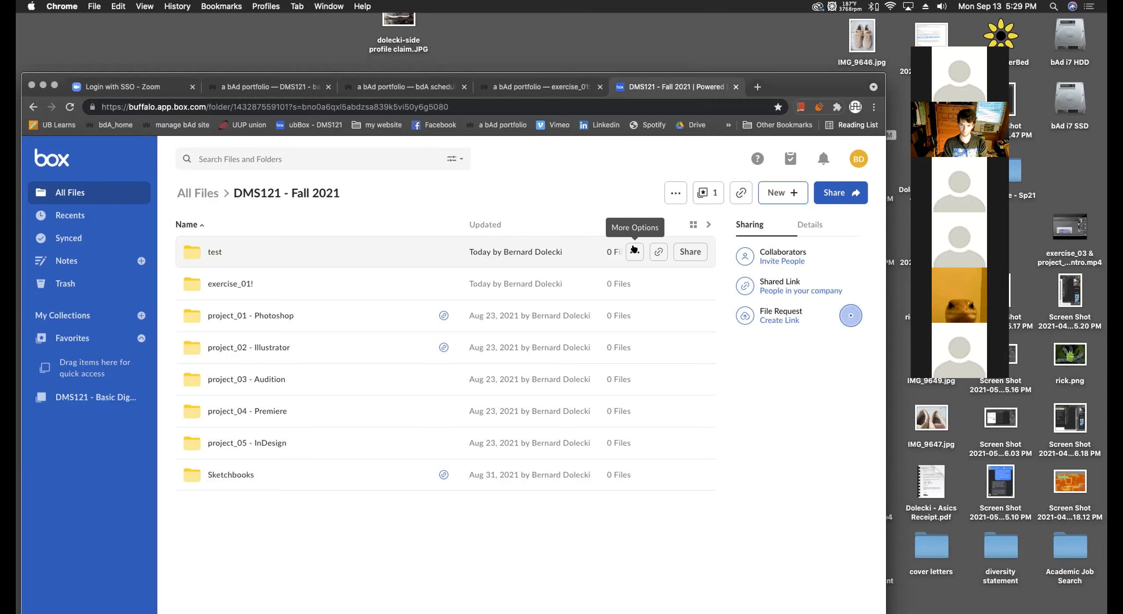
Create a shared link for the test folder and save its link settings with downloads allowed.
left_click(658, 252)
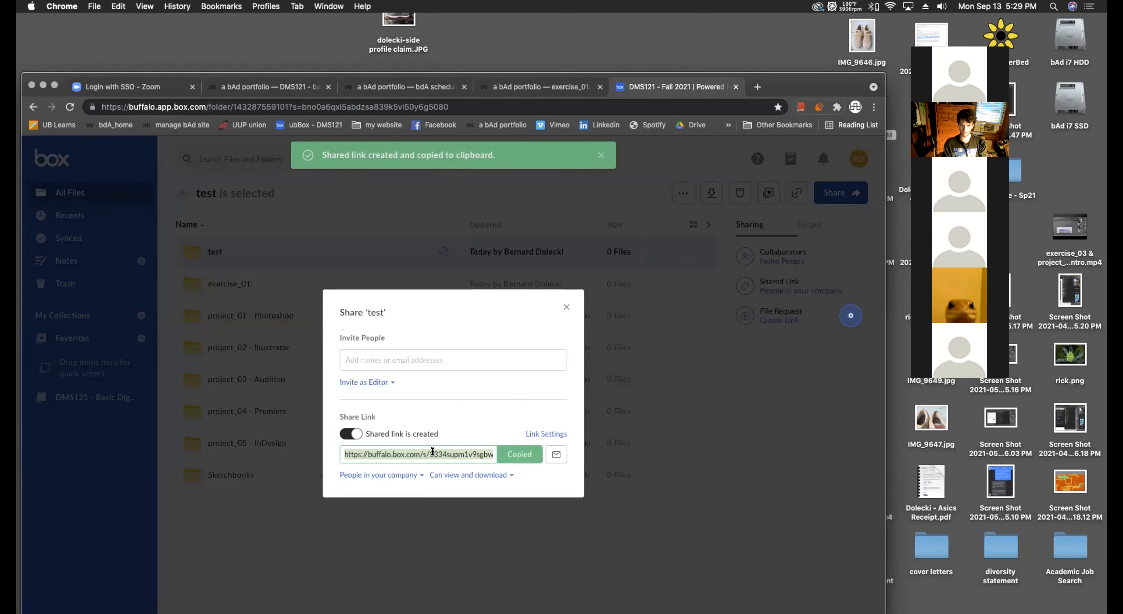
left_click(689, 320)
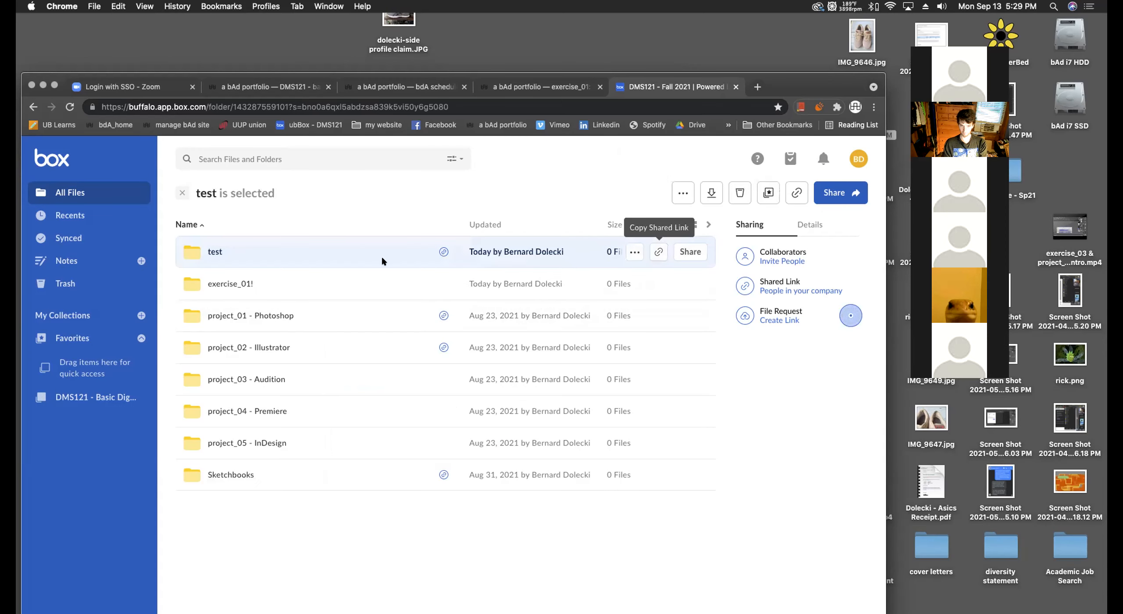
left_click(652, 251)
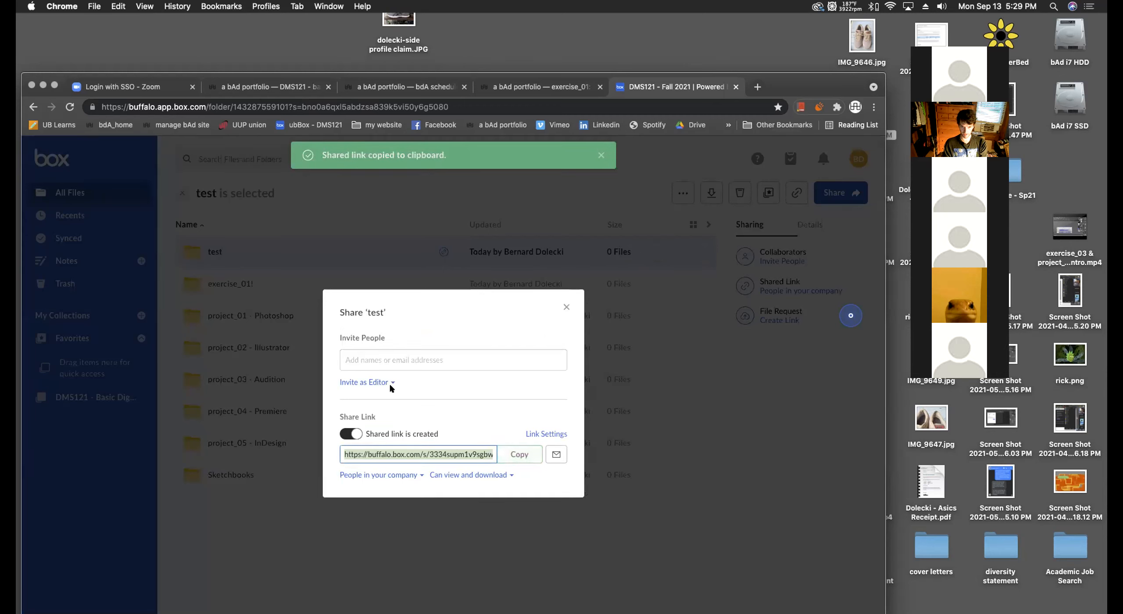
left_click(540, 432)
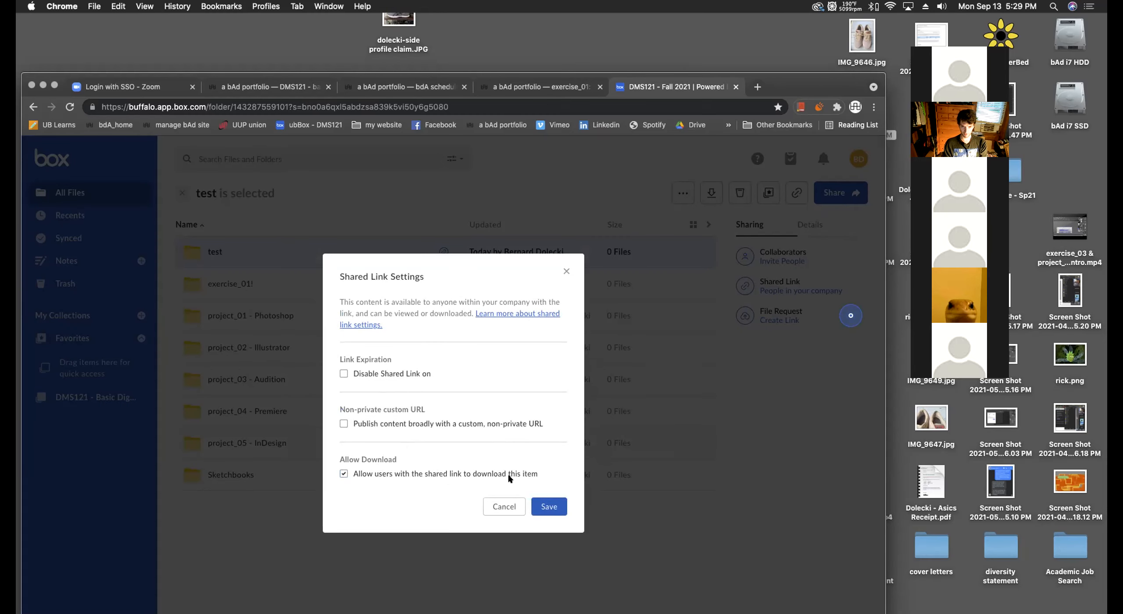
left_click(547, 507)
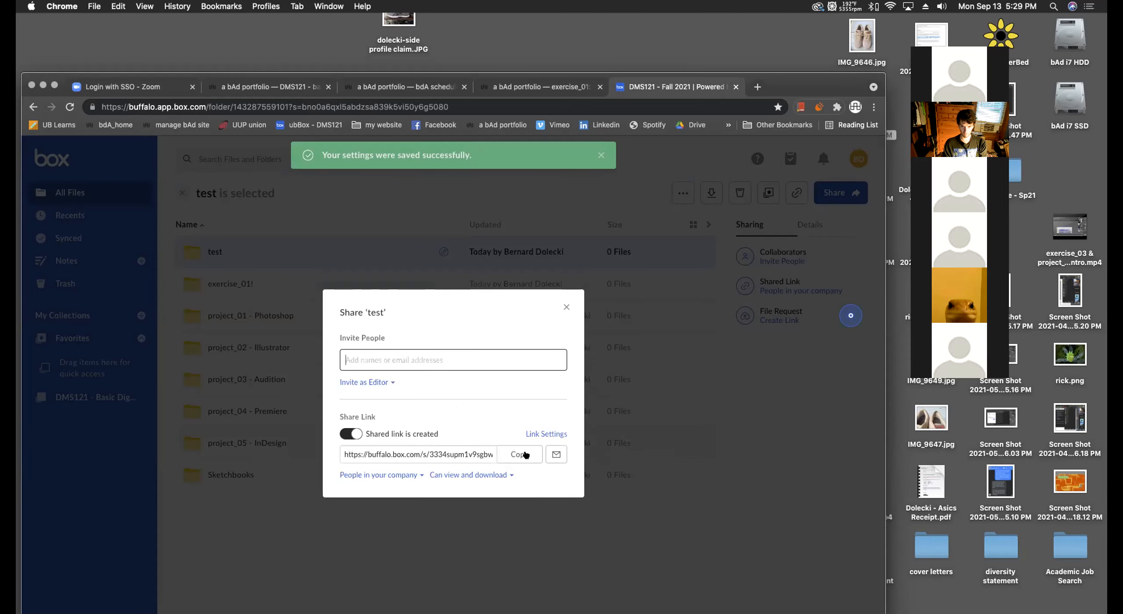
Check the shared link's permission and access options for the test folder, and copy the link.
left_click(463, 476)
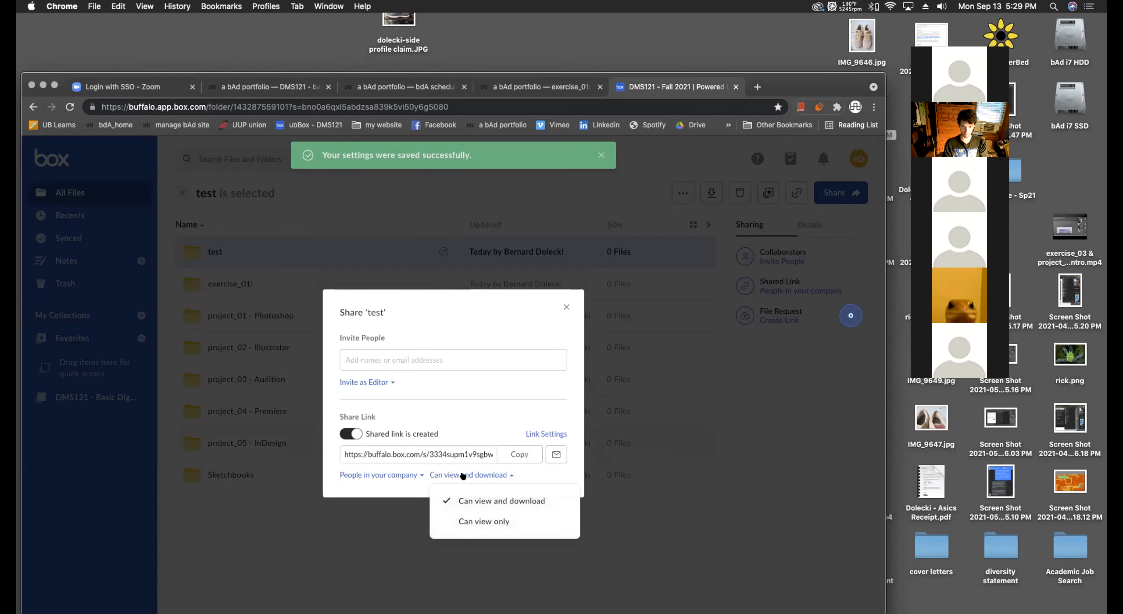
left_click(418, 475)
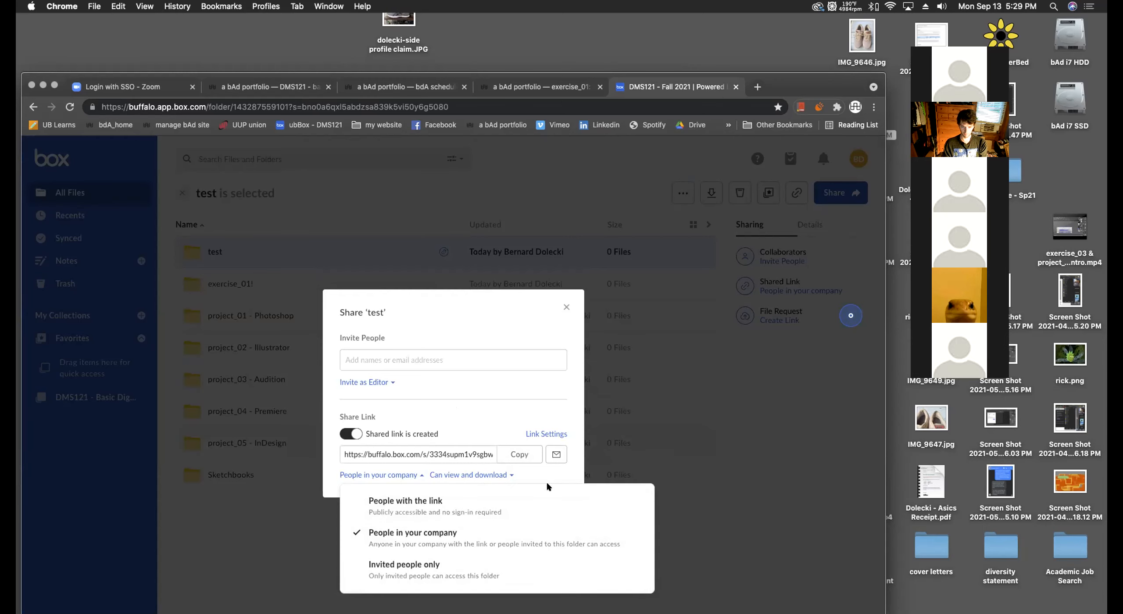
left_click(555, 469)
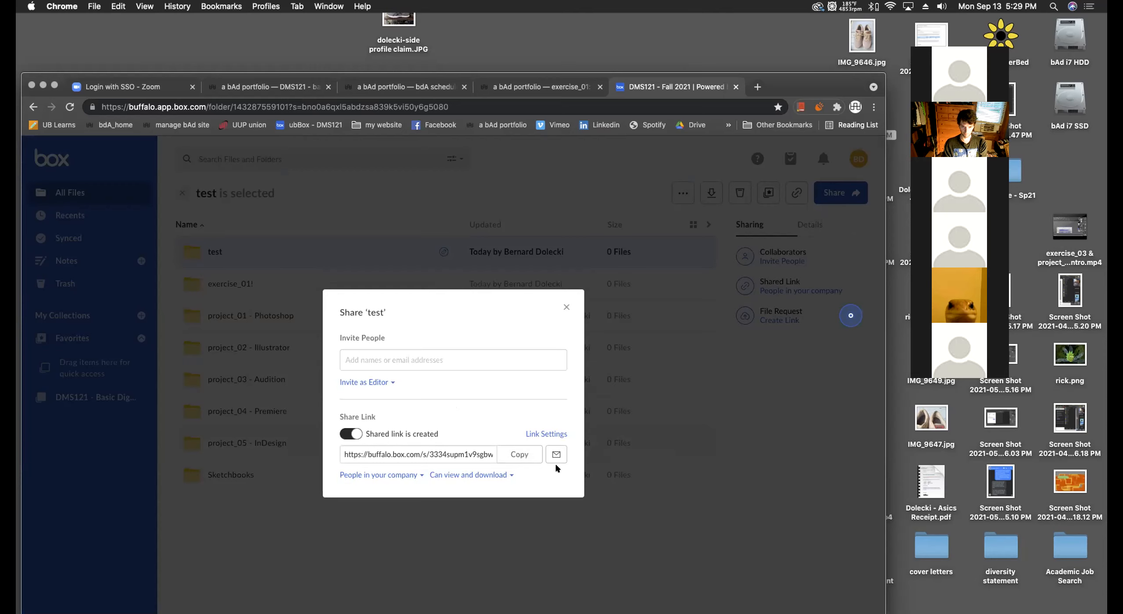
left_click(525, 457)
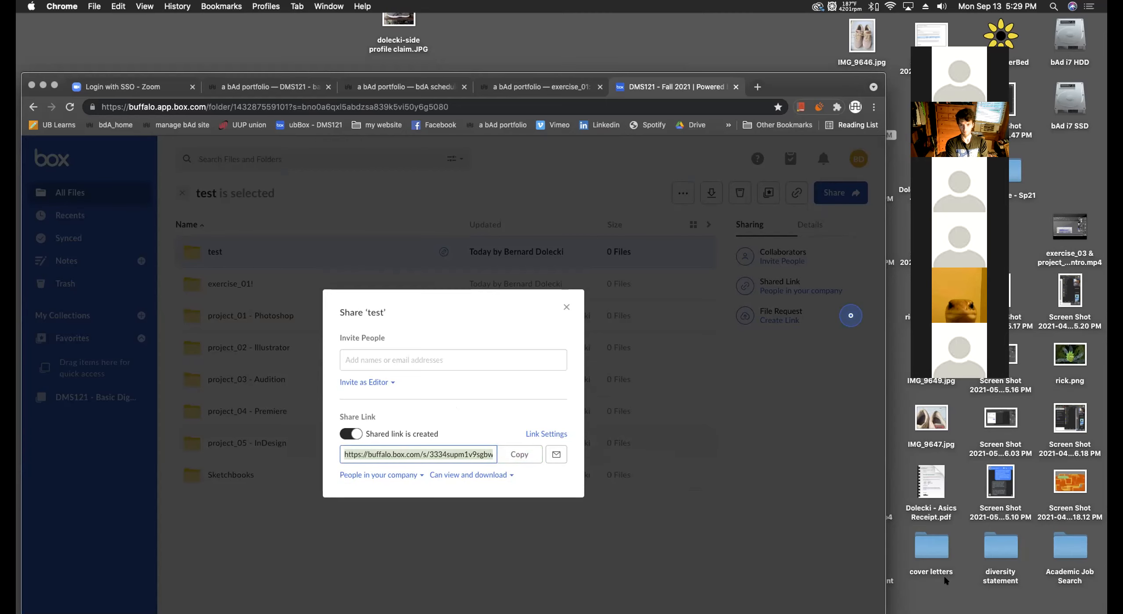
Leave the sharing dialog, copy the test folder's shared link directly from the folder list, and return to the list.
left_click(721, 444)
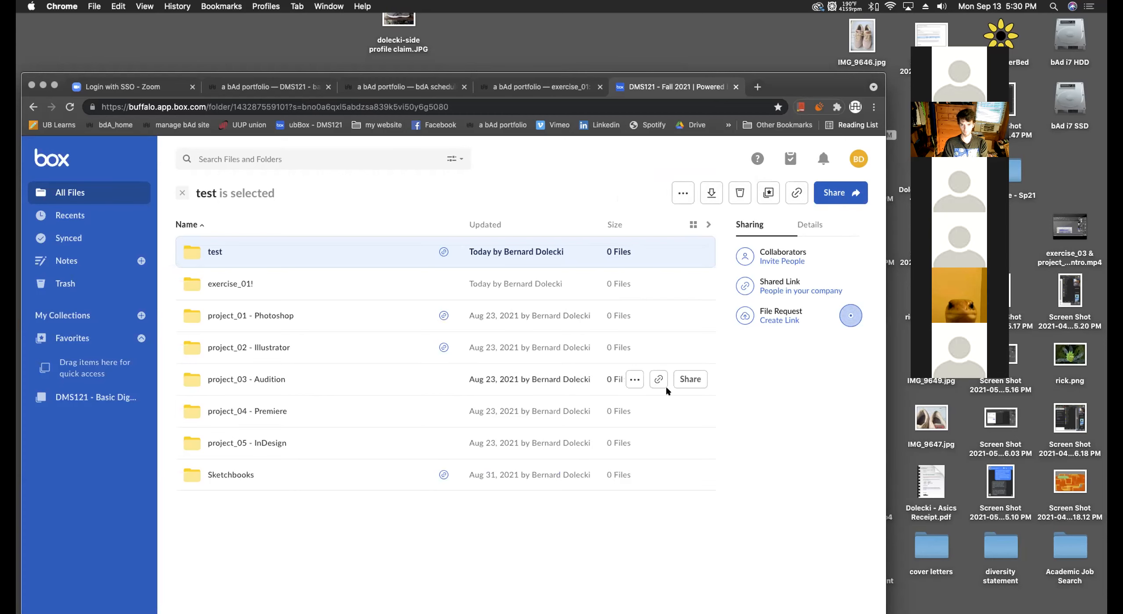
left_click(443, 252)
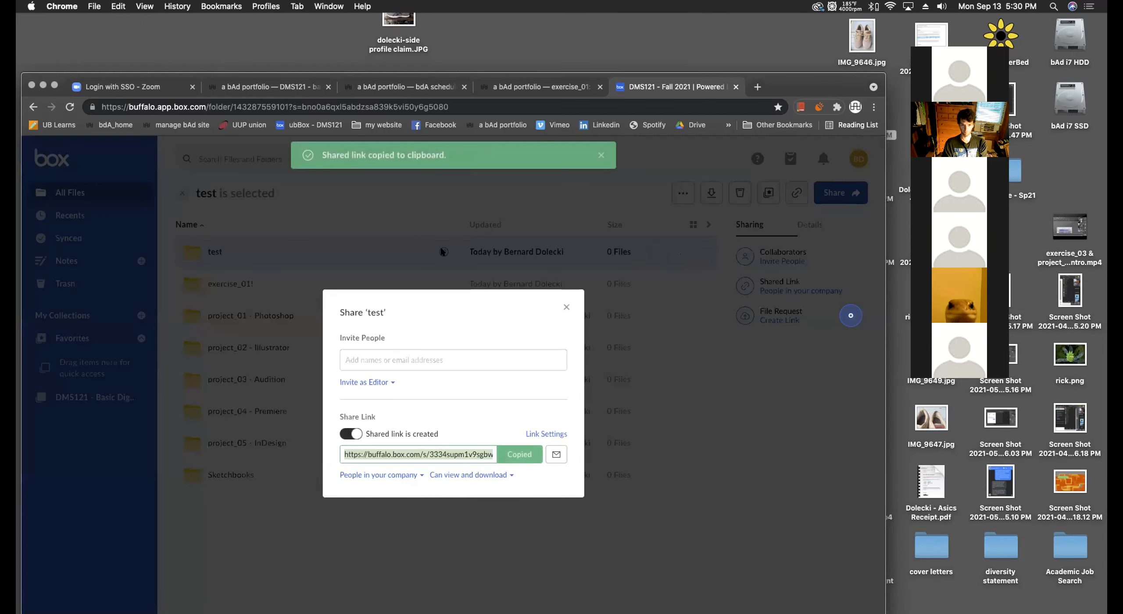
left_click(560, 301)
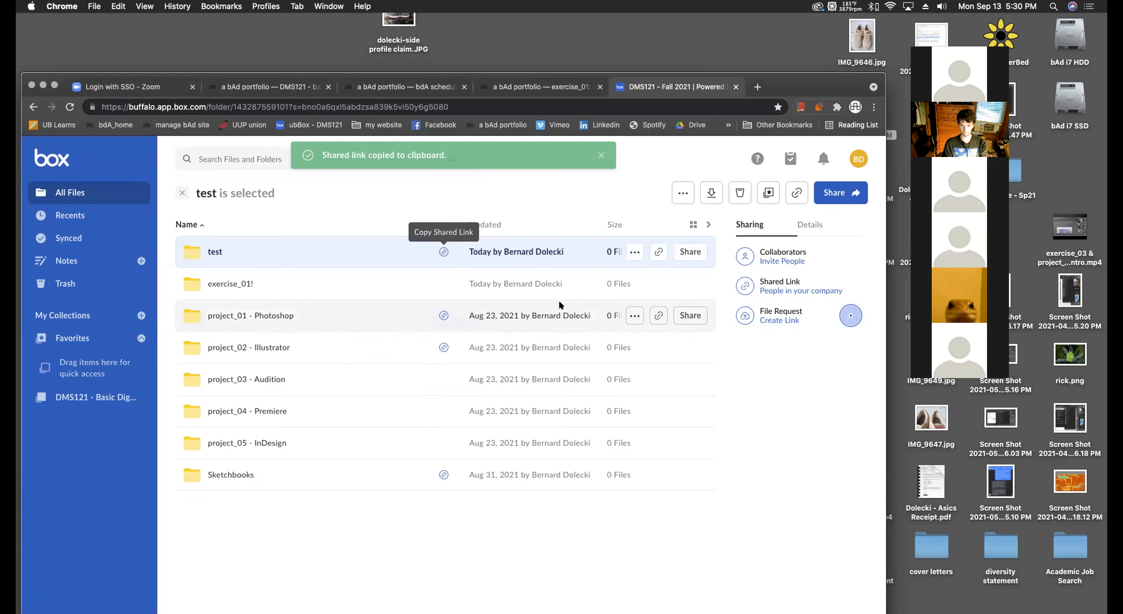
Copy the test folder's shared link once more and review the permission levels available for inviting people.
left_click(659, 252)
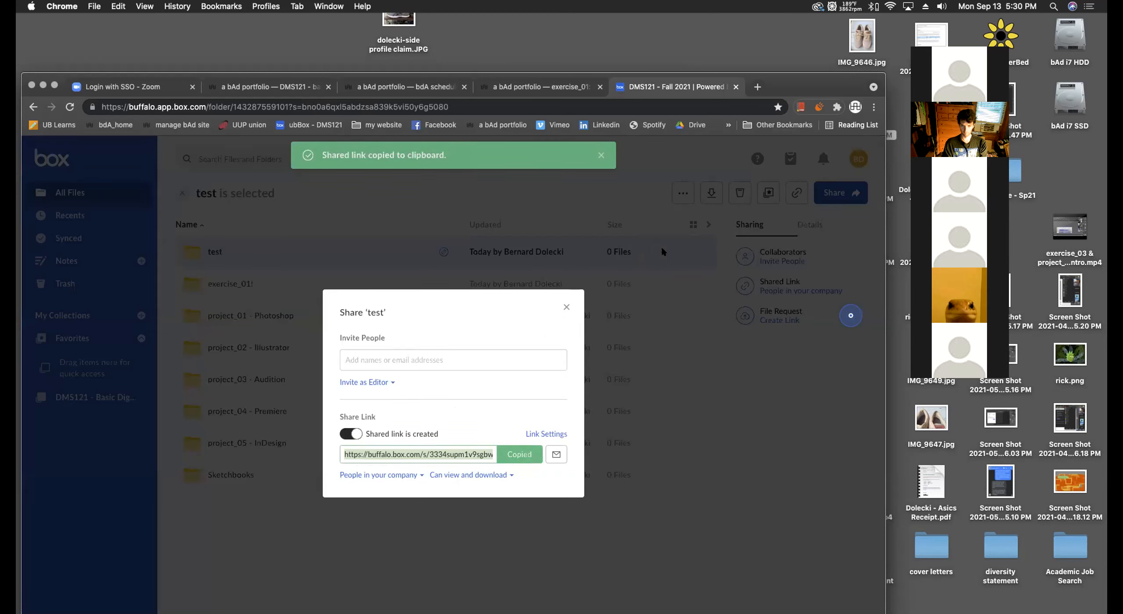
left_click(381, 382)
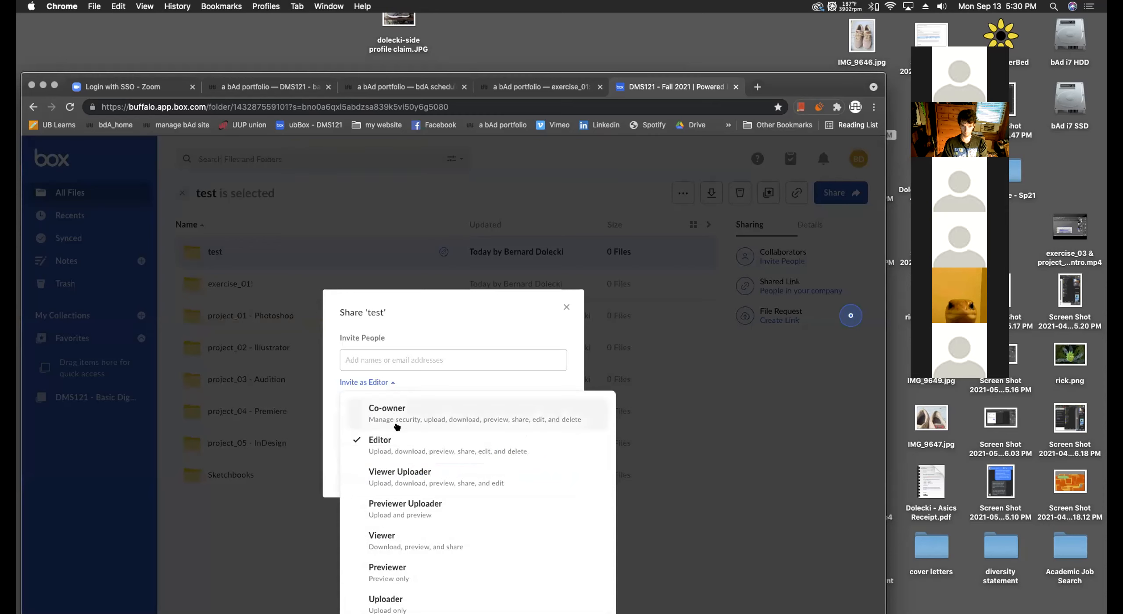
left_click(501, 377)
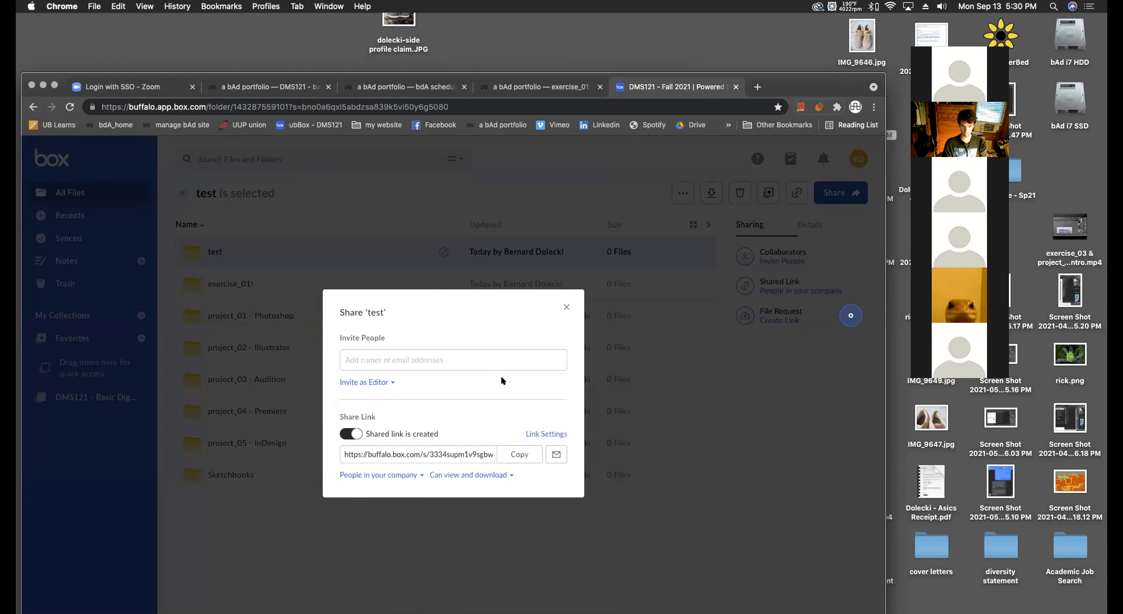
Open the test folder's shared link settings, follow the help link about them, and look over the Box Support page.
left_click(540, 434)
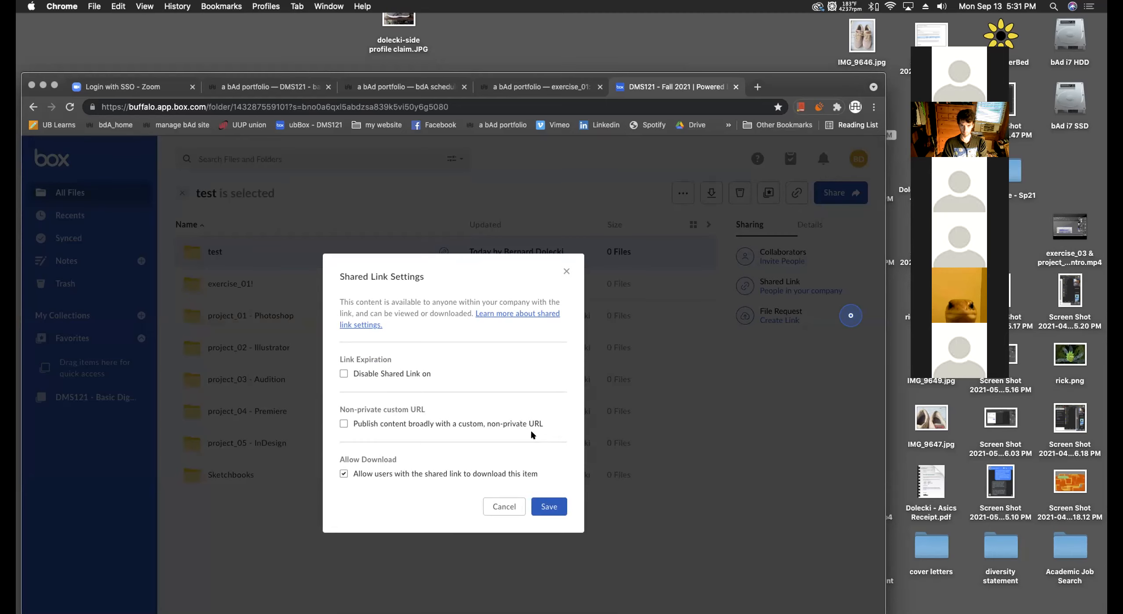
left_click(502, 316)
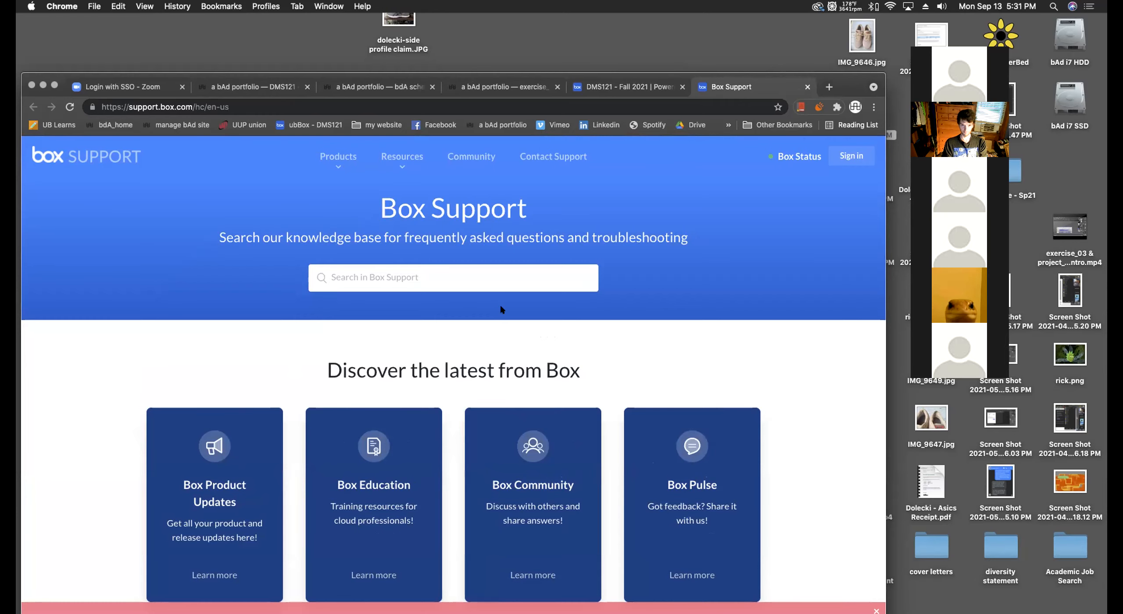
scroll(181, 347, "down", 10)
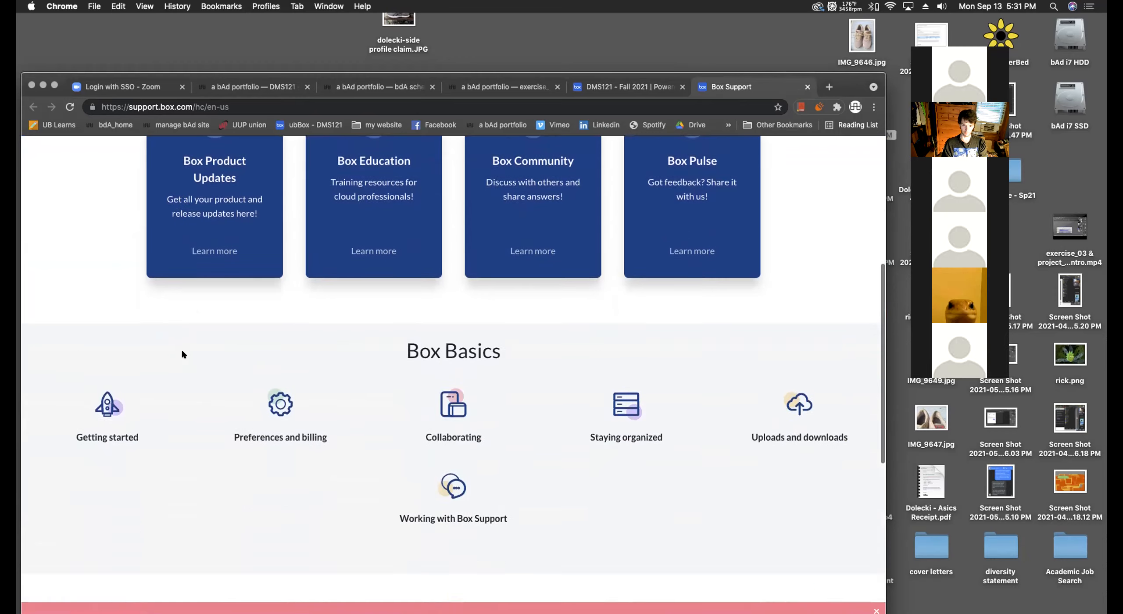
scroll(182, 354, "up", 10)
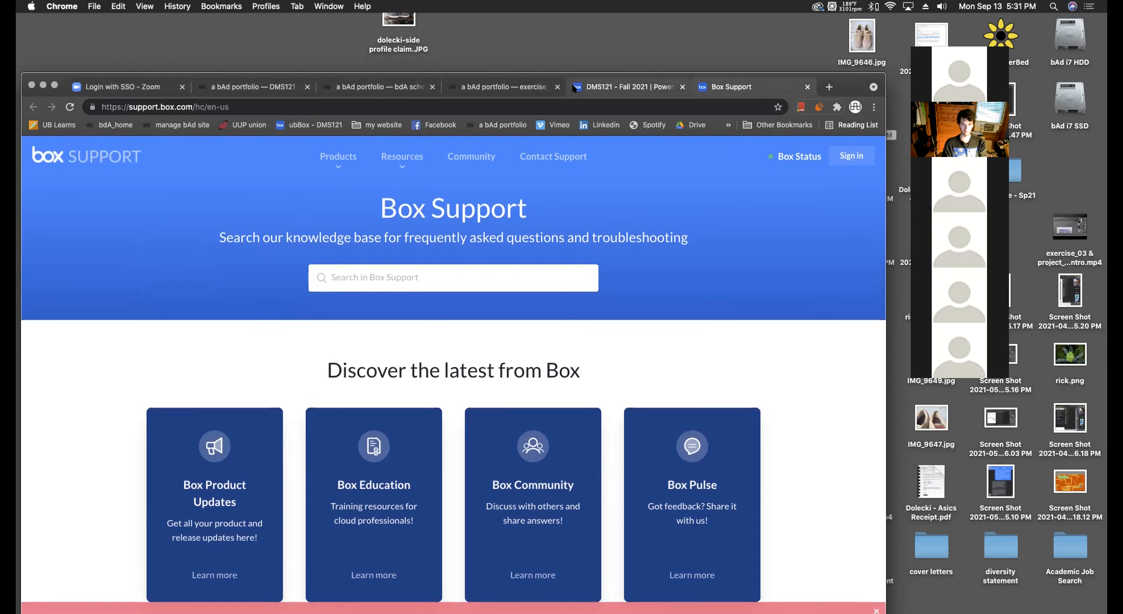
Return to the DMS121 - basic digital Arts course page and move the browser window up to the screen's upper edge.
left_click(223, 82)
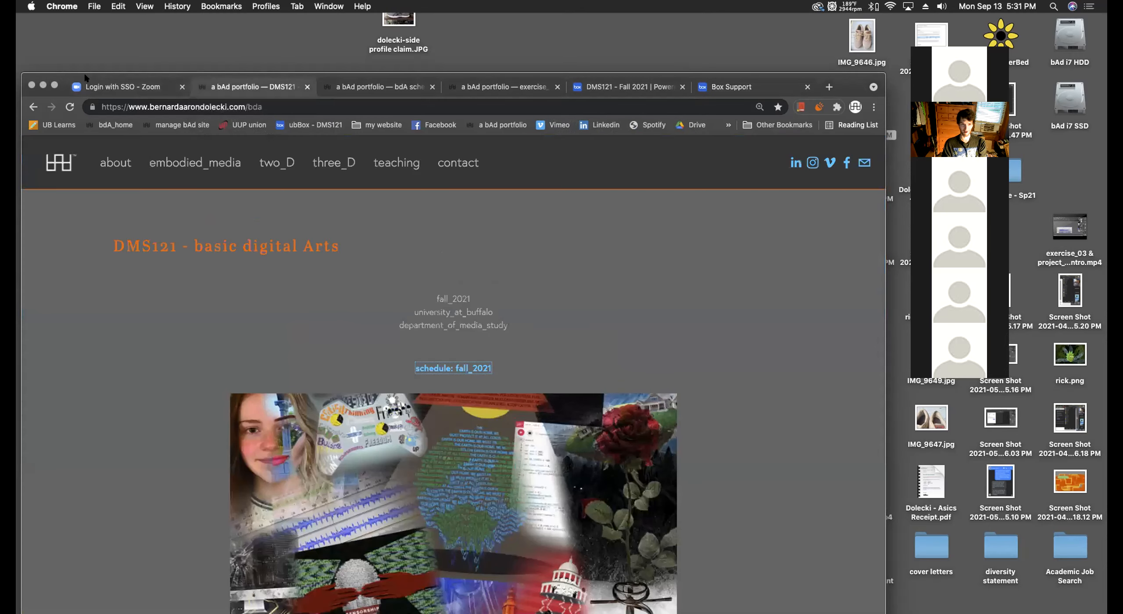
left_click_drag(66, 82, 59, 7)
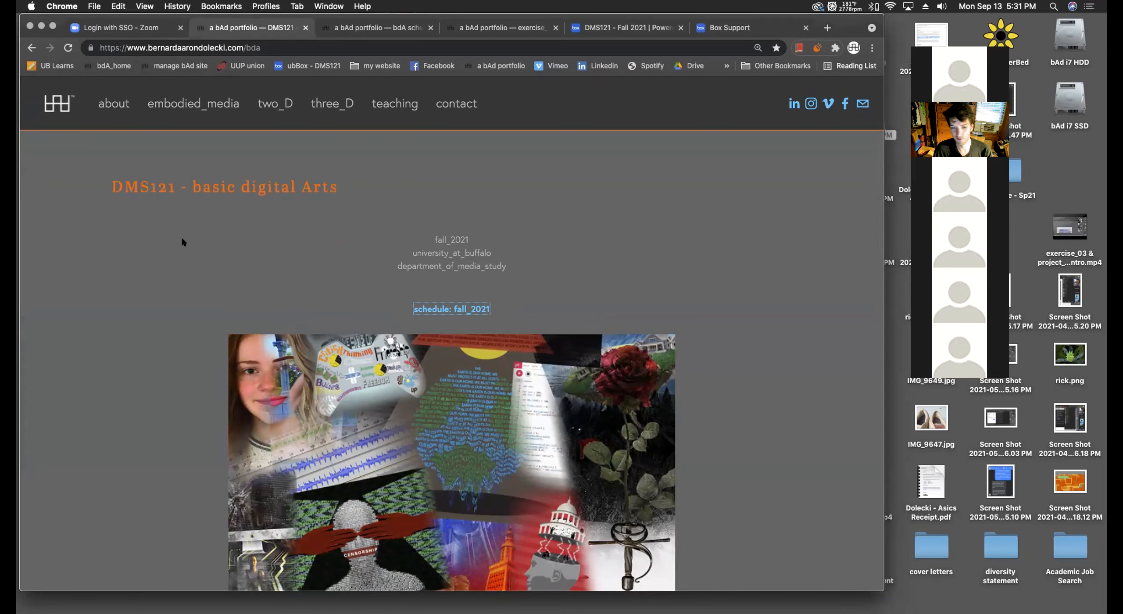
scroll(183, 241, "down", 1)
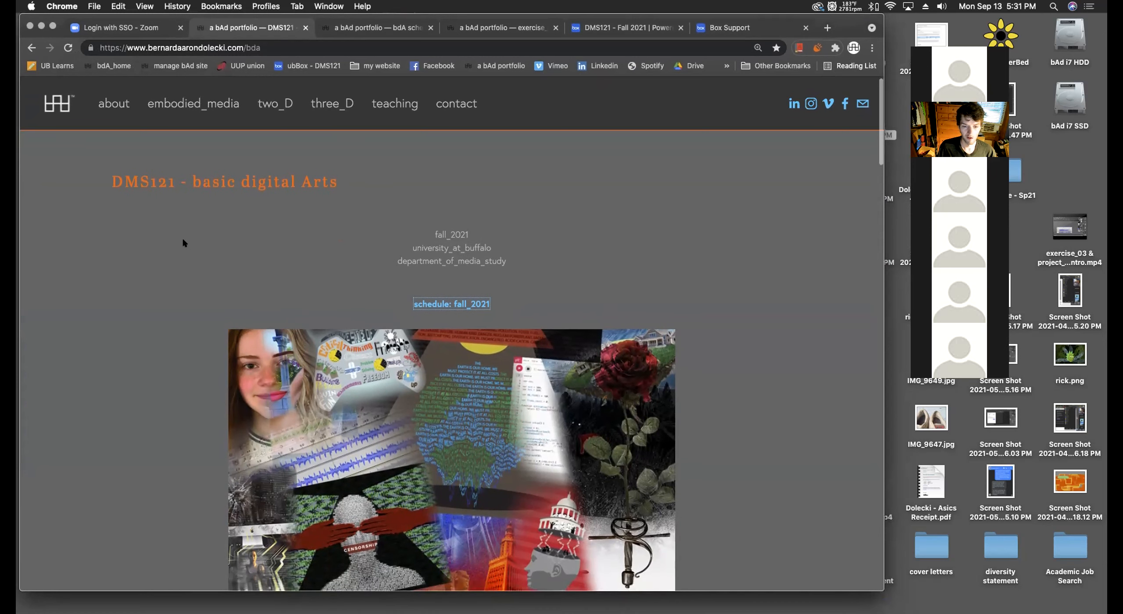
scroll(183, 242, "up", 1)
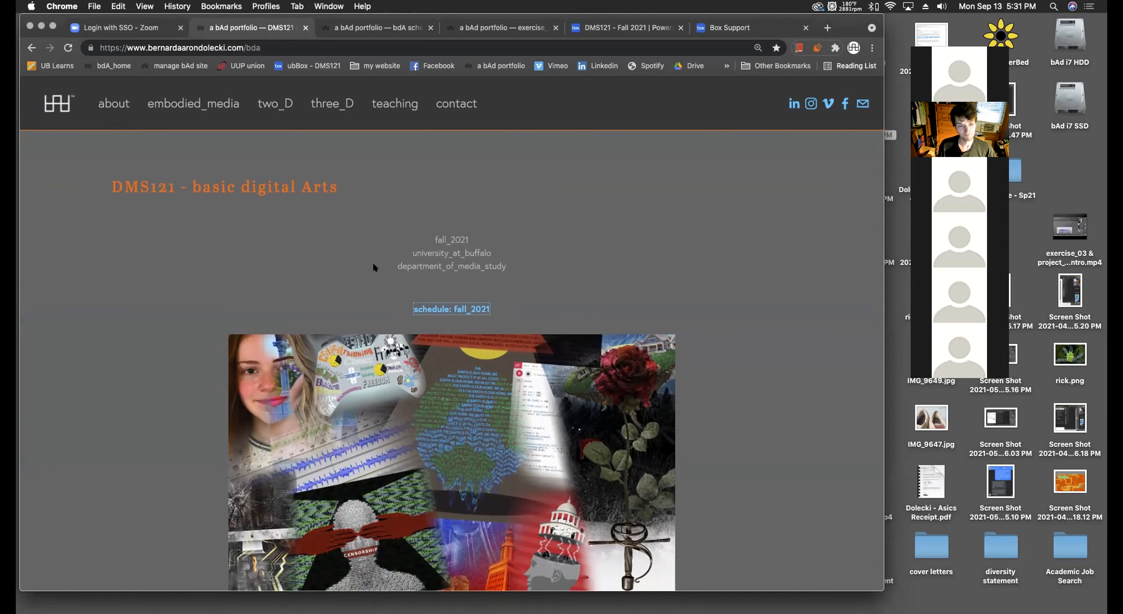
Switch to Photoshop and start a new document from the Tabloid print preset, 11 x 17 in at 300 ppi.
key("ctrl+Up")
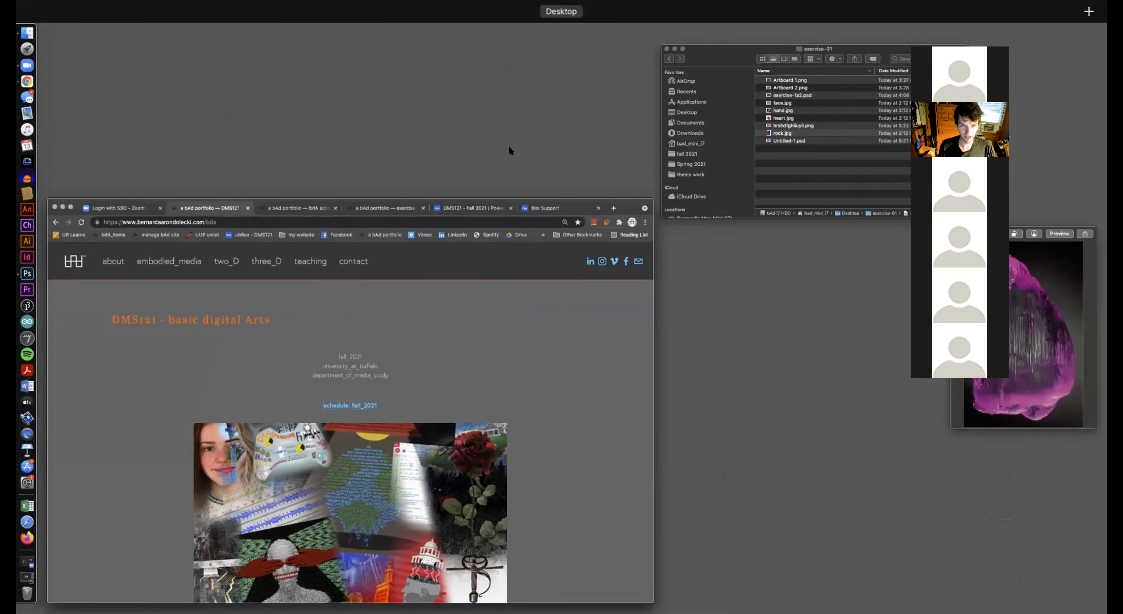
left_click(27, 273)
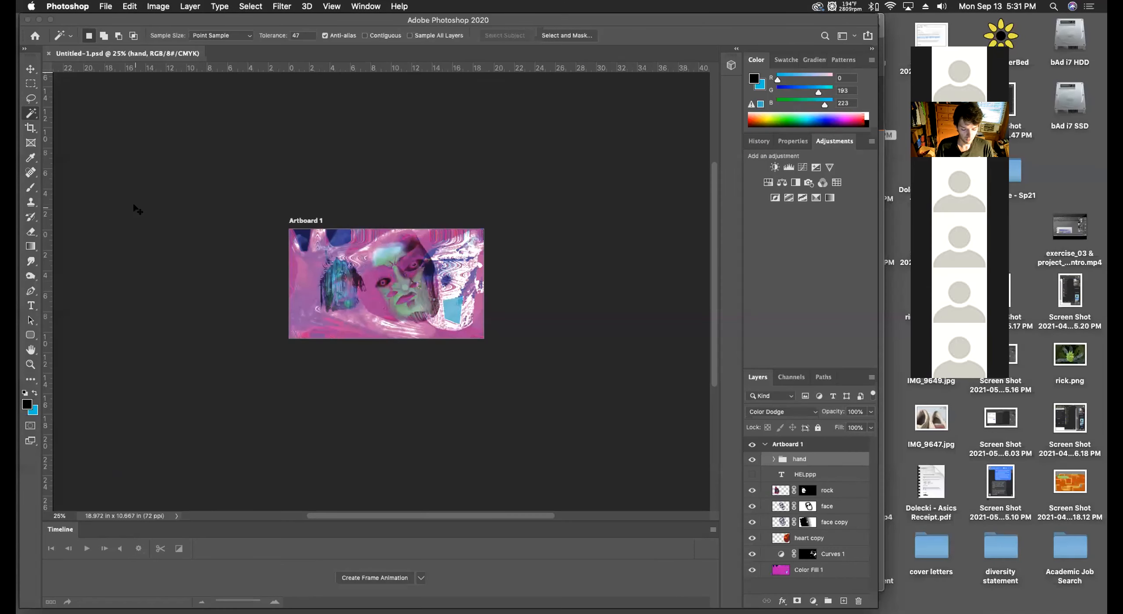
key("super+n")
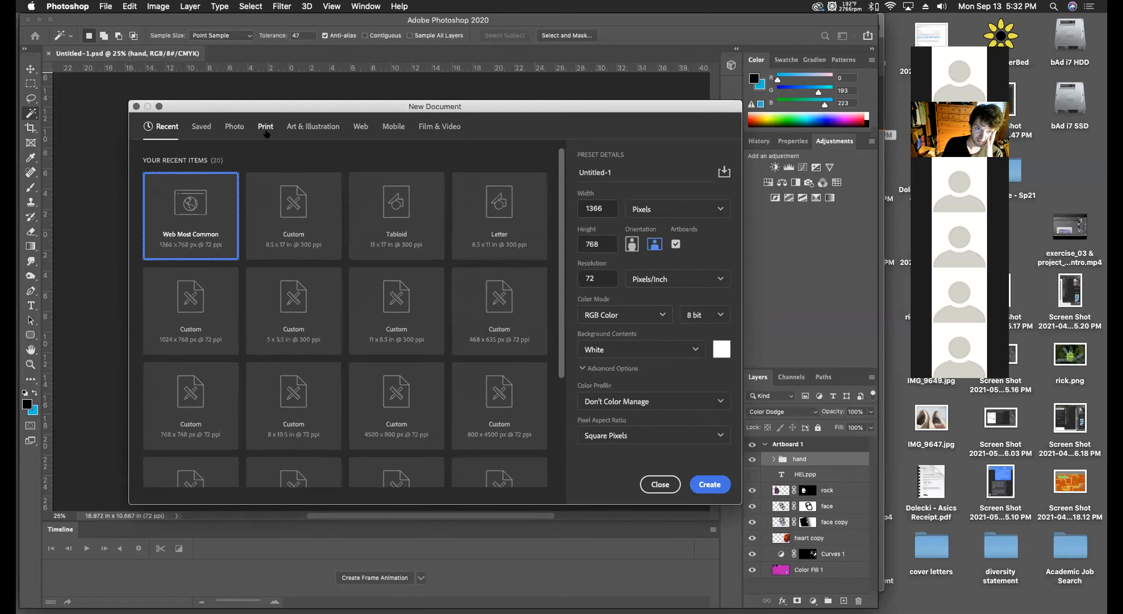
left_click(266, 127)
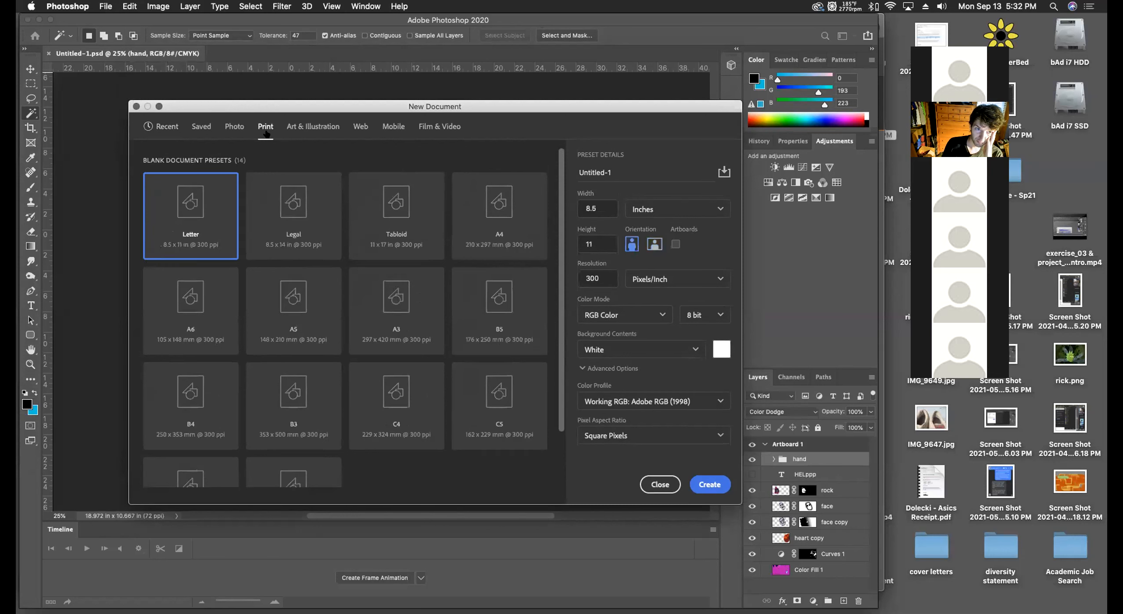
left_click(396, 216)
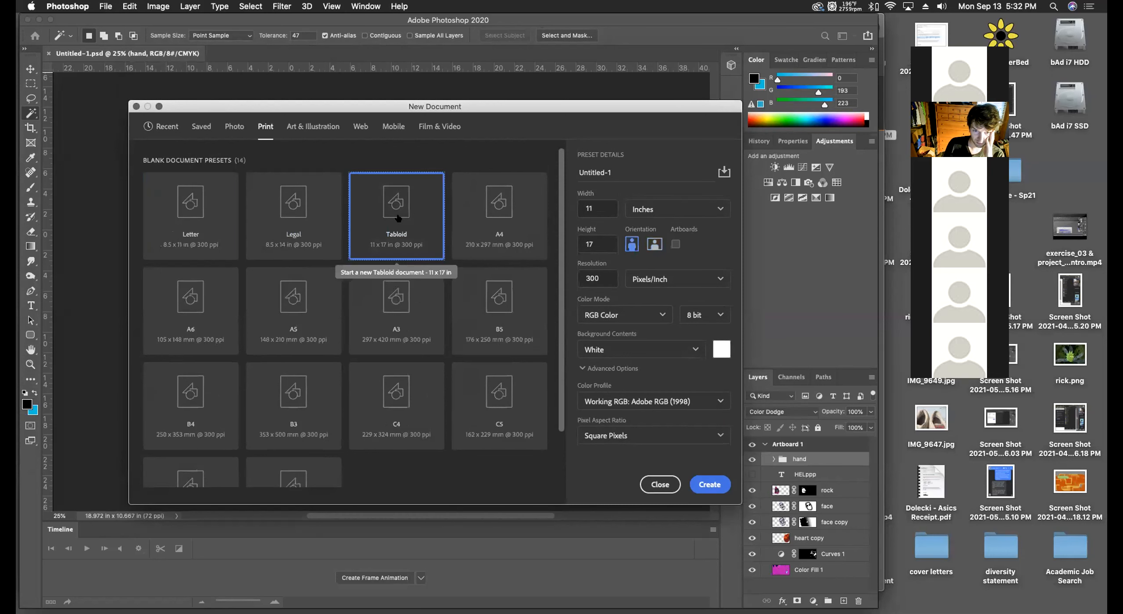
Set the new document to CMYK Color and landscape orientation, close the setup without creating it, and fit Artboard 1 in view.
left_click(623, 315)
left_click(614, 398)
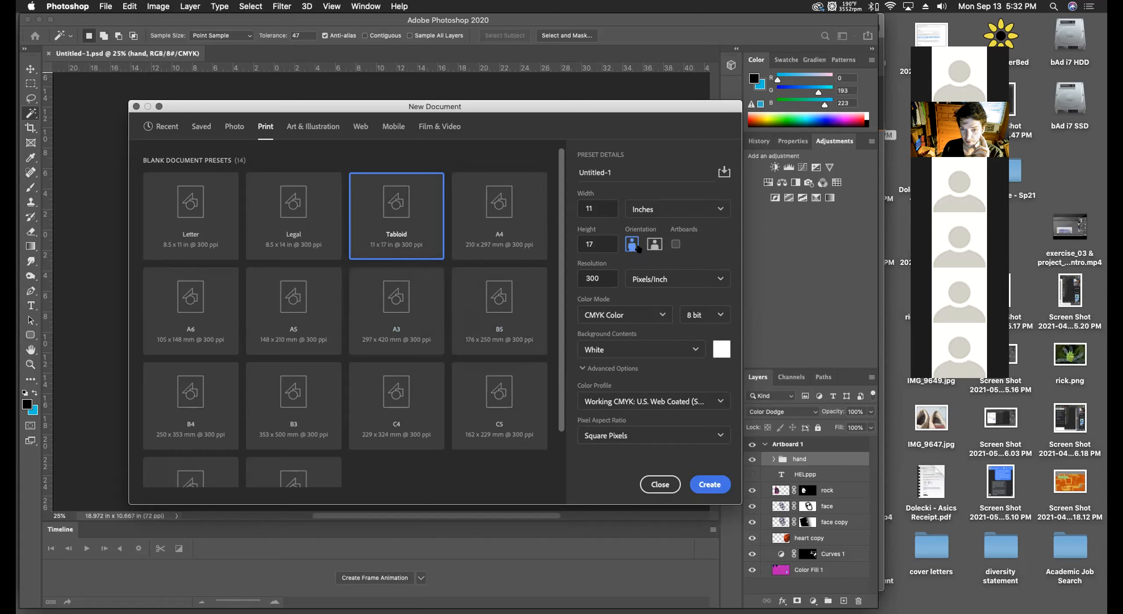
left_click(652, 246)
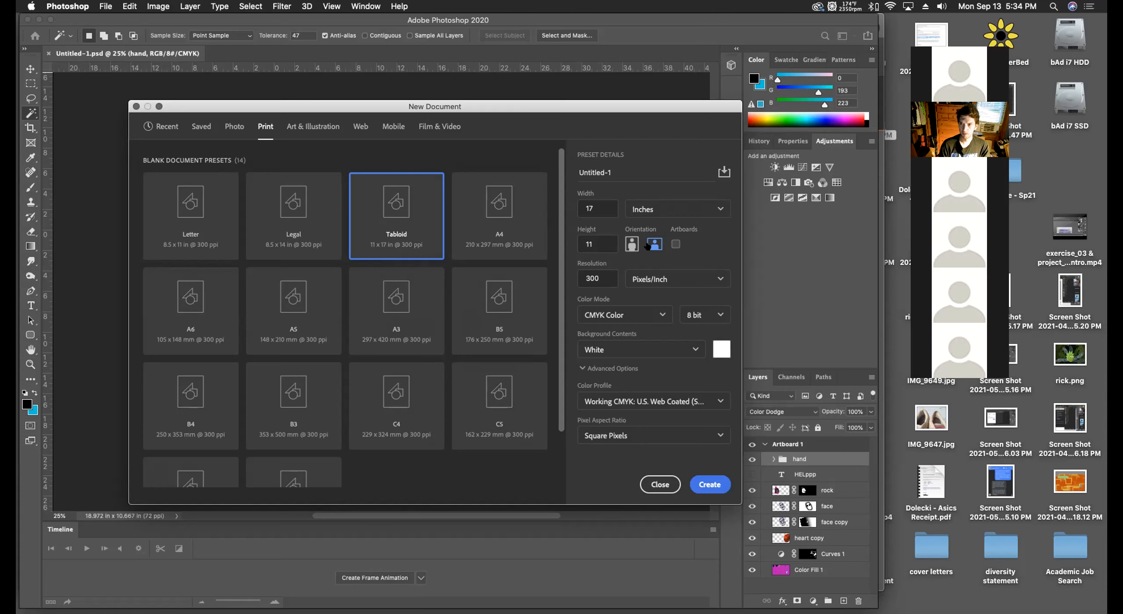
scroll(544, 307, "down", 5)
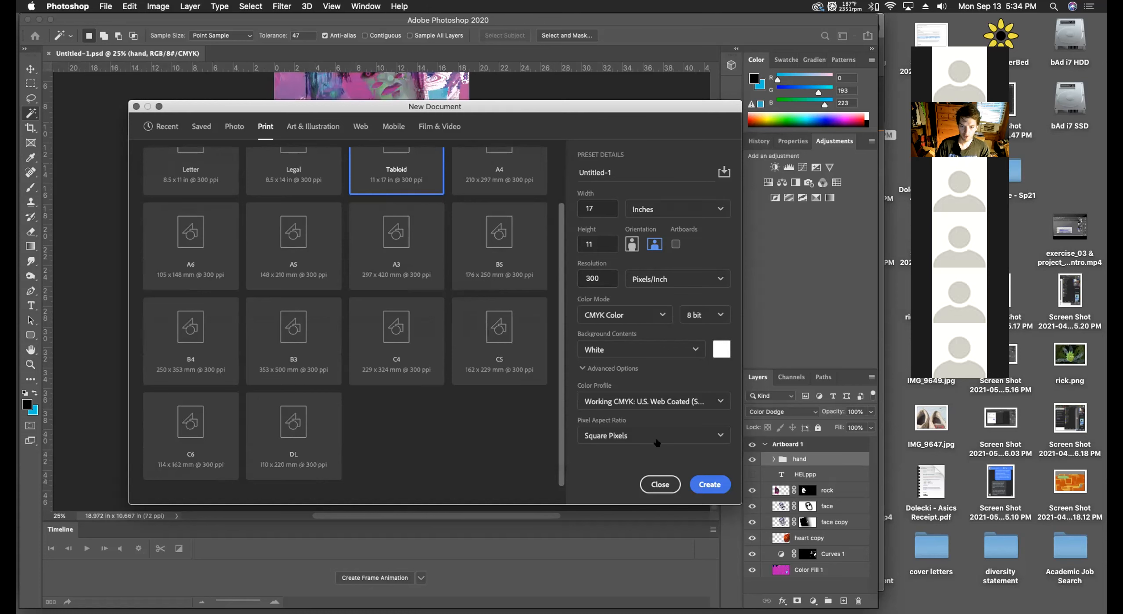
left_click(660, 484)
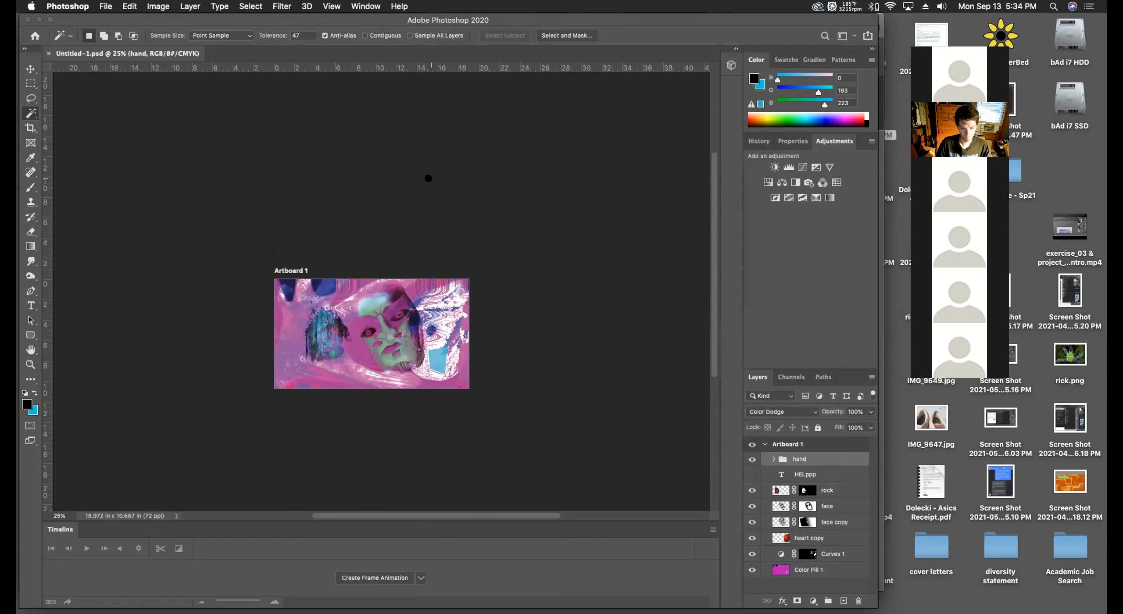
key("super+0")
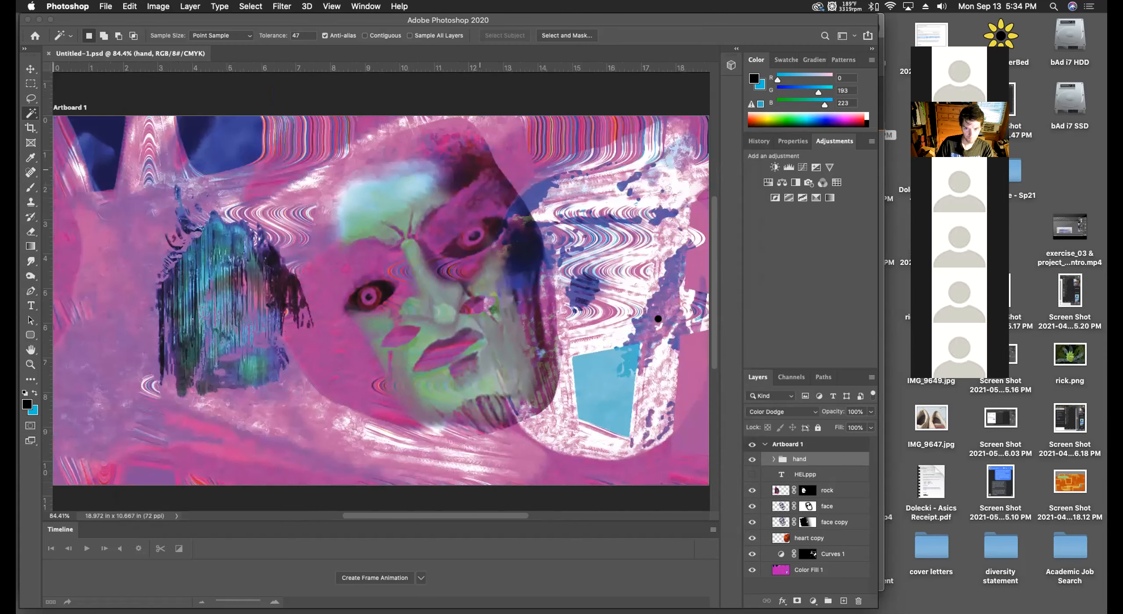